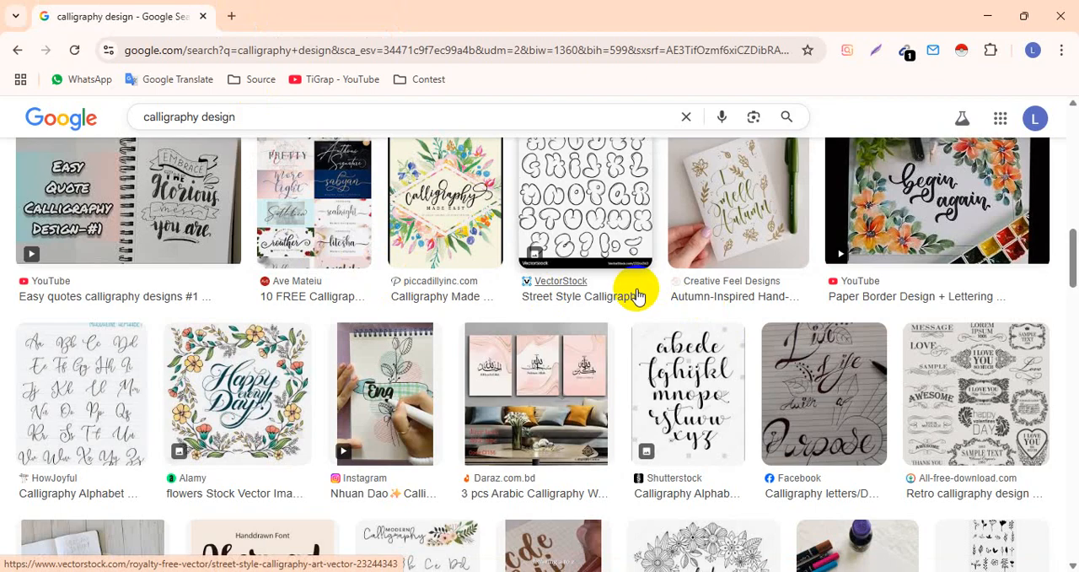
# Browse the calligraphy design image results and preview the Find a Reason to Smile lettering and the Serene Calligraphy vector.
pyautogui.scroll(-3, 634, 295)
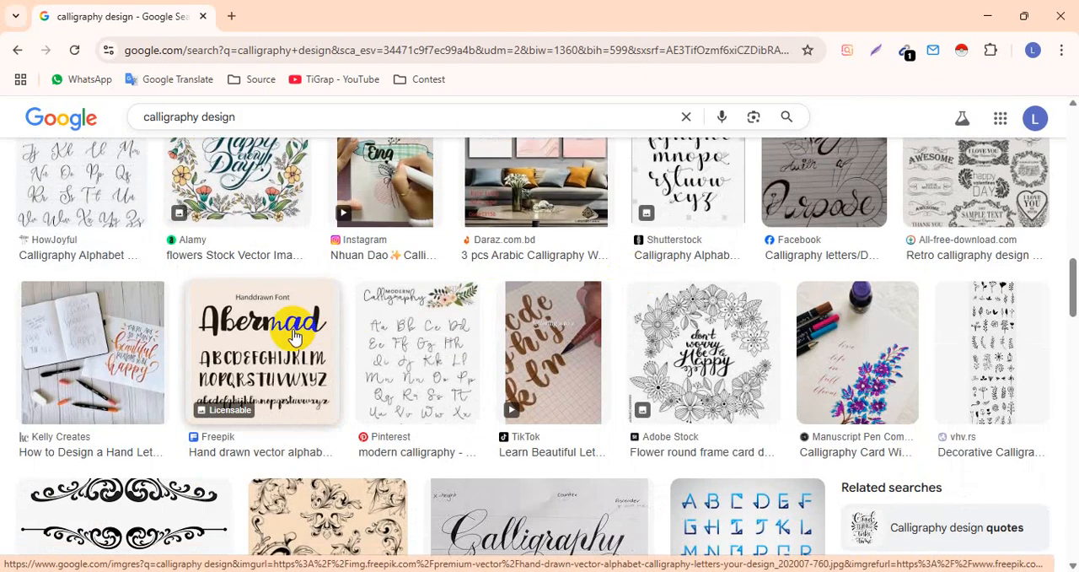
pyautogui.scroll(-8, 293, 337)
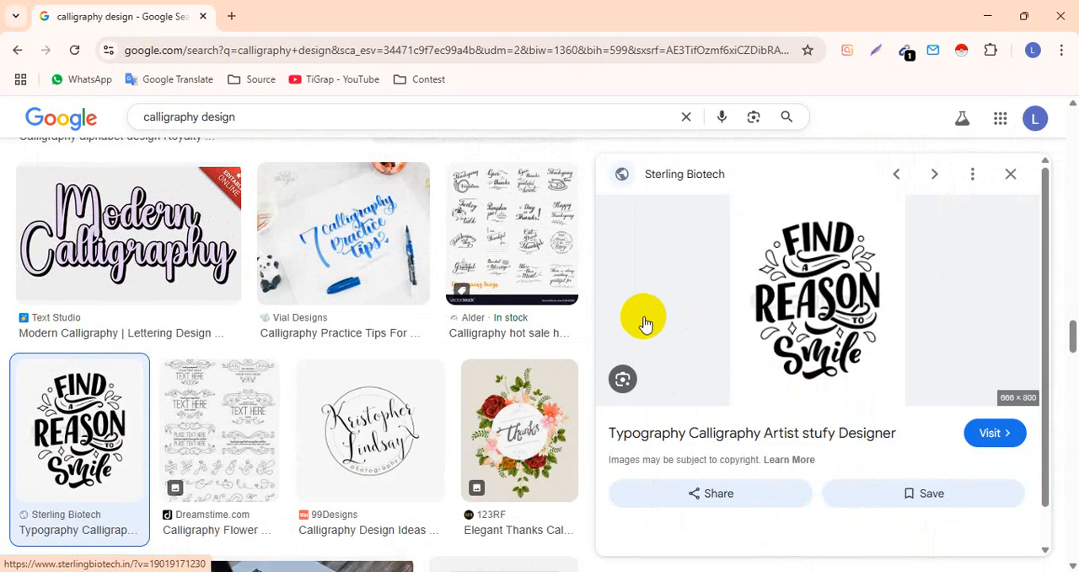
pyautogui.scroll(-3, 268, 341)
pyautogui.scroll(-9, 268, 342)
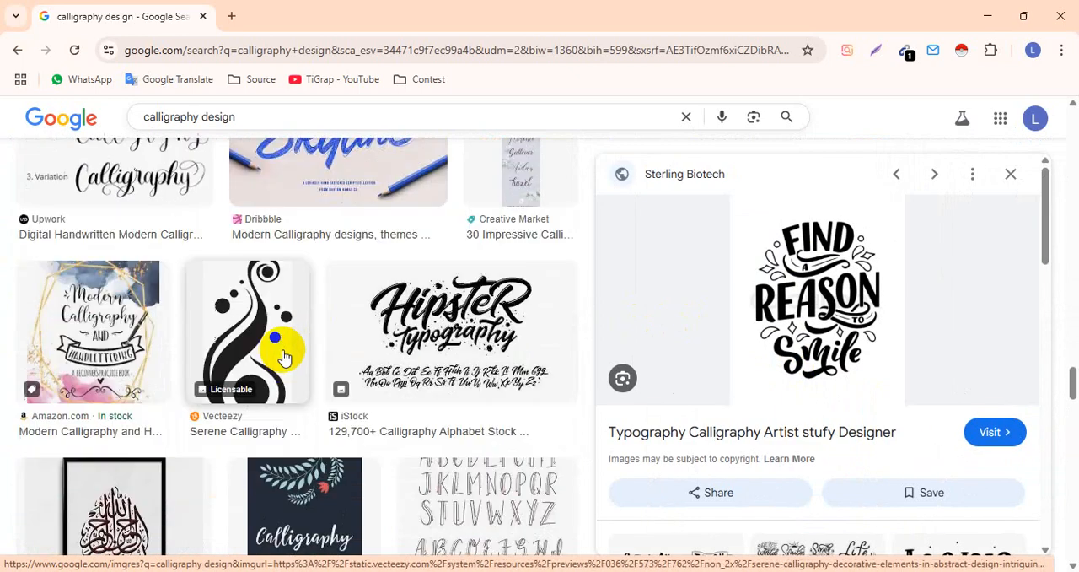
pyautogui.click(263, 182)
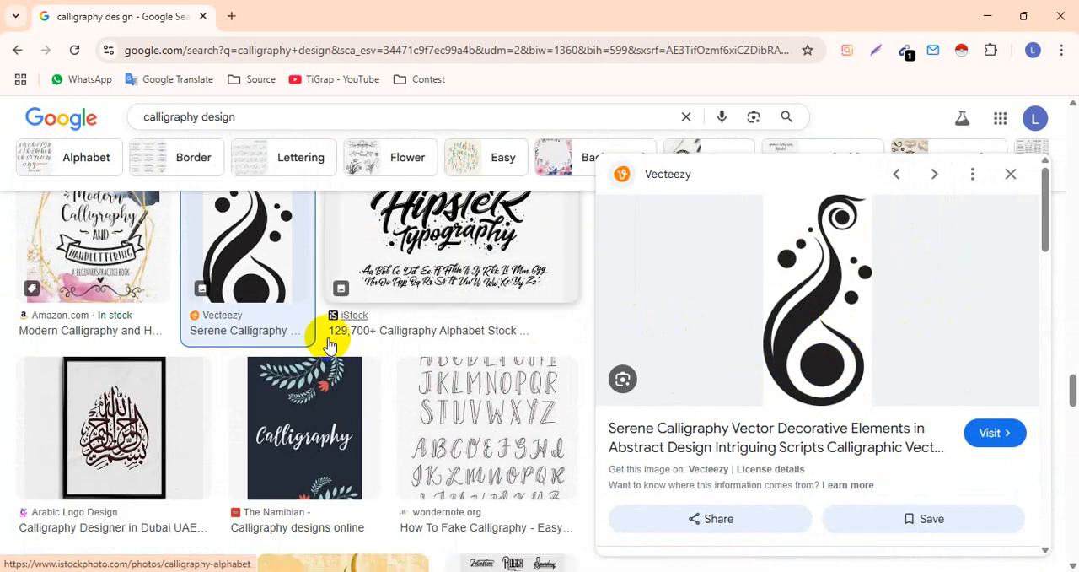
pyautogui.scroll(-3, 329, 340)
pyautogui.scroll(-6, 330, 346)
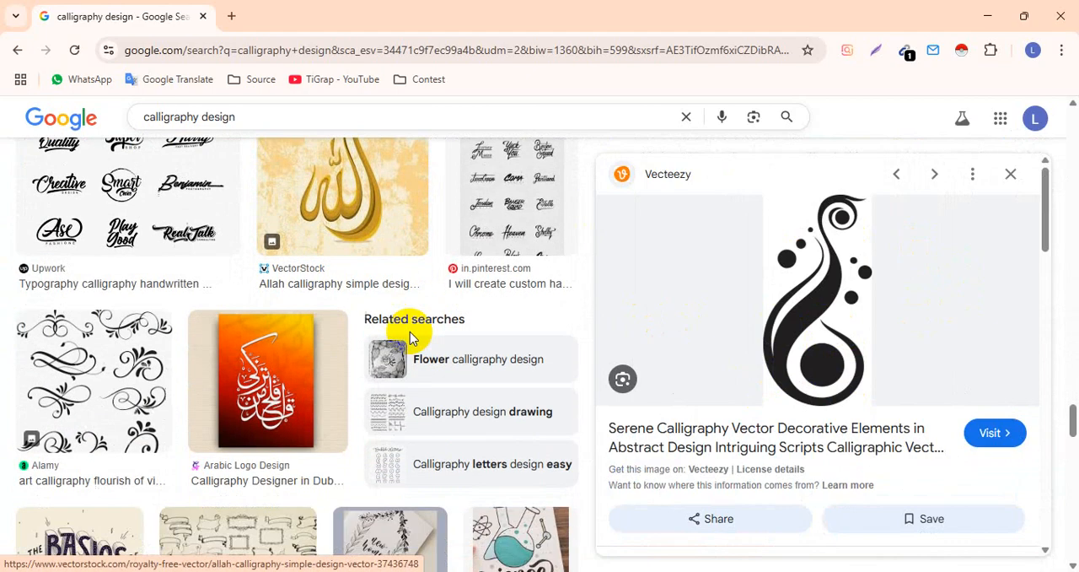
pyautogui.scroll(-3, 928, 304)
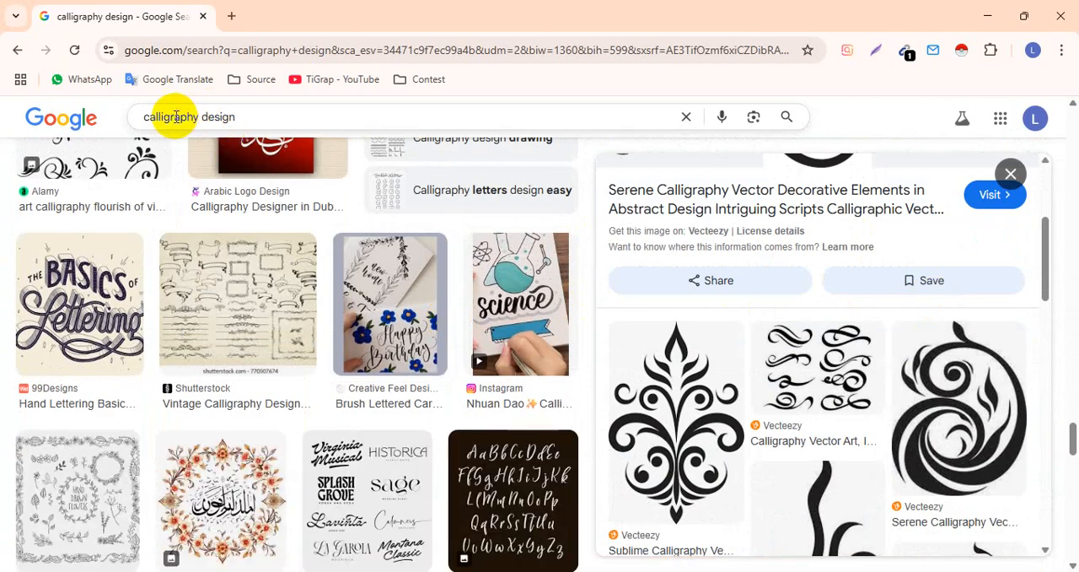
# Search the images for "calligraphy design bangla".
pyautogui.click(241, 116)
pyautogui.write('ban')
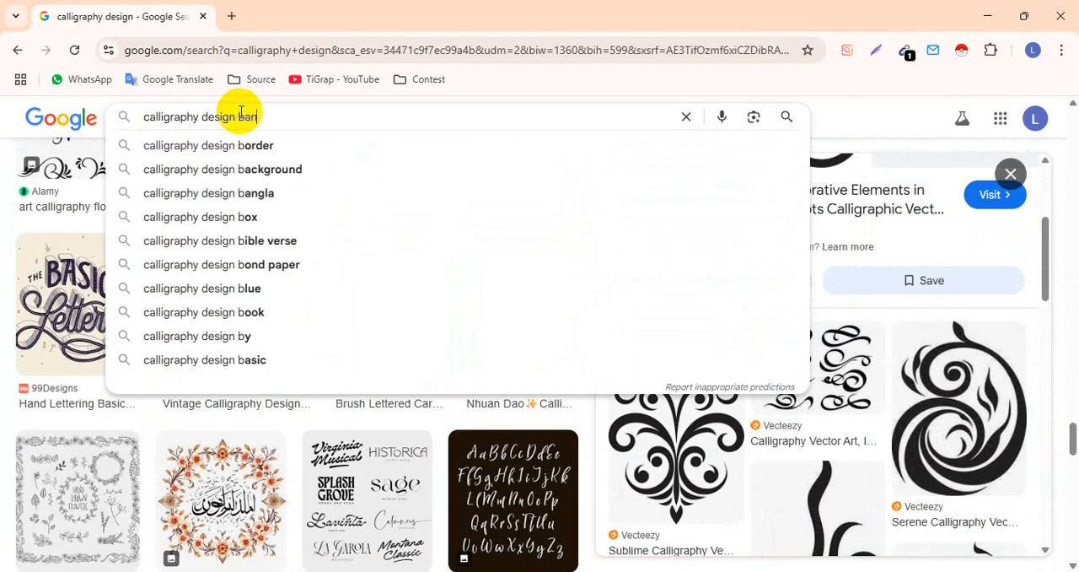
pyautogui.write('gla')
pyautogui.press('Return')
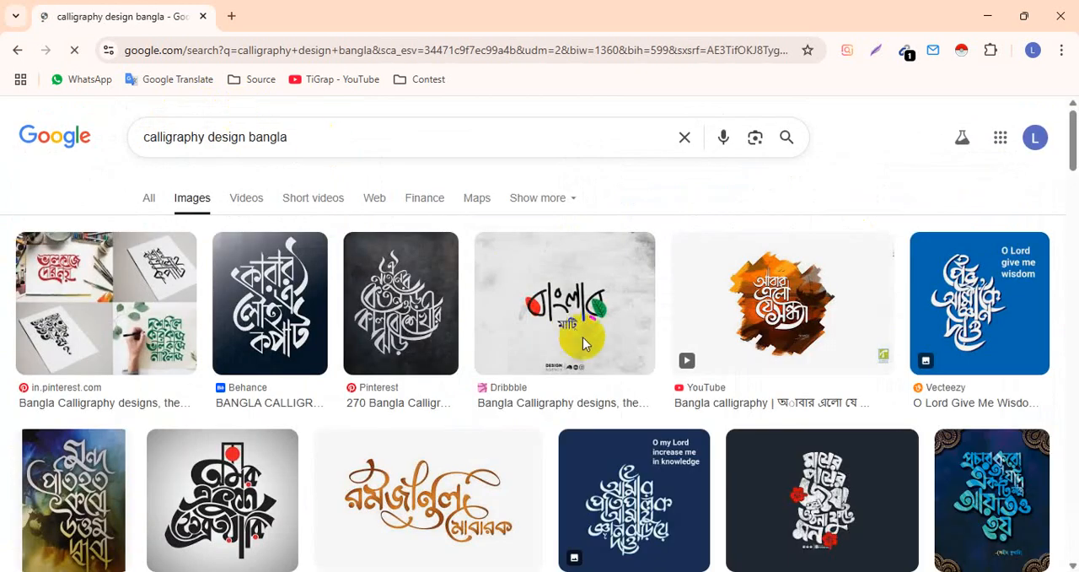
# Preview the Behance Bangla calligraphy image and the Vecteezy "O Lord Give Me Wisdom" lettering among the results.
pyautogui.click(251, 317)
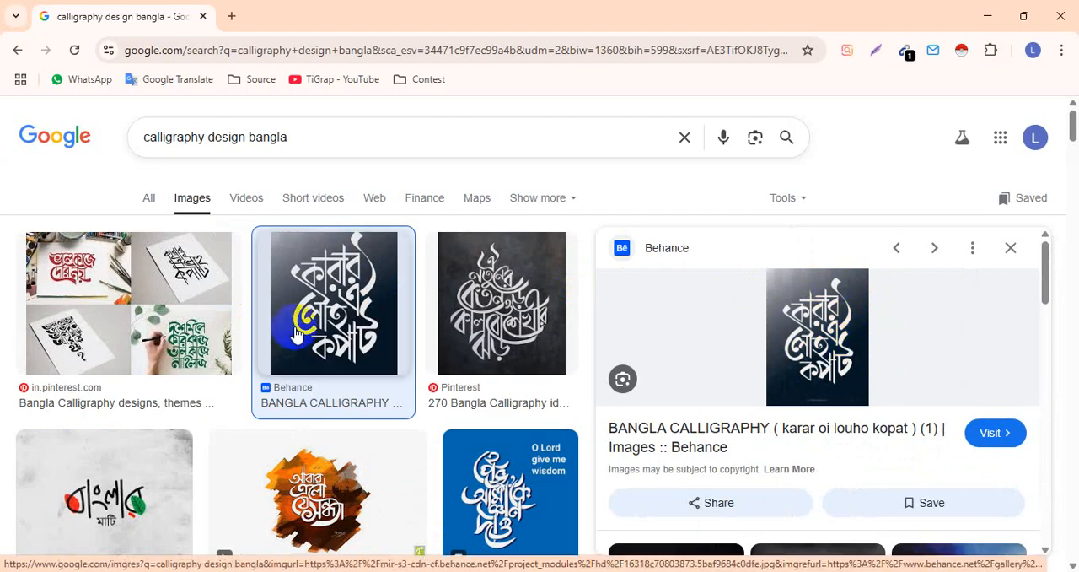
pyautogui.scroll(-3, 413, 312)
pyautogui.click(507, 274)
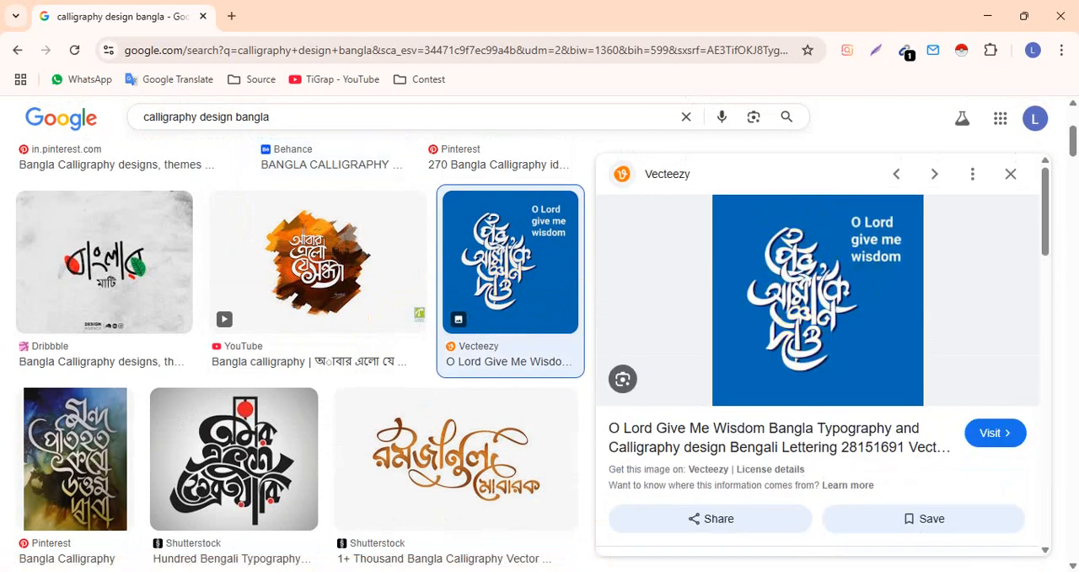
# Switch to Adobe Illustrator and draw a small black circle in the upper middle of the artboard with the Ellipse tool.
pyautogui.click(548, 571)
pyautogui.moveTo(369, 263); pyautogui.dragTo(381, 282)
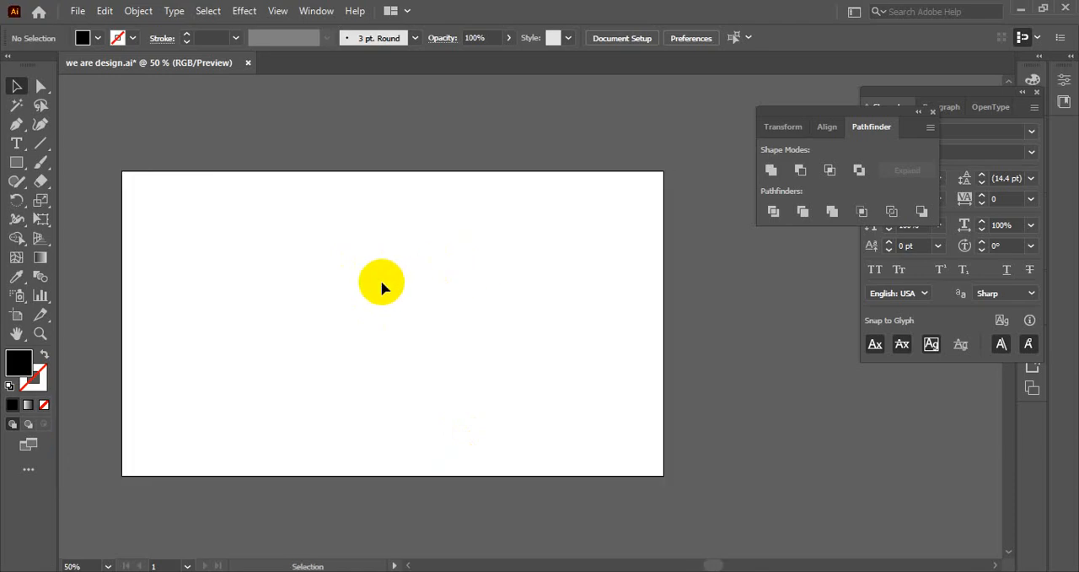
pyautogui.click(18, 161)
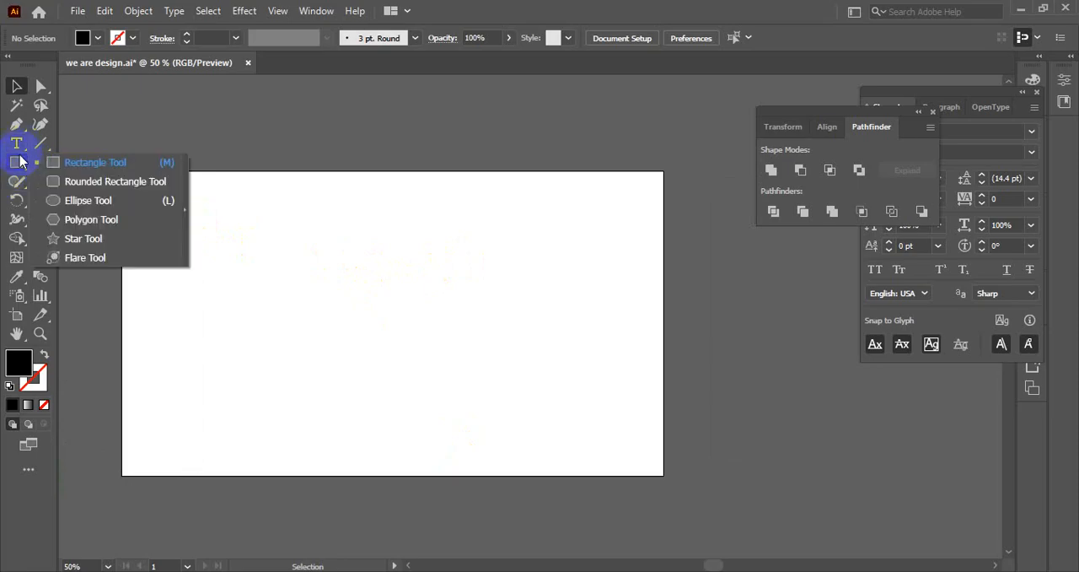
pyautogui.click(88, 199)
pyautogui.moveTo(406, 236); pyautogui.dragTo(445, 282)
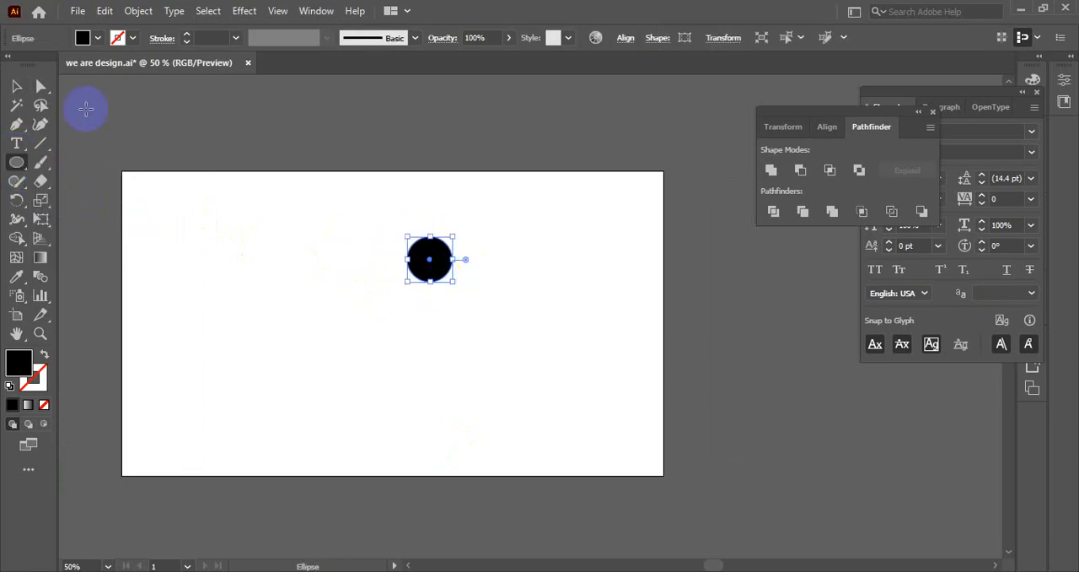
pyautogui.press('v')
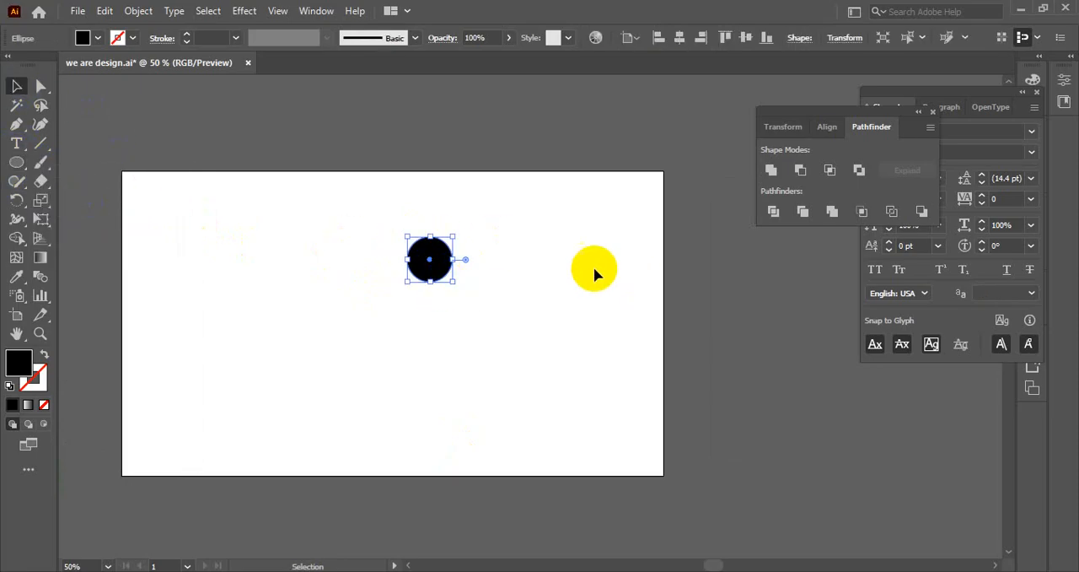
# Show the Brushes panel and close the Pathfinder panel that overlaps it.
pyautogui.click(316, 10)
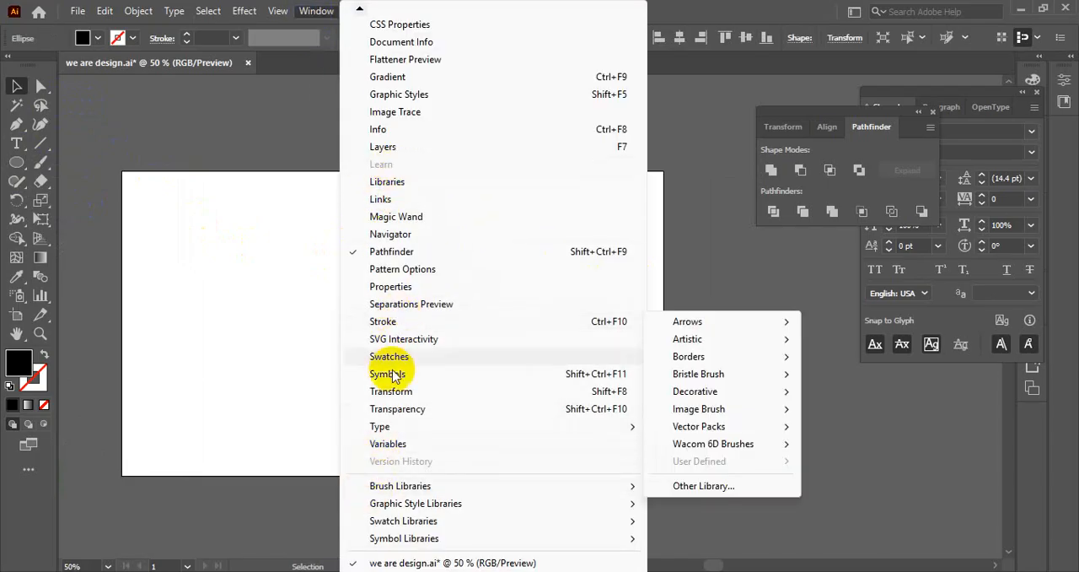
pyautogui.moveTo(359, 10)
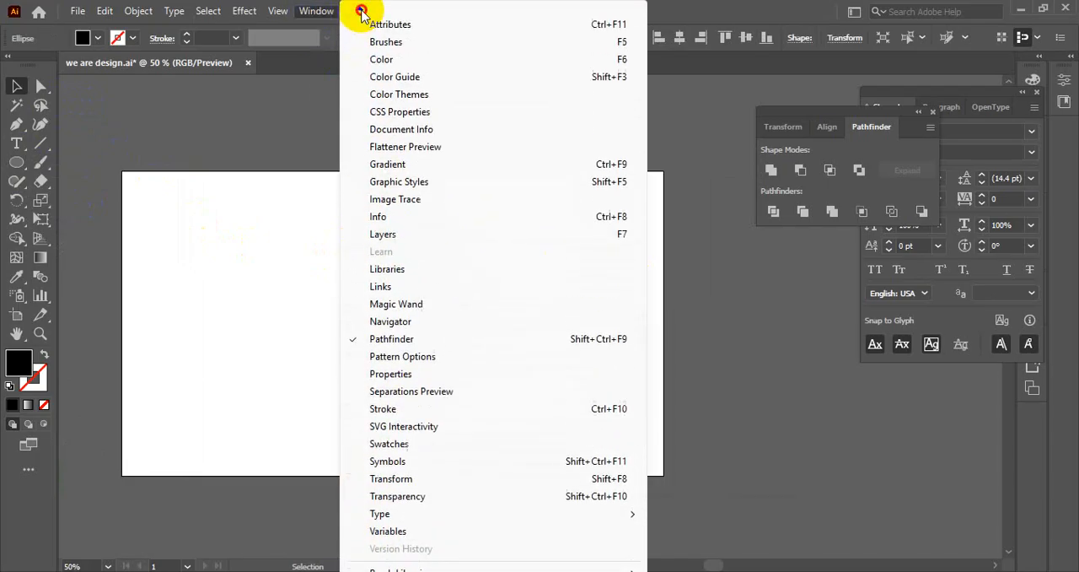
pyautogui.click(386, 76)
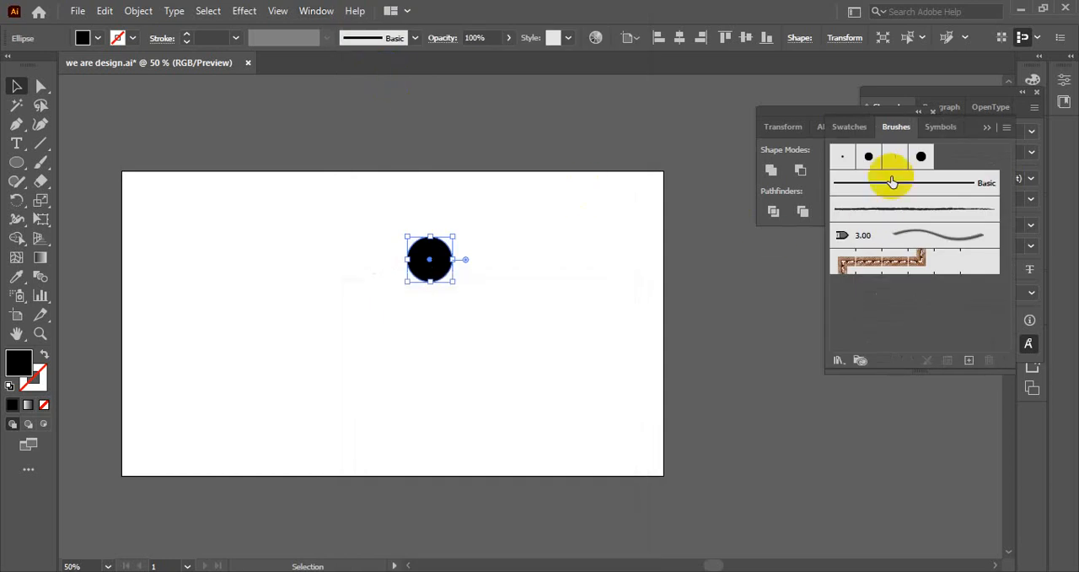
pyautogui.moveTo(795, 109); pyautogui.dragTo(662, 97)
pyautogui.click(805, 96)
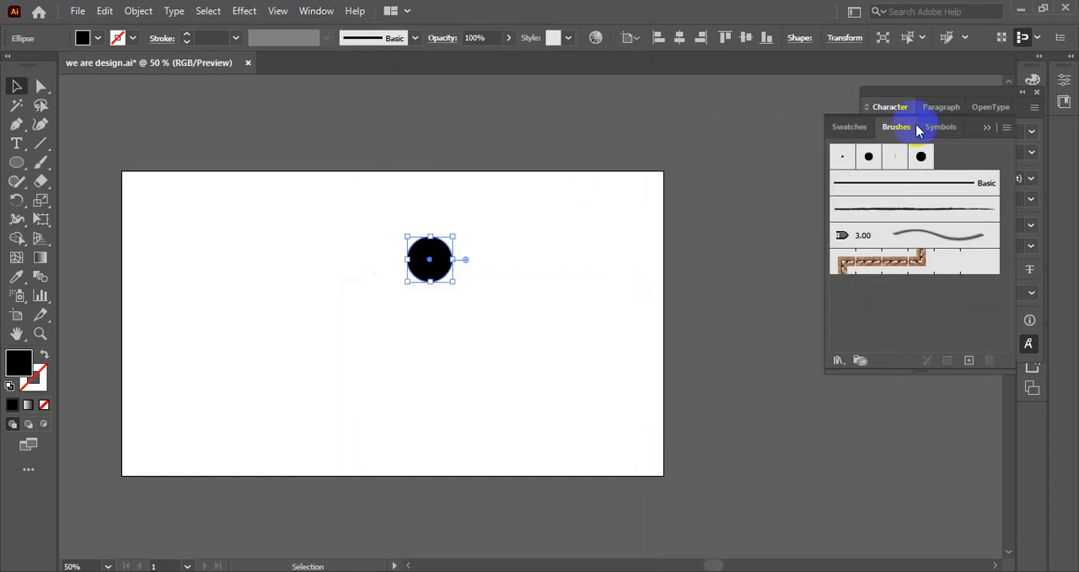
pyautogui.click(969, 361)
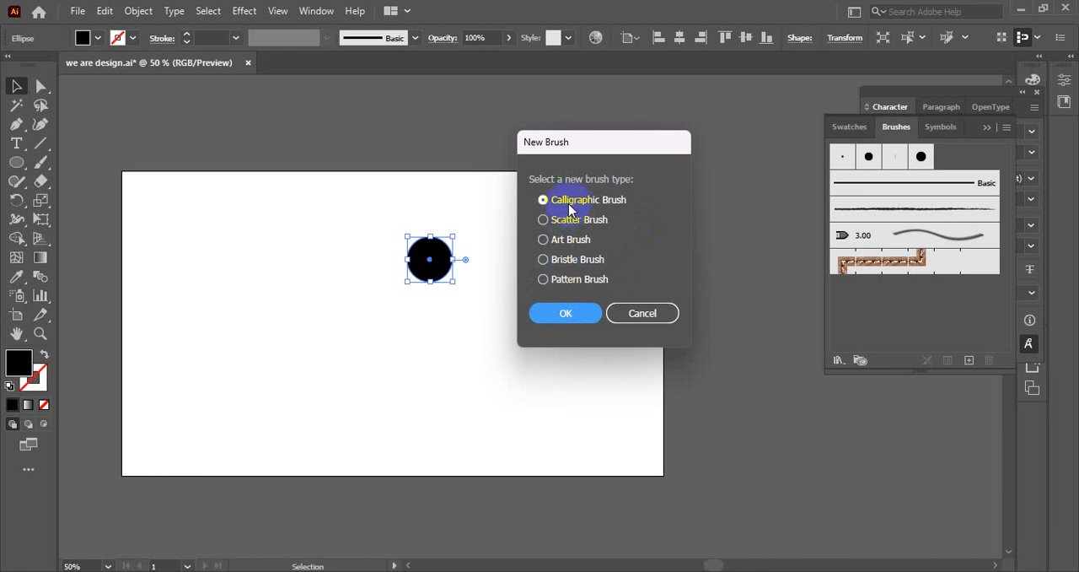
pyautogui.click(581, 319)
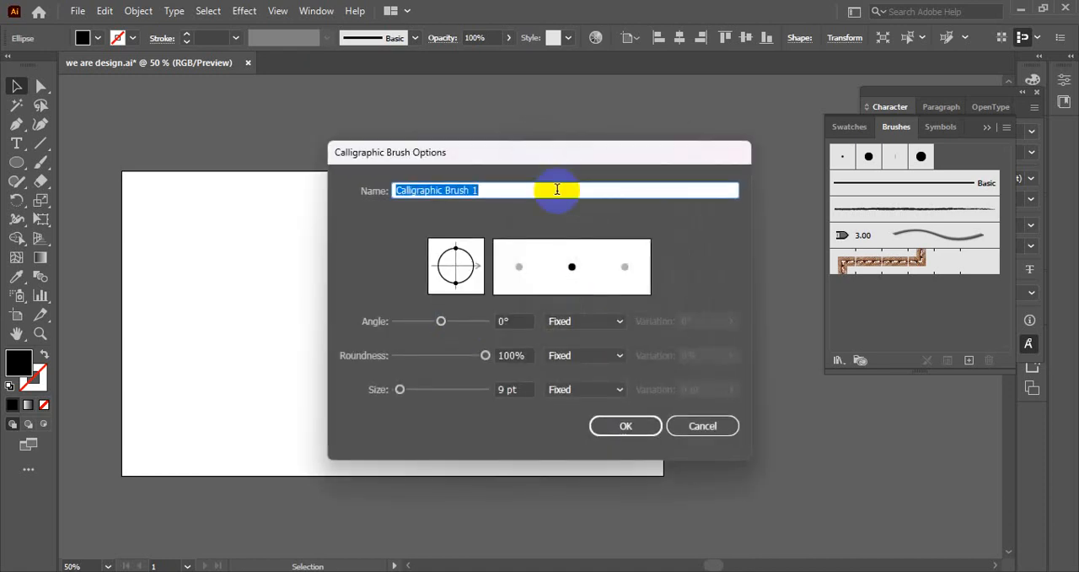
pyautogui.moveTo(552, 152); pyautogui.dragTo(687, 145)
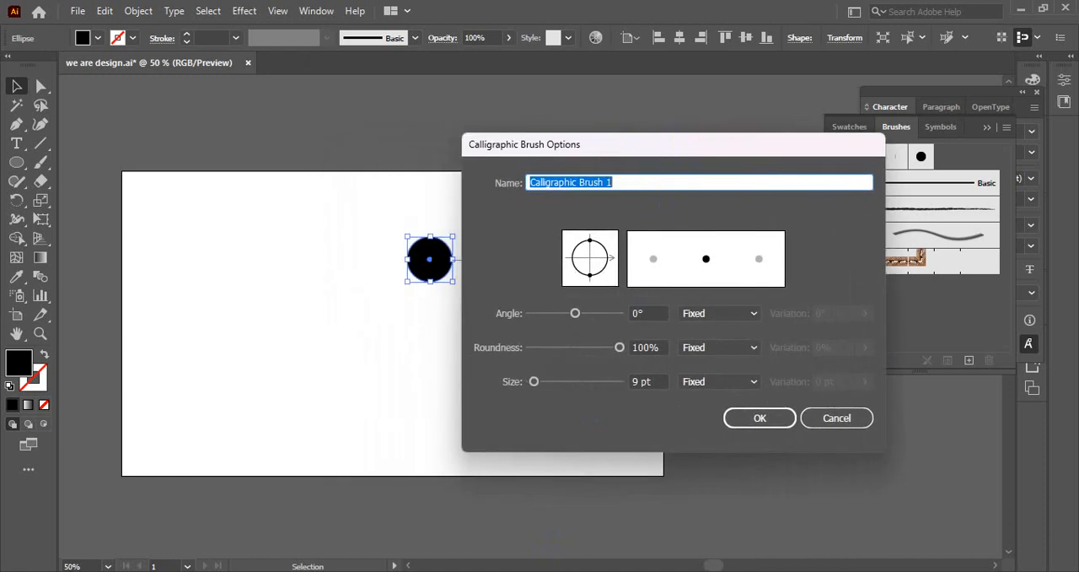
pyautogui.hotkey('alt', 'Tab')
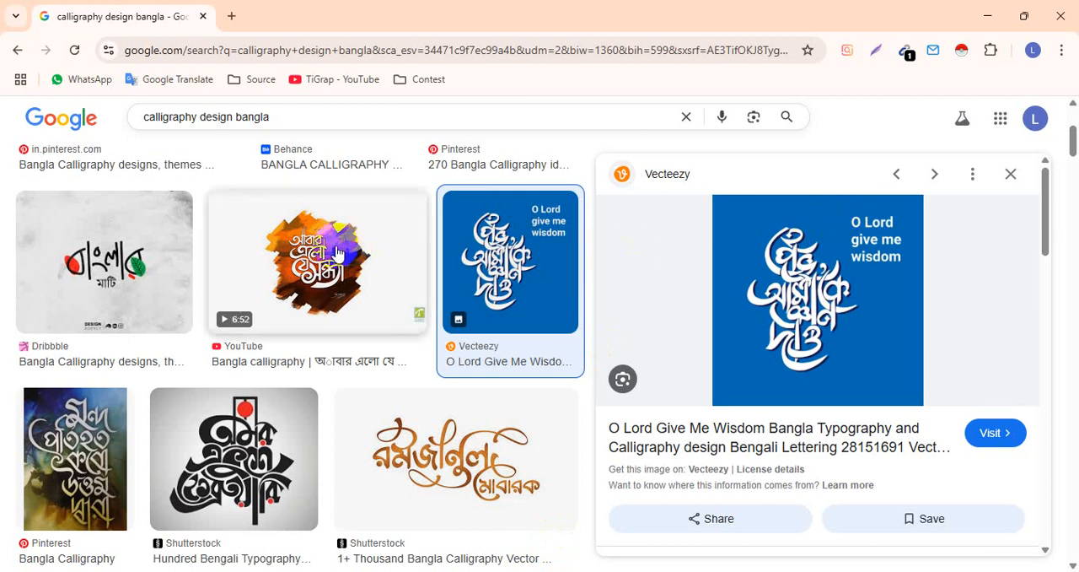
pyautogui.scroll(3, 337, 270)
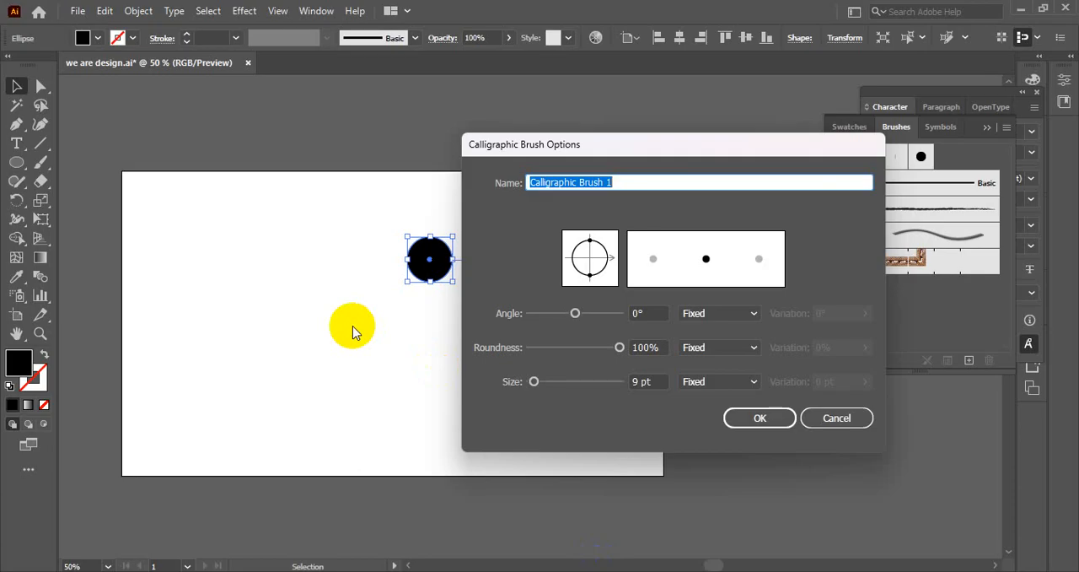
pyautogui.click(861, 419)
# Paint a freehand wavy path beside the circle with the Paintbrush and set its stroke weight to 10 pt.
pyautogui.moveTo(40, 162); pyautogui.dragTo(87, 160)
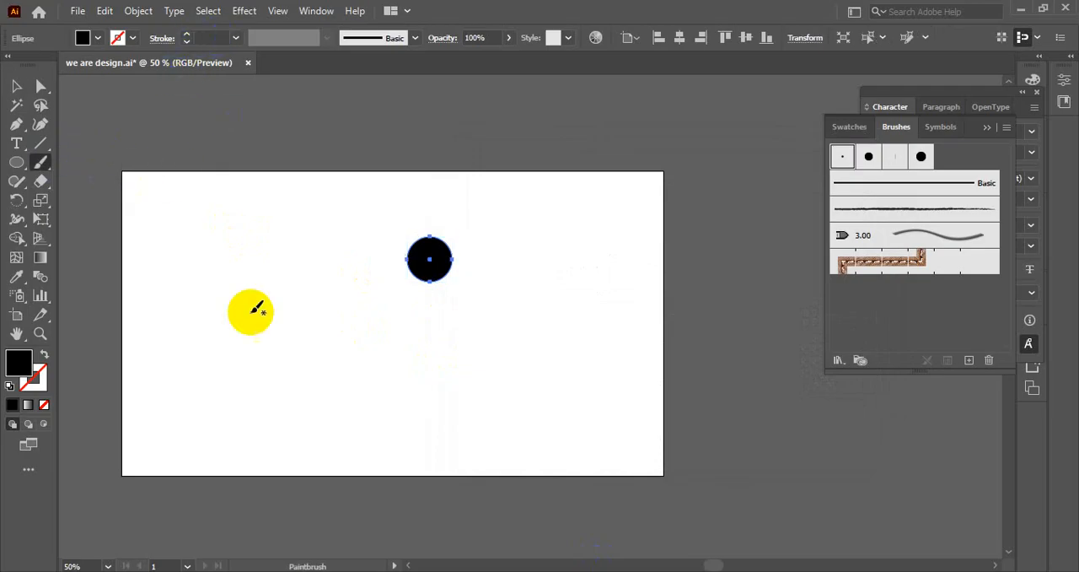
pyautogui.moveTo(299, 220)
pyautogui.mouseDown()
pyautogui.moveTo(231, 262)
pyautogui.moveTo(271, 357)
pyautogui.moveTo(228, 447)
pyautogui.moveTo(234, 374)
pyautogui.moveTo(190, 319)
pyautogui.moveTo(202, 234)
pyautogui.mouseUp()
pyautogui.click(17, 90)
pyautogui.moveTo(144, 158); pyautogui.dragTo(315, 277)
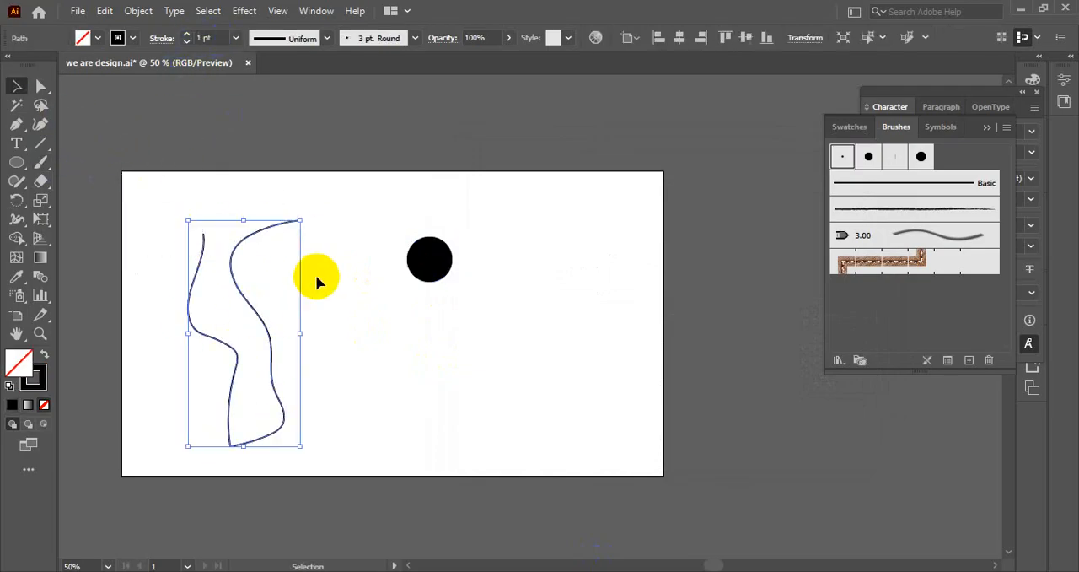
pyautogui.click(235, 39)
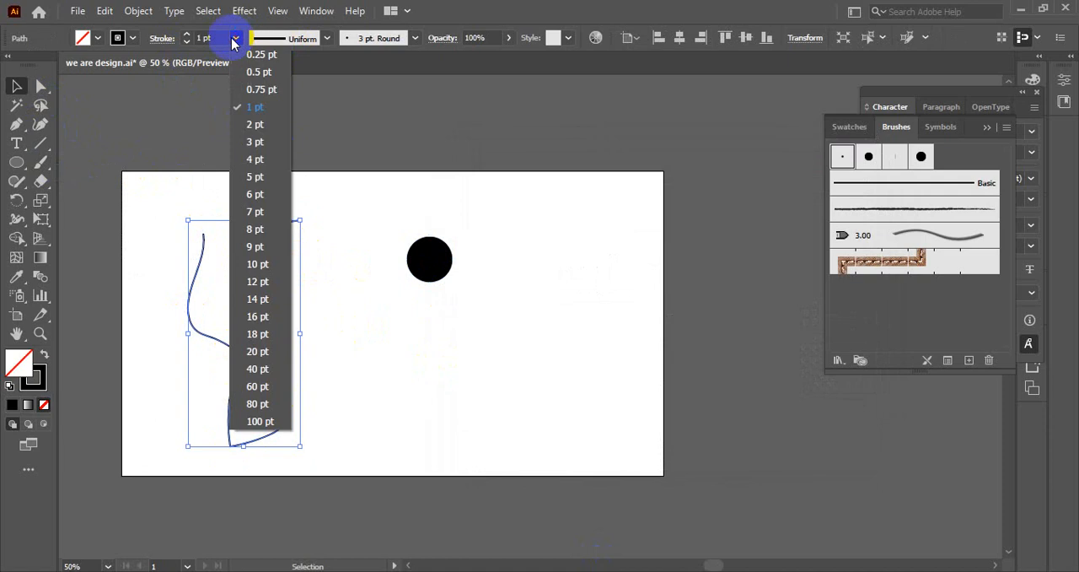
pyautogui.click(258, 264)
# Delete the thick wavy paintbrush path beside the circle.
pyautogui.click(135, 269)
pyautogui.click(260, 289)
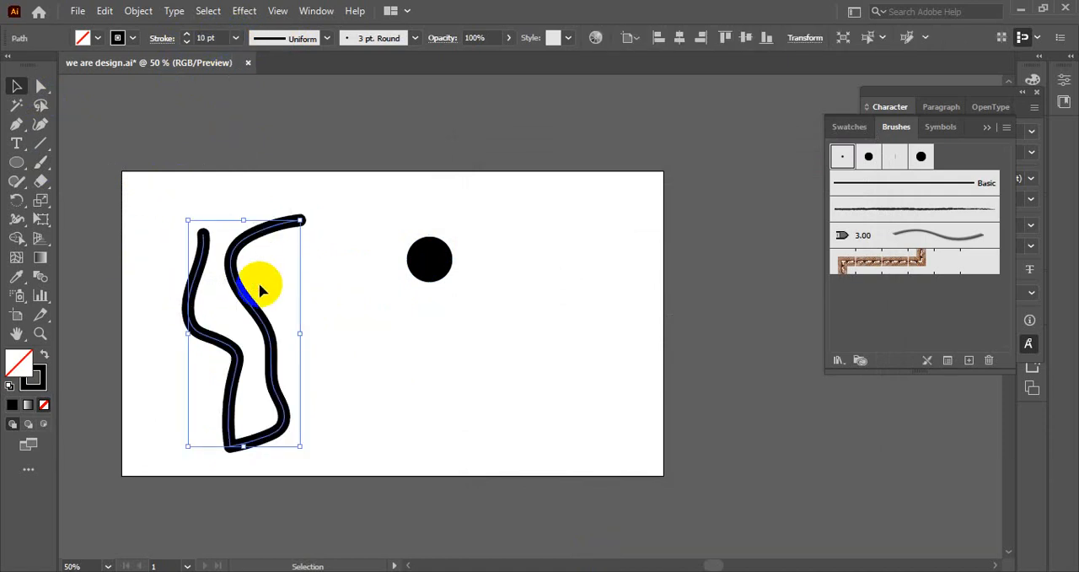
pyautogui.press('Delete')
# Try out a looping freehand stroke beside the circle with the Blob Brush and delete it.
pyautogui.click(40, 143)
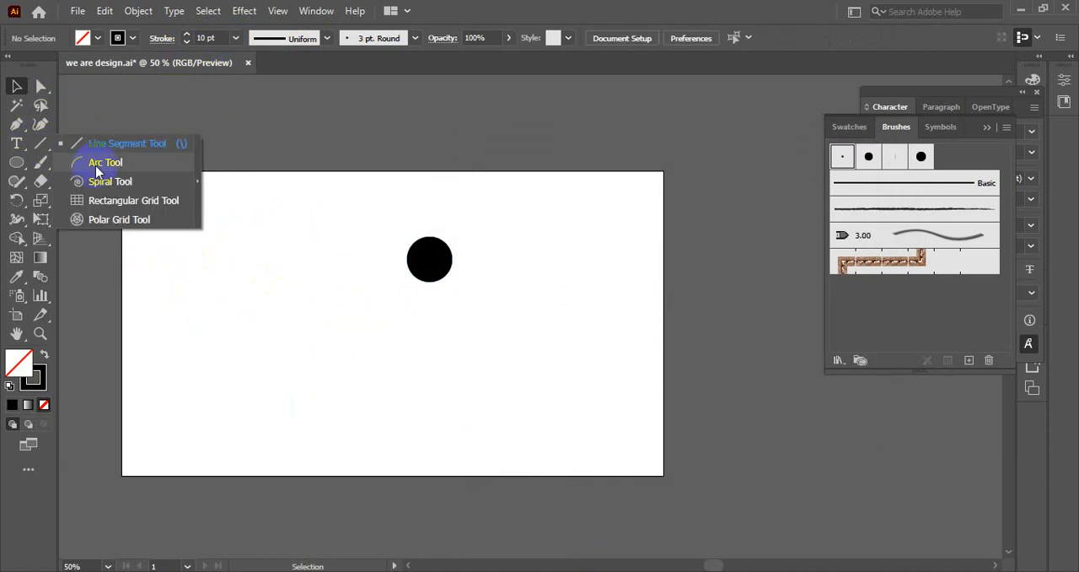
pyautogui.click(41, 162)
pyautogui.click(102, 178)
pyautogui.moveTo(239, 193)
pyautogui.mouseDown()
pyautogui.moveTo(177, 232)
pyautogui.moveTo(232, 475)
pyautogui.moveTo(256, 256)
pyautogui.moveTo(334, 354)
pyautogui.moveTo(301, 406)
pyautogui.mouseUp()
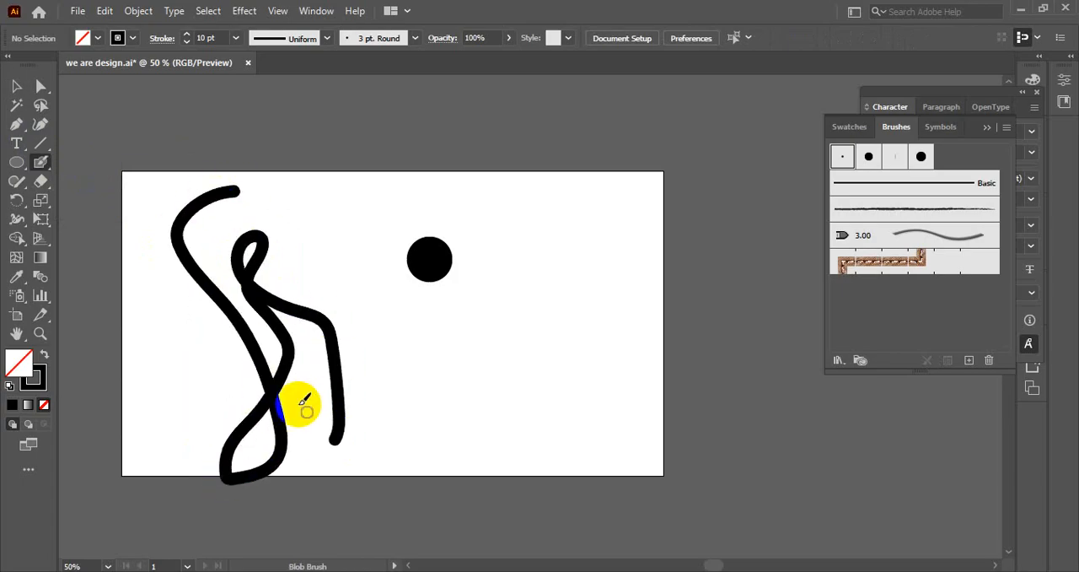
pyautogui.click(16, 86)
pyautogui.click(265, 259)
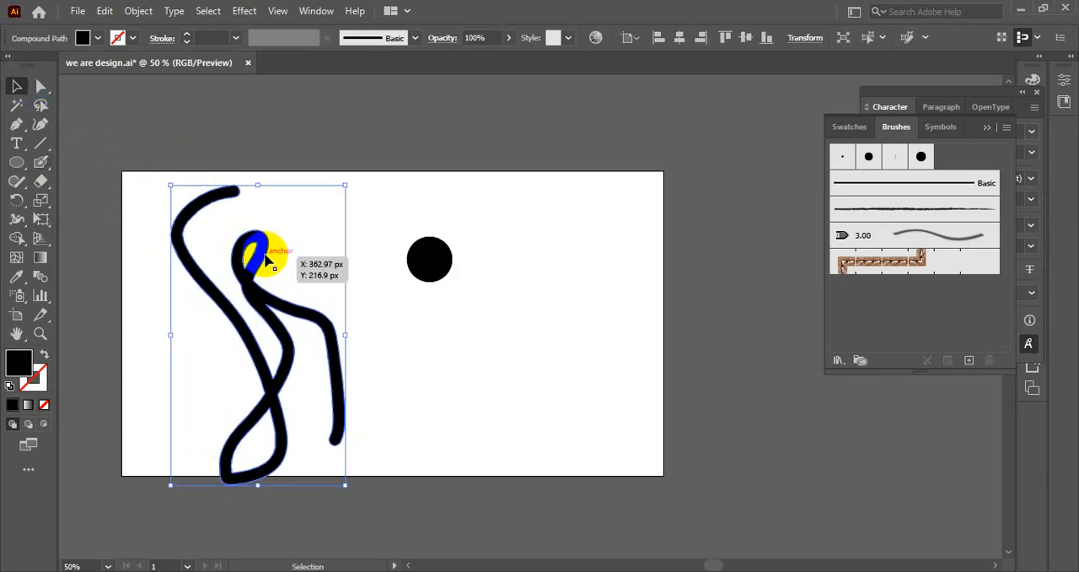
pyautogui.press('Delete')
# Select the black circle, start a new calligraphic brush and set its roundness to 0%.
pyautogui.moveTo(366, 214); pyautogui.dragTo(609, 312)
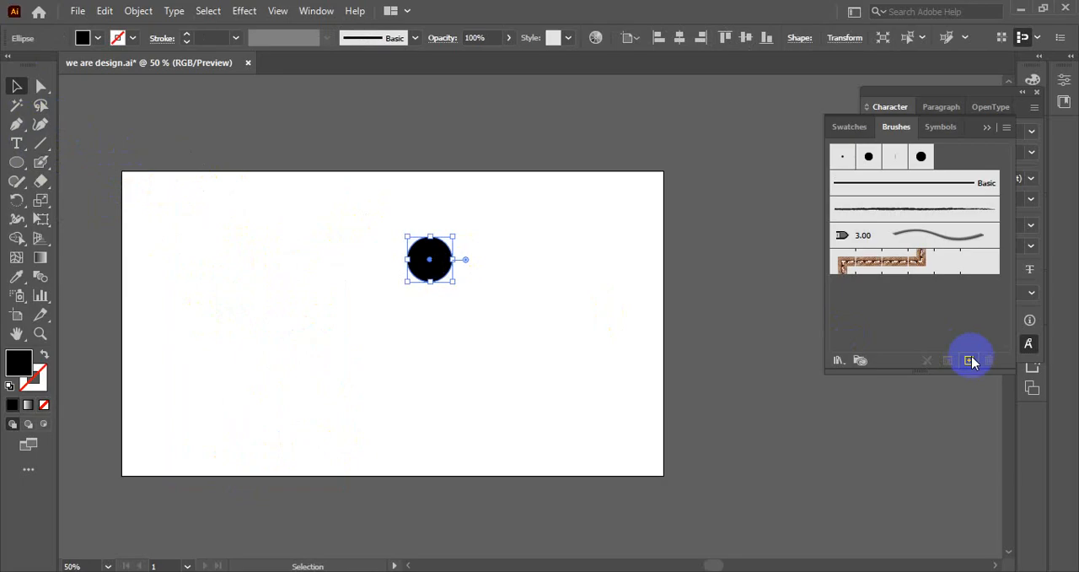
pyautogui.click(970, 360)
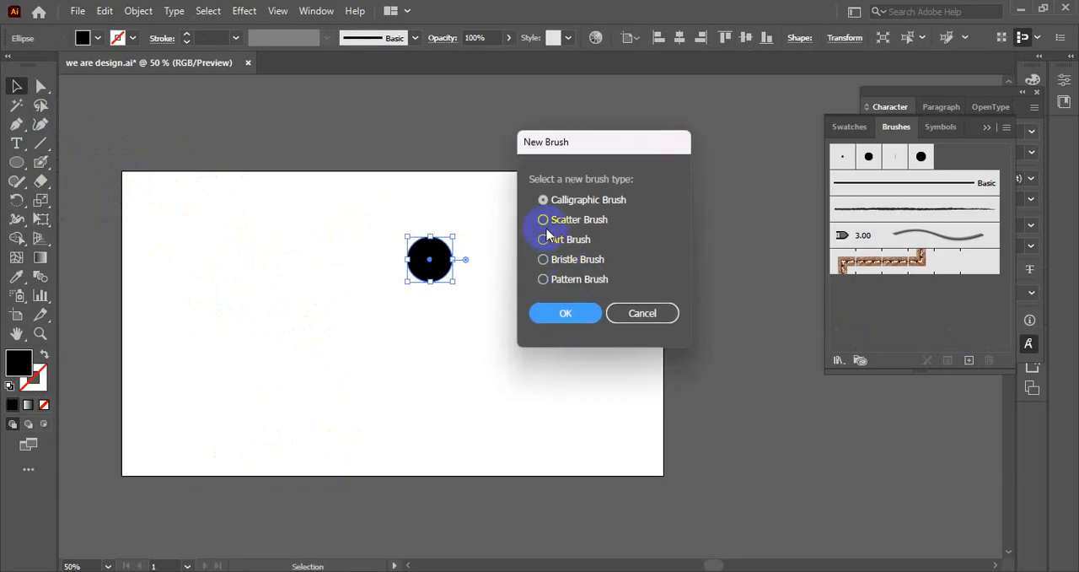
pyautogui.click(573, 312)
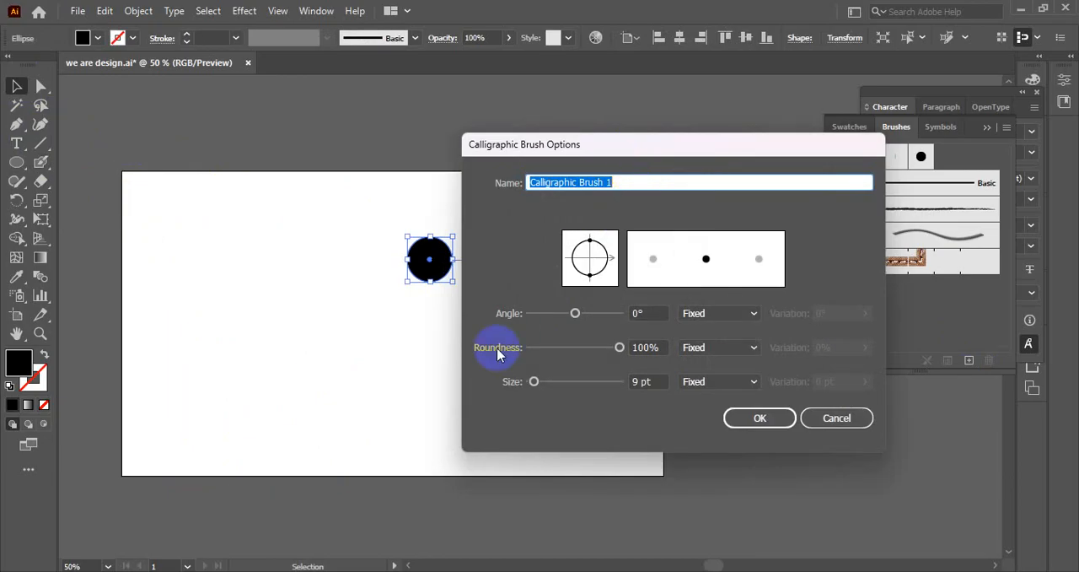
pyautogui.click(619, 347)
pyautogui.moveTo(619, 350); pyautogui.dragTo(451, 358)
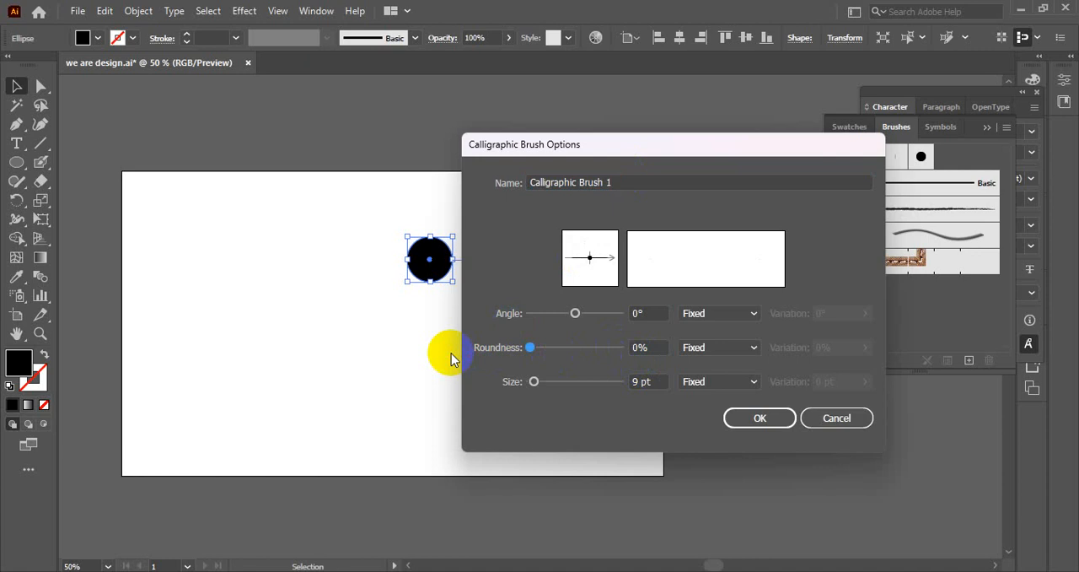
pyautogui.moveTo(451, 359); pyautogui.dragTo(482, 349)
# Set the new calligraphic brush's angle to 45° and its size to 30 pt, then create the brush.
pyautogui.click(650, 312)
pyautogui.write('4')
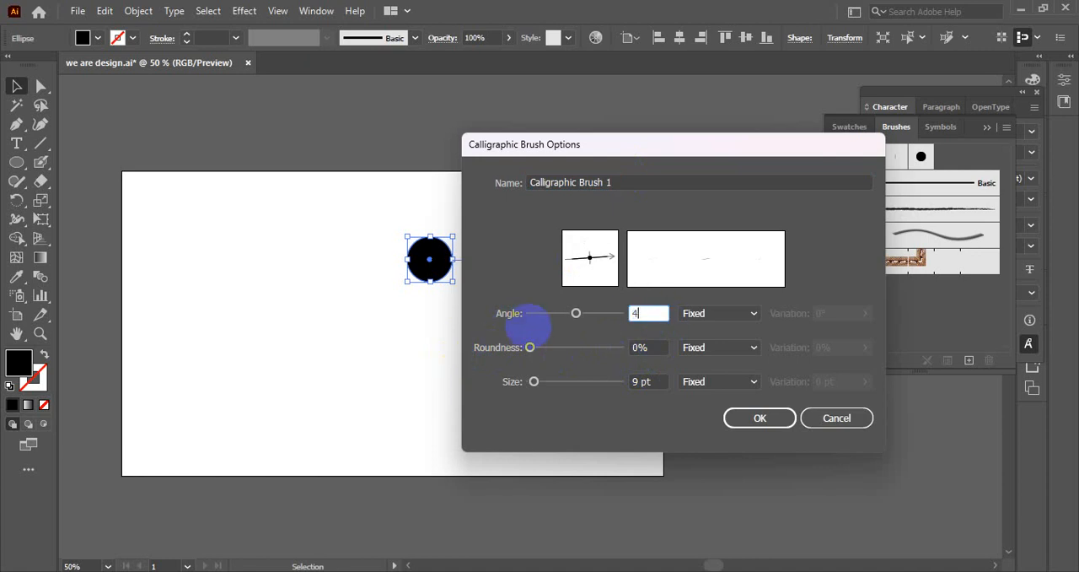
pyautogui.write('5')
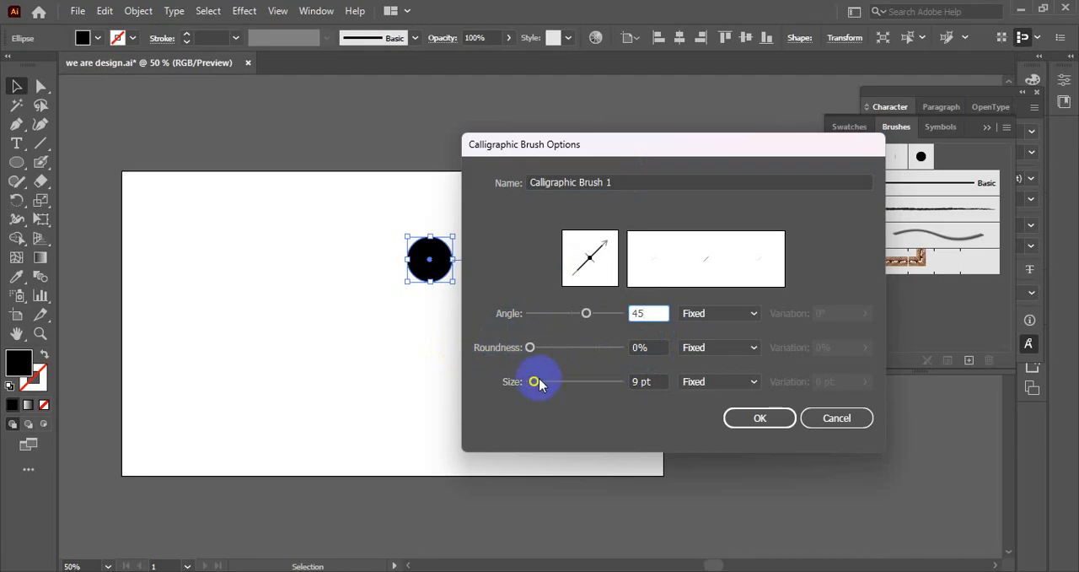
pyautogui.moveTo(536, 384)
pyautogui.mouseDown()
pyautogui.moveTo(578, 381)
pyautogui.moveTo(540, 387)
pyautogui.mouseUp()
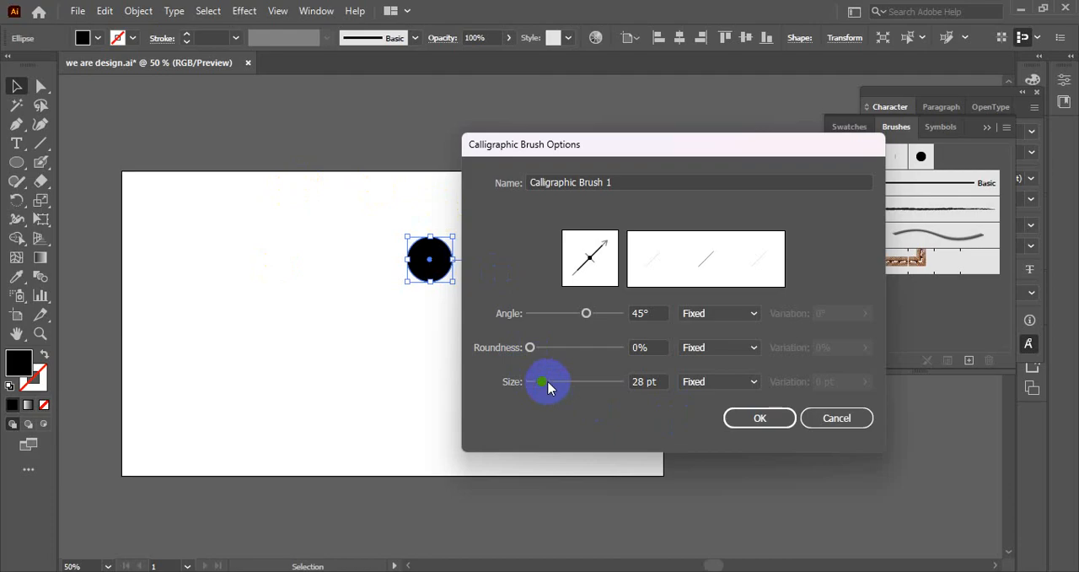
pyautogui.click(548, 383)
pyautogui.click(647, 381)
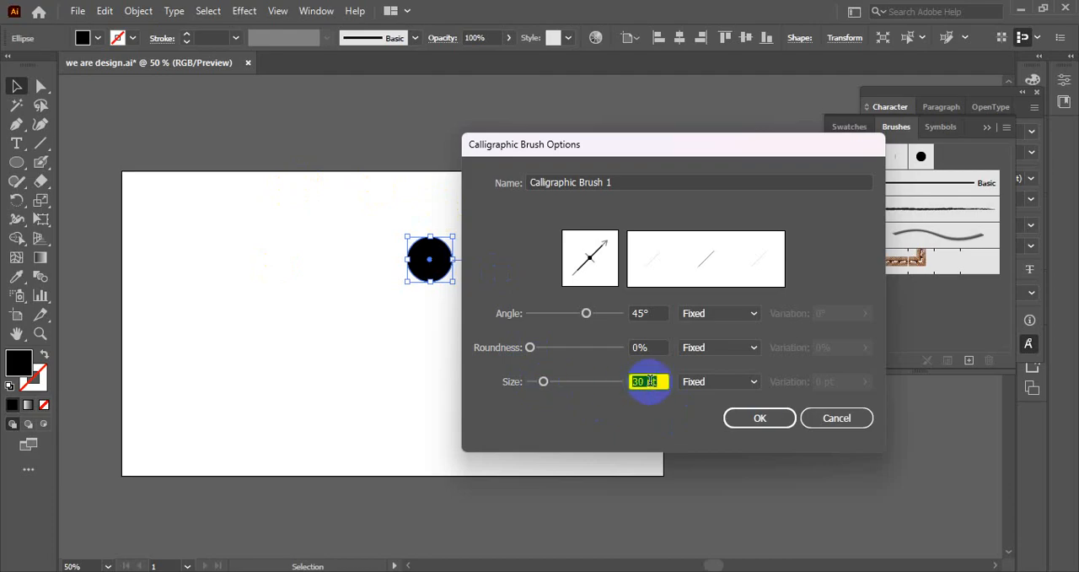
pyautogui.click(645, 313)
pyautogui.click(654, 347)
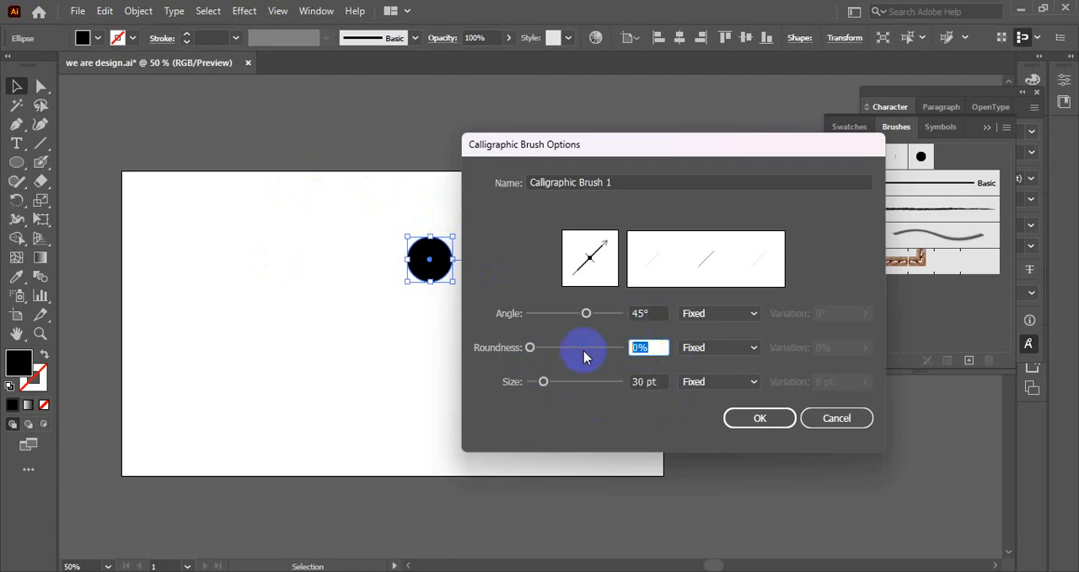
pyautogui.click(638, 380)
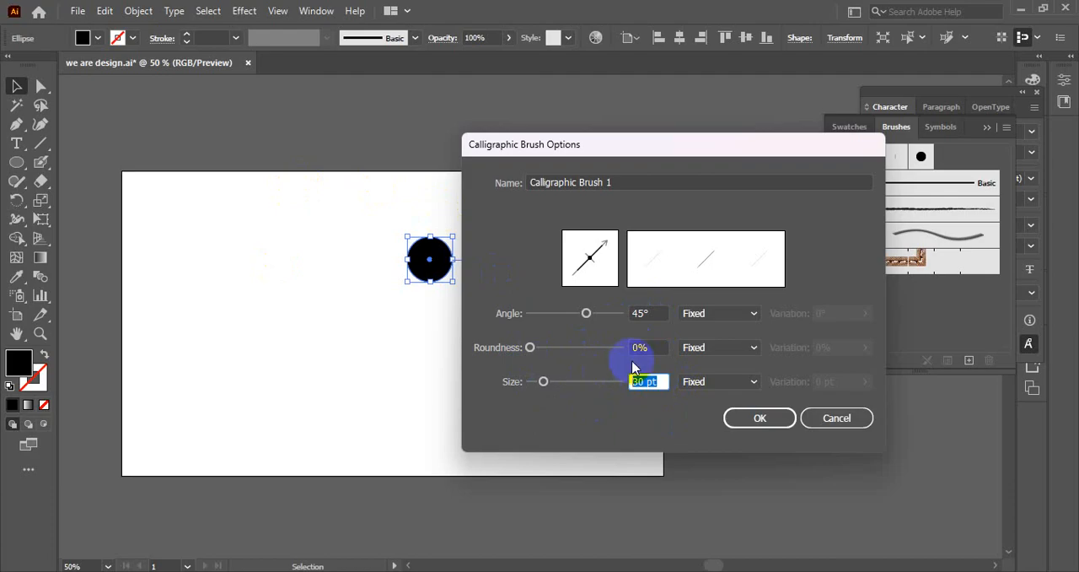
pyautogui.click(758, 417)
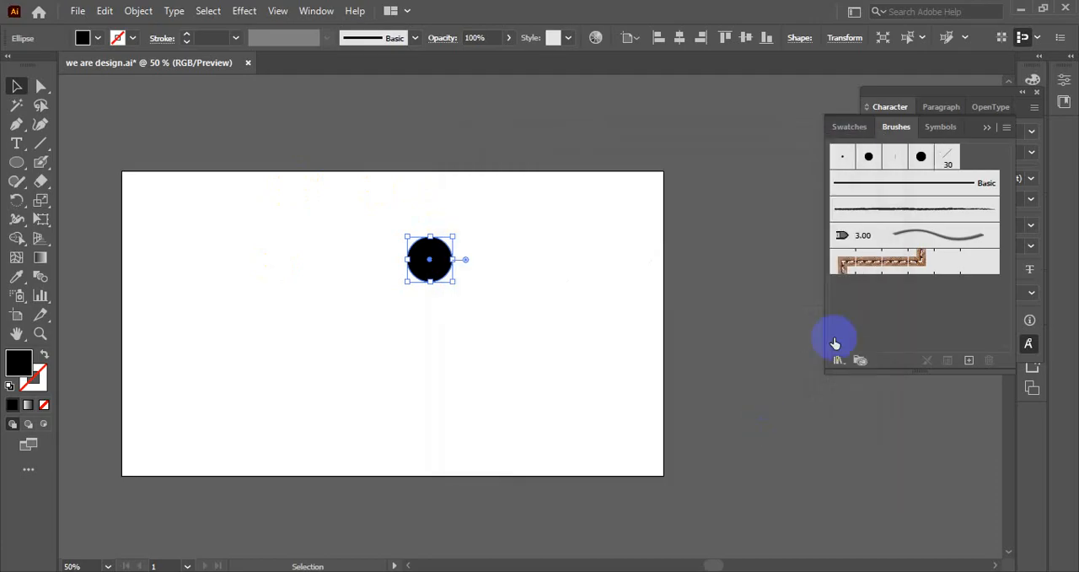
# Paint a wavy vertical stroke beside the circle using the Blob Brush with the 10 pt. Round brush.
pyautogui.click(947, 159)
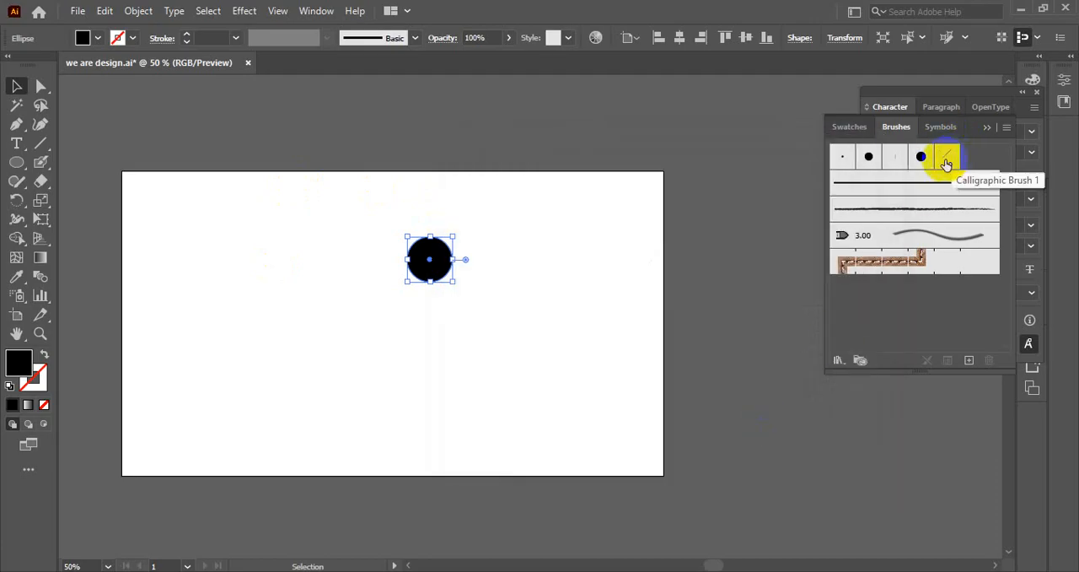
pyautogui.click(872, 158)
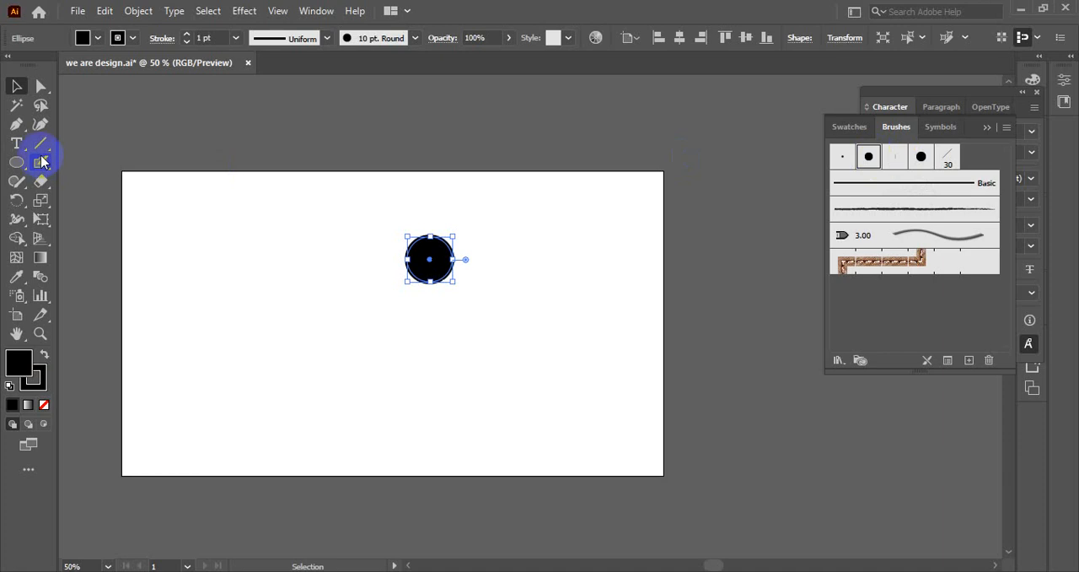
pyautogui.click(41, 161)
pyautogui.moveTo(207, 221)
pyautogui.mouseDown()
pyautogui.moveTo(242, 367)
pyautogui.moveTo(221, 424)
pyautogui.mouseUp()
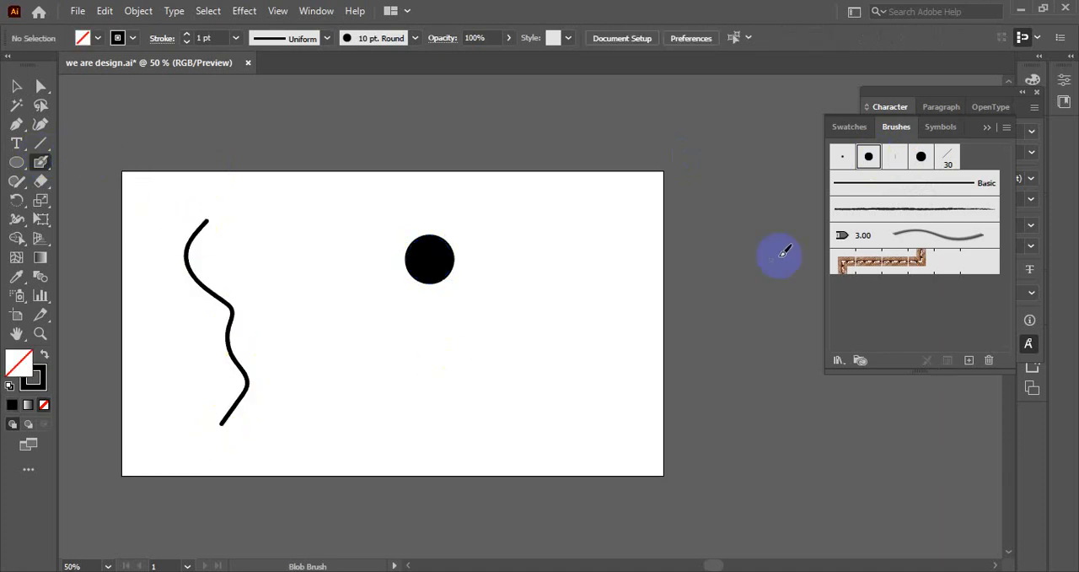
# Move the black circle off the artboard, beside its left edge, and deselect it.
pyautogui.click(25, 85)
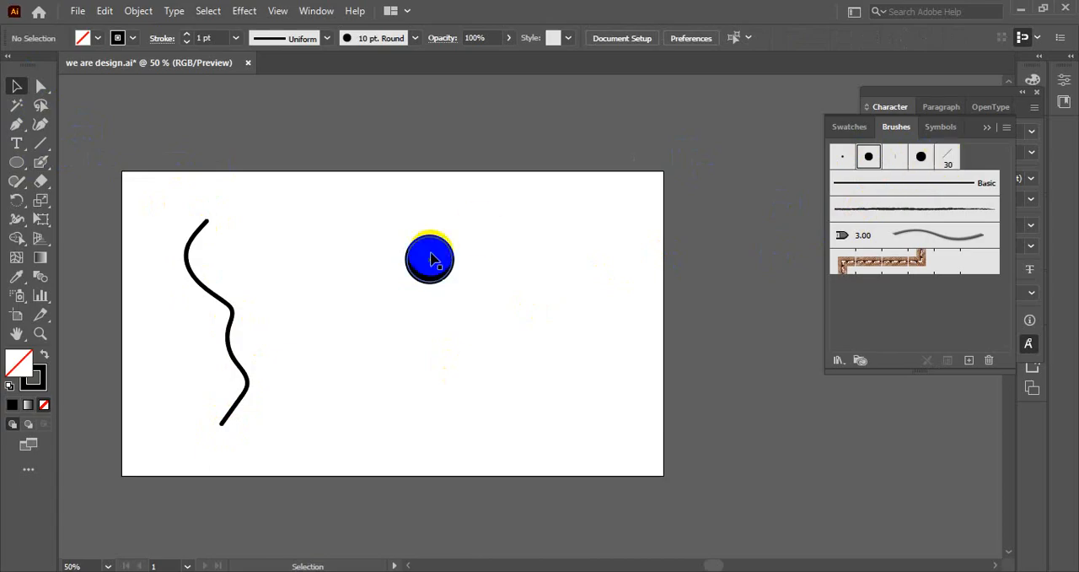
pyautogui.moveTo(429, 257); pyautogui.dragTo(89, 403)
pyautogui.click(498, 301)
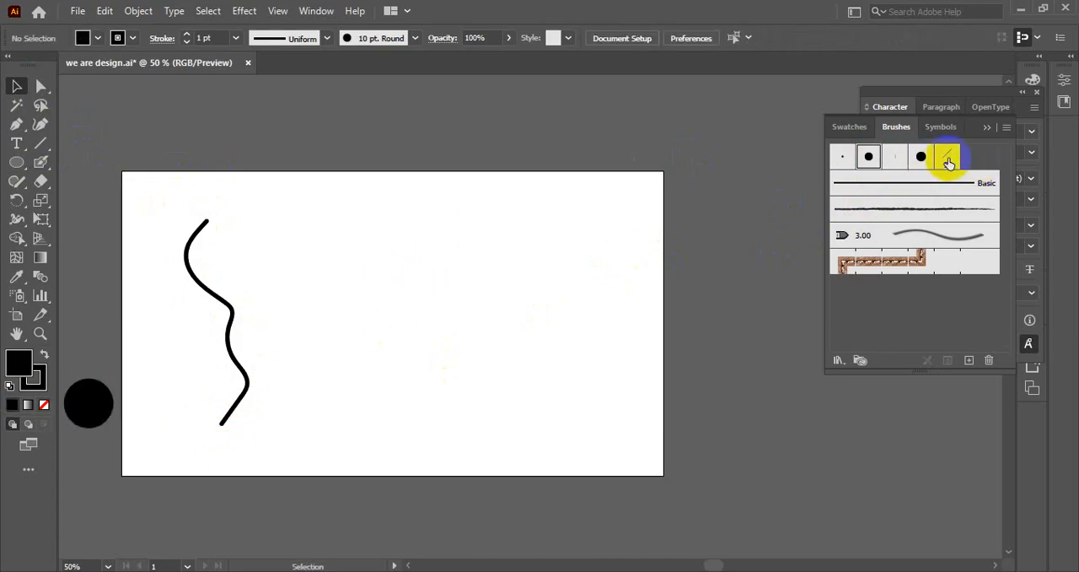
# Paint a large winding stroke across the middle of the artboard using the Blob Brush with Calligraphic Brush 1.
pyautogui.rightClick(43, 164)
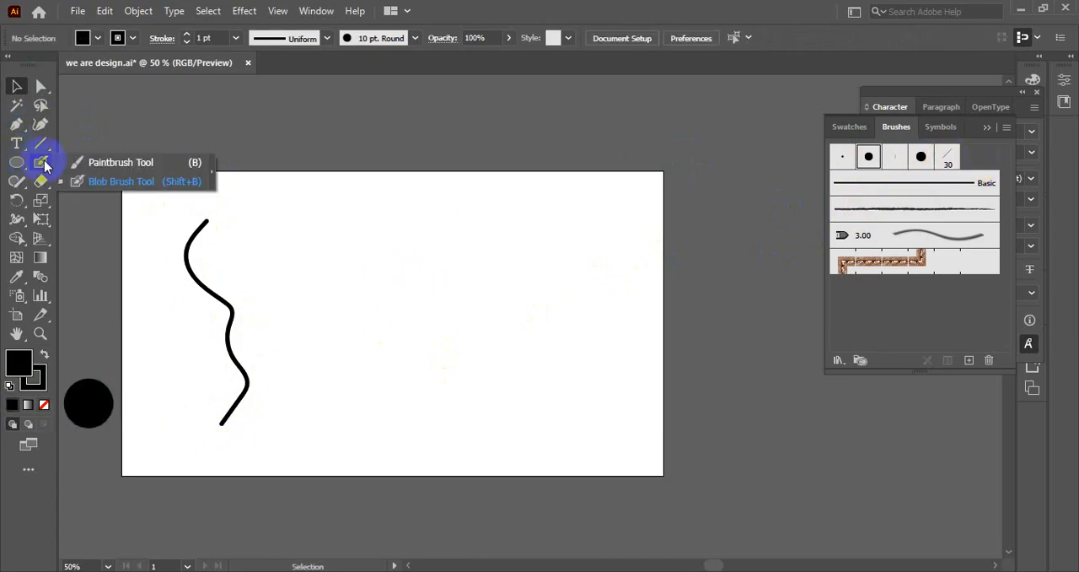
pyautogui.click(107, 179)
pyautogui.click(943, 157)
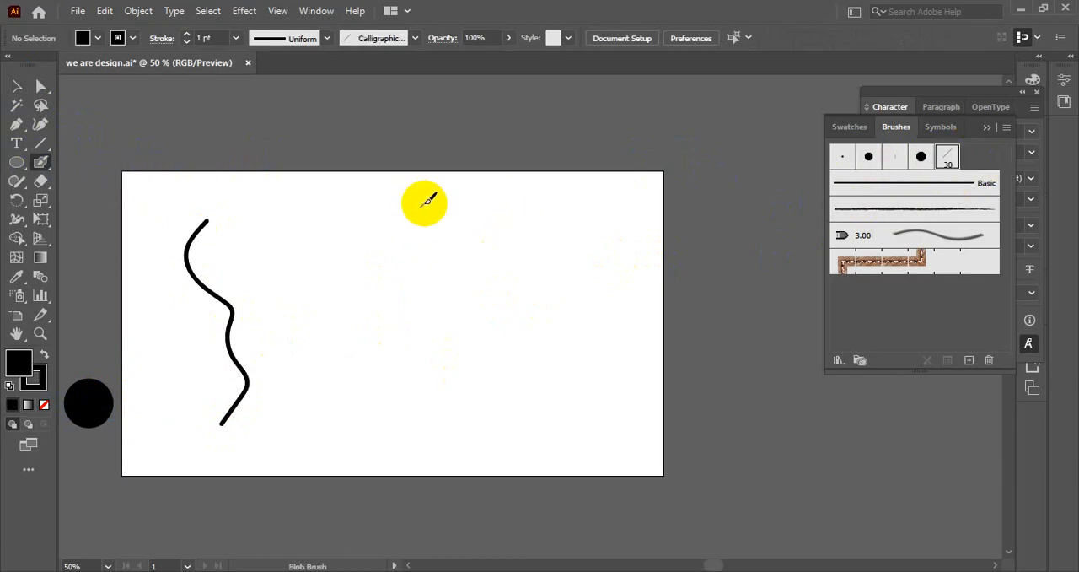
pyautogui.scroll(3, 420, 217)
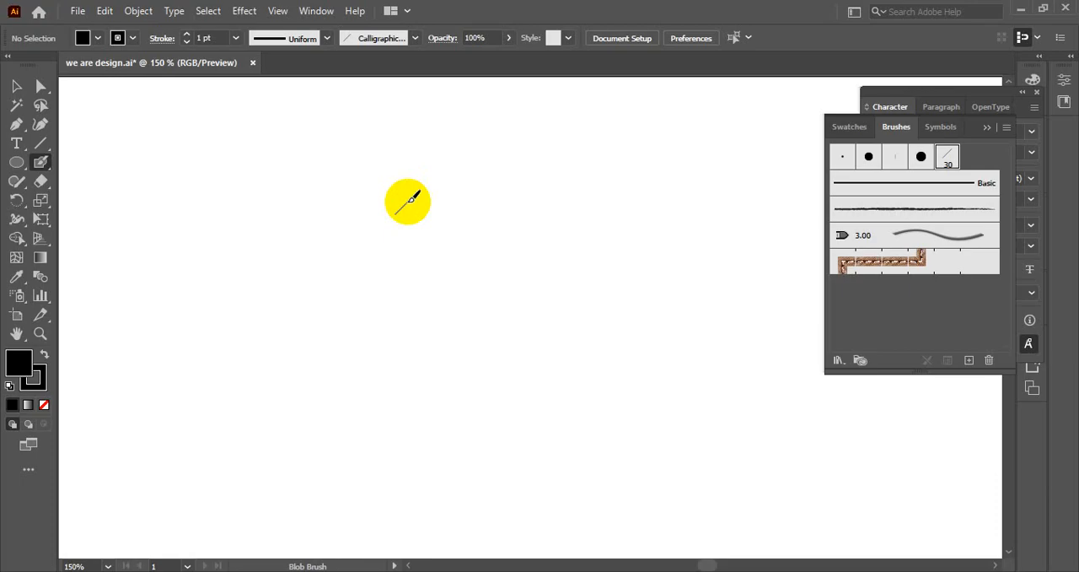
pyautogui.scroll(-3, 408, 201)
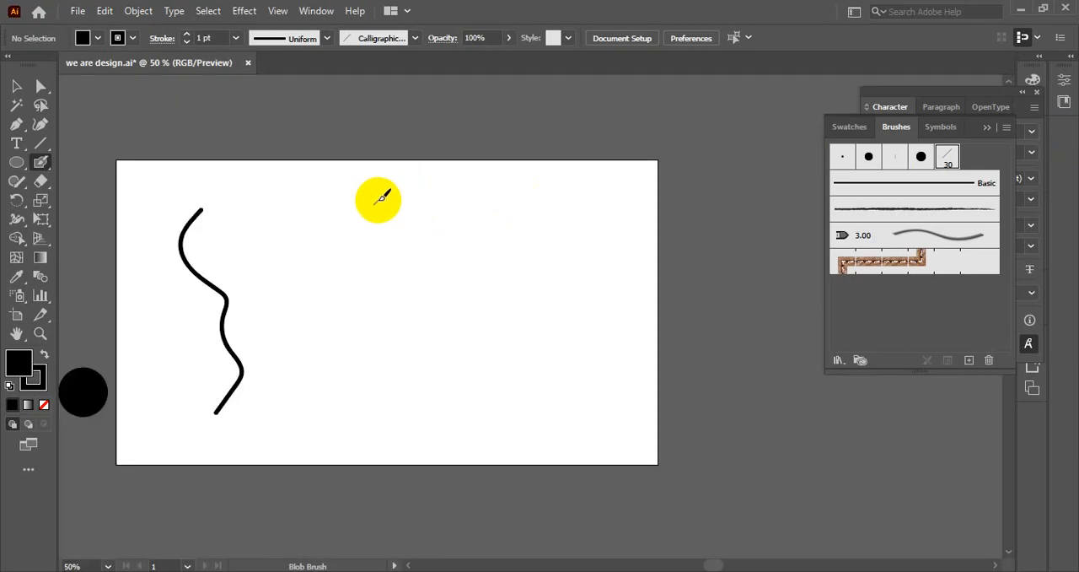
pyautogui.moveTo(408, 176)
pyautogui.mouseDown()
pyautogui.moveTo(364, 249)
pyautogui.moveTo(390, 287)
pyautogui.moveTo(474, 335)
pyautogui.moveTo(512, 378)
pyautogui.moveTo(512, 420)
pyautogui.moveTo(479, 425)
pyautogui.moveTo(423, 373)
pyautogui.moveTo(359, 381)
pyautogui.moveTo(329, 422)
pyautogui.moveTo(287, 423)
pyautogui.mouseUp()
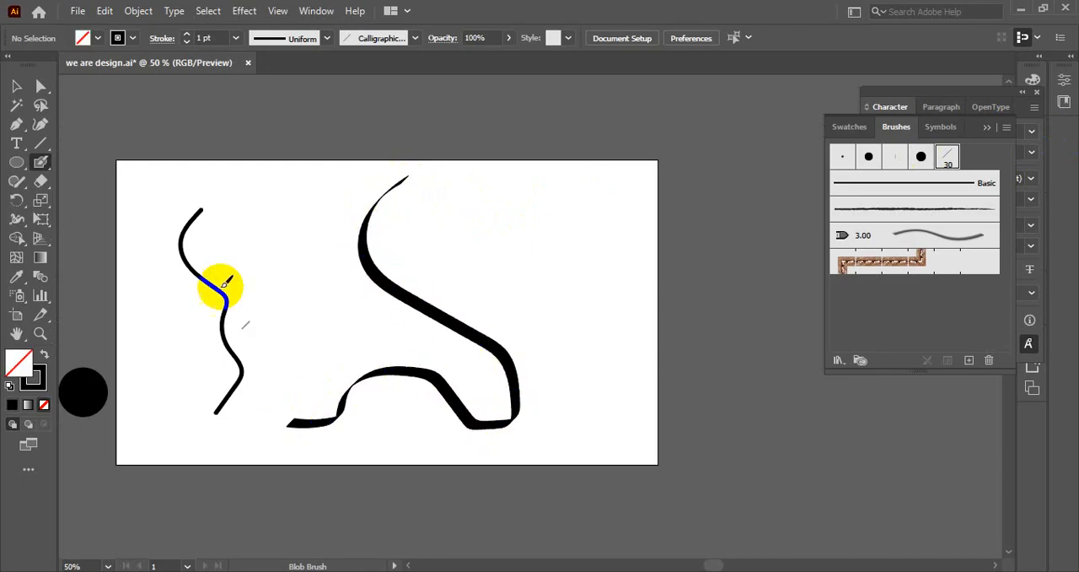
# Paint a two-part wavy calligraphic stroke that dips, rises into an arch and falls above the large winding stroke.
pyautogui.click(16, 86)
pyautogui.scroll(1, 576, 293)
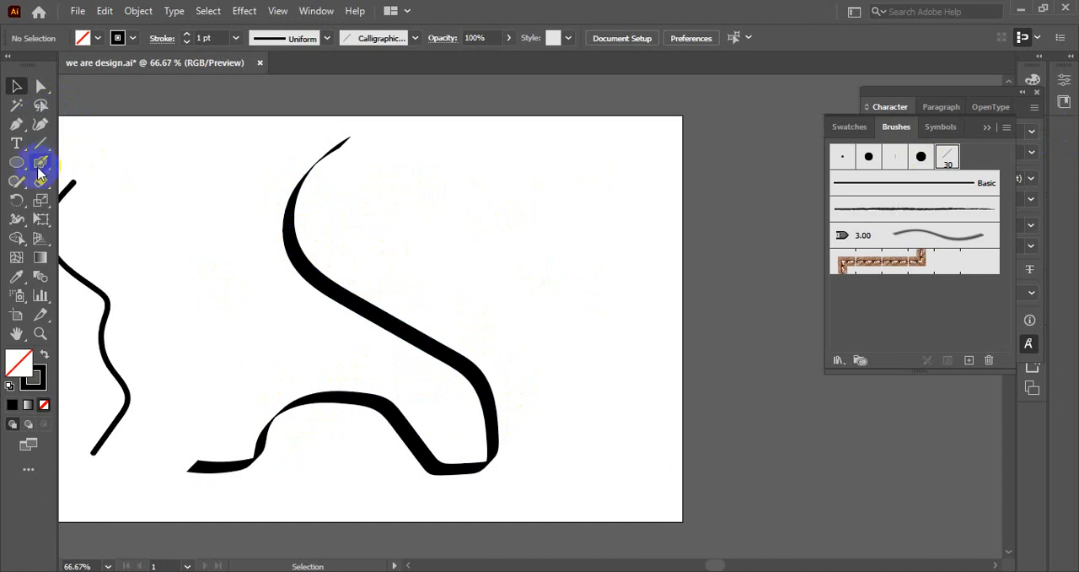
pyautogui.moveTo(40, 166); pyautogui.dragTo(105, 179)
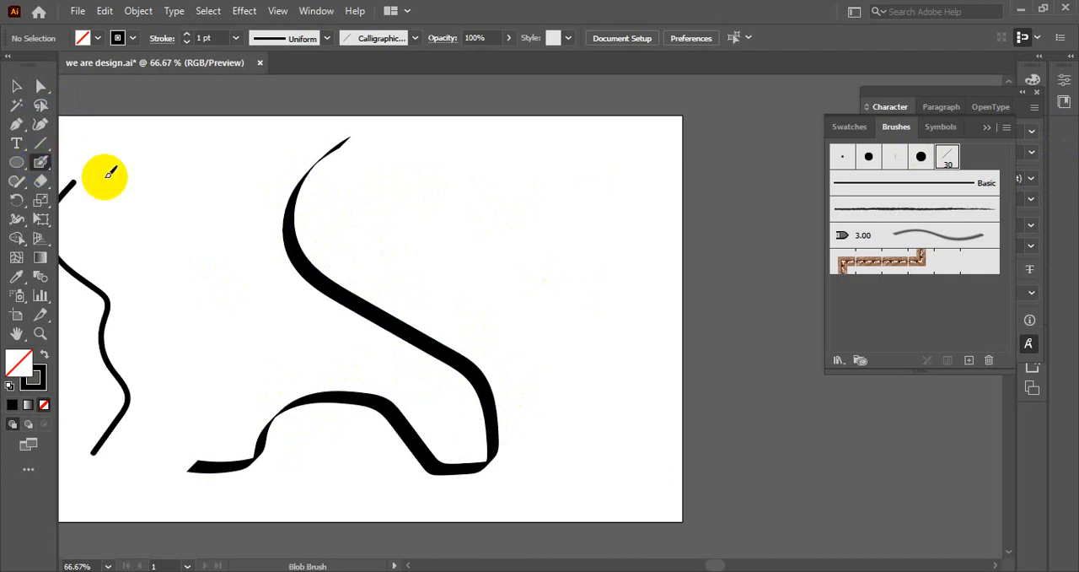
pyautogui.moveTo(363, 162)
pyautogui.mouseDown()
pyautogui.moveTo(346, 156)
pyautogui.moveTo(352, 233)
pyautogui.moveTo(414, 290)
pyautogui.moveTo(427, 282)
pyautogui.mouseUp()
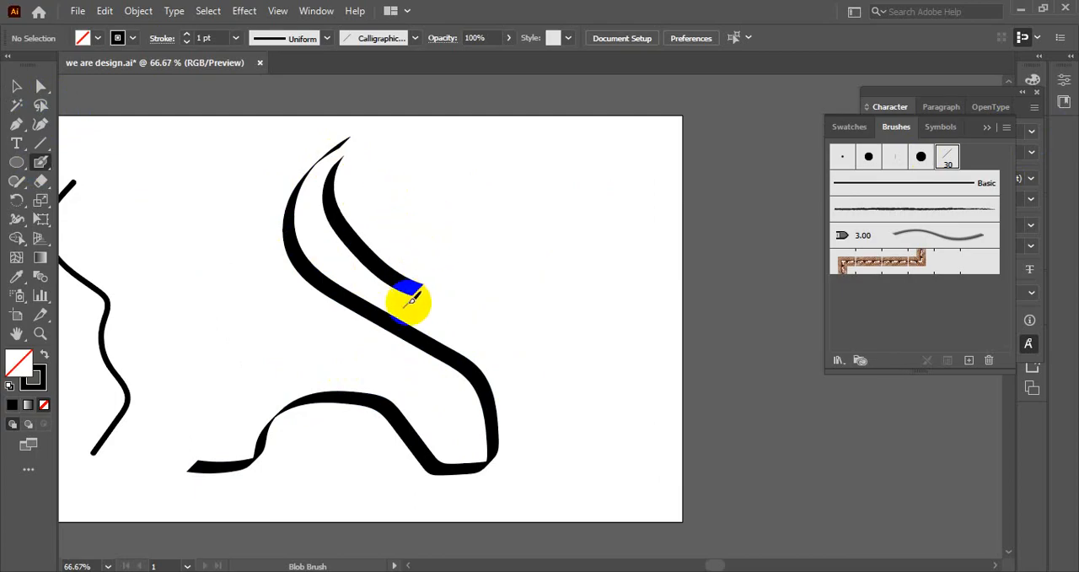
pyautogui.moveTo(418, 288)
pyautogui.mouseDown()
pyautogui.moveTo(433, 224)
pyautogui.moveTo(472, 182)
pyautogui.moveTo(503, 192)
pyautogui.moveTo(553, 283)
pyautogui.moveTo(615, 305)
pyautogui.mouseUp()
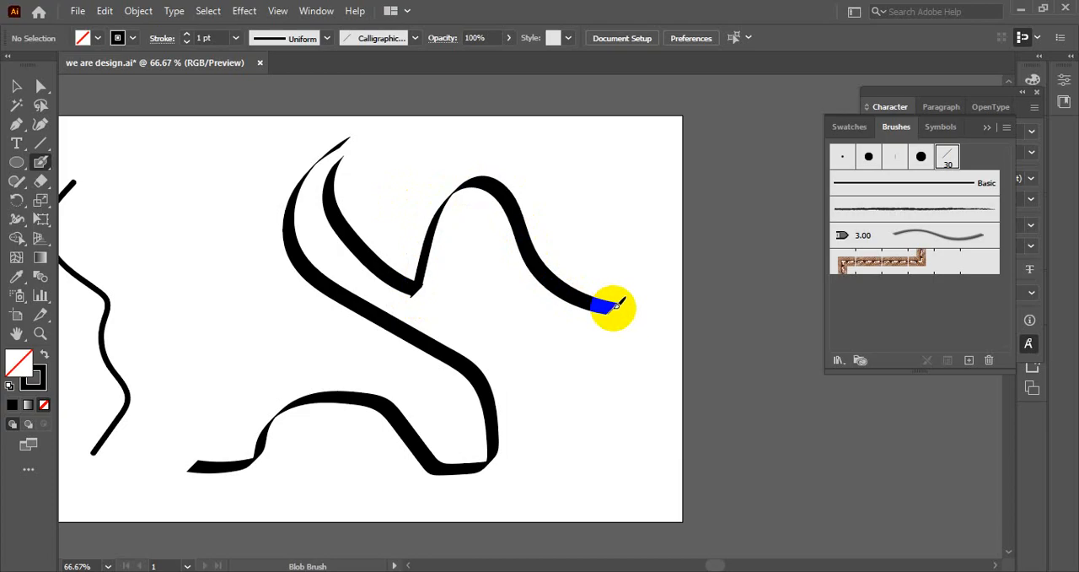
pyautogui.click(17, 85)
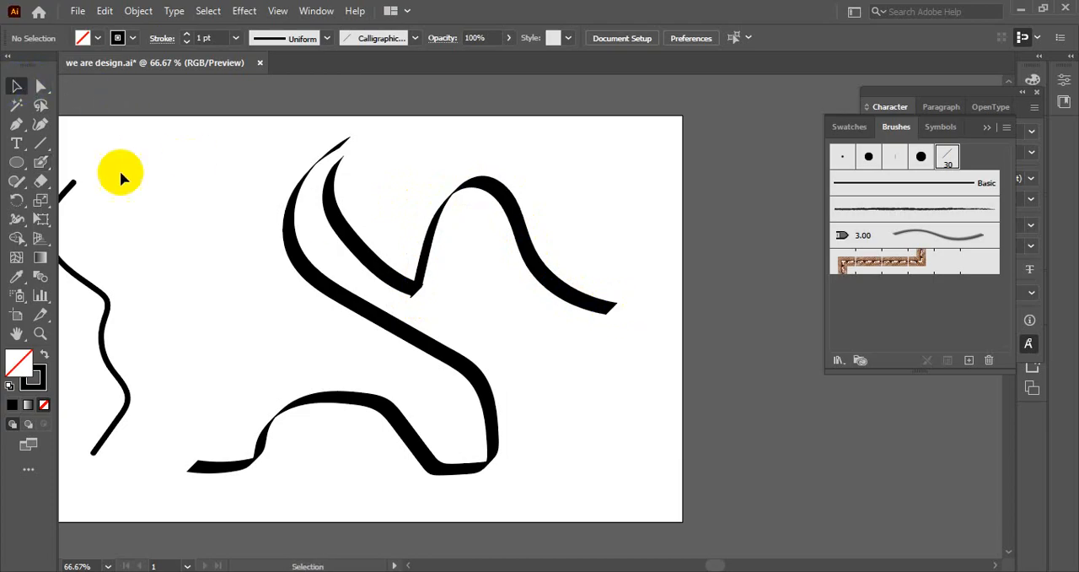
# Check the wavy stroke by selecting it, and paint an arch-shaped Blob Brush stroke crossing its right end.
pyautogui.click(479, 195)
pyautogui.click(506, 233)
pyautogui.click(510, 253)
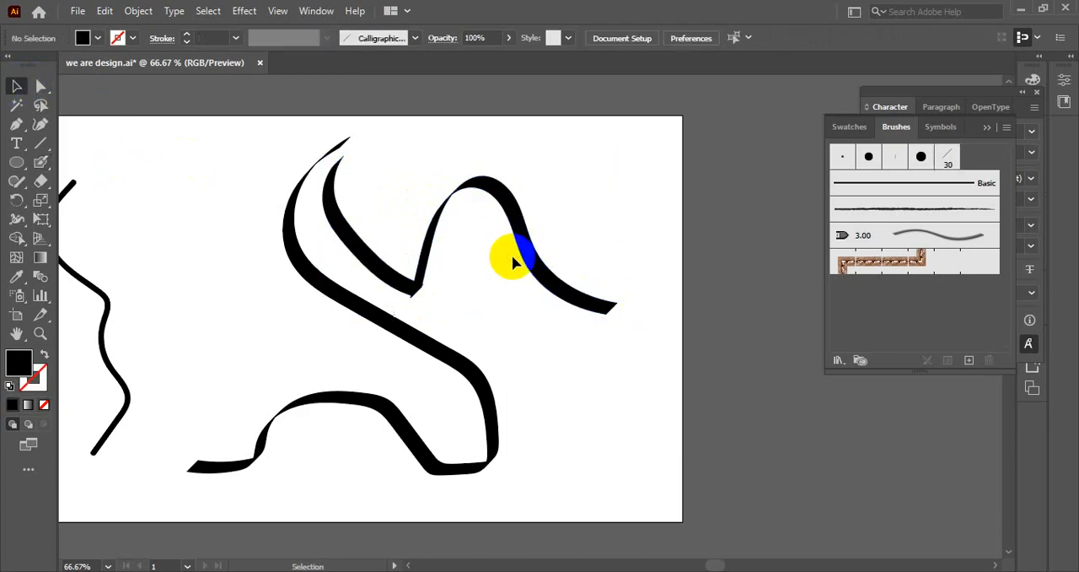
pyautogui.click(530, 272)
pyautogui.hotkey('ctrl', '+')
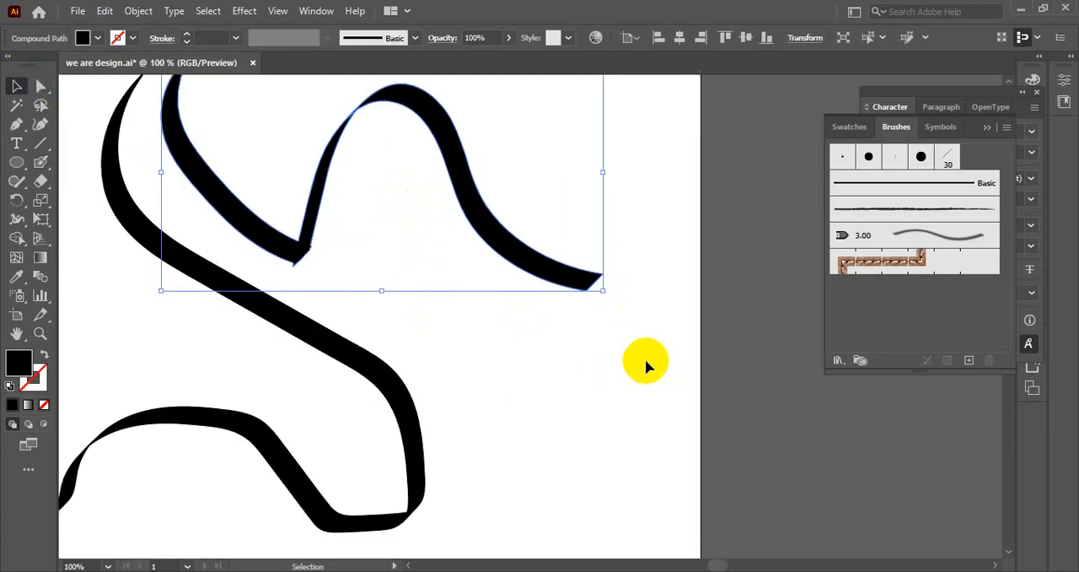
pyautogui.click(42, 163)
pyautogui.scroll(-2, 528, 255)
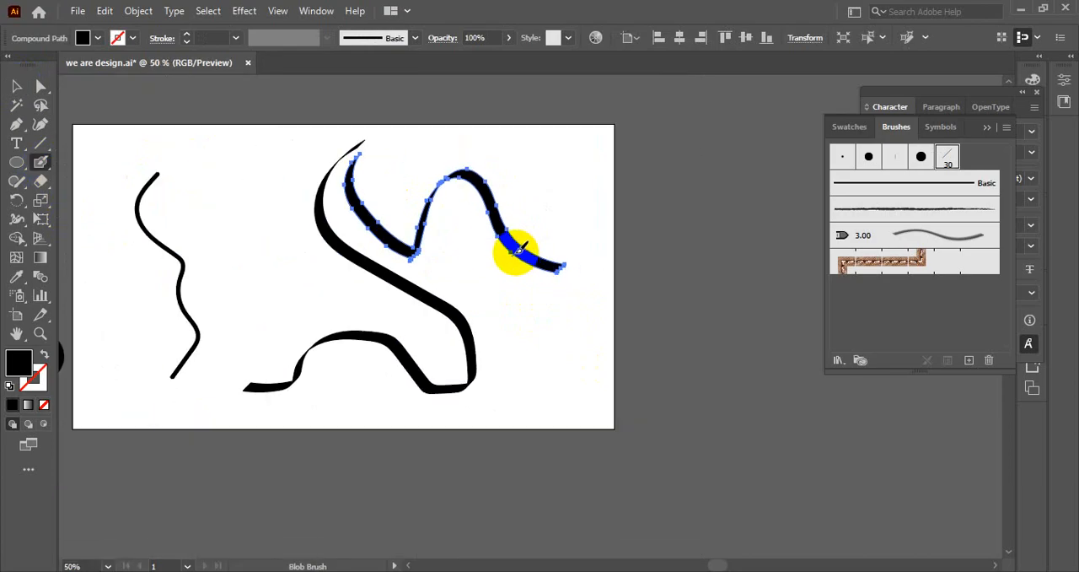
pyautogui.moveTo(511, 250)
pyautogui.mouseDown()
pyautogui.moveTo(522, 182)
pyautogui.moveTo(543, 157)
pyautogui.moveTo(564, 171)
pyautogui.moveTo(603, 245)
pyautogui.mouseUp()
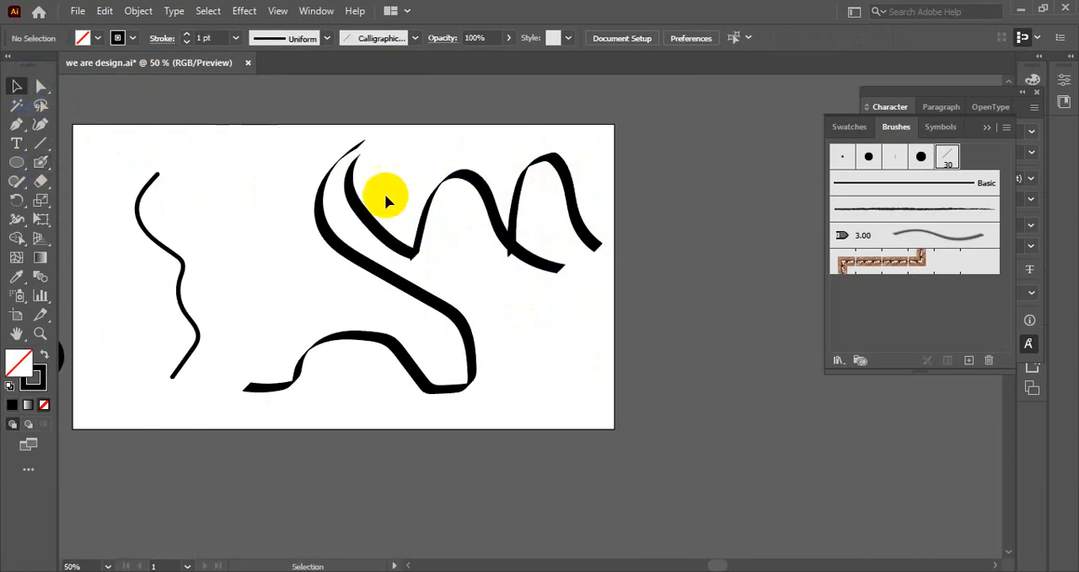
pyautogui.click(494, 234)
pyautogui.click(551, 294)
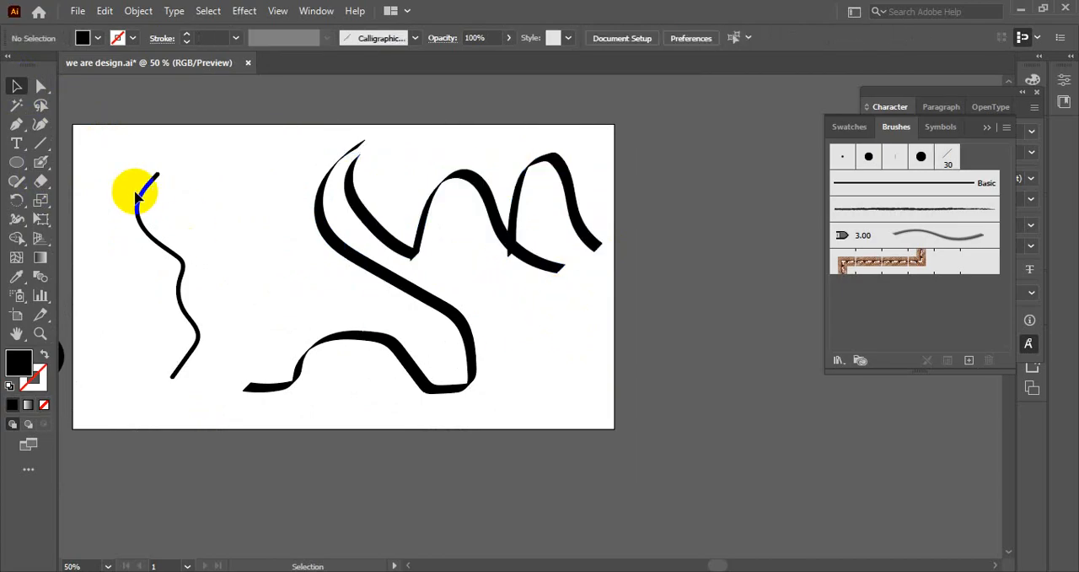
# Letter a capital S and a capital A with the Blob Brush below the overlapping wavy strokes.
pyautogui.click(41, 162)
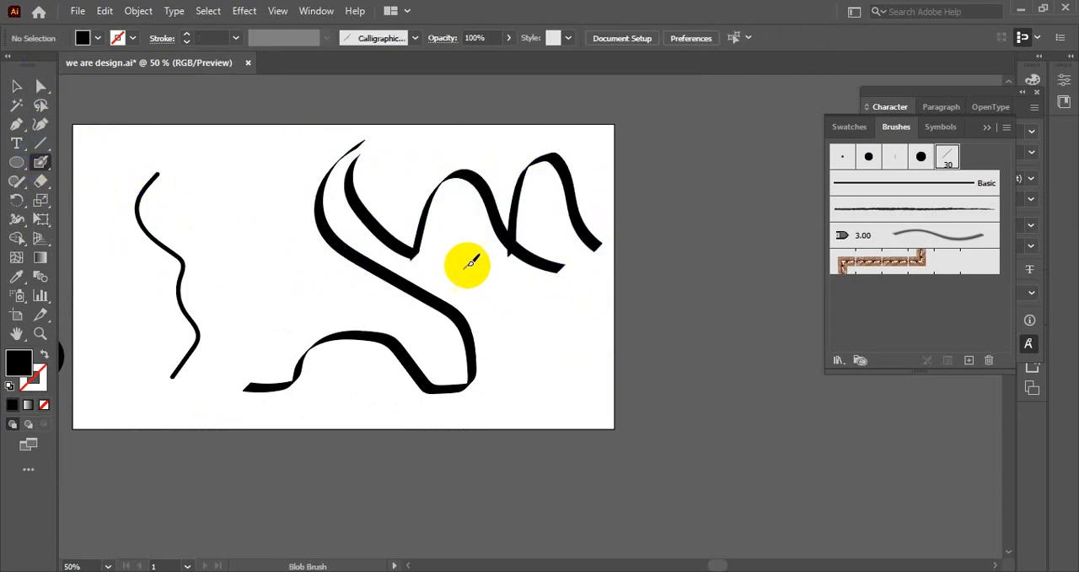
pyautogui.scroll(1, 506, 290)
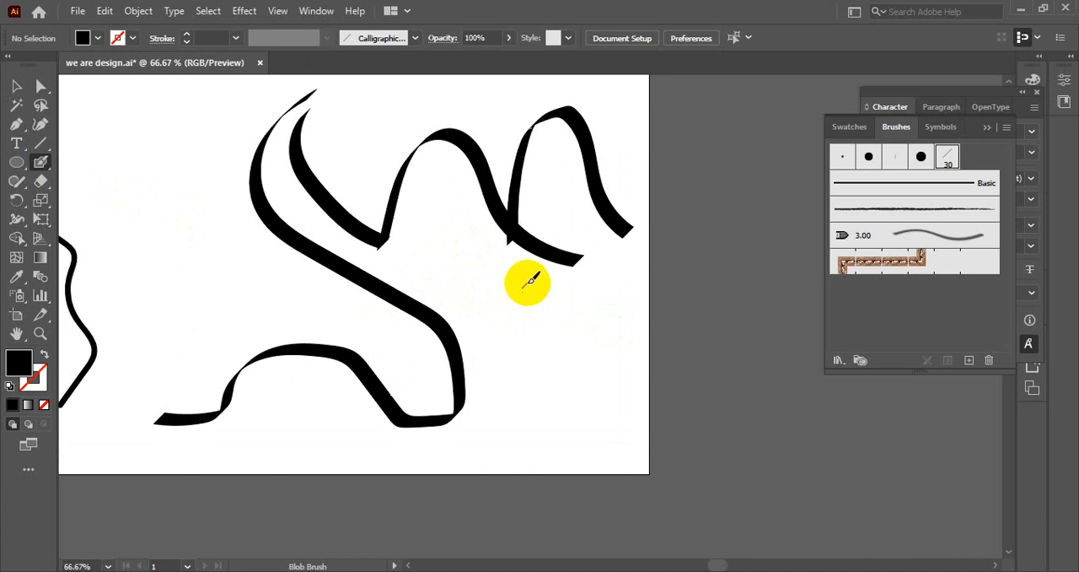
pyautogui.moveTo(529, 281)
pyautogui.mouseDown()
pyautogui.moveTo(481, 292)
pyautogui.moveTo(482, 320)
pyautogui.moveTo(522, 356)
pyautogui.moveTo(513, 397)
pyautogui.moveTo(489, 413)
pyautogui.mouseUp()
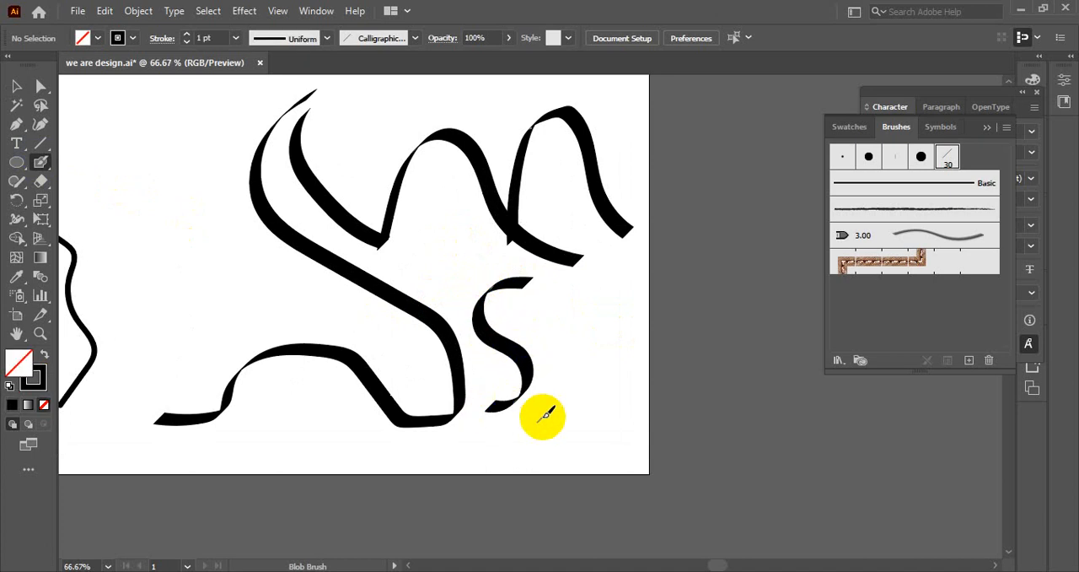
pyautogui.scroll(1, 545, 414)
pyautogui.moveTo(528, 354); pyautogui.dragTo(531, 352)
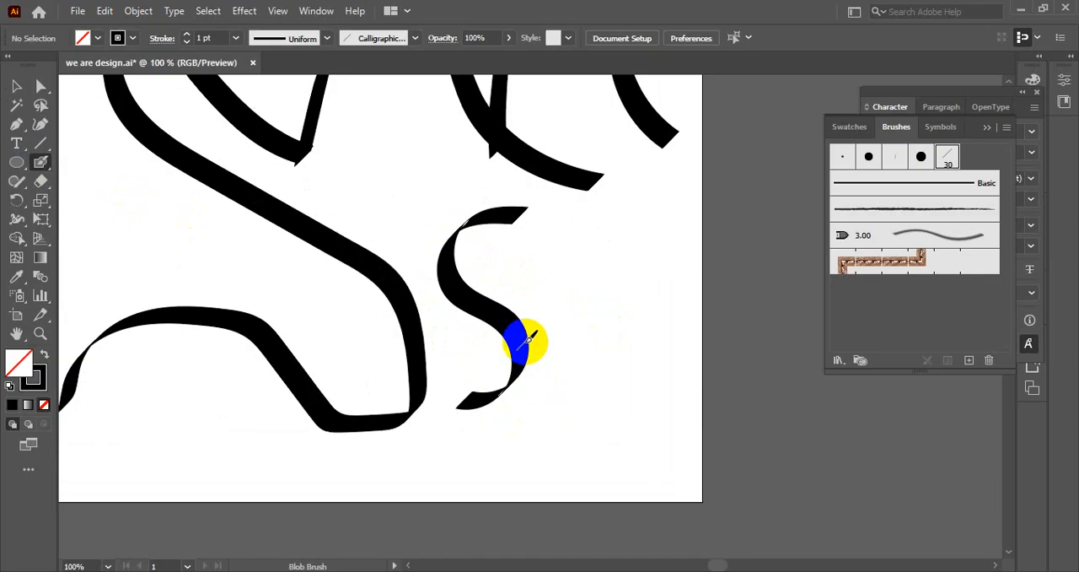
pyautogui.moveTo(526, 340)
pyautogui.mouseDown()
pyautogui.moveTo(541, 406)
pyautogui.moveTo(533, 262)
pyautogui.moveTo(603, 363)
pyautogui.moveTo(651, 406)
pyautogui.moveTo(539, 333)
pyautogui.mouseUp()
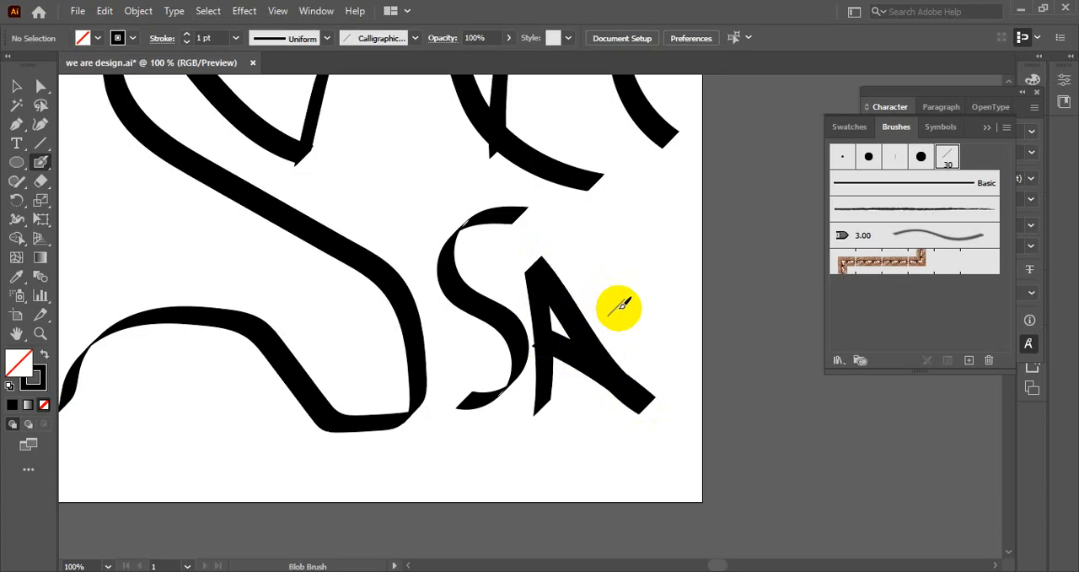
# Try out an angular M-shaped stroke extending past the artboard beside the letter A, and undo it.
pyautogui.moveTo(634, 372)
pyautogui.mouseDown()
pyautogui.moveTo(659, 378)
pyautogui.moveTo(653, 329)
pyautogui.moveTo(580, 224)
pyautogui.moveTo(704, 291)
pyautogui.moveTo(722, 202)
pyautogui.moveTo(726, 237)
pyautogui.moveTo(775, 236)
pyautogui.mouseUp()
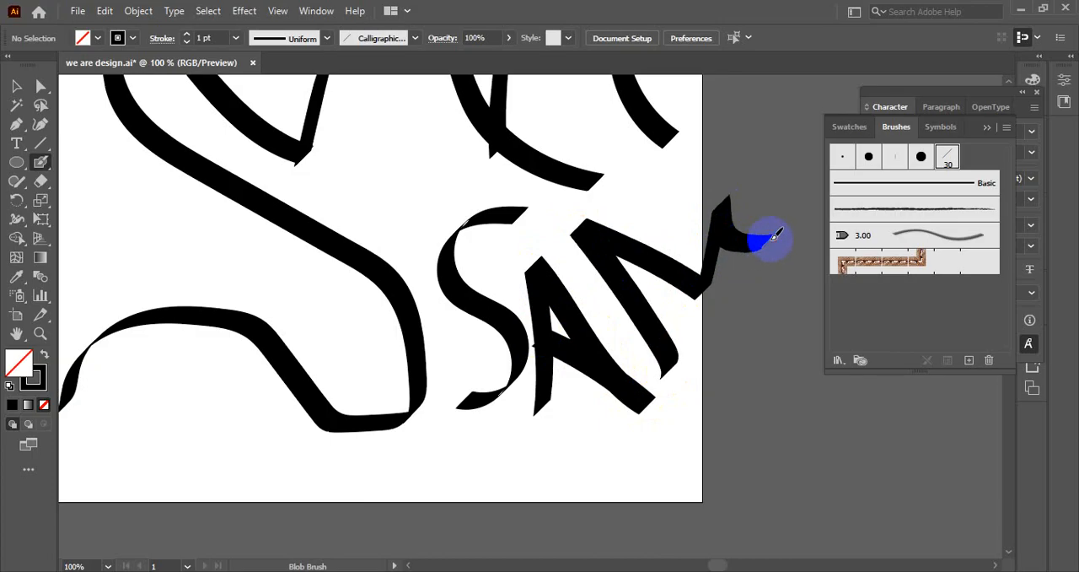
pyautogui.scroll(2, 785, 237)
pyautogui.hotkey('ctrl', 'z')
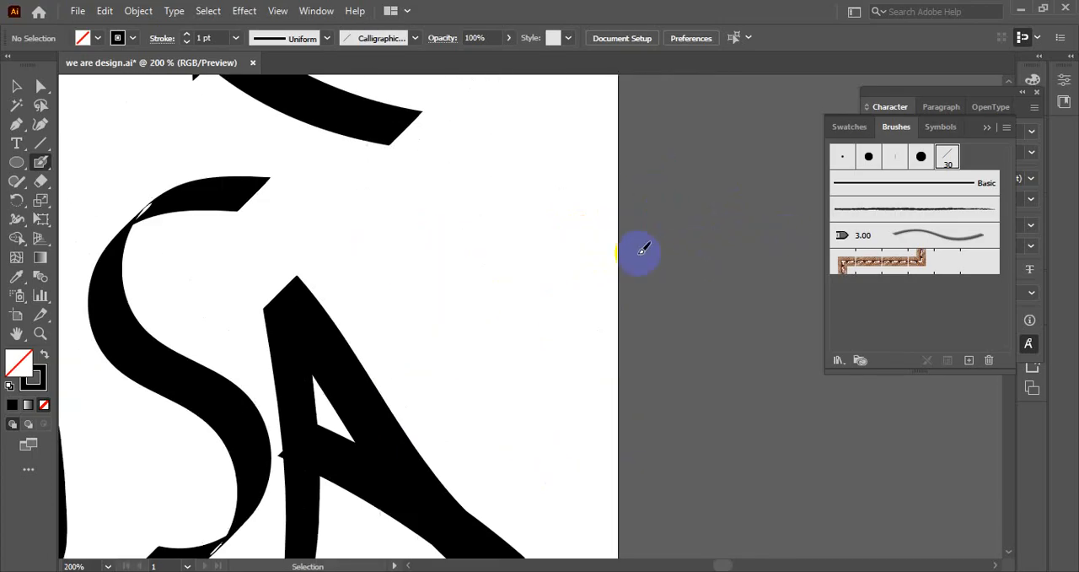
pyautogui.scroll(-1, 531, 277)
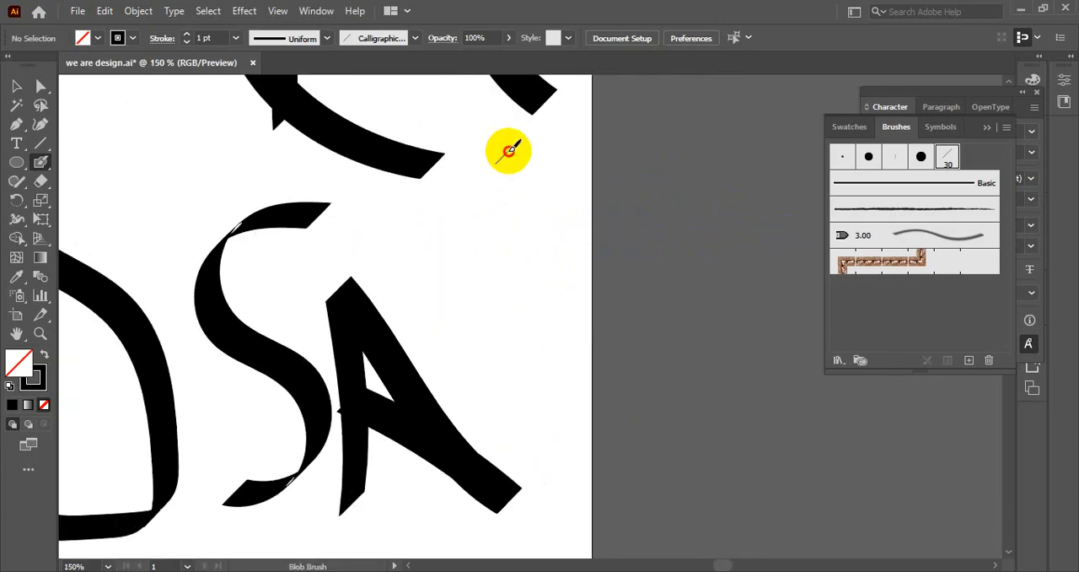
# Paint a tall S-shaped Blob Brush stroke between the letter A and the artboard edge.
pyautogui.moveTo(514, 145)
pyautogui.mouseDown()
pyautogui.moveTo(458, 199)
pyautogui.moveTo(498, 346)
pyautogui.moveTo(555, 412)
pyautogui.moveTo(551, 491)
pyautogui.mouseUp()
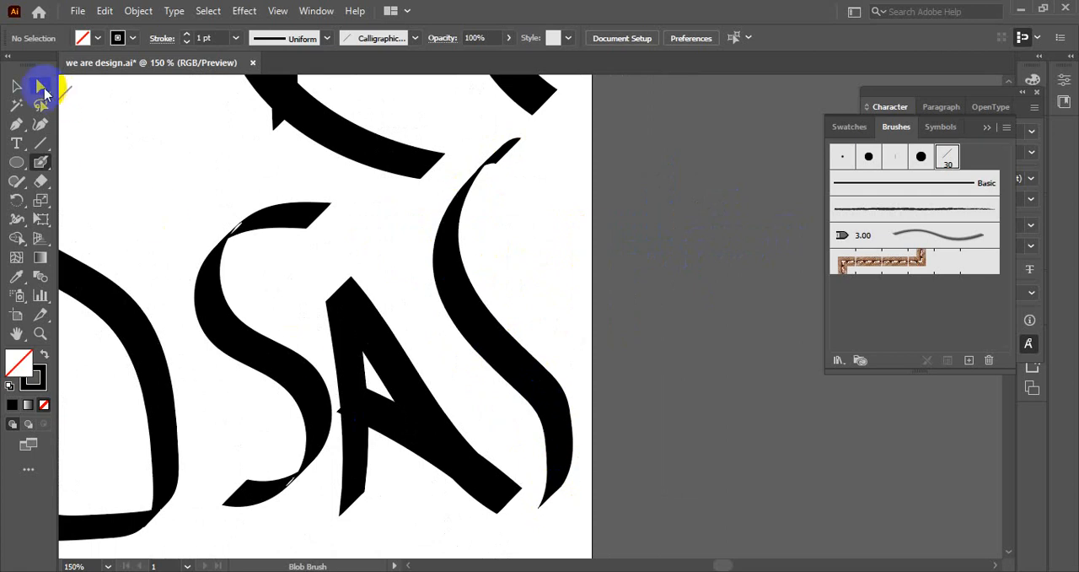
pyautogui.click(17, 85)
pyautogui.scroll(-3, 548, 242)
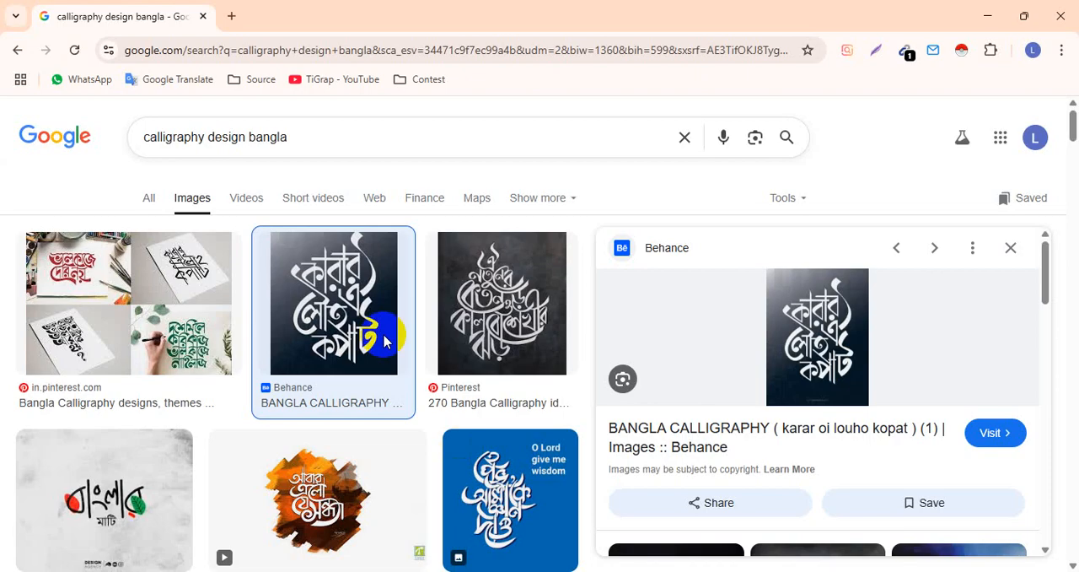
# Switch to the browser and search Google Images for "arabic calligraphy design bangla".
pyautogui.click(145, 138)
pyautogui.write('arabic')
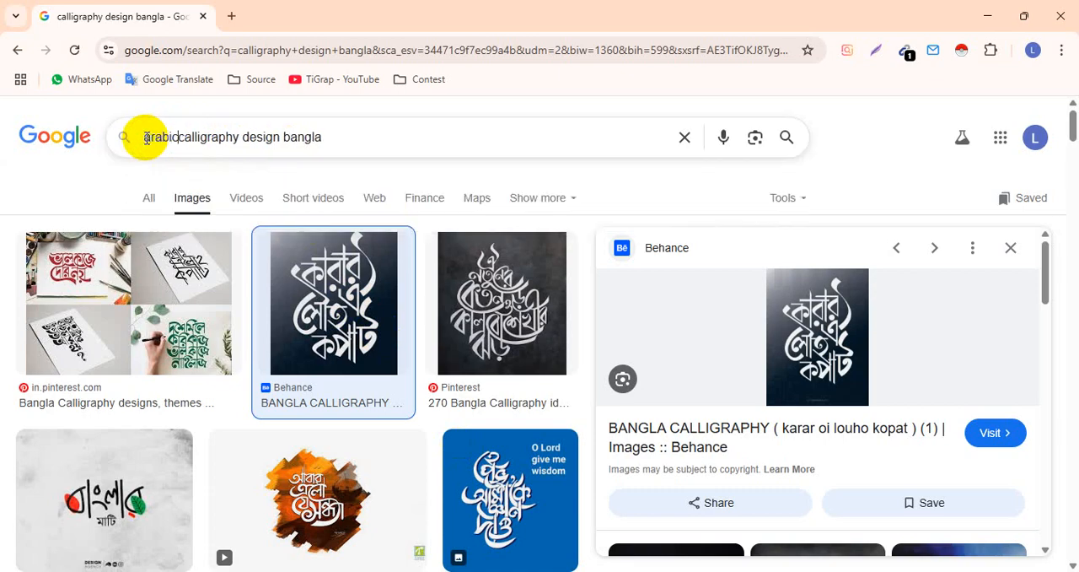
pyautogui.press('Return')
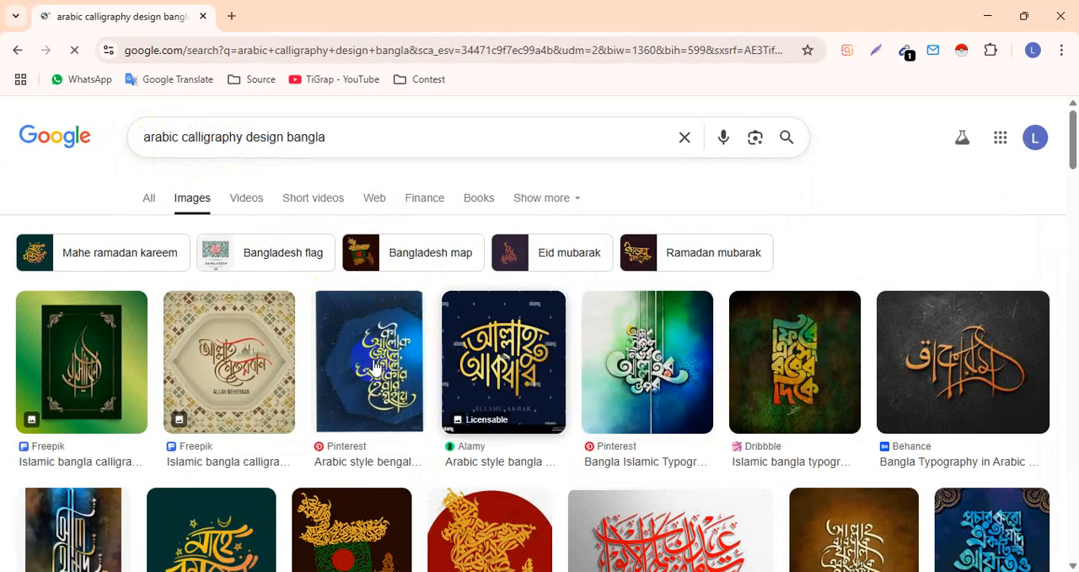
# Examine the Arabic-style Bangla calligraphy results, previewing the green Islamic Bangla calligraphy and related designs to study their stroke shapes.
pyautogui.scroll(-2, 320, 358)
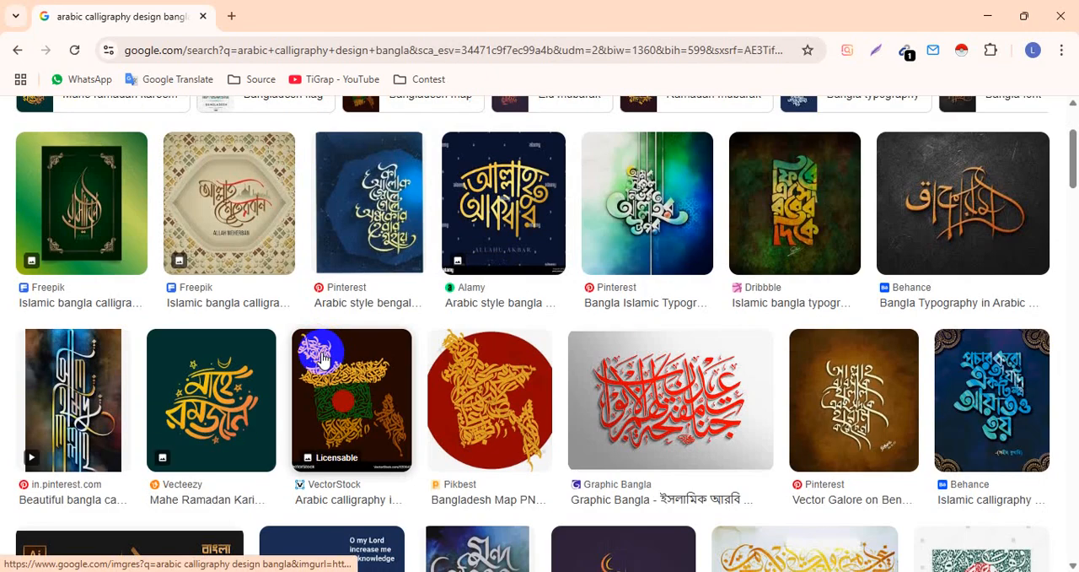
pyautogui.click(100, 197)
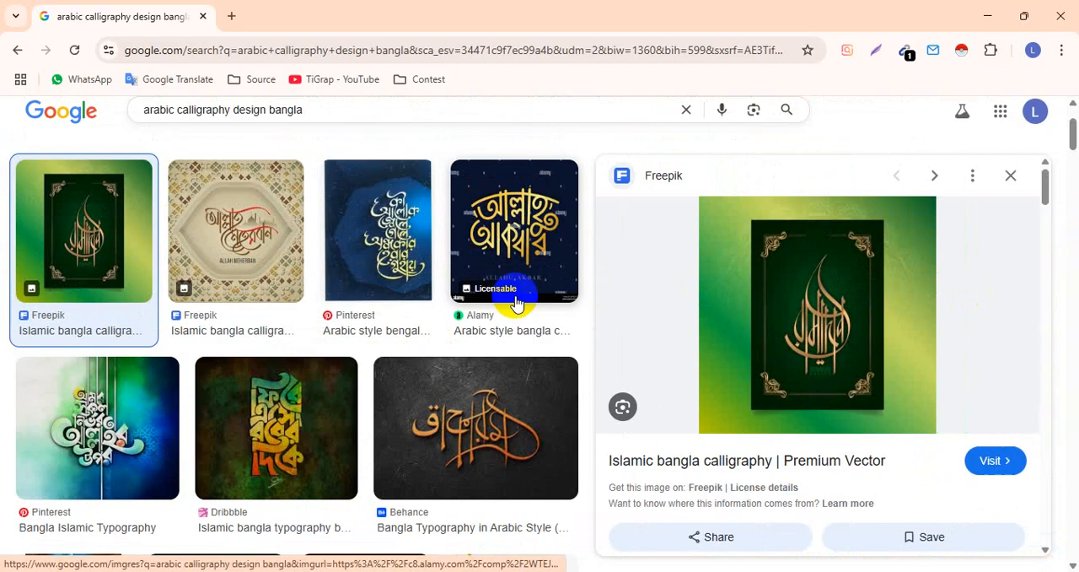
pyautogui.scroll(-4, 430, 302)
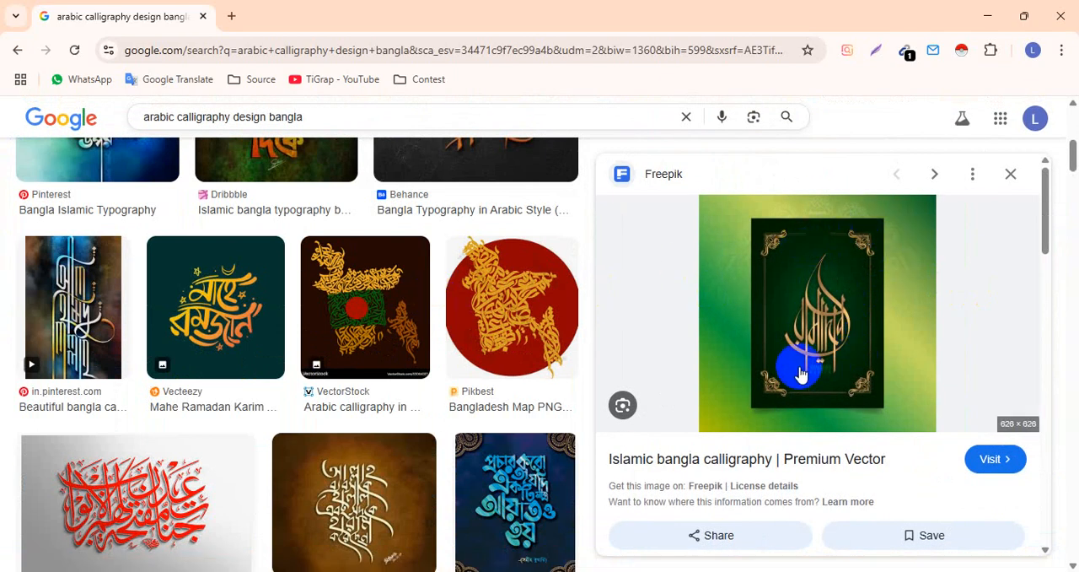
pyautogui.scroll(-4, 831, 303)
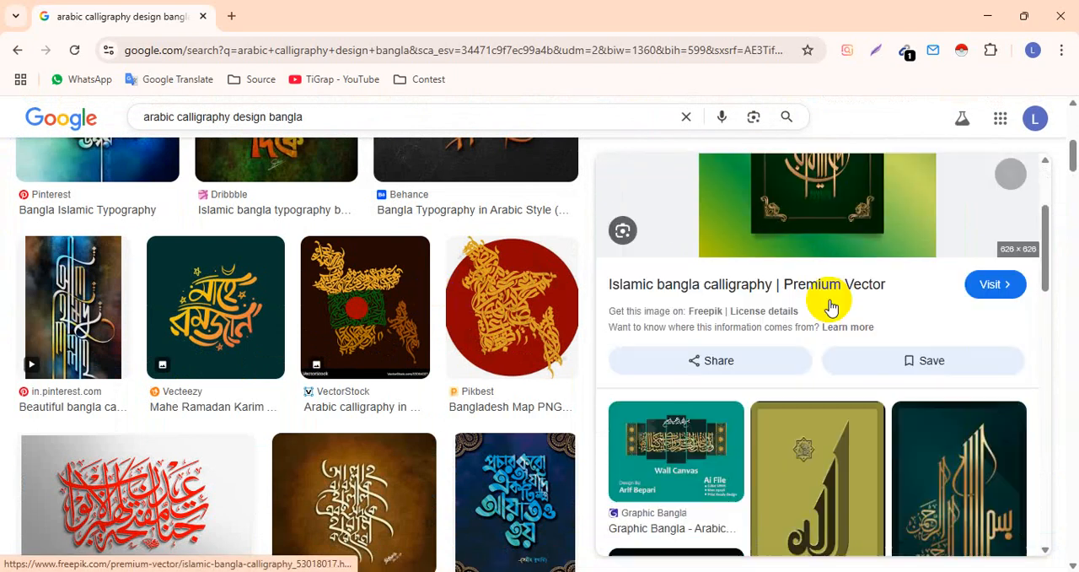
pyautogui.click(842, 268)
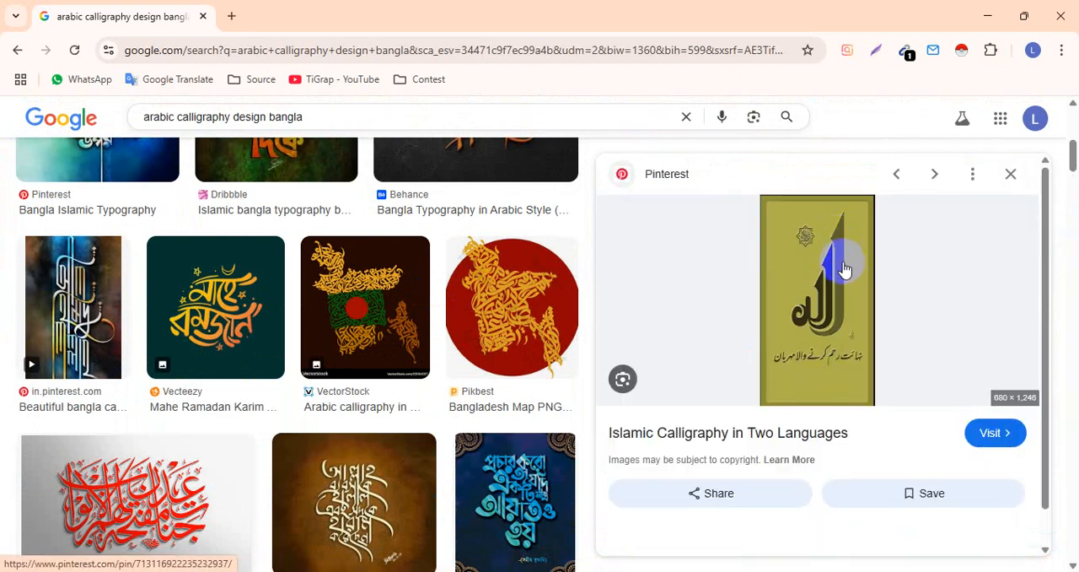
pyautogui.scroll(-3, 819, 382)
pyautogui.scroll(-2, 823, 363)
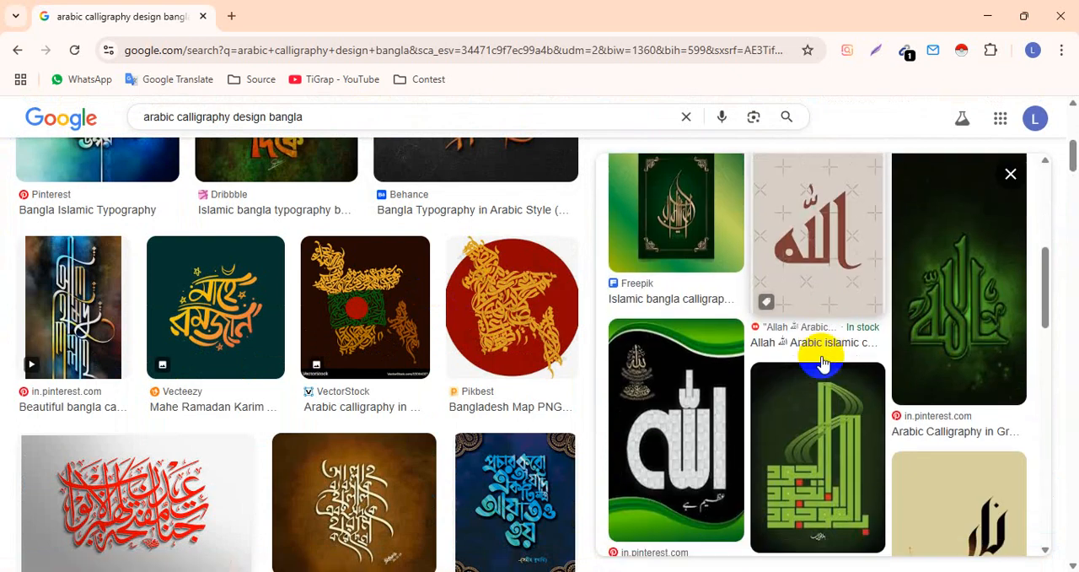
pyautogui.scroll(-1, 832, 320)
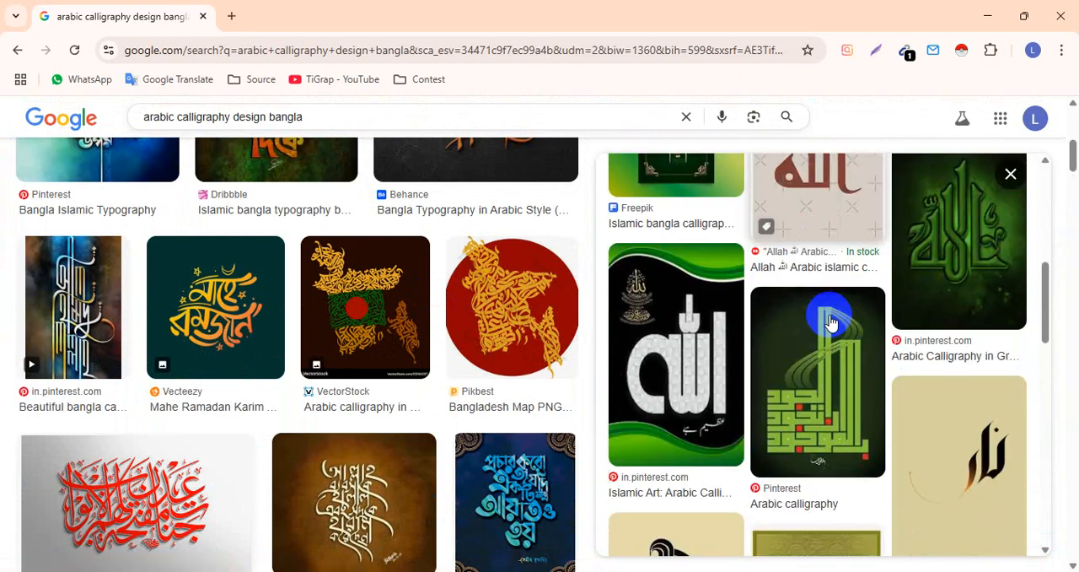
pyautogui.click(885, 286)
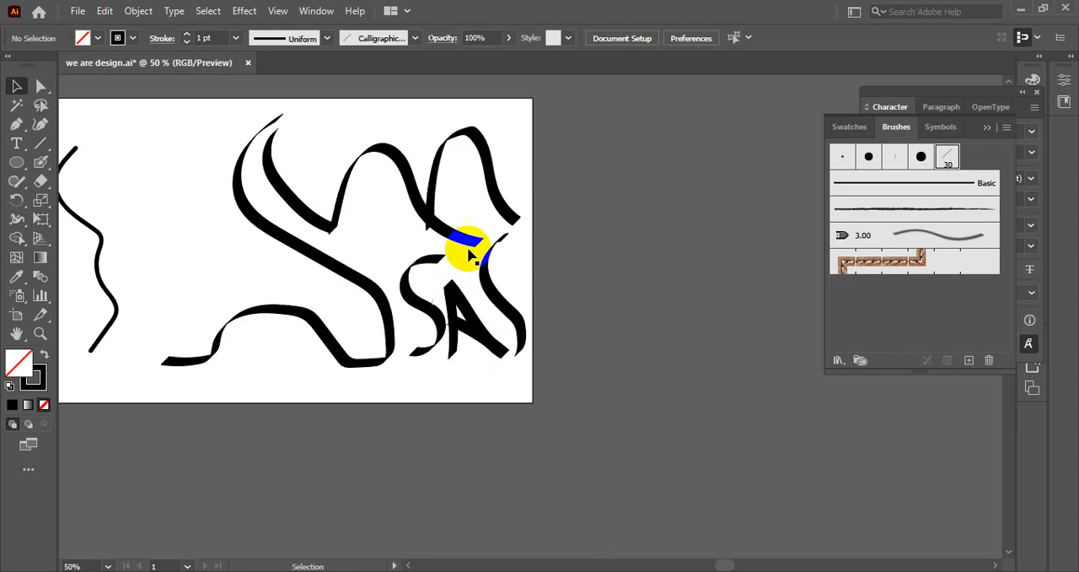
# Switch to Illustrator and paint a long Blob Brush stroke curving down diagonally on the empty canvas beside the artboard.
pyautogui.moveTo(596, 213); pyautogui.dragTo(430, 260)
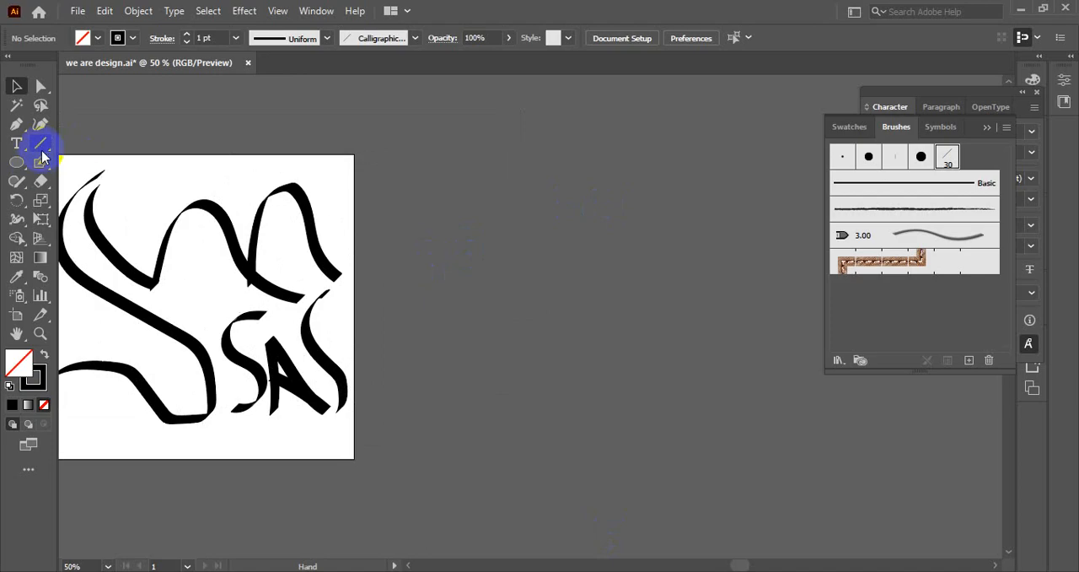
pyautogui.moveTo(43, 159); pyautogui.dragTo(84, 176)
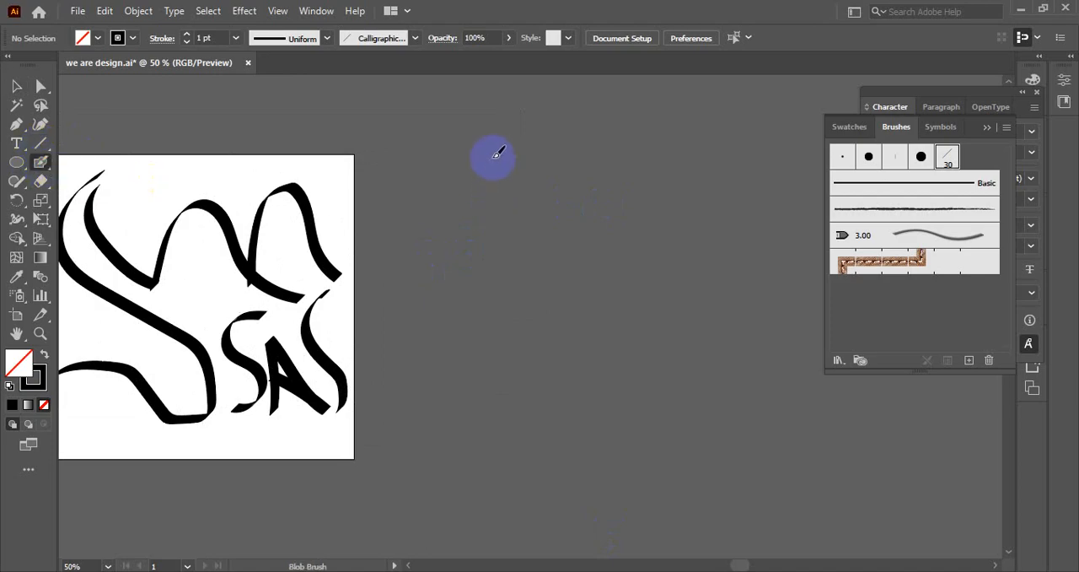
pyautogui.moveTo(468, 152)
pyautogui.mouseDown()
pyautogui.moveTo(481, 275)
pyautogui.moveTo(581, 414)
pyautogui.mouseUp()
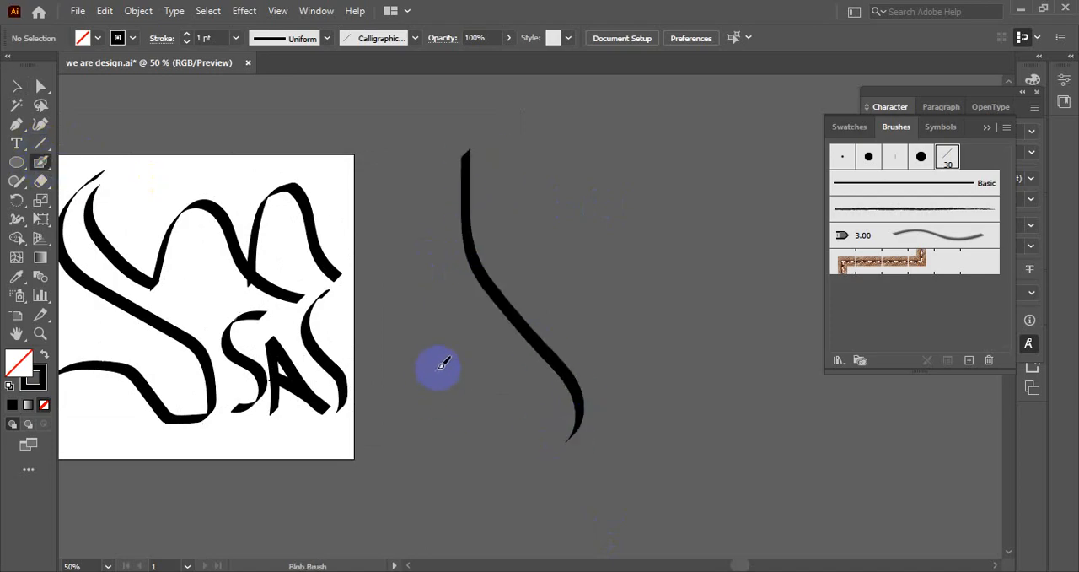
pyautogui.click(16, 86)
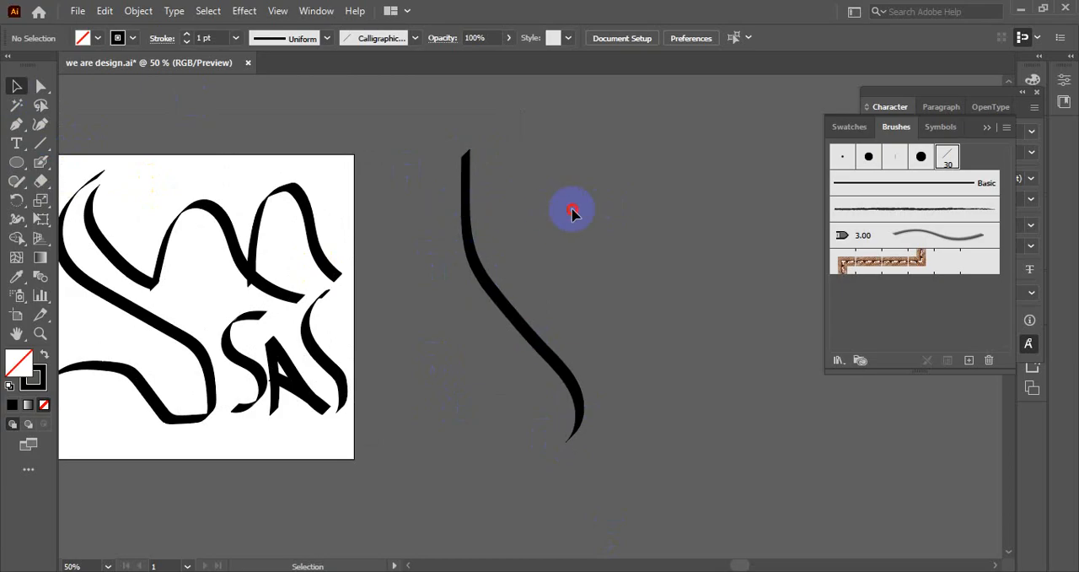
# Set the custom calligraphic brush to a 65° angle and 60 pt size, and ready the Blob Brush.
pyautogui.doubleClick(947, 158)
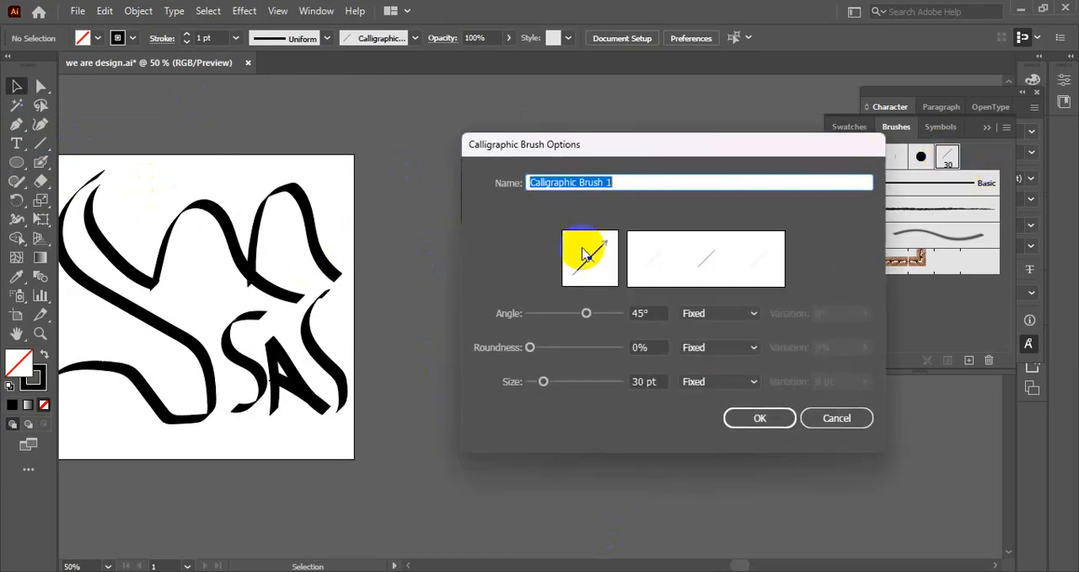
pyautogui.click(641, 313)
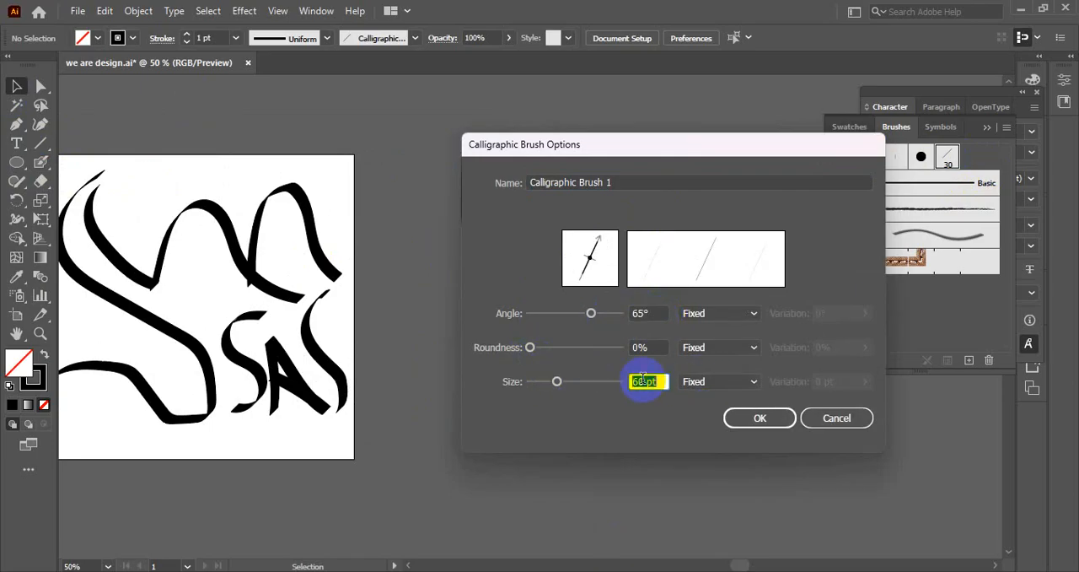
pyautogui.click(760, 417)
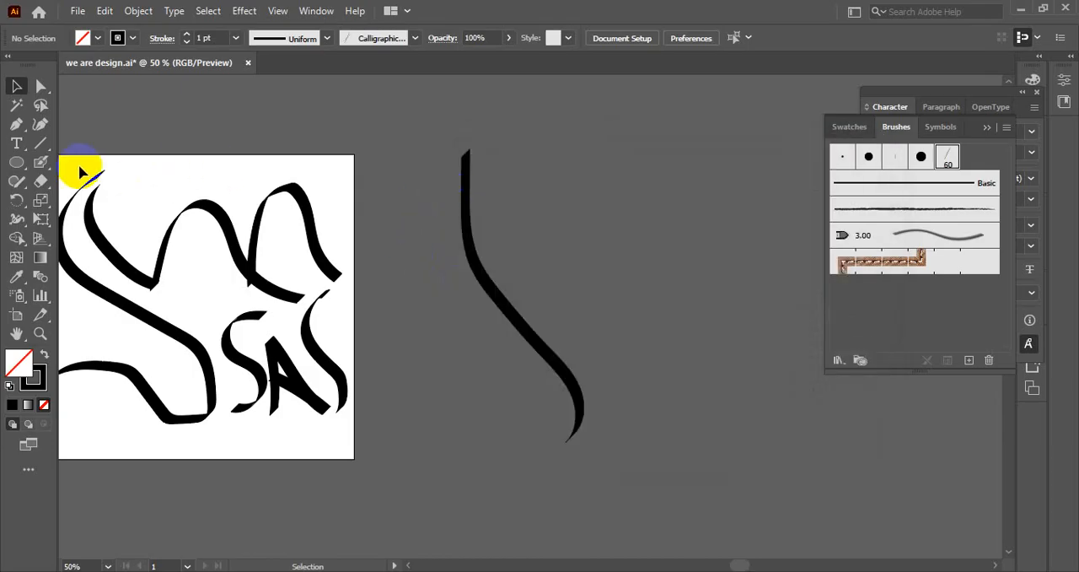
pyautogui.click(41, 162)
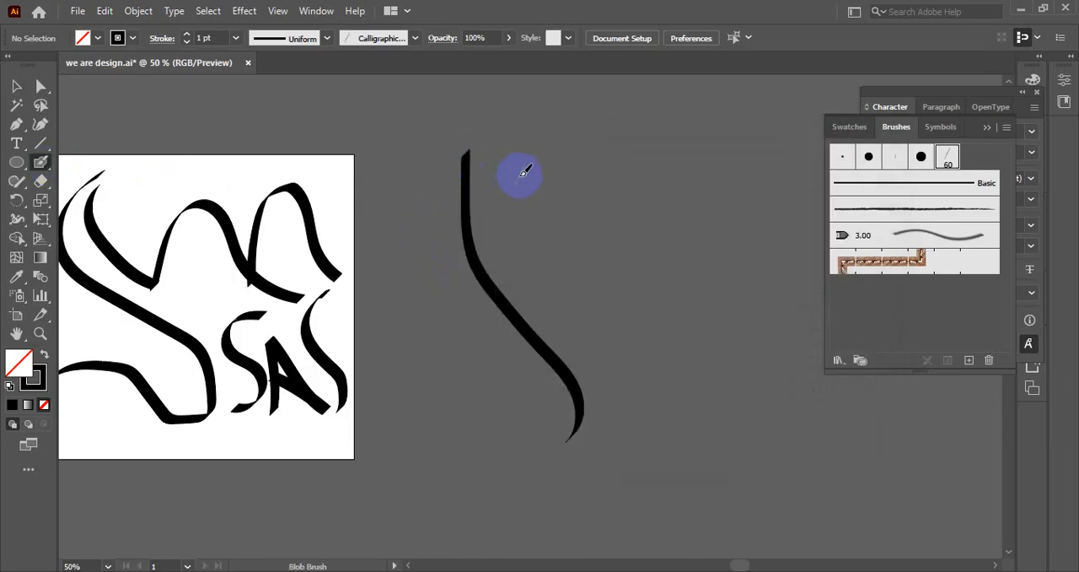
# Set the 60 pt calligraphic brush's angle to 0°.
pyautogui.doubleClick(946, 157)
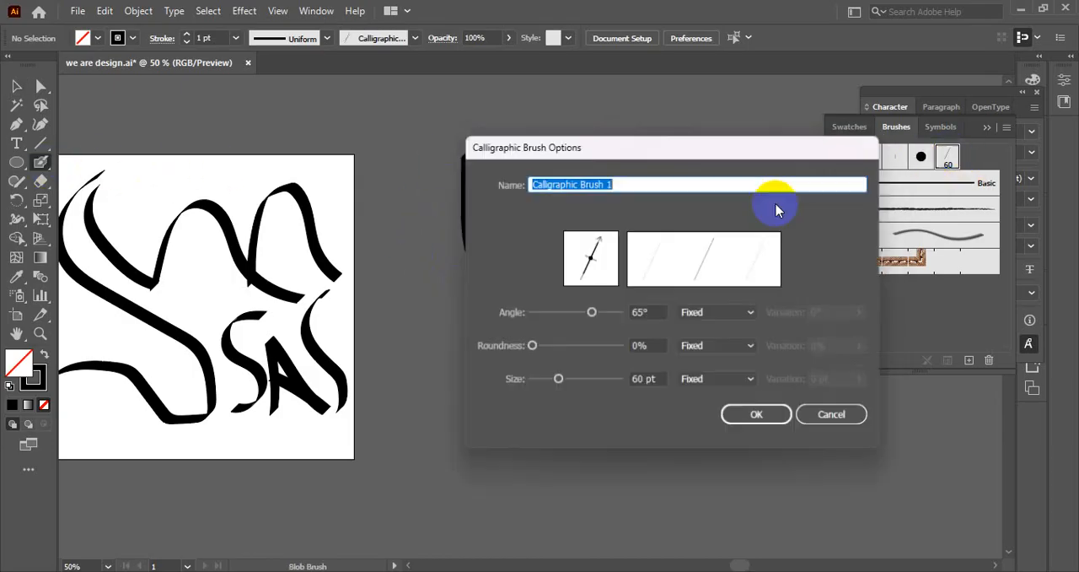
pyautogui.click(658, 313)
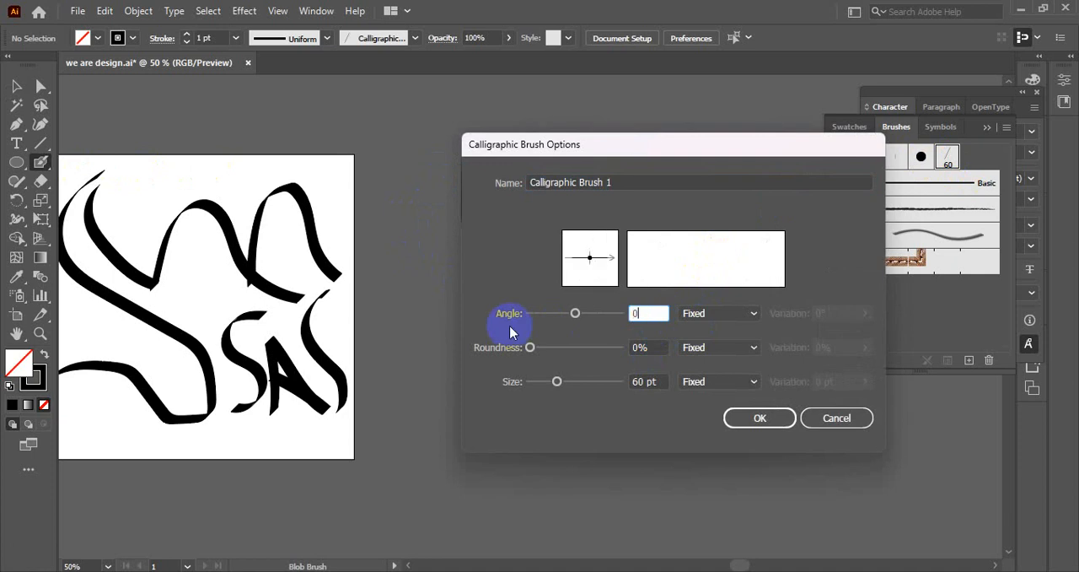
pyautogui.click(760, 418)
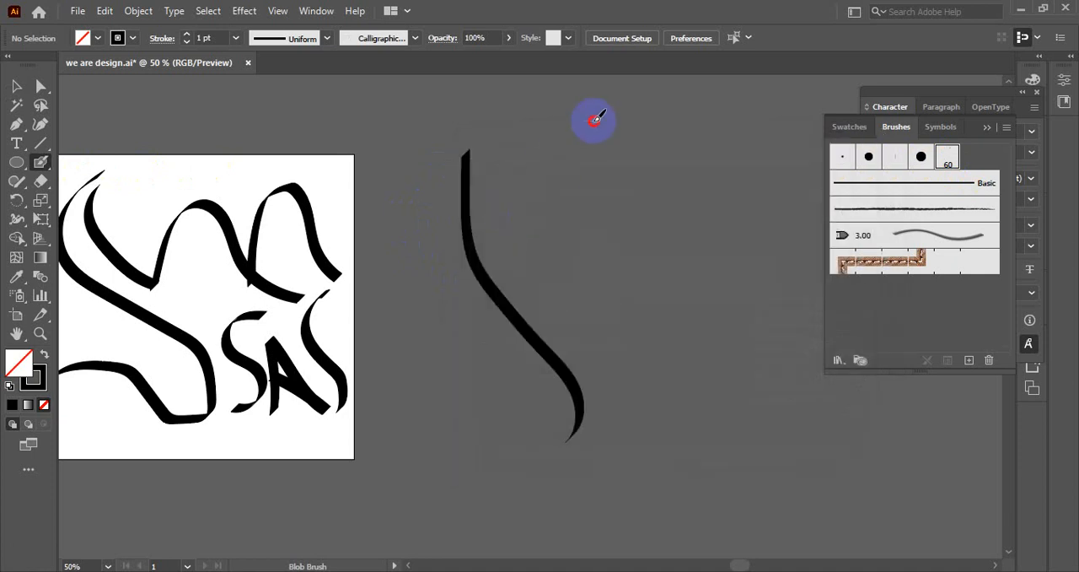
# Paint two thick S-shaped Blob Brush strokes side by side, next to the diagonal stroke outside the artboard.
pyautogui.moveTo(595, 119)
pyautogui.mouseDown()
pyautogui.moveTo(584, 194)
pyautogui.moveTo(610, 341)
pyautogui.moveTo(667, 401)
pyautogui.moveTo(633, 503)
pyautogui.mouseUp()
pyautogui.scroll(-1, 643, 271)
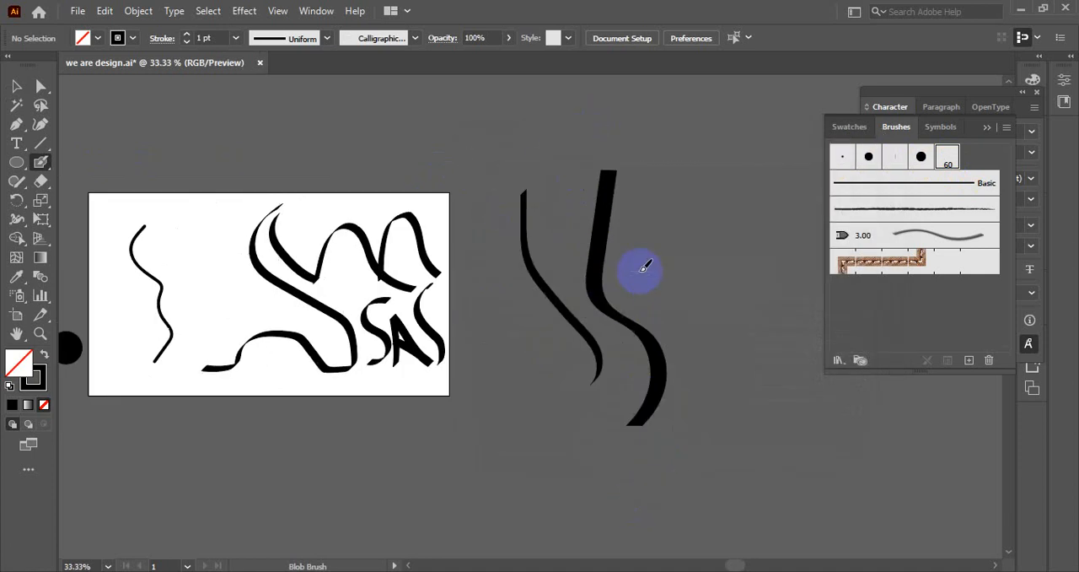
pyautogui.moveTo(686, 251); pyautogui.dragTo(429, 273)
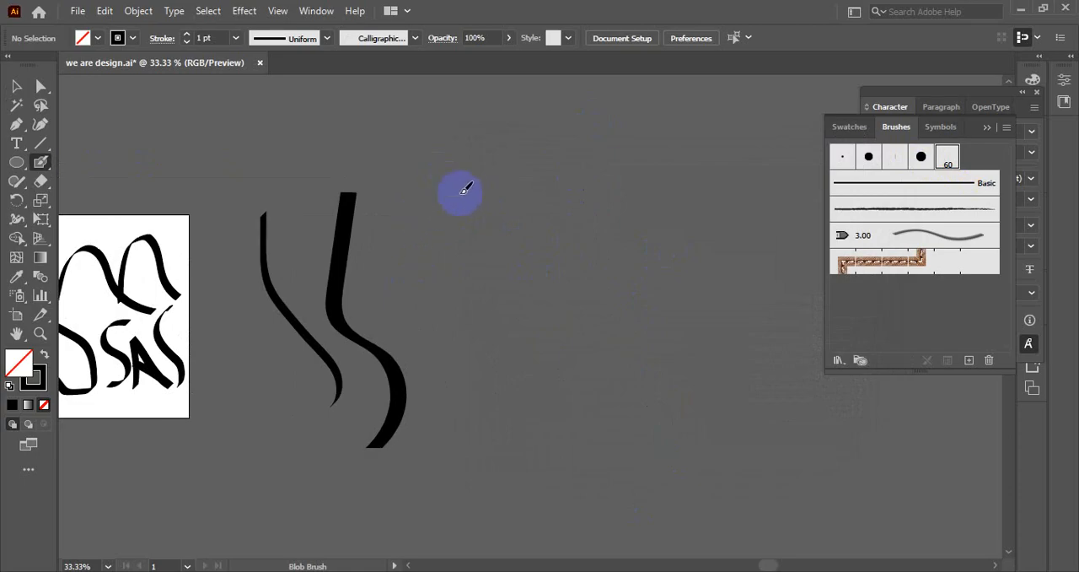
pyautogui.moveTo(460, 192)
pyautogui.mouseDown()
pyautogui.moveTo(394, 269)
pyautogui.moveTo(480, 384)
pyautogui.moveTo(482, 458)
pyautogui.moveTo(451, 483)
pyautogui.mouseUp()
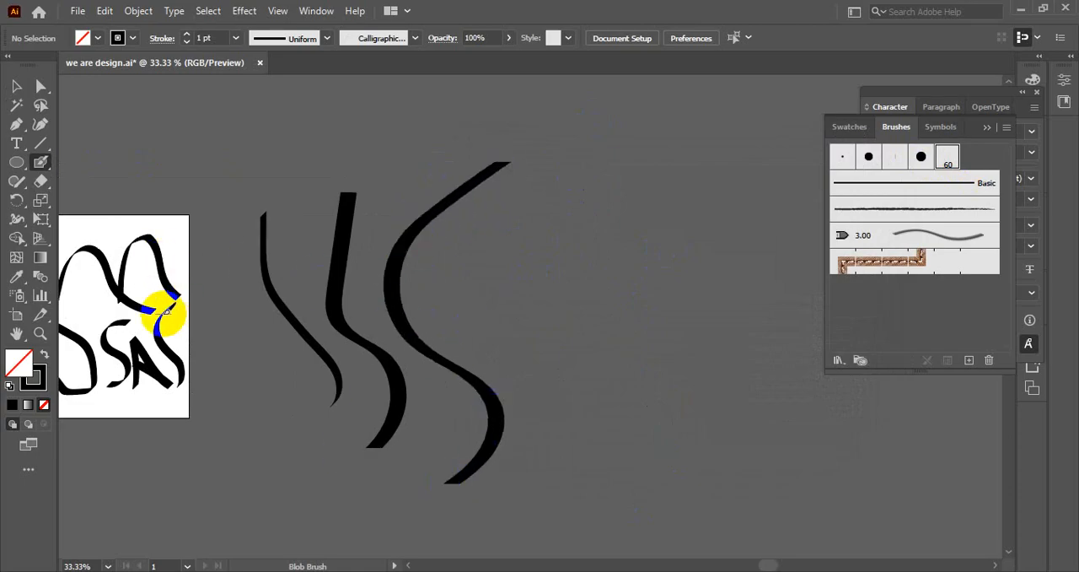
# Set the calligraphic brush's angle to 65°.
pyautogui.scroll(2, 172, 312)
pyautogui.scroll(-1, 523, 178)
pyautogui.moveTo(582, 177); pyautogui.dragTo(443, 222)
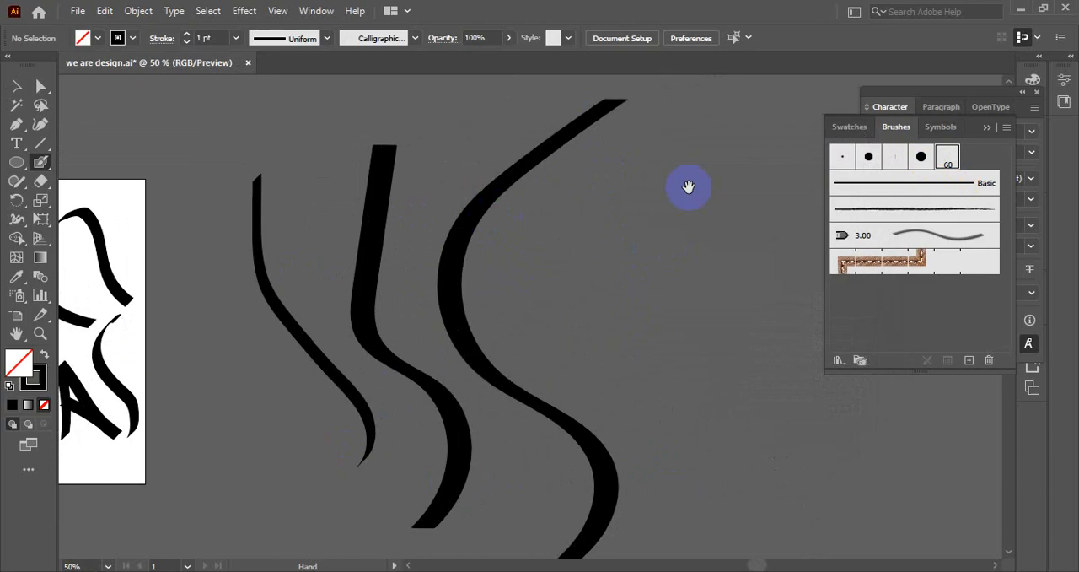
pyautogui.doubleClick(946, 157)
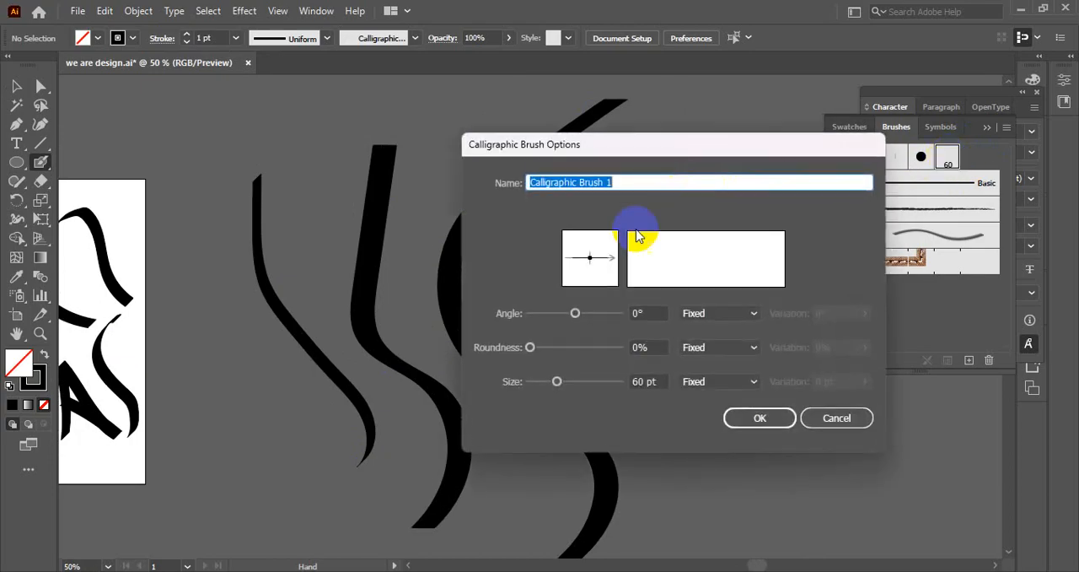
pyautogui.click(645, 313)
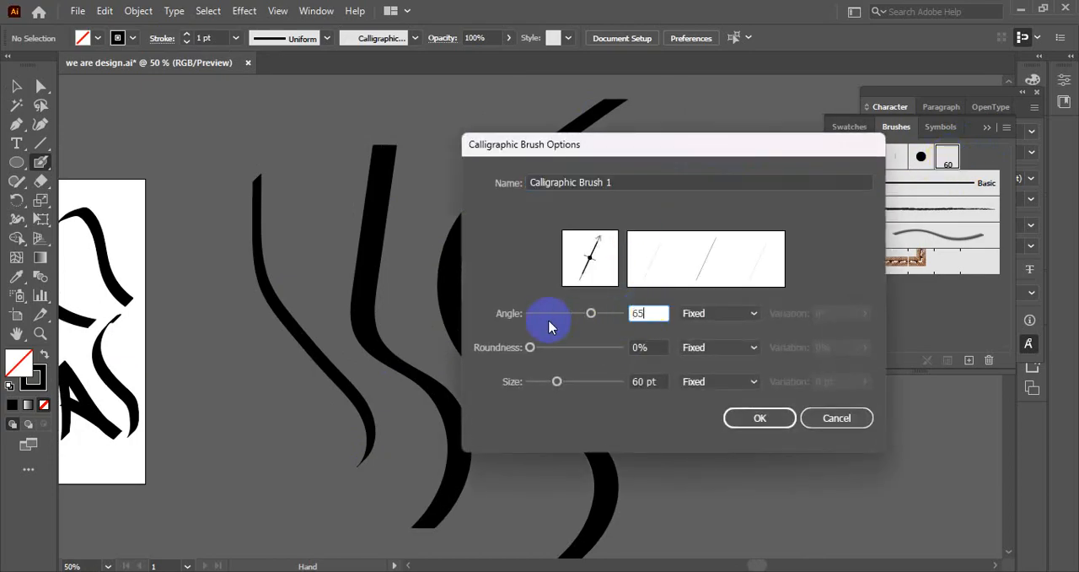
pyautogui.write('65')
pyautogui.click(759, 418)
# Paint a large angular S-shaped stroke, an arched stroke beside it, and a descending curve ending in short separate dabs.
pyautogui.scroll(-2, 448, 244)
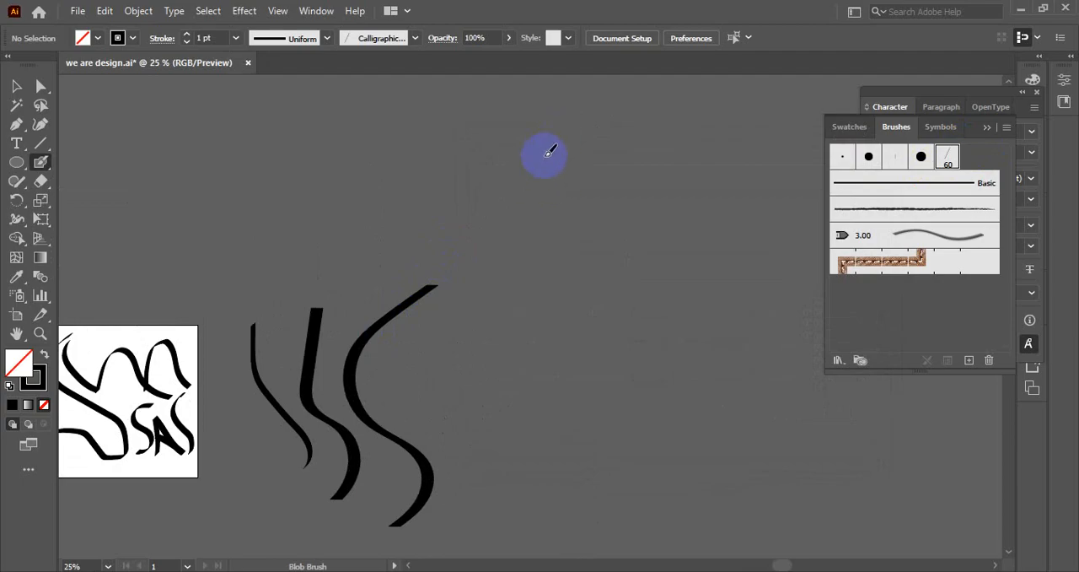
pyautogui.moveTo(546, 143)
pyautogui.mouseDown()
pyautogui.moveTo(457, 194)
pyautogui.moveTo(456, 291)
pyautogui.moveTo(594, 447)
pyautogui.mouseUp()
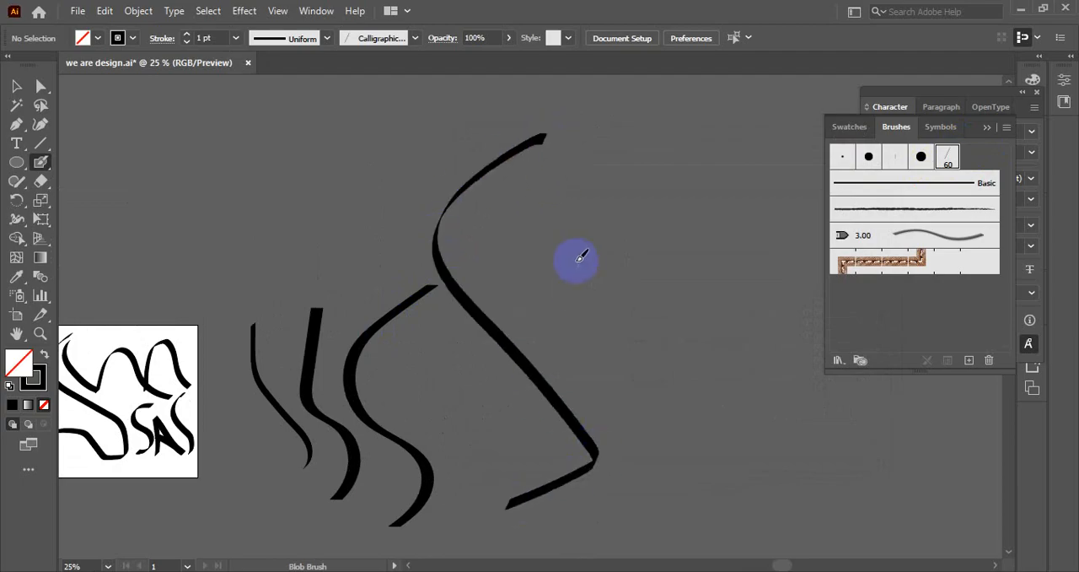
pyautogui.moveTo(509, 210); pyautogui.dragTo(647, 124)
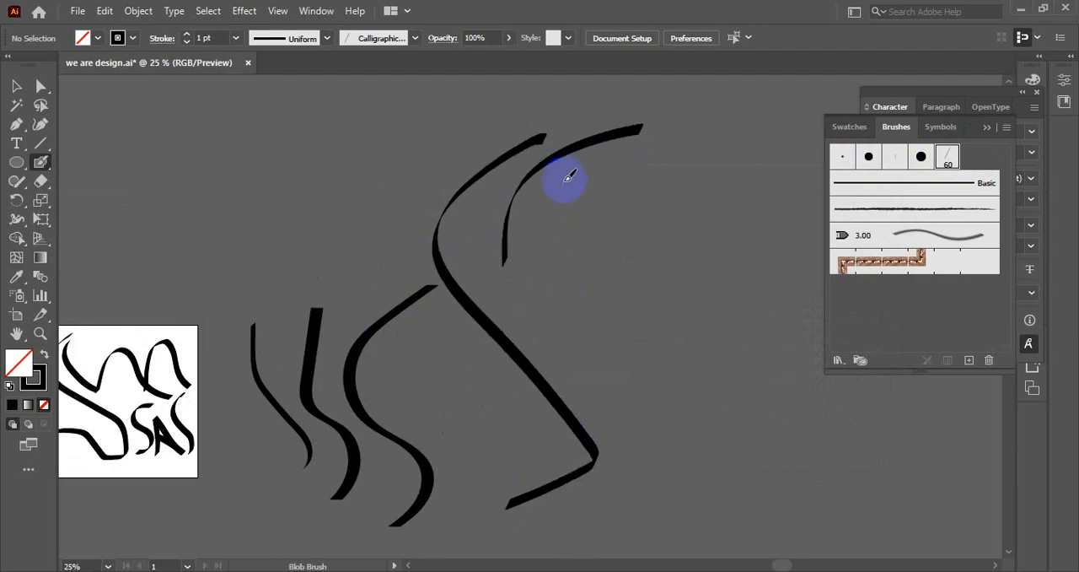
pyautogui.moveTo(559, 171)
pyautogui.mouseDown()
pyautogui.moveTo(540, 205)
pyautogui.moveTo(610, 305)
pyautogui.mouseUp()
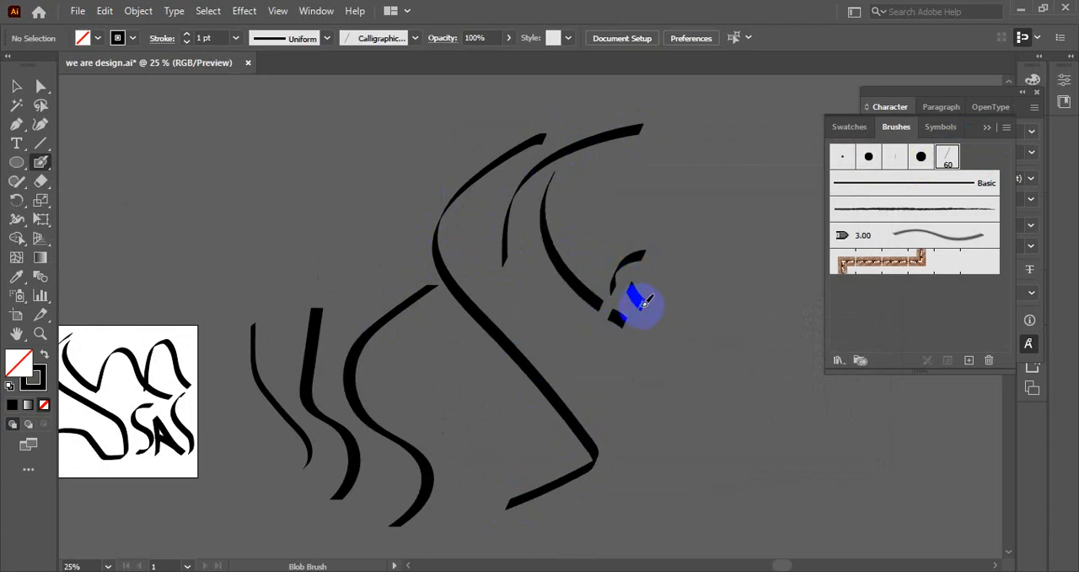
# Fill the descending curve and the two small strokes beside its lower end with red.
pyautogui.click(12, 87)
pyautogui.moveTo(462, 196); pyautogui.dragTo(349, 230)
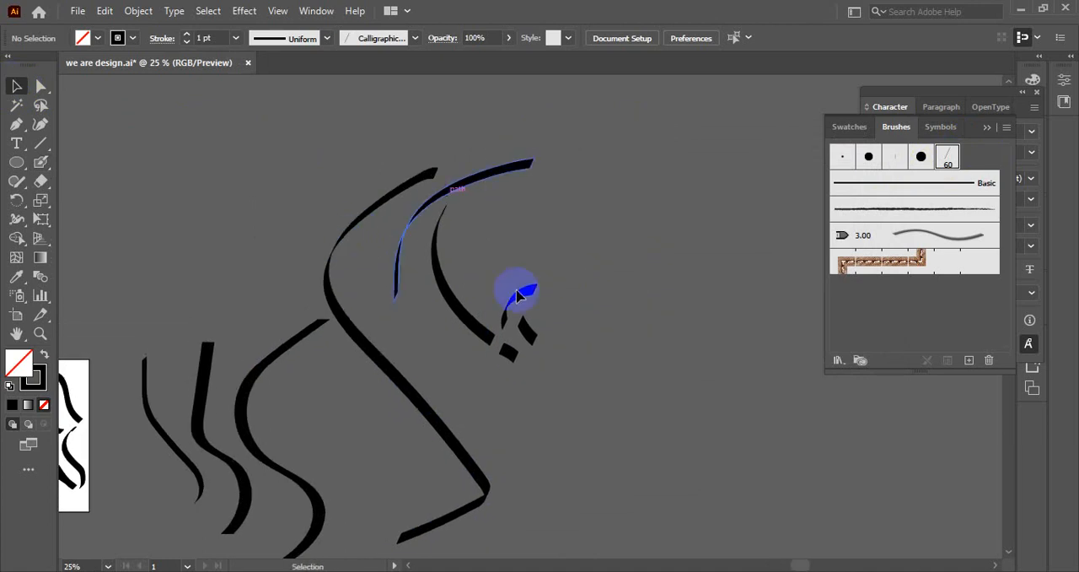
pyautogui.scroll(2, 574, 295)
pyautogui.moveTo(554, 264); pyautogui.dragTo(558, 282)
pyautogui.click(464, 309)
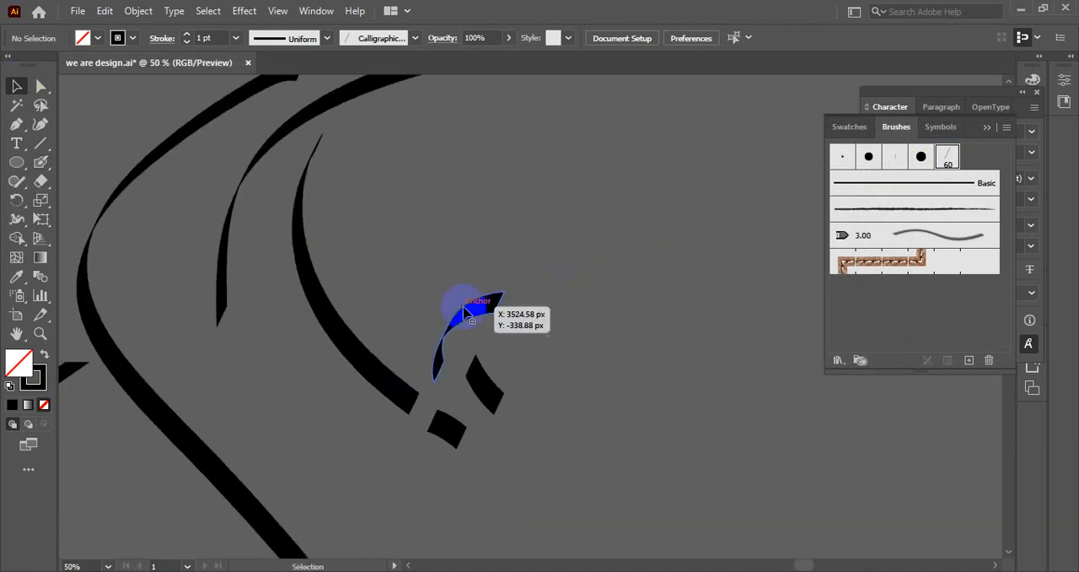
pyautogui.moveTo(277, 261); pyautogui.dragTo(525, 406)
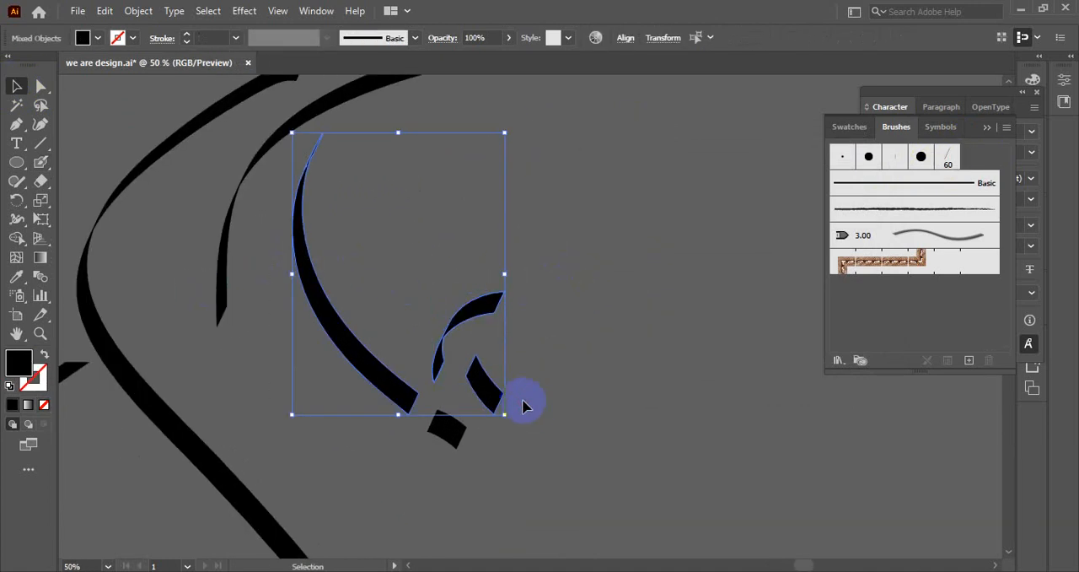
pyautogui.click(98, 38)
pyautogui.click(51, 69)
pyautogui.click(484, 295)
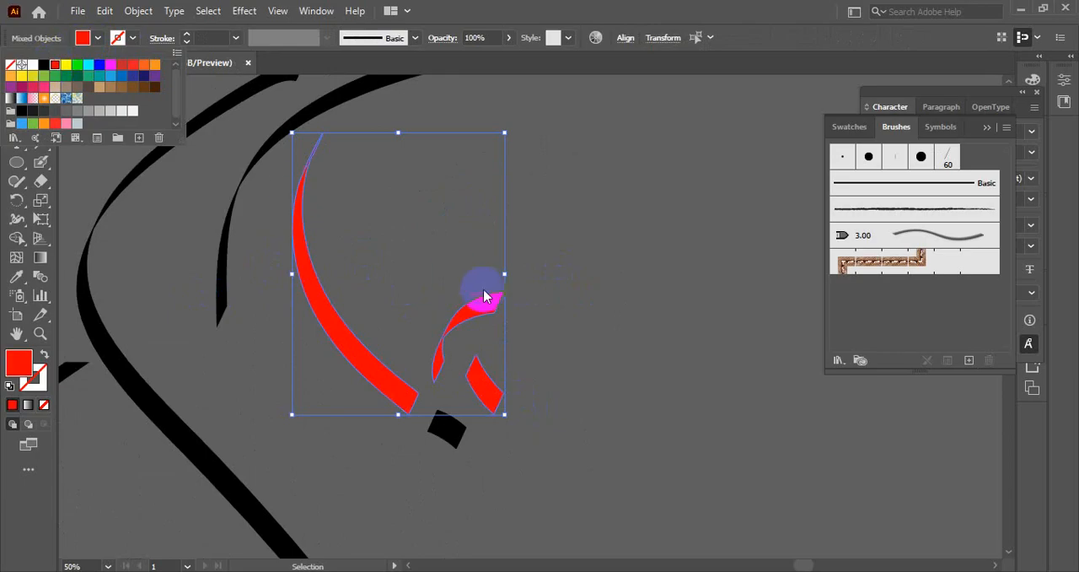
# Select the descending curve together with all three small dabs and fill them red.
pyautogui.click(472, 252)
pyautogui.moveTo(408, 450); pyautogui.dragTo(540, 379)
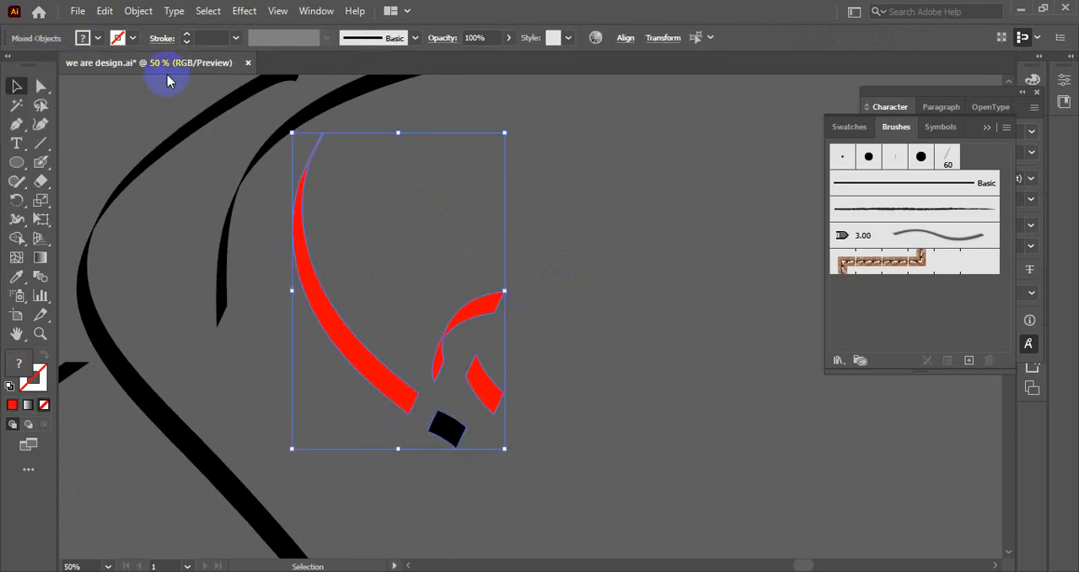
pyautogui.click(99, 38)
pyautogui.click(46, 65)
pyautogui.click(52, 67)
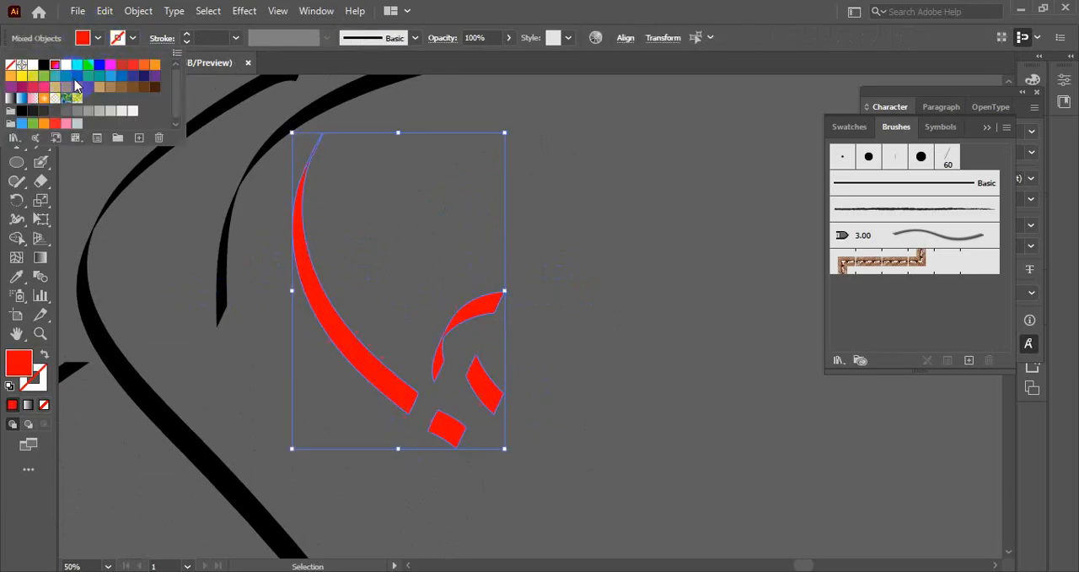
pyautogui.click(576, 290)
# Apply a linear gradient to the selected curve and dabs and make its end color stop blue.
pyautogui.click(28, 404)
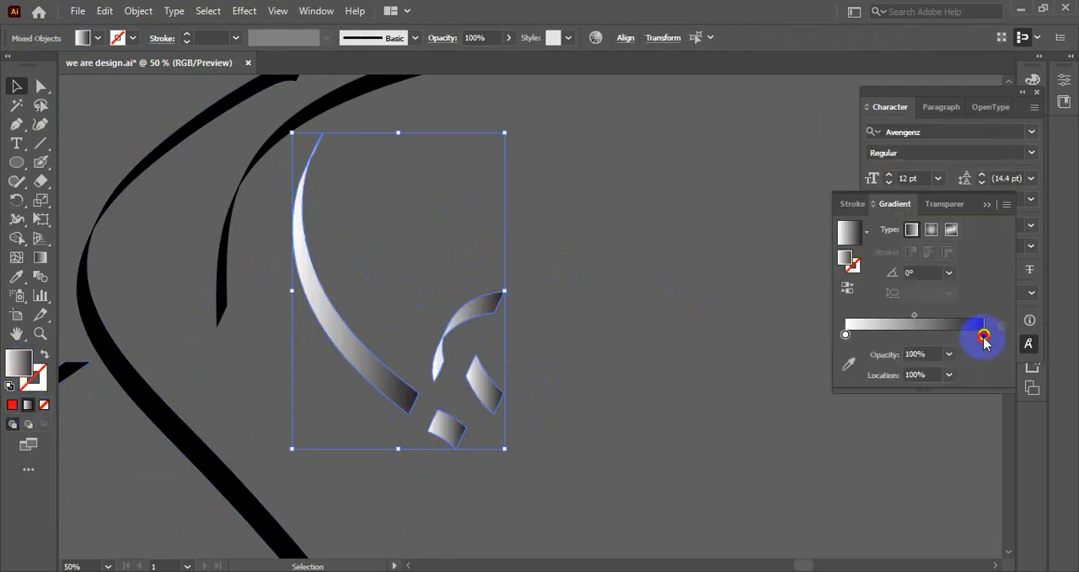
pyautogui.doubleClick(984, 335)
pyautogui.click(780, 419)
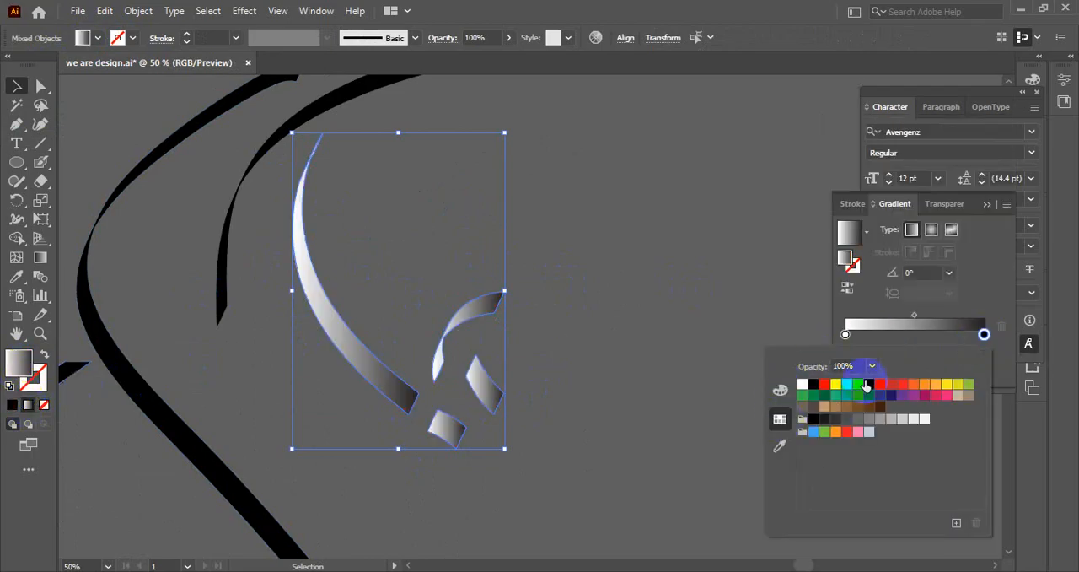
# Make the gradient's starting color stop green, shift its midpoint to about 67% and deselect the strokes.
pyautogui.click(845, 334)
pyautogui.doubleClick(846, 334)
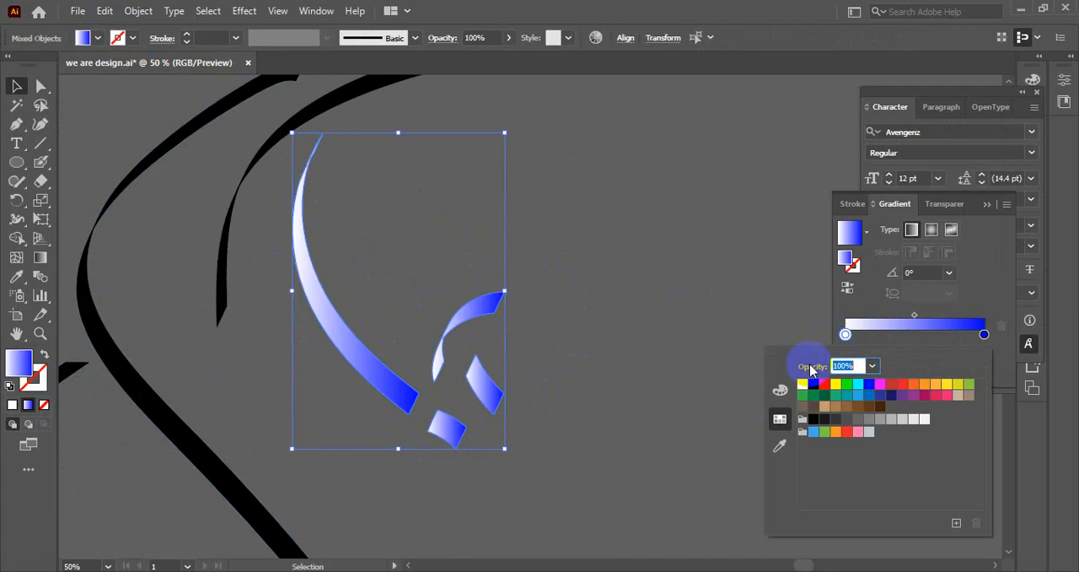
pyautogui.click(803, 396)
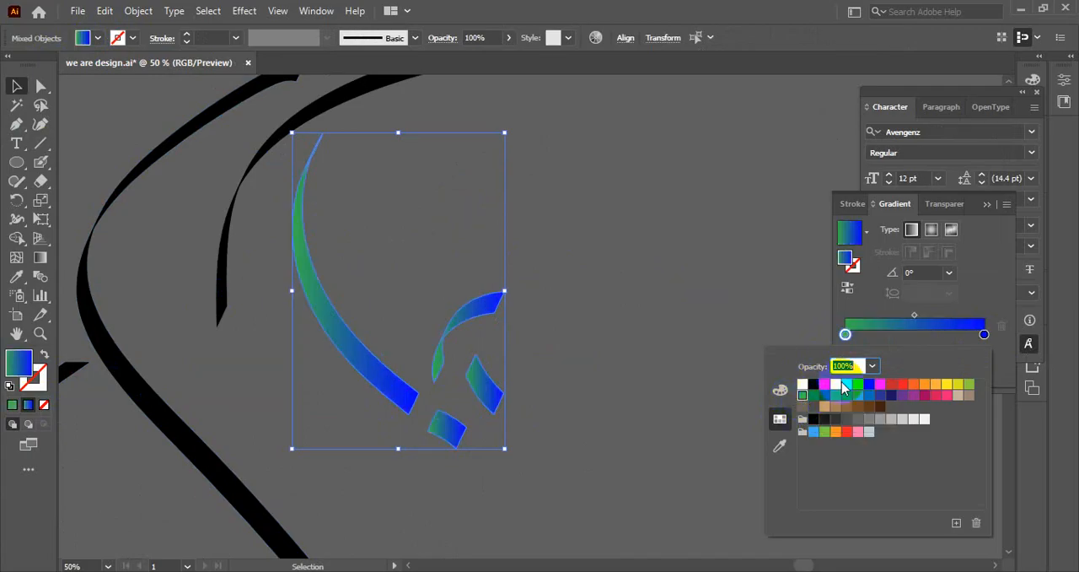
pyautogui.click(916, 319)
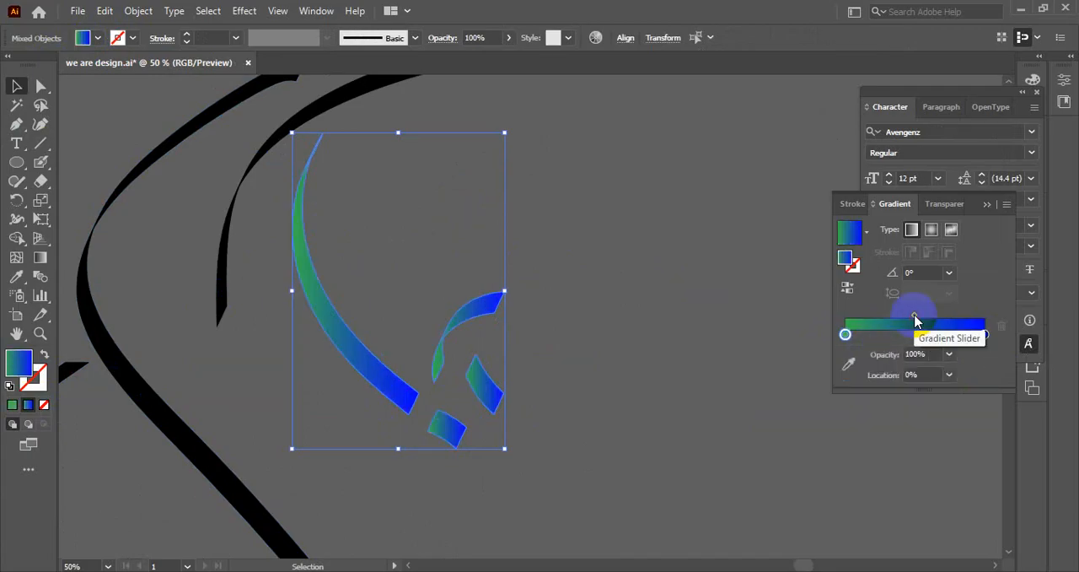
pyautogui.moveTo(917, 314); pyautogui.dragTo(938, 316)
pyautogui.click(661, 354)
# Activate the Blob Brush tool at the empty artboard next to the WE DESIGNER logo.
pyautogui.scroll(-1, 658, 348)
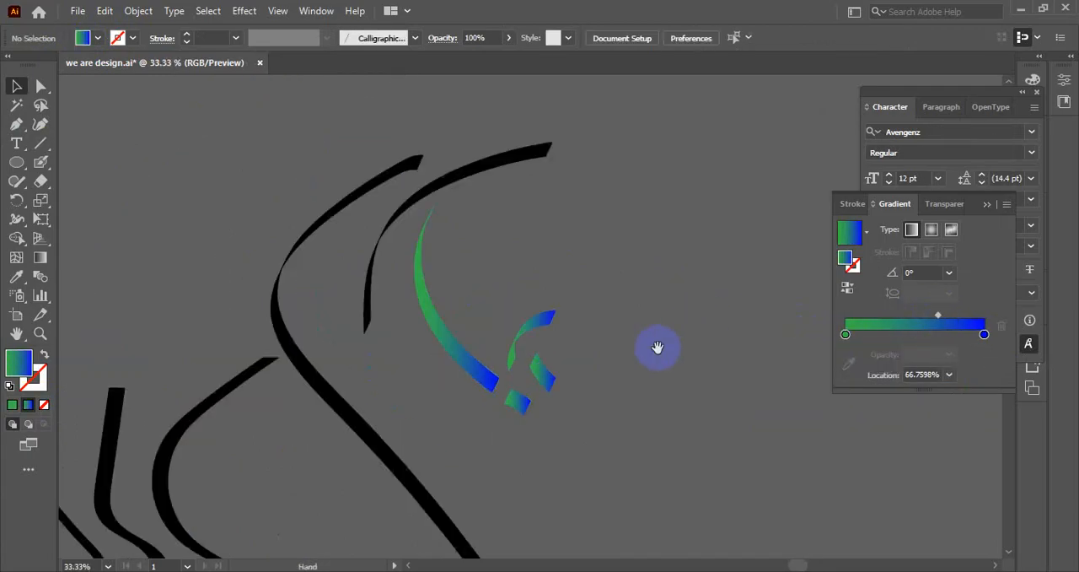
pyautogui.moveTo(656, 347); pyautogui.dragTo(579, 363)
pyautogui.scroll(-1, 578, 337)
pyautogui.scroll(1, 450, 328)
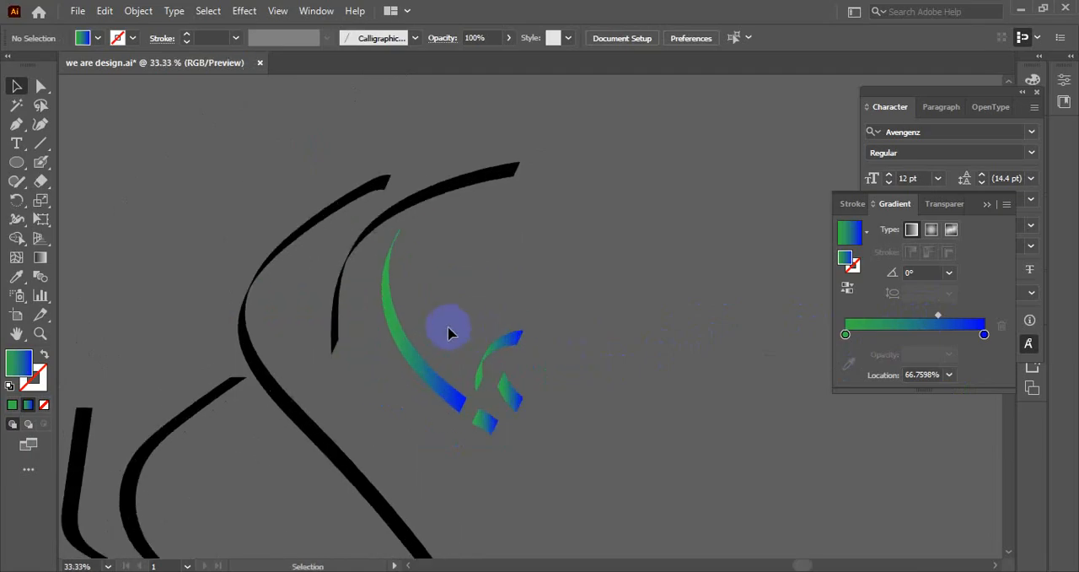
pyautogui.scroll(1, 363, 337)
pyautogui.moveTo(548, 267); pyautogui.dragTo(571, 248)
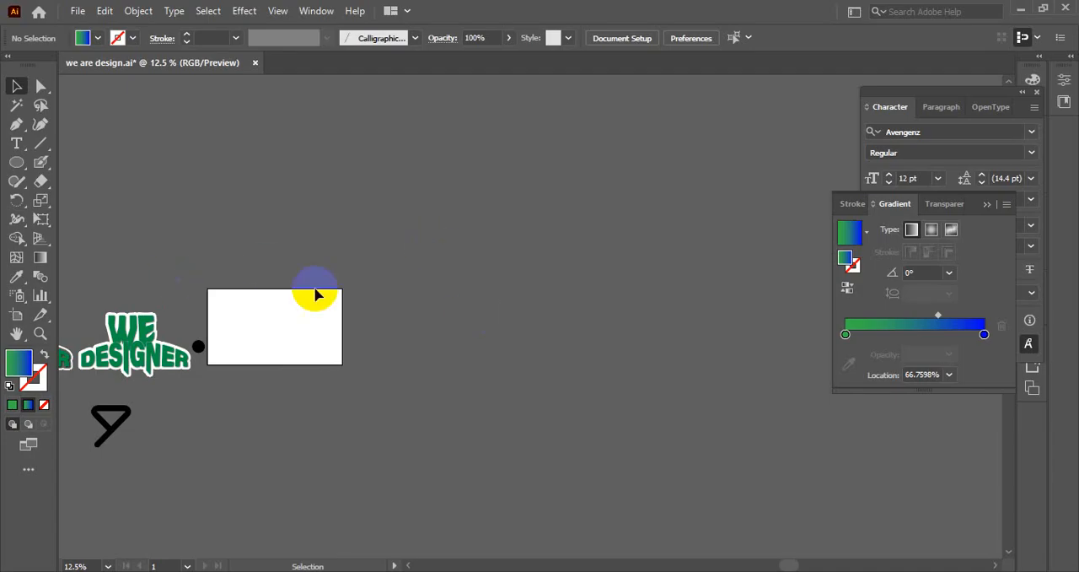
pyautogui.scroll(3, 324, 293)
pyautogui.moveTo(293, 323)
pyautogui.mouseDown()
pyautogui.moveTo(391, 274)
pyautogui.moveTo(555, 237)
pyautogui.moveTo(586, 219)
pyautogui.mouseUp()
pyautogui.scroll(2, 380, 281)
pyautogui.rightClick(43, 160)
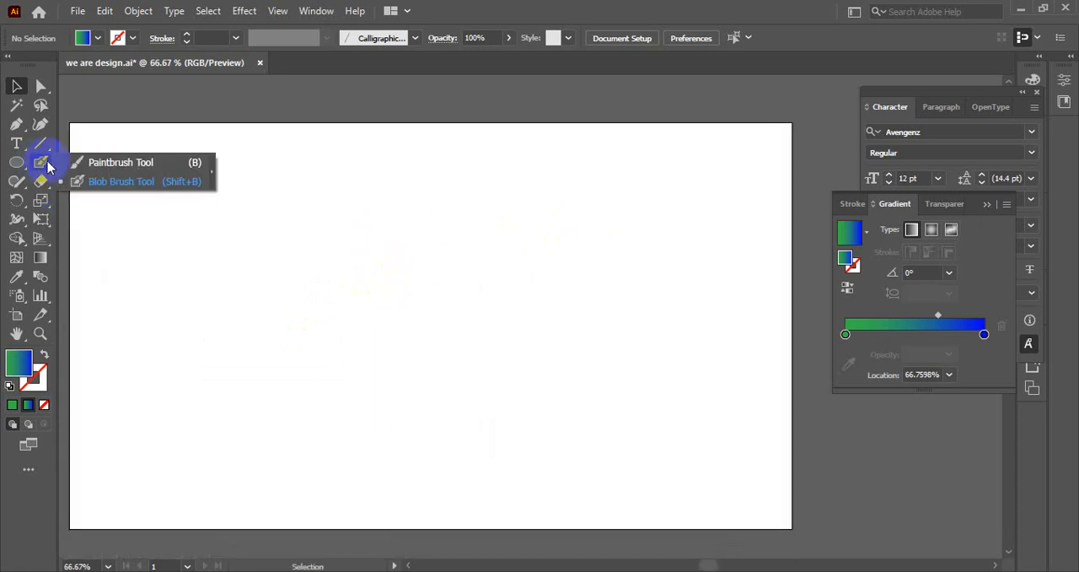
pyautogui.click(91, 180)
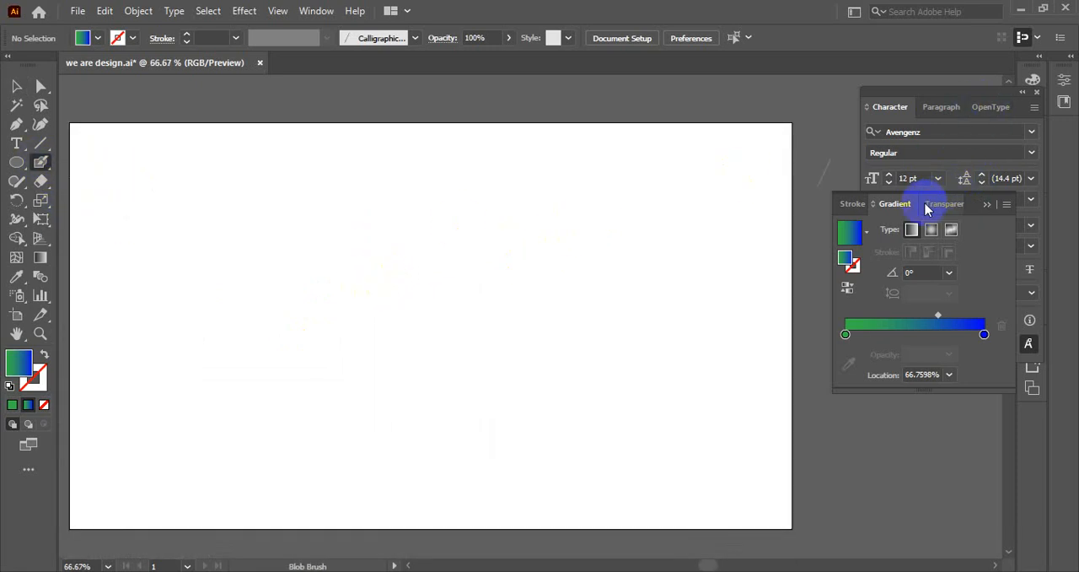
# Display the brush list and choose the 60 pt calligraphic brush for painting on the empty artboard.
pyautogui.click(325, 11)
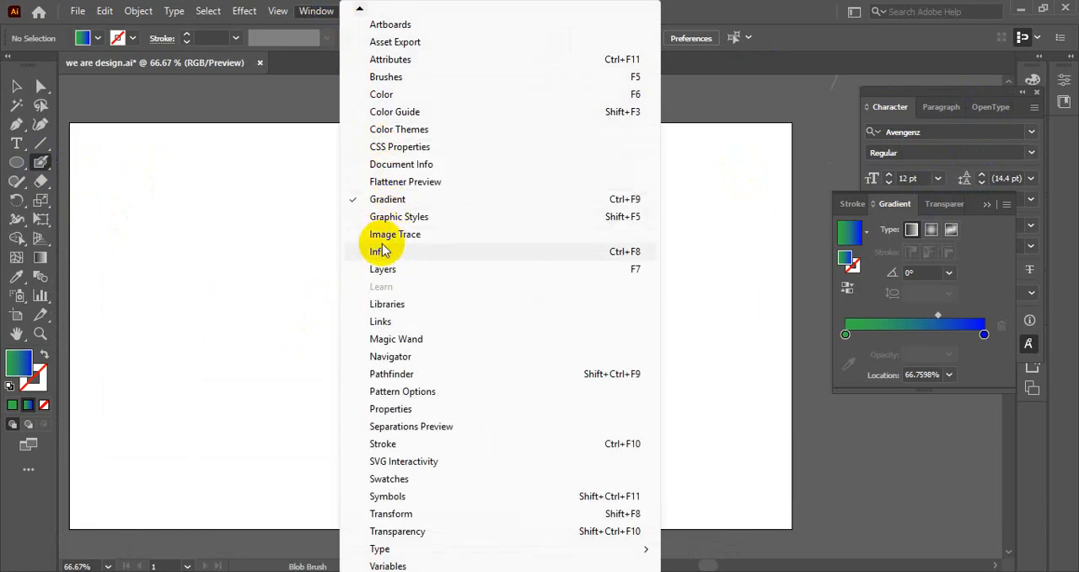
pyautogui.click(386, 77)
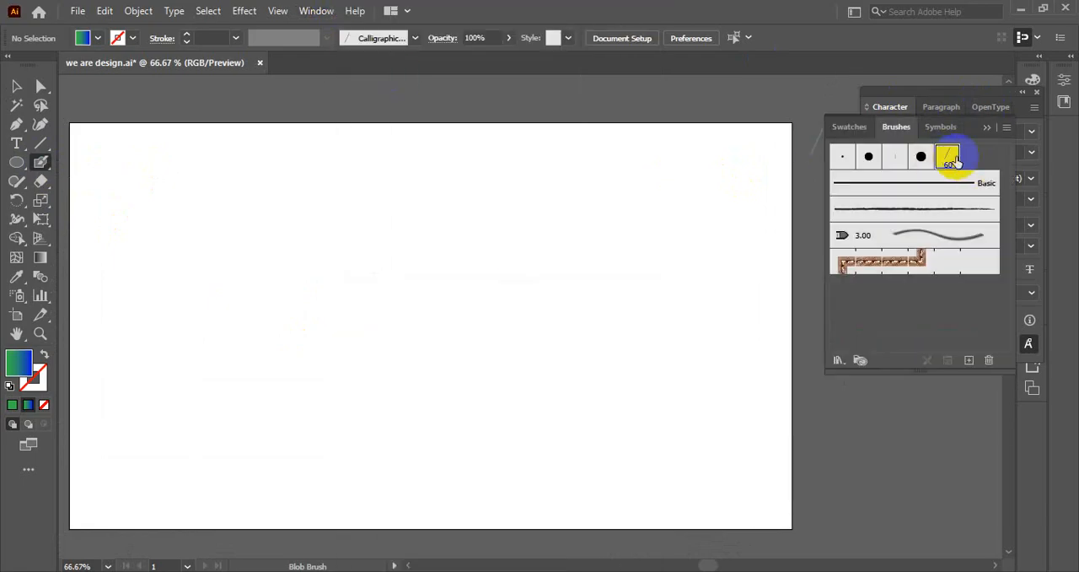
pyautogui.click(952, 160)
pyautogui.scroll(-2, 506, 232)
pyautogui.scroll(2, 371, 221)
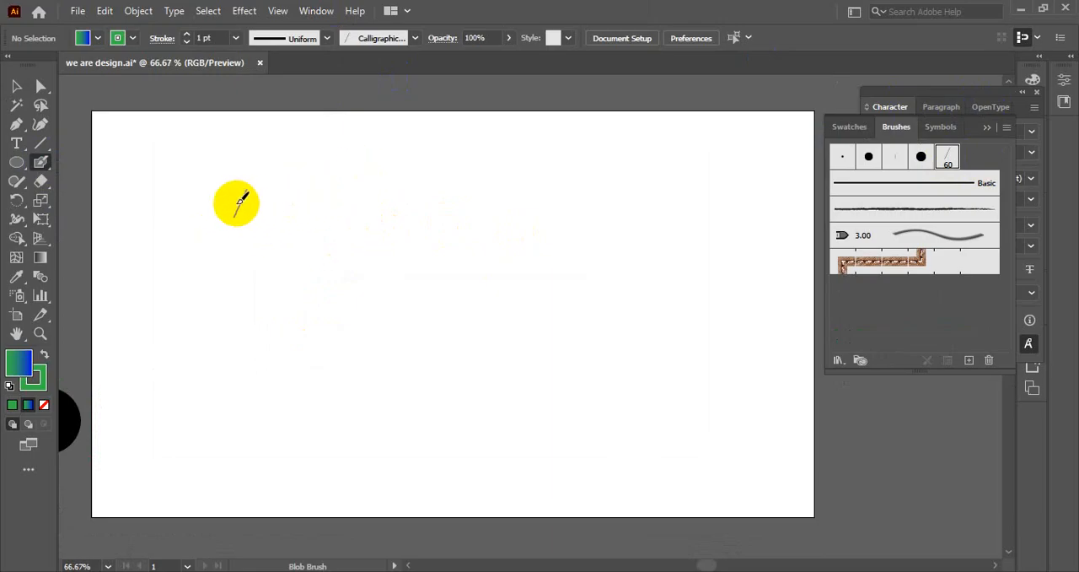
# Paint green Bangla lettering: a long headline, a looped letter, a vertical stroke, and a connected letter sweeping up and past the artboard's edge.
pyautogui.moveTo(203, 203); pyautogui.dragTo(634, 224)
pyautogui.moveTo(305, 244)
pyautogui.mouseDown()
pyautogui.moveTo(333, 226)
pyautogui.moveTo(241, 304)
pyautogui.moveTo(381, 439)
pyautogui.moveTo(418, 309)
pyautogui.moveTo(437, 348)
pyautogui.moveTo(310, 229)
pyautogui.mouseUp()
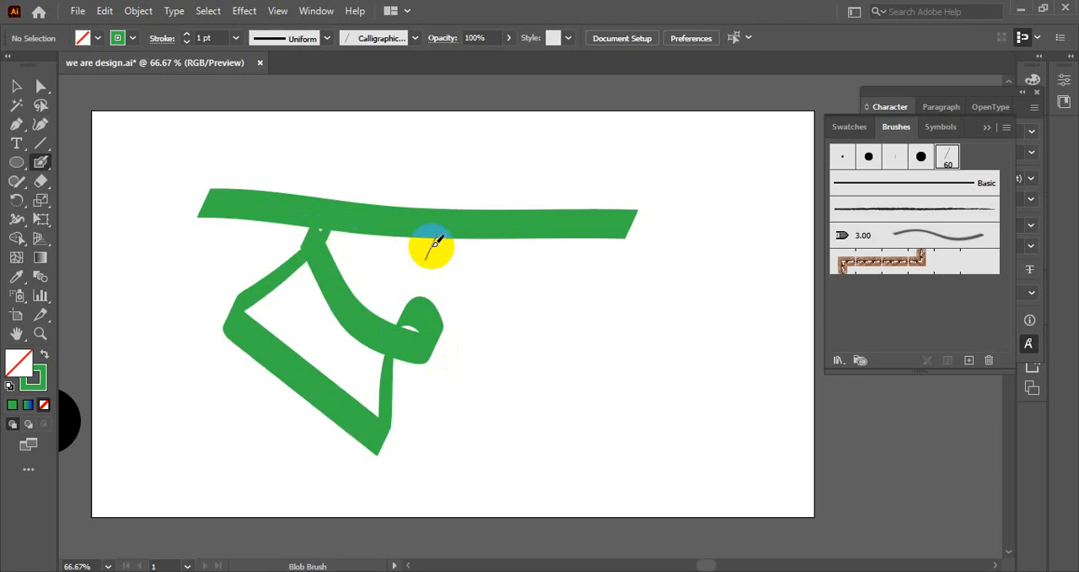
pyautogui.moveTo(481, 236); pyautogui.dragTo(516, 468)
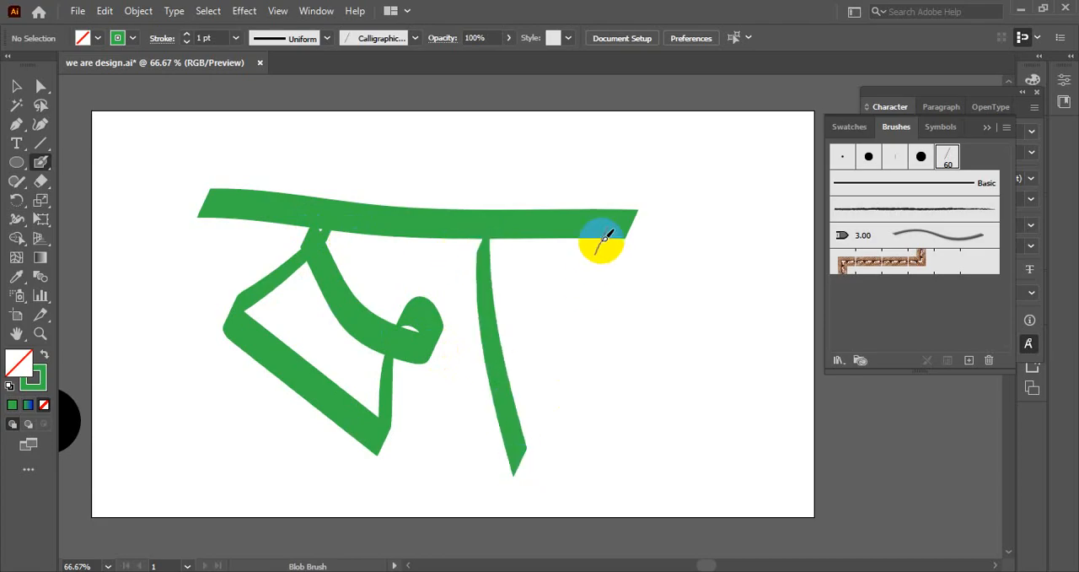
pyautogui.moveTo(602, 240)
pyautogui.mouseDown()
pyautogui.moveTo(571, 248)
pyautogui.moveTo(583, 310)
pyautogui.moveTo(683, 307)
pyautogui.moveTo(695, 289)
pyautogui.moveTo(659, 369)
pyautogui.moveTo(621, 413)
pyautogui.moveTo(638, 417)
pyautogui.moveTo(707, 375)
pyautogui.moveTo(767, 316)
pyautogui.moveTo(718, 166)
pyautogui.moveTo(854, 185)
pyautogui.moveTo(824, 326)
pyautogui.moveTo(848, 553)
pyautogui.mouseUp()
# Select the green Bangla lettering and delete it from the artboard.
pyautogui.scroll(-1, 584, 457)
pyautogui.click(16, 86)
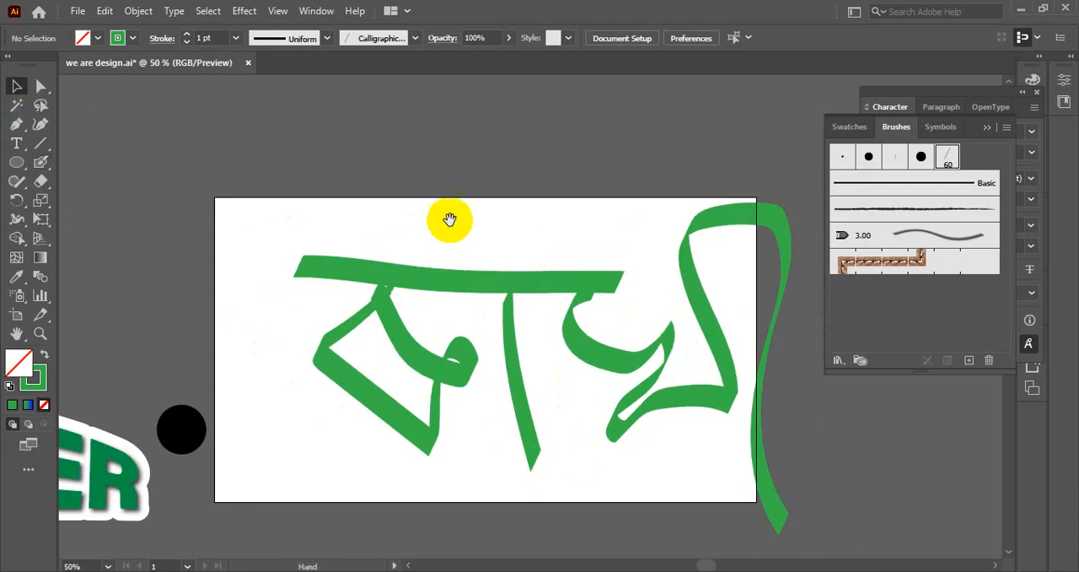
pyautogui.moveTo(450, 220); pyautogui.dragTo(338, 200)
pyautogui.click(344, 269)
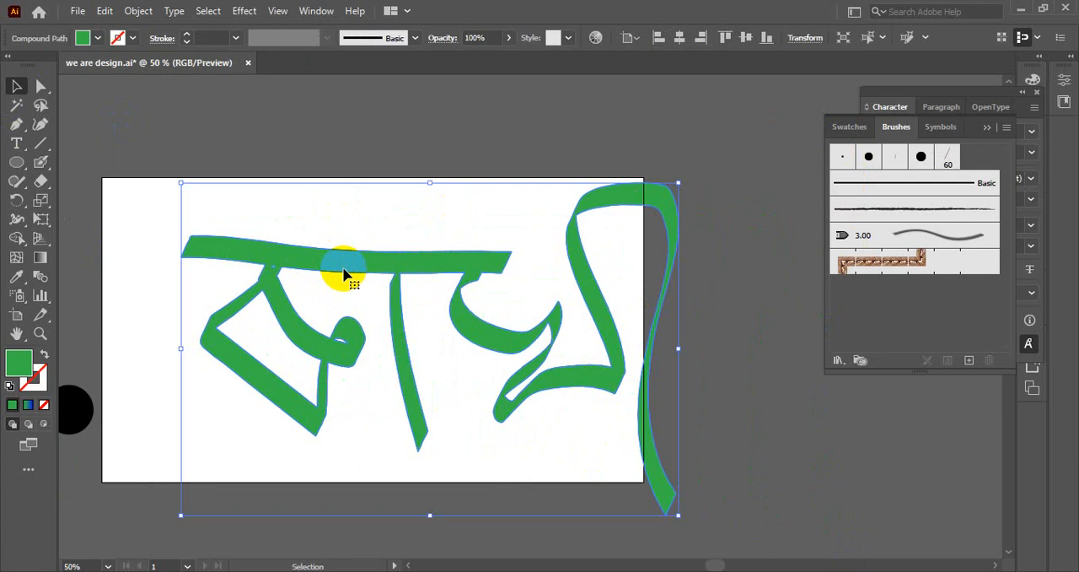
pyautogui.press('Delete')
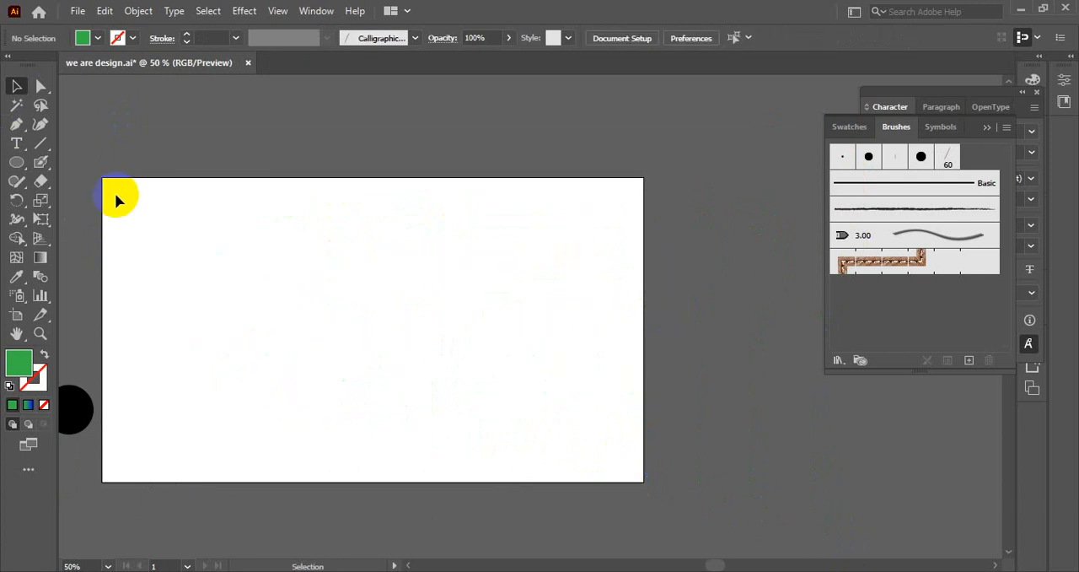
# Paint one large green S-shaped Blob Brush stroke with a hooked lower end on the artboard.
pyautogui.click(35, 161)
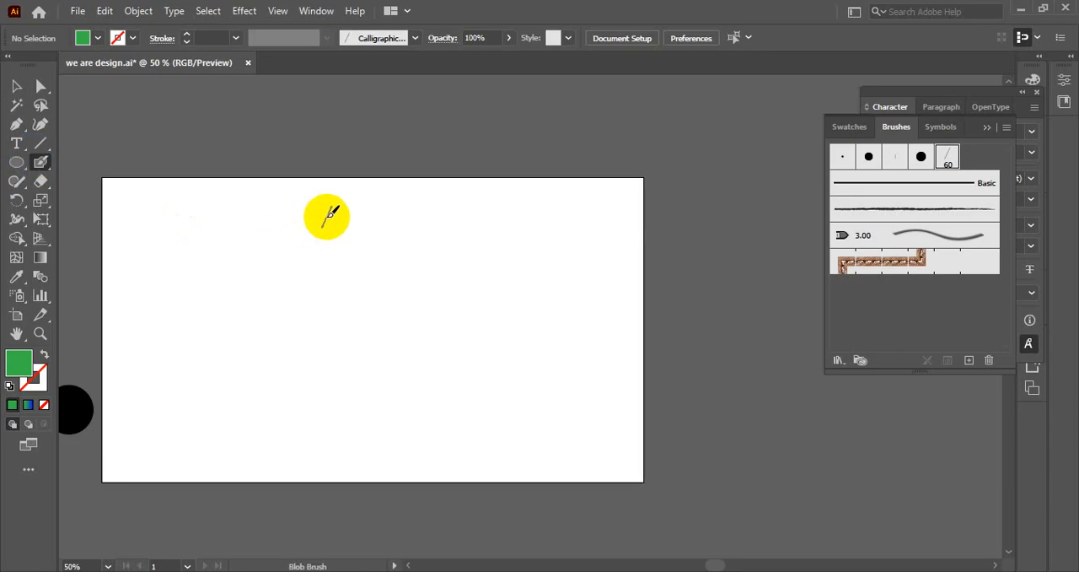
pyautogui.moveTo(345, 203)
pyautogui.mouseDown()
pyautogui.moveTo(312, 215)
pyautogui.moveTo(306, 362)
pyautogui.moveTo(336, 427)
pyautogui.moveTo(311, 457)
pyautogui.mouseUp()
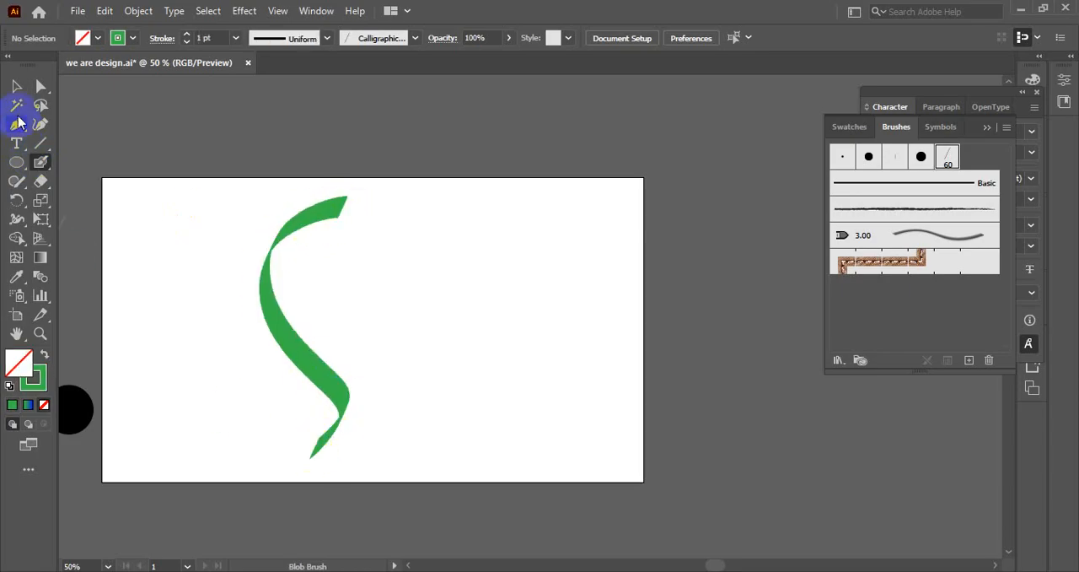
pyautogui.scroll(1, 254, 276)
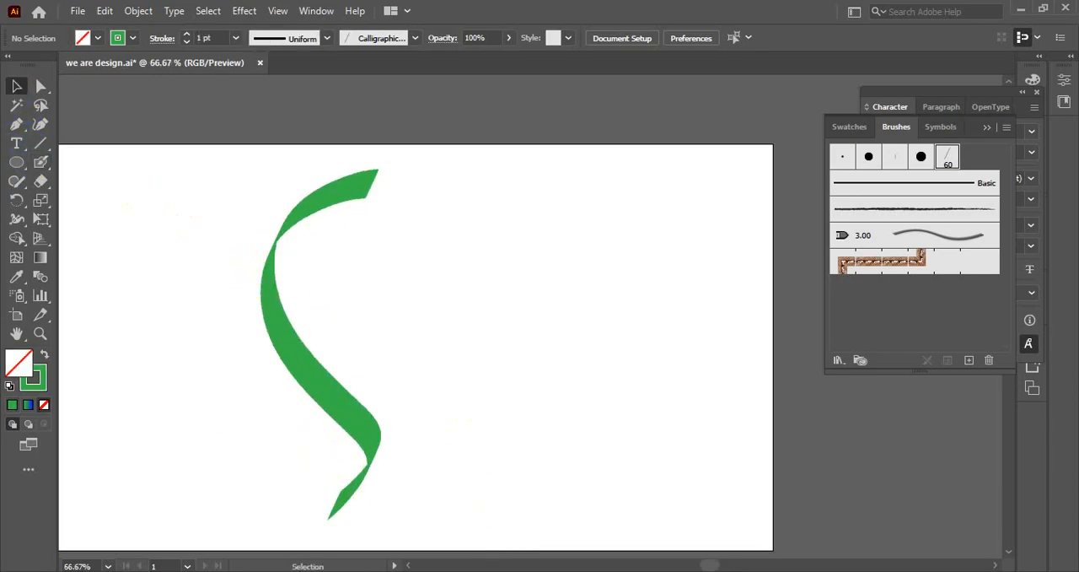
# Switch to Chrome and examine the "arabic calligraphy design bangla" image results, including the quote on black background and the orange-green typography.
pyautogui.moveTo(558, 570)
pyautogui.click(557, 506)
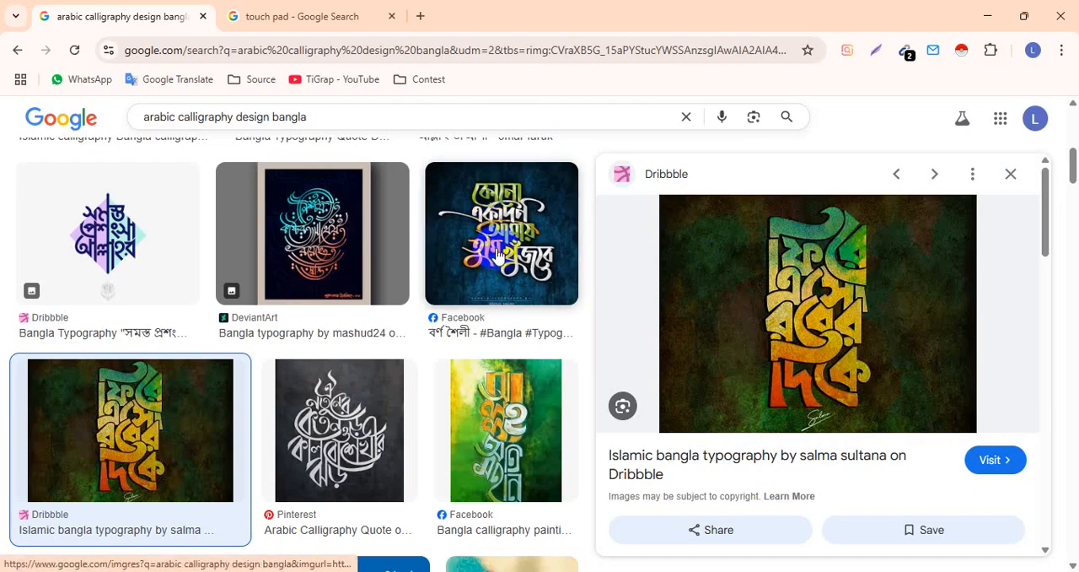
pyautogui.click(362, 394)
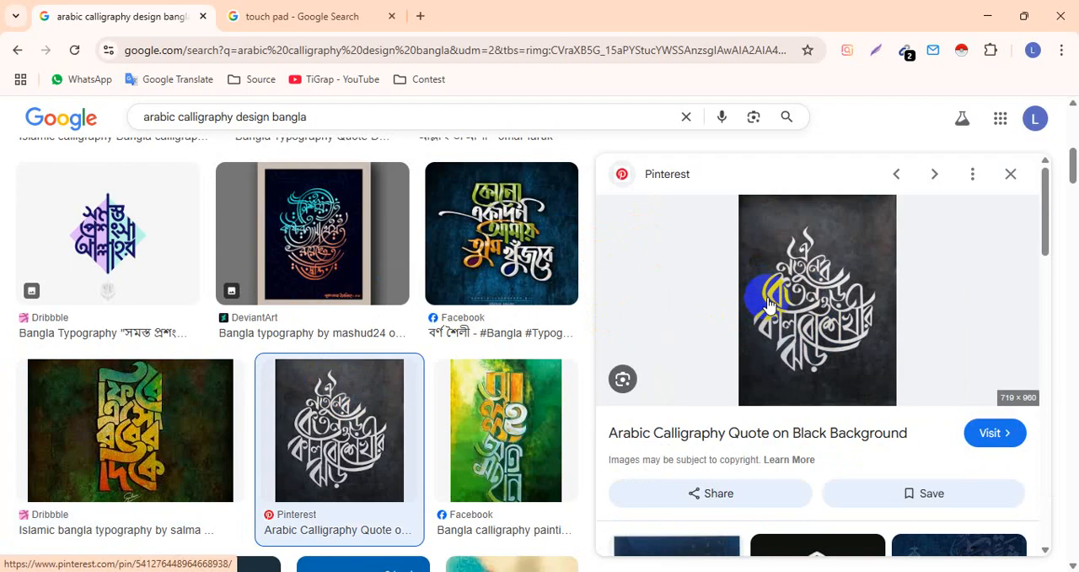
pyautogui.scroll(-3, 775, 304)
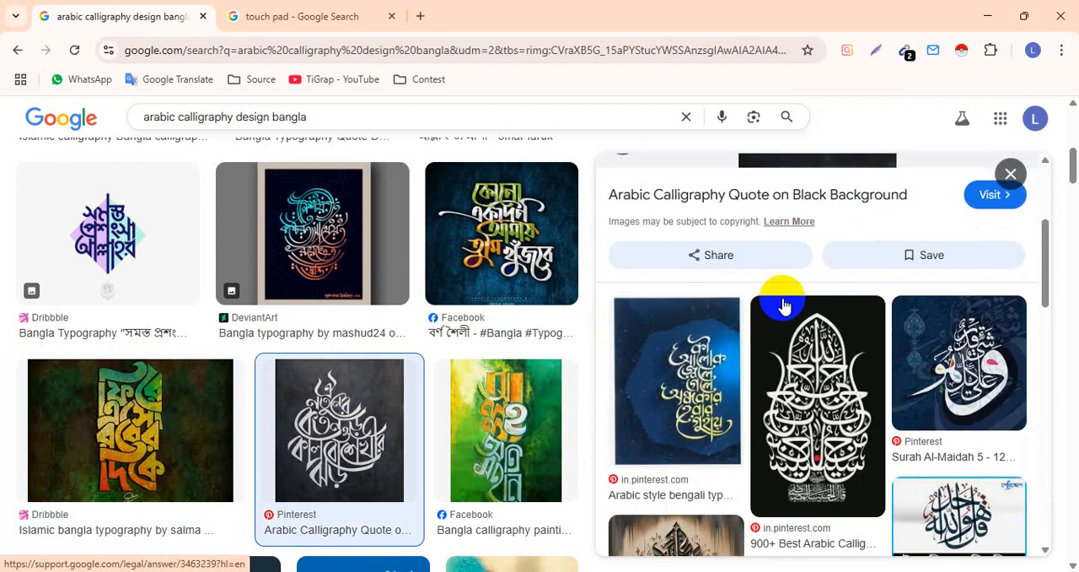
pyautogui.scroll(-2, 715, 369)
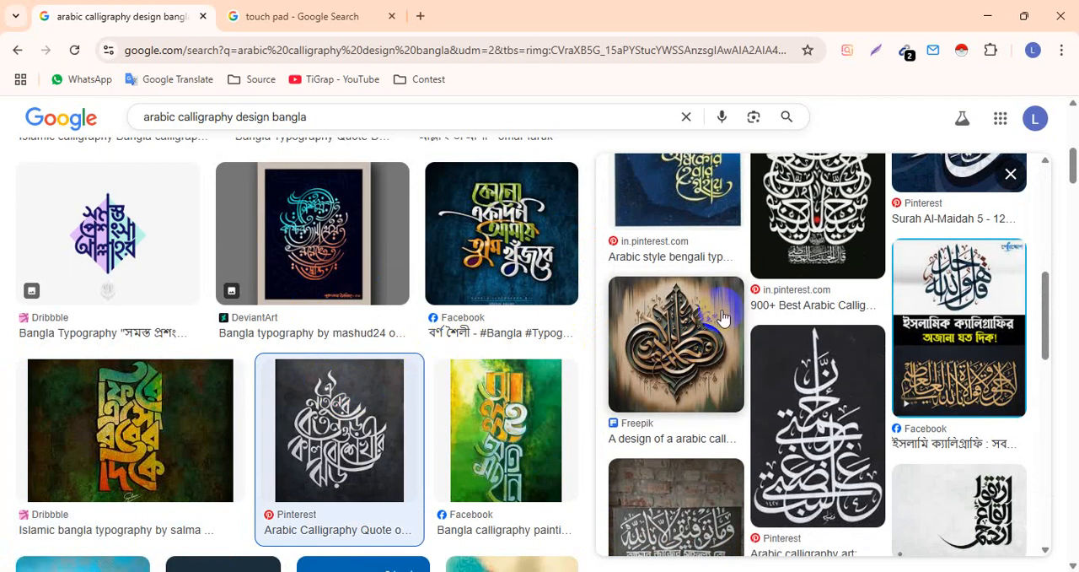
pyautogui.click(134, 379)
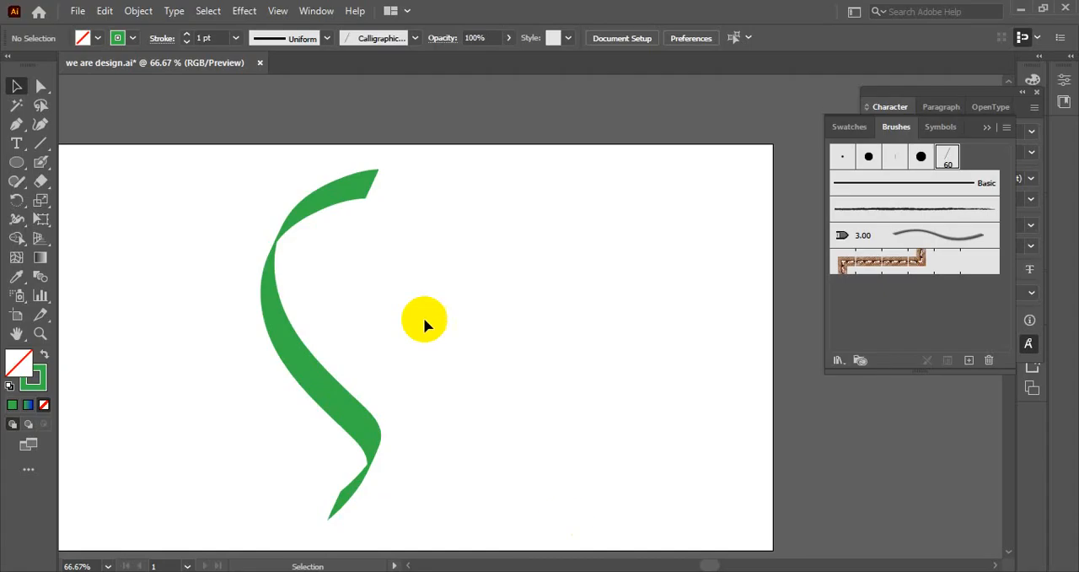
# Delete the green S-shaped stroke from the Illustrator artboard.
pyautogui.click(331, 205)
pyautogui.press('Delete')
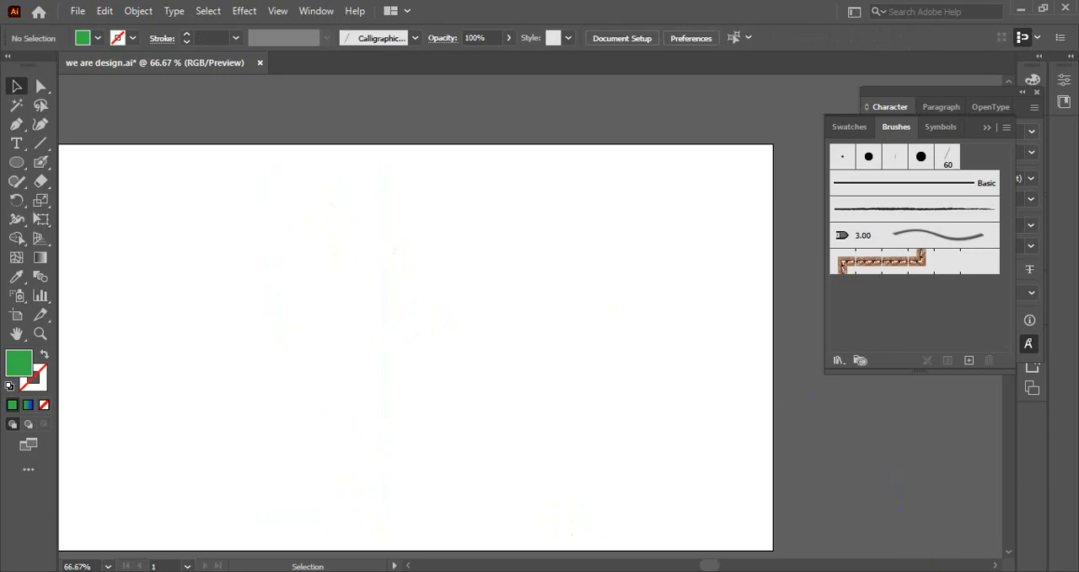
pyautogui.click(922, 510)
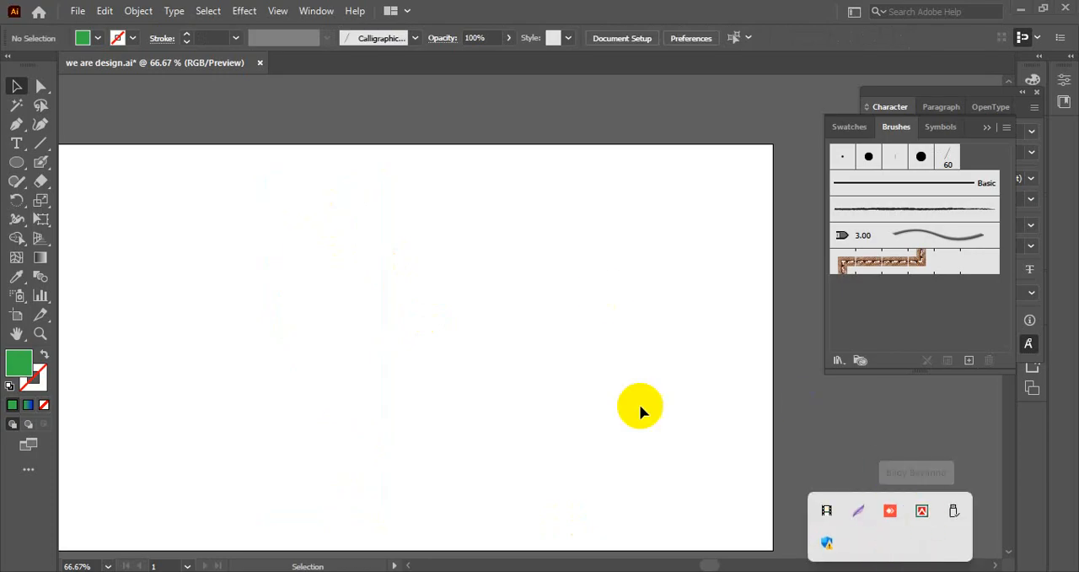
pyautogui.click(870, 473)
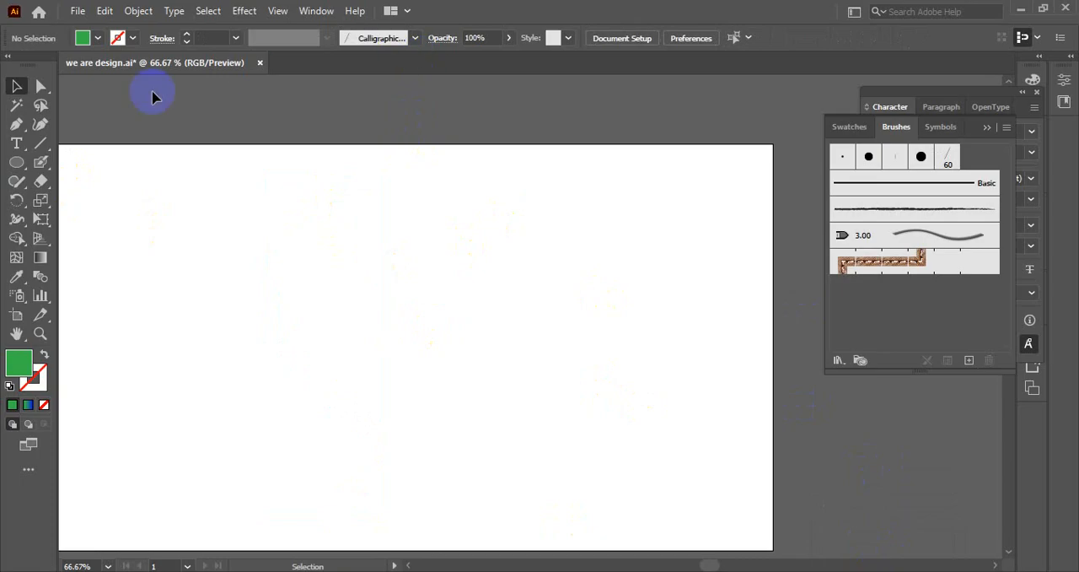
# Place a placeholder point text near the artboard's centre and search its fonts for "ka".
pyautogui.click(16, 143)
pyautogui.click(459, 282)
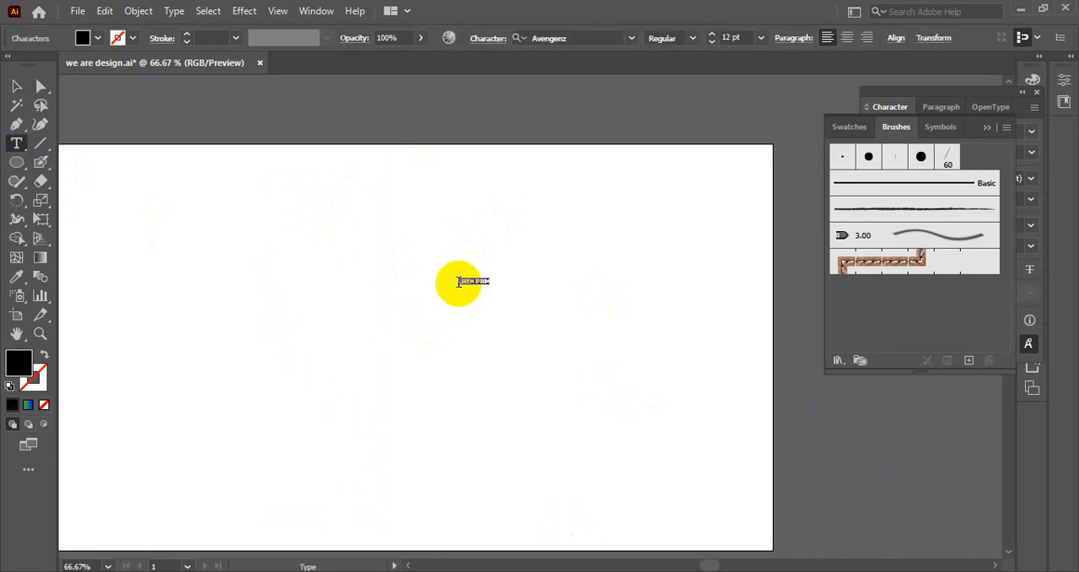
pyautogui.click(562, 36)
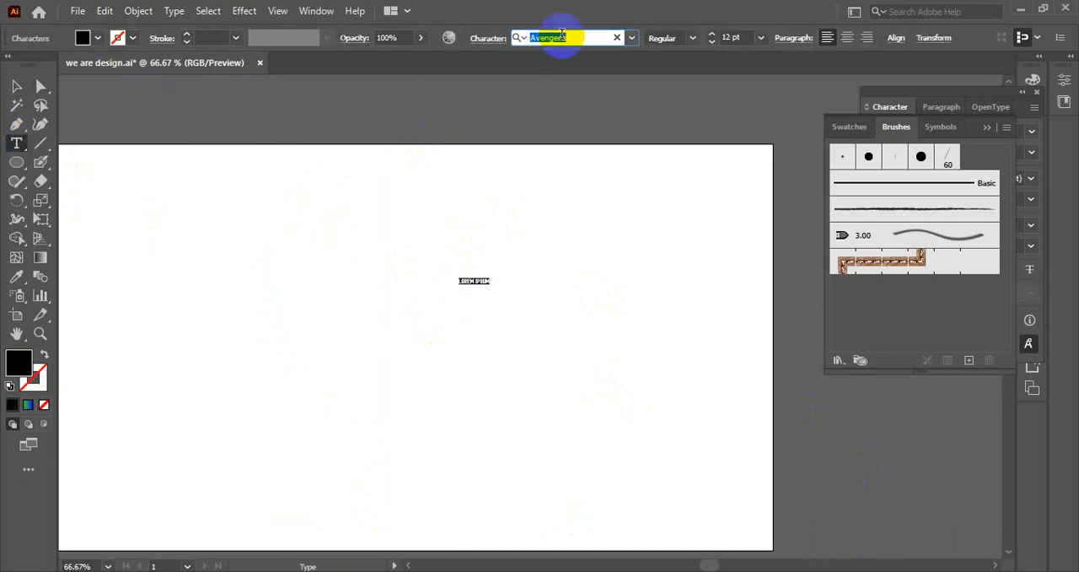
pyautogui.write('ka')
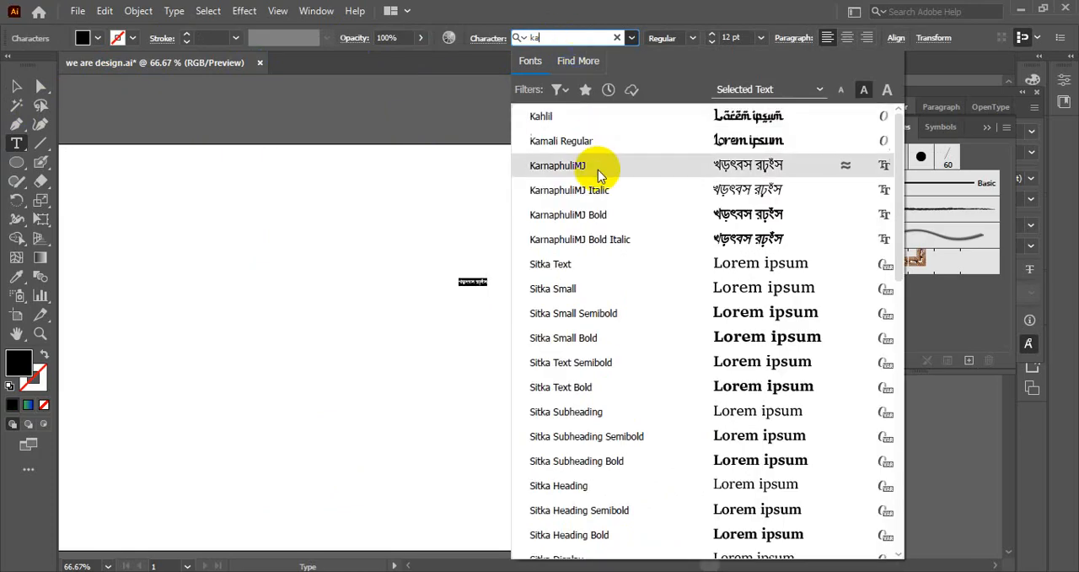
pyautogui.press('BackSpace')
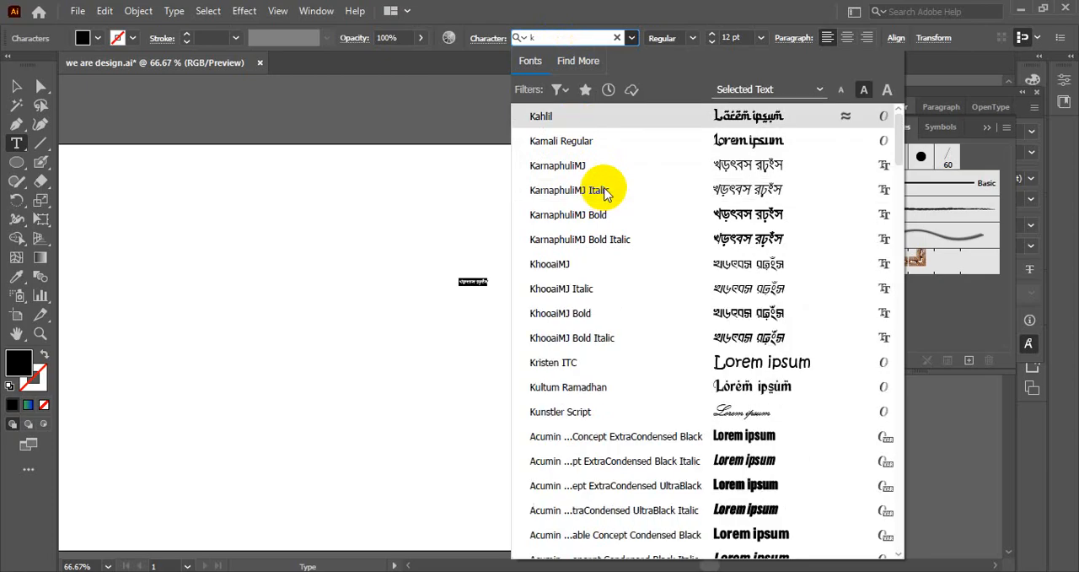
pyautogui.press('BackSpace')
pyautogui.write('si')
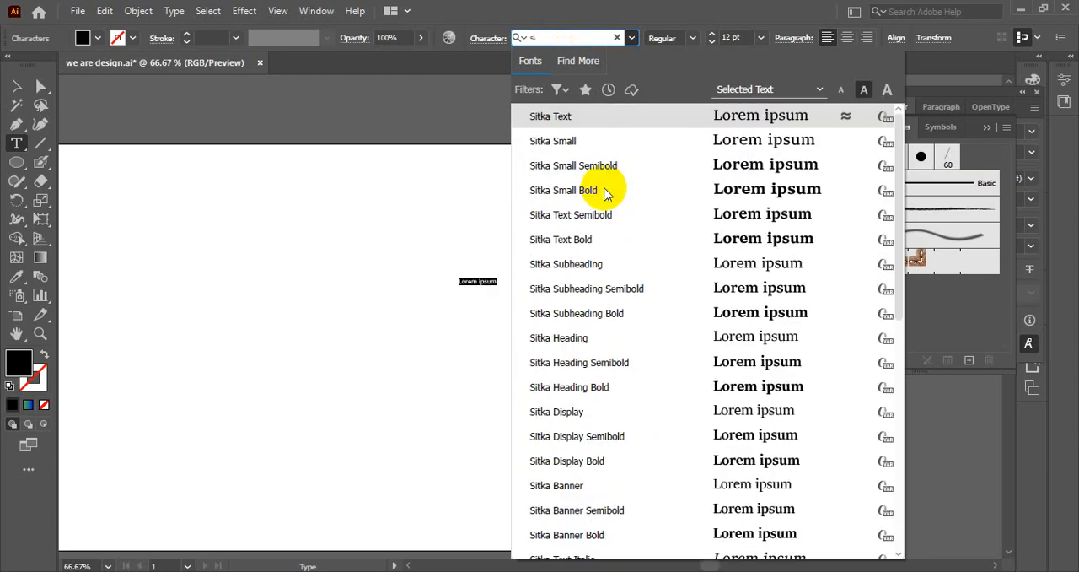
pyautogui.write('a')
pyautogui.press('BackSpace')
pyautogui.press('BackSpace')
pyautogui.write('er')
pyautogui.press('BackSpace')
pyautogui.press('BackSpace')
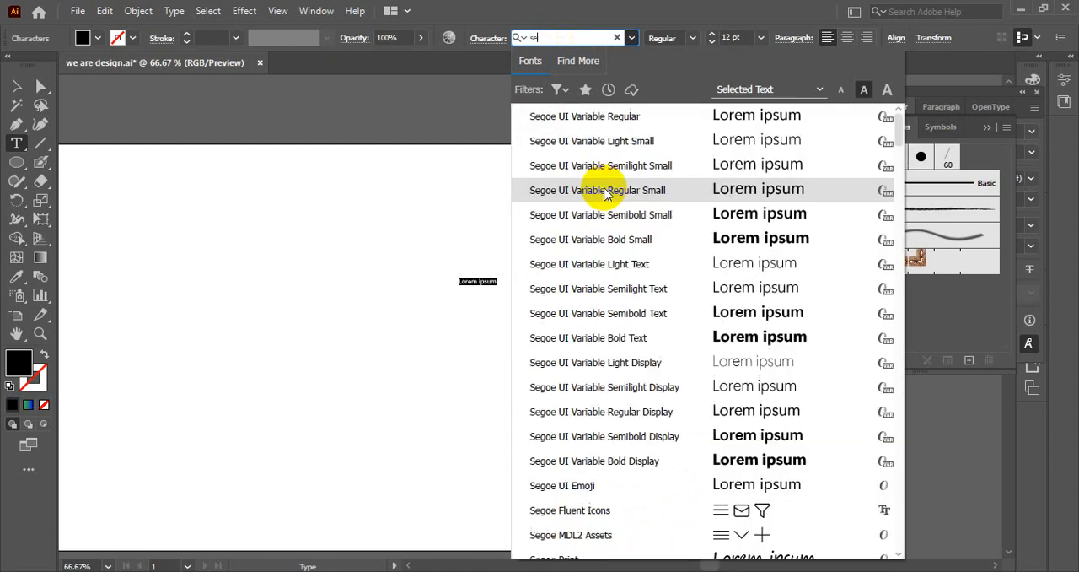
# Find the KarnaphuliMJ font and apply it to the placeholder text.
pyautogui.press('BackSpace')
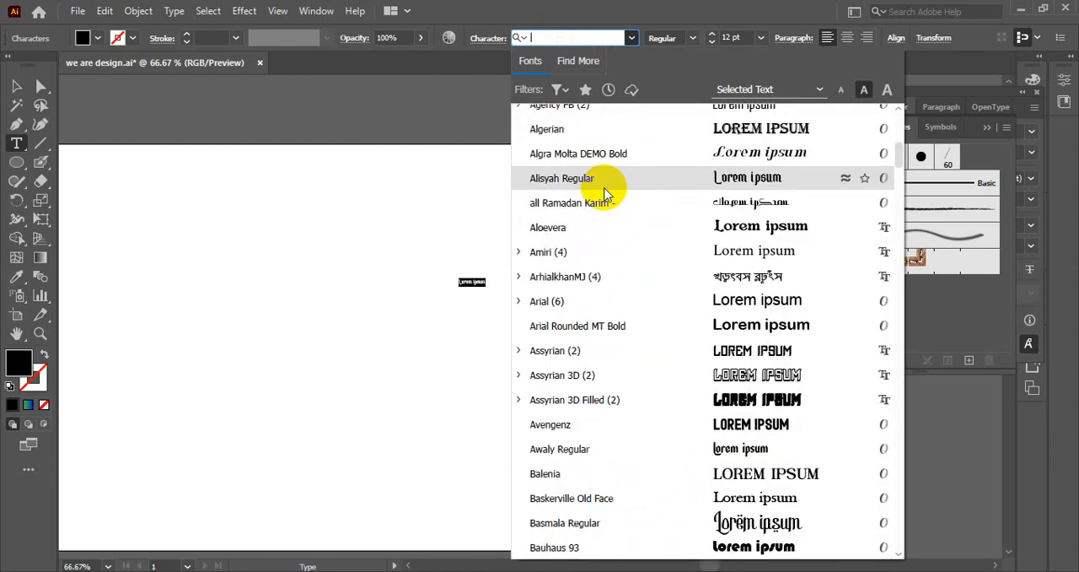
pyautogui.write('ka')
pyautogui.press('BackSpace')
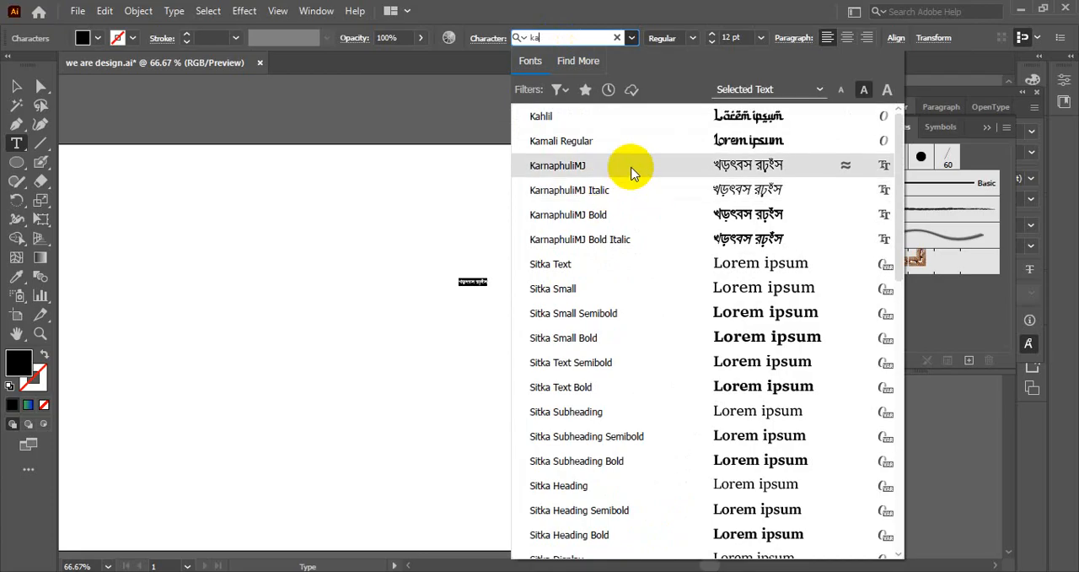
pyautogui.click(632, 167)
pyautogui.click(16, 86)
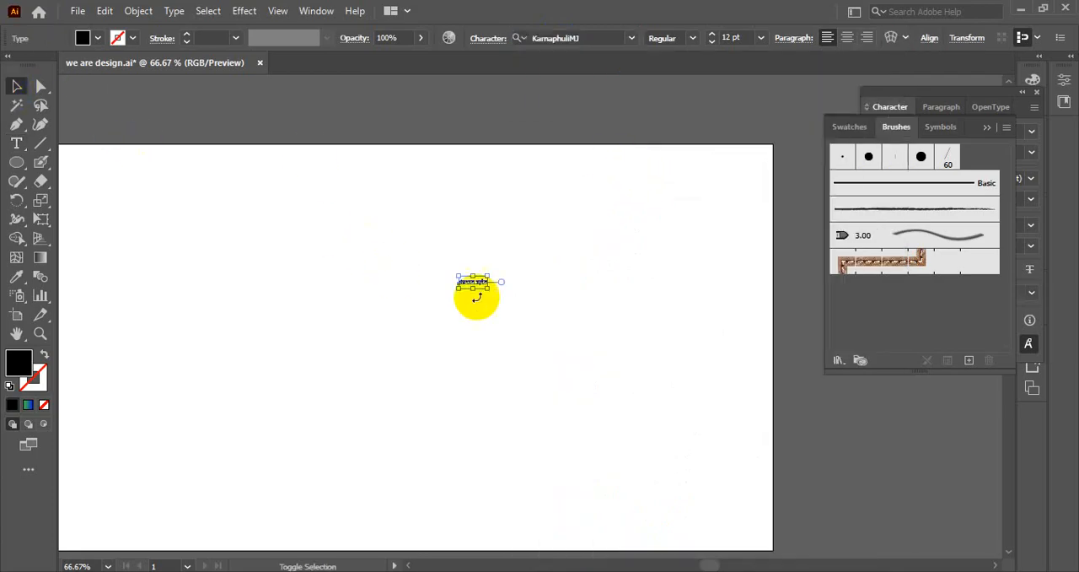
# Enlarge the placeholder text to about 128 pt and move it to the artboard's upper left area.
pyautogui.moveTo(489, 291); pyautogui.dragTo(754, 450)
pyautogui.moveTo(622, 366); pyautogui.dragTo(320, 244)
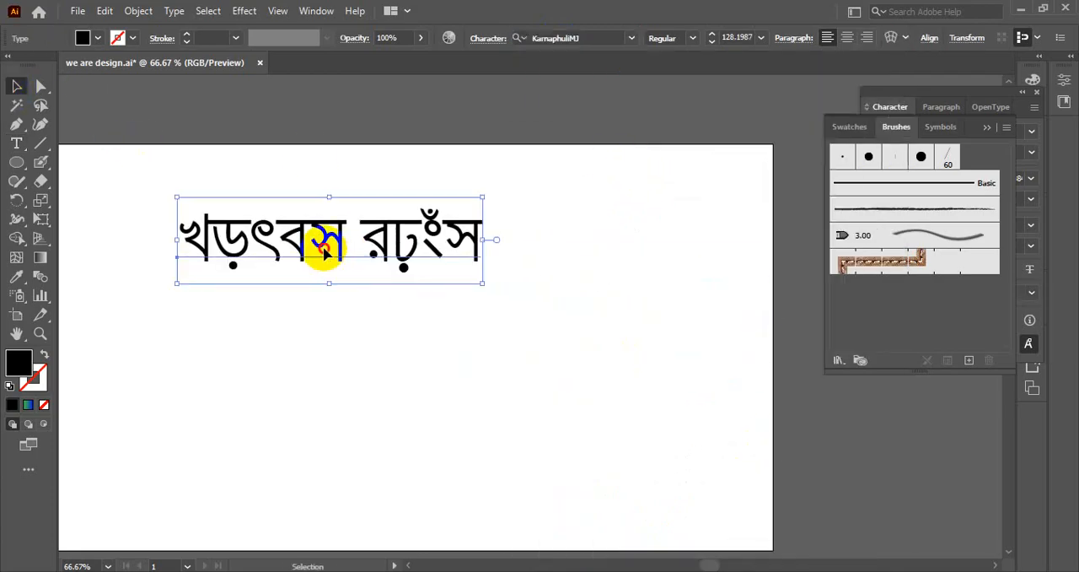
pyautogui.click(503, 412)
pyautogui.press('super')
pyautogui.write('av')
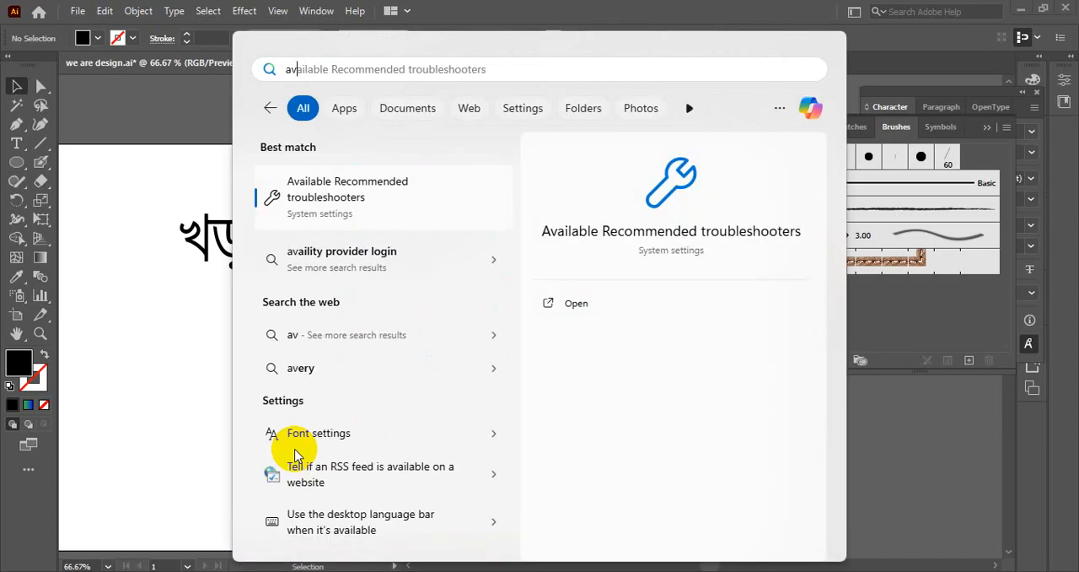
pyautogui.click(210, 406)
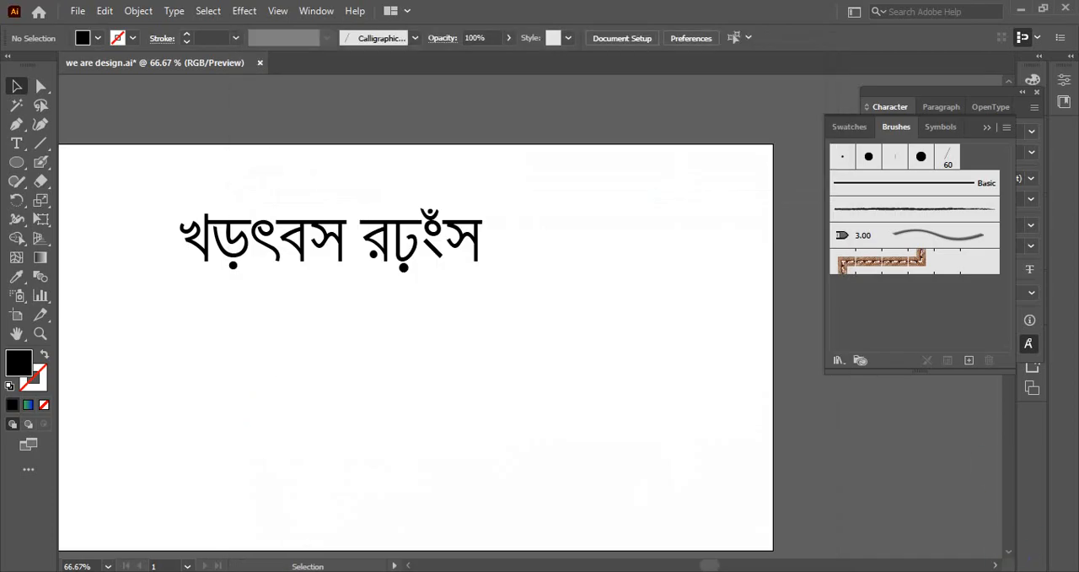
# Show the Bangla keyboard switcher as a top bar and delete the placeholder Bangla text from the artboard.
pyautogui.rightClick(923, 511)
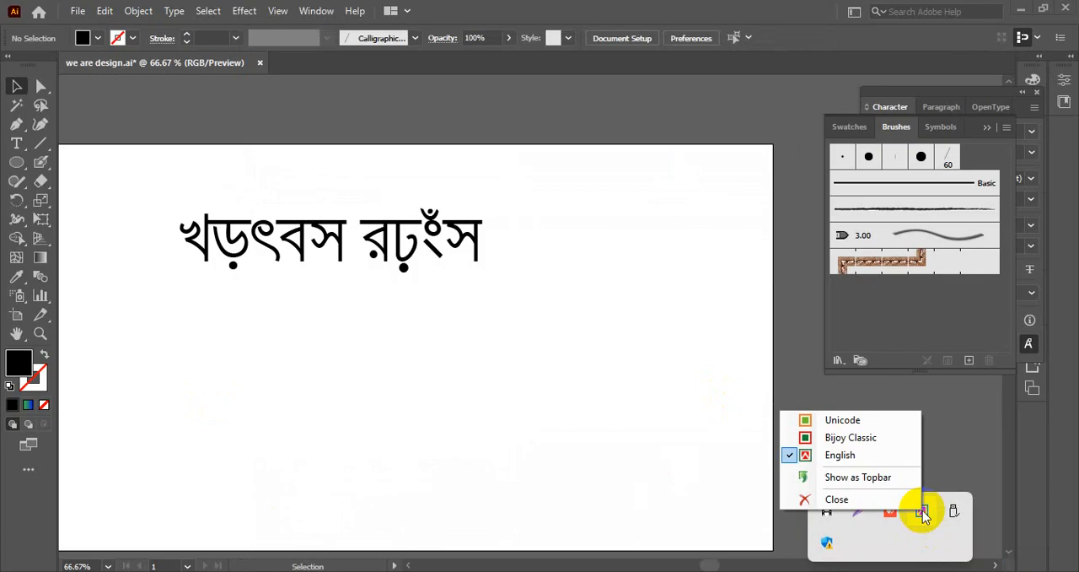
pyautogui.click(843, 476)
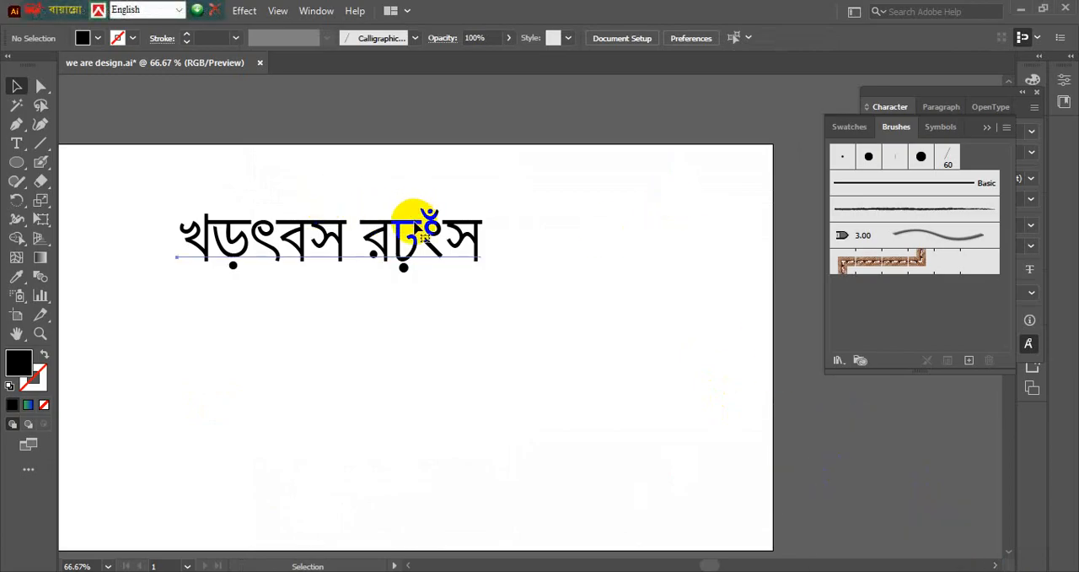
pyautogui.click(419, 226)
pyautogui.press('Delete')
# Move the keyboard switcher bar away from the application menus and set the layout to Bijoy Classic.
pyautogui.moveTo(107, 24); pyautogui.dragTo(525, 89)
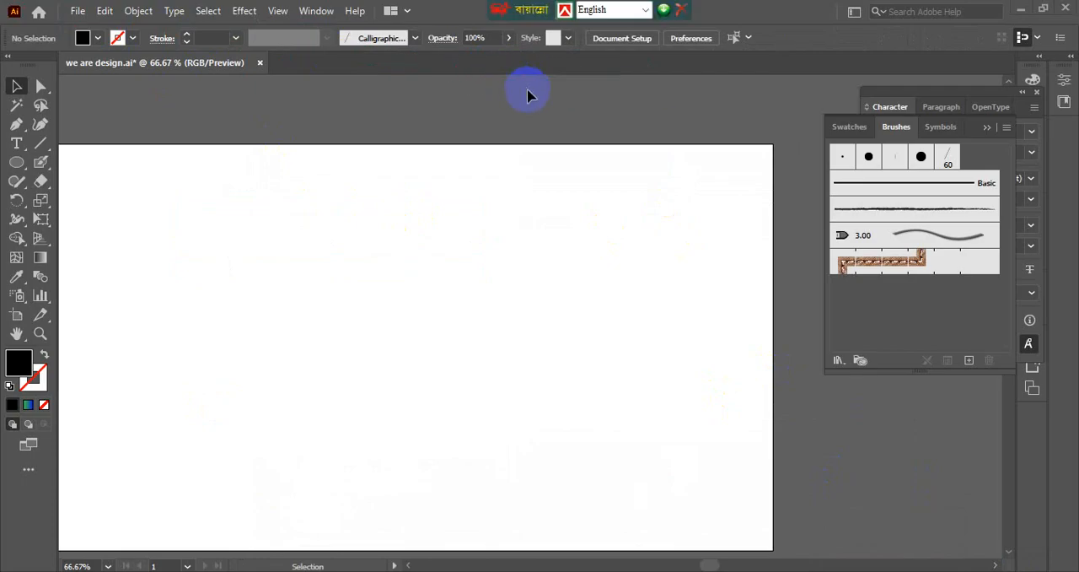
pyautogui.click(565, 10)
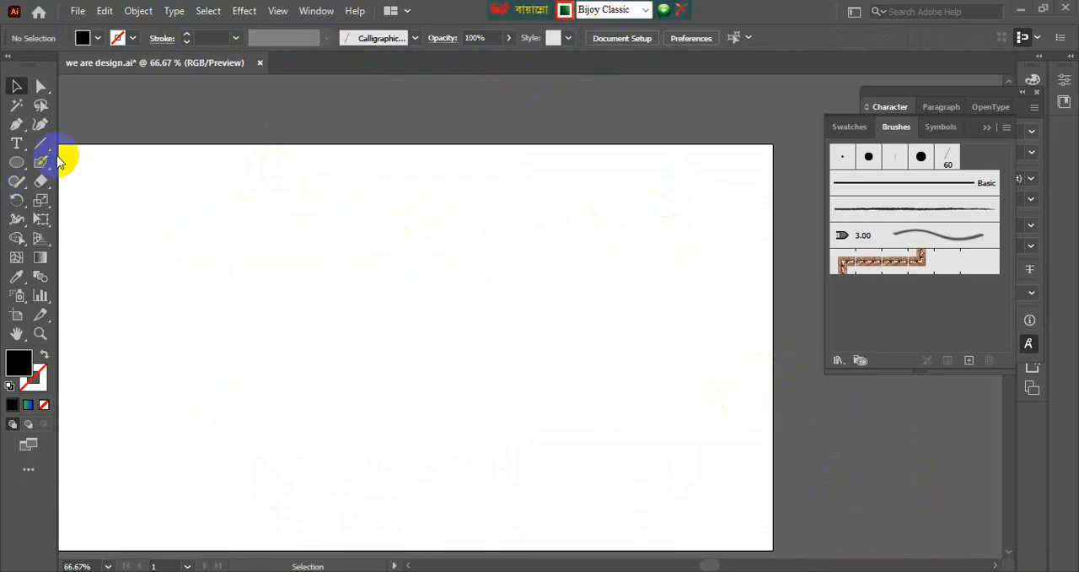
# Place a new point text on the artboard and set its font size to 72 pt.
pyautogui.click(17, 143)
pyautogui.click(347, 307)
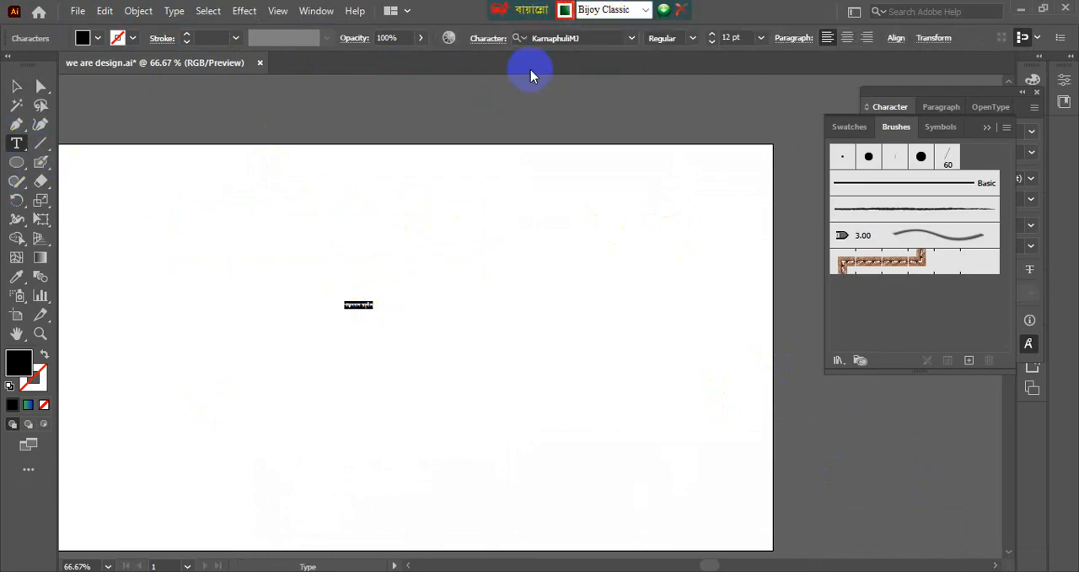
pyautogui.click(759, 38)
pyautogui.click(760, 39)
pyautogui.click(761, 38)
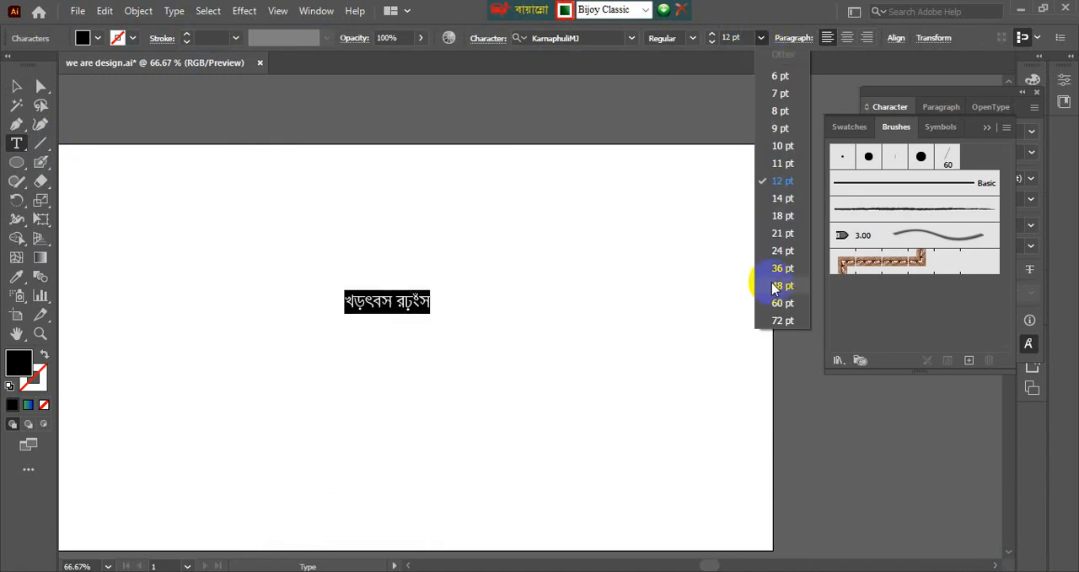
pyautogui.click(778, 323)
# Replace the placeholder text with the Bangla word "কাকা" in the KarnaphuliMJ font.
pyautogui.click(630, 38)
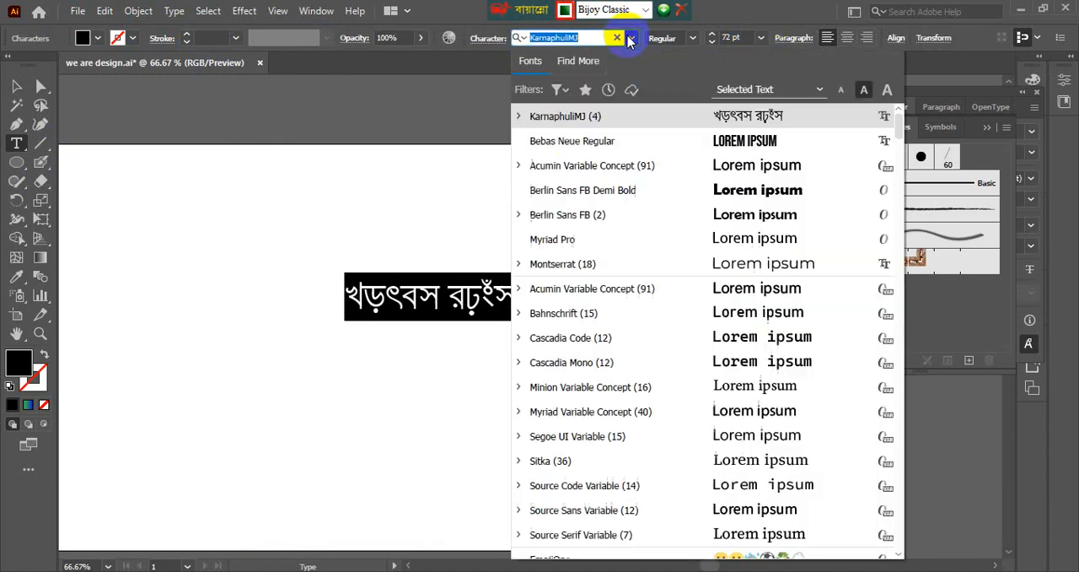
pyautogui.click(668, 118)
pyautogui.write('j')
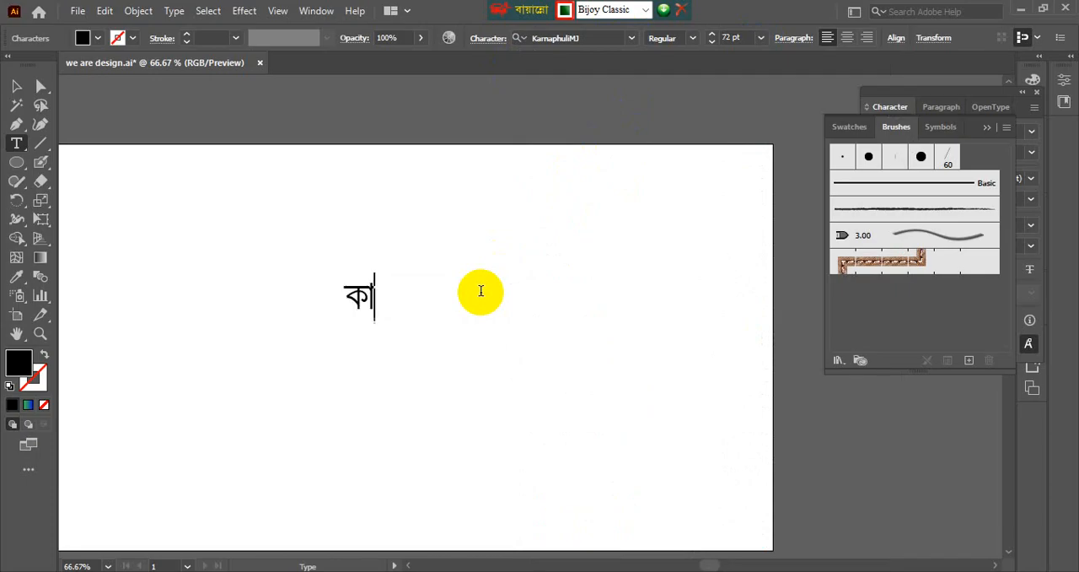
pyautogui.click(16, 85)
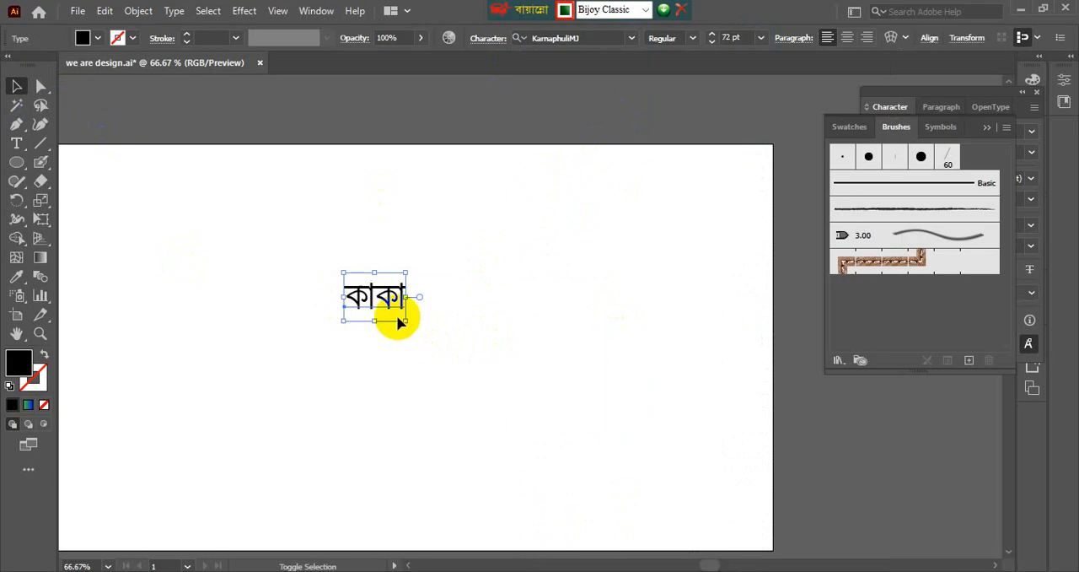
# Enlarge the word "কাকা" to about 291 pt and move it to the artboard's left half.
pyautogui.moveTo(404, 318); pyautogui.dragTo(638, 465)
pyautogui.moveTo(515, 368); pyautogui.dragTo(329, 305)
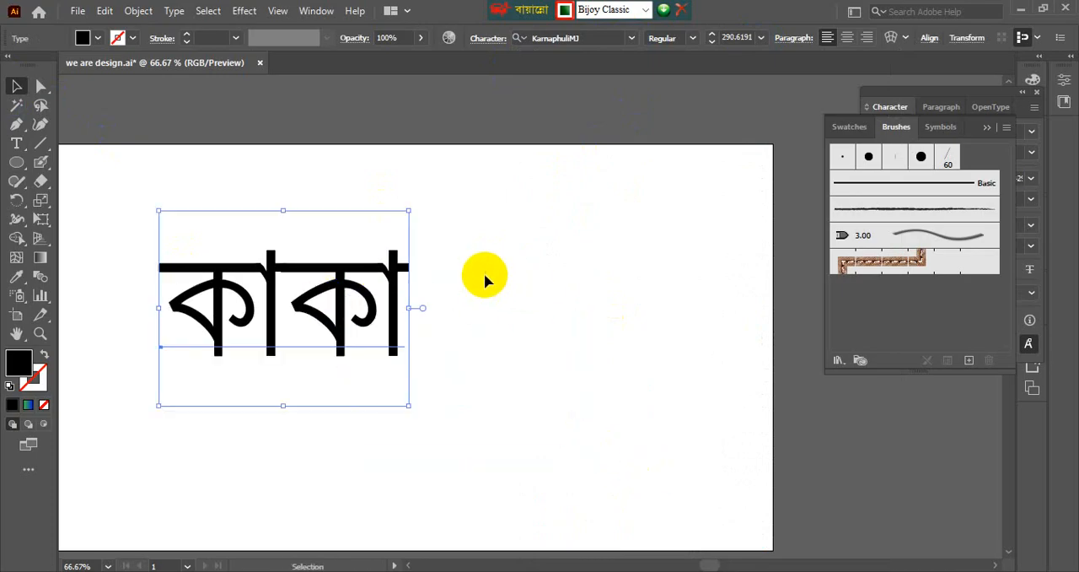
pyautogui.click(477, 297)
pyautogui.click(371, 295)
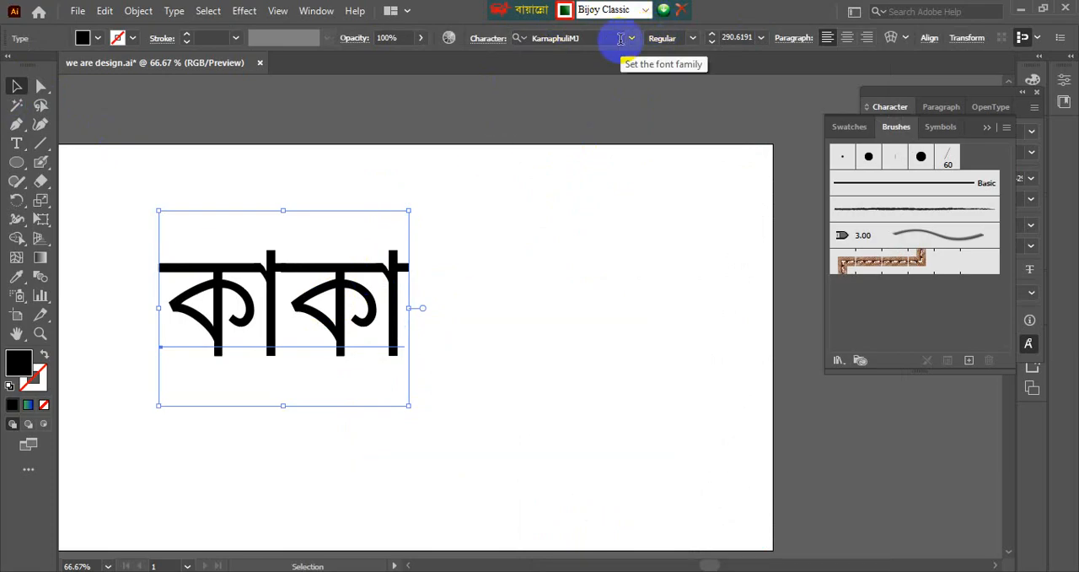
# Set the word "কাকা" to the Bold font style and move it slightly up and to the right.
pyautogui.click(691, 38)
pyautogui.click(681, 90)
pyautogui.moveTo(400, 299); pyautogui.dragTo(440, 283)
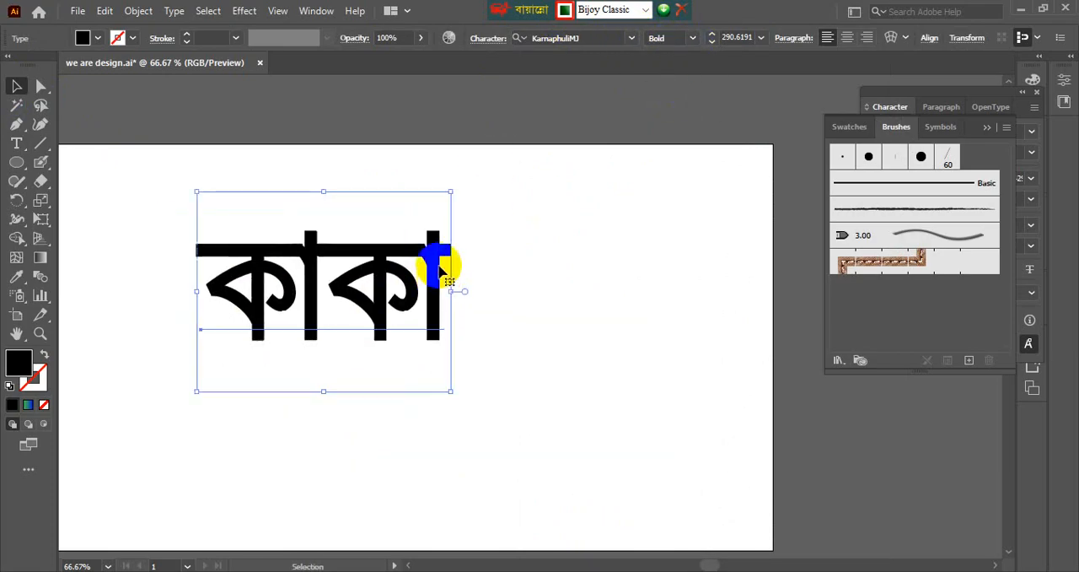
# Convert the bold word "কাকা" to outlines and ungroup its letters.
pyautogui.rightClick(436, 280)
pyautogui.click(480, 346)
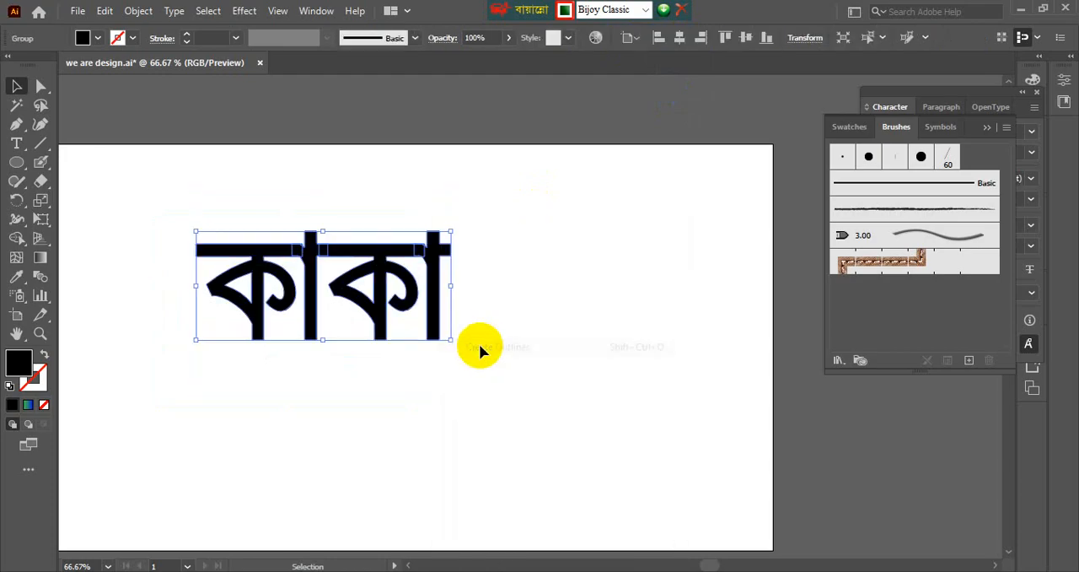
pyautogui.rightClick(420, 281)
pyautogui.click(453, 416)
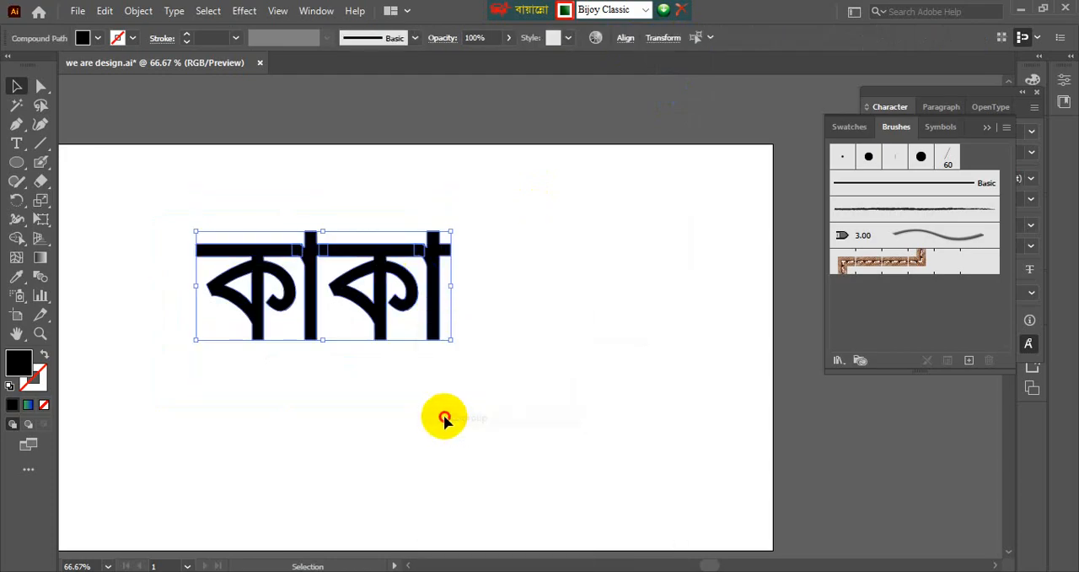
pyautogui.click(445, 415)
# Move the second "কা" down and left so its headline meets the first syllable's vertical stem, and deselect it.
pyautogui.click(334, 286)
pyautogui.click(364, 364)
pyautogui.click(393, 240)
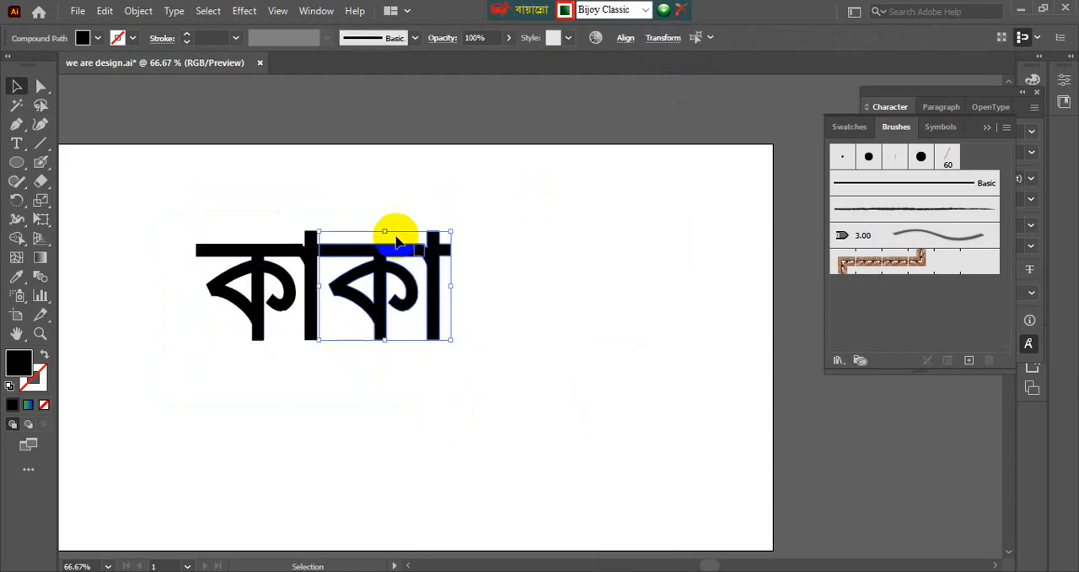
pyautogui.click(385, 197)
pyautogui.click(437, 253)
pyautogui.moveTo(437, 253); pyautogui.dragTo(391, 332)
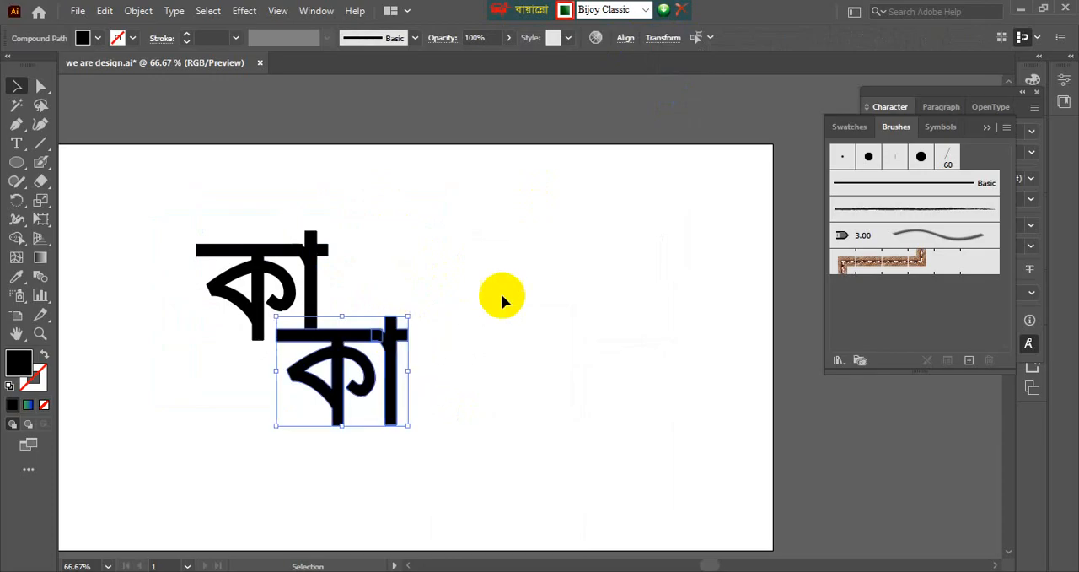
pyautogui.moveTo(489, 292); pyautogui.dragTo(582, 182)
# Switch the keyboard layout back to English.
pyautogui.scroll(1, 390, 235)
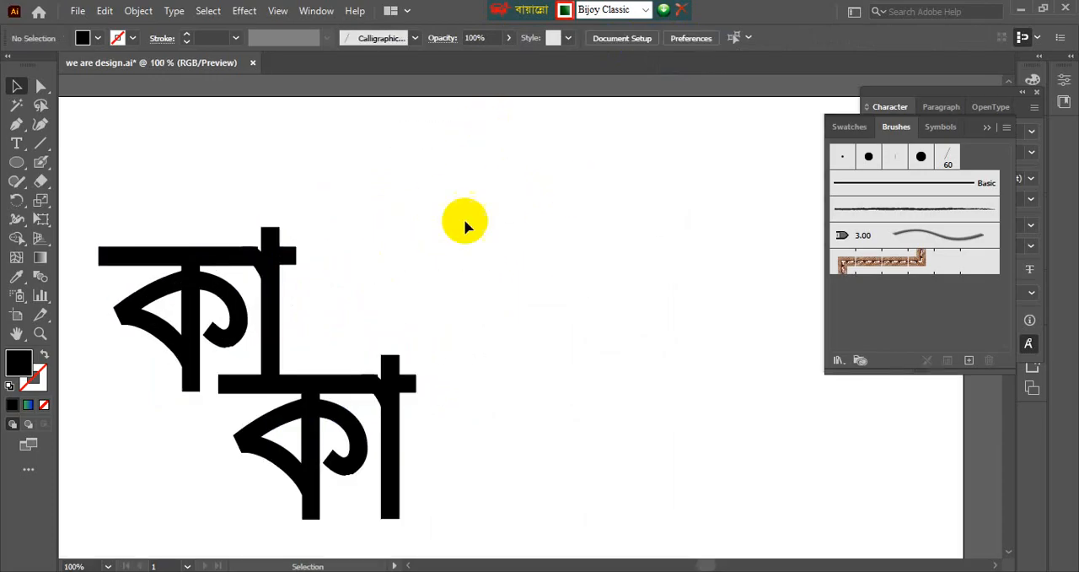
pyautogui.scroll(-1, 368, 238)
pyautogui.moveTo(376, 249)
pyautogui.mouseDown()
pyautogui.moveTo(406, 239)
pyautogui.moveTo(381, 245)
pyautogui.mouseUp()
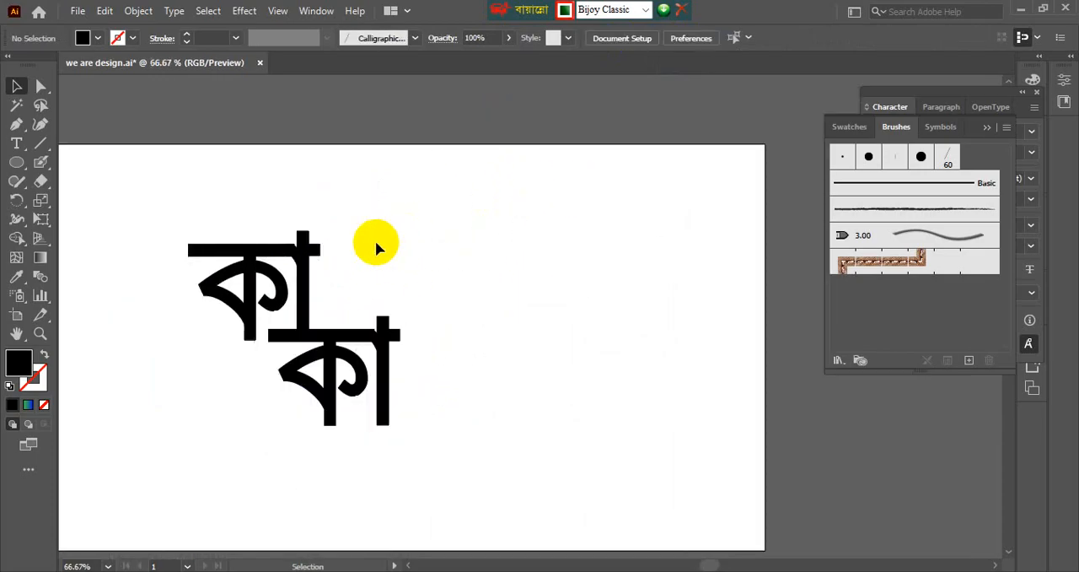
pyautogui.scroll(2, 375, 240)
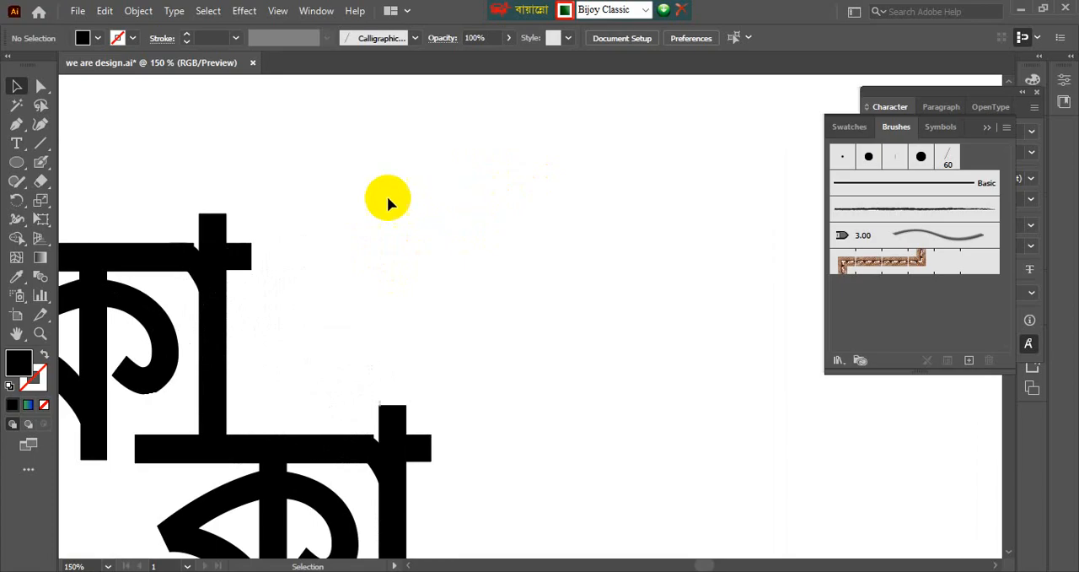
pyautogui.click(570, 15)
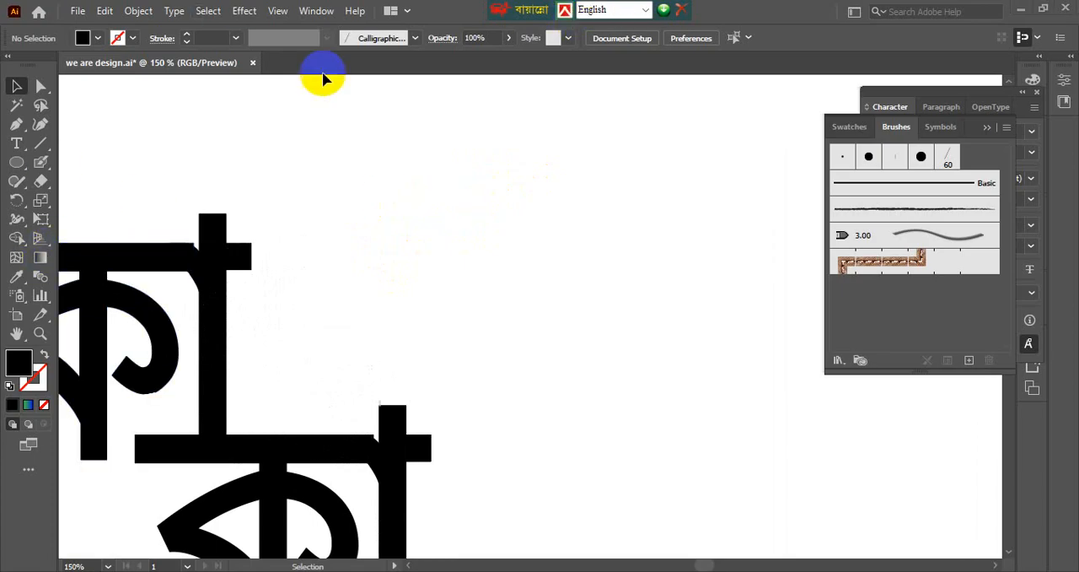
pyautogui.scroll(-1, 566, 154)
pyautogui.scroll(-1, 590, 215)
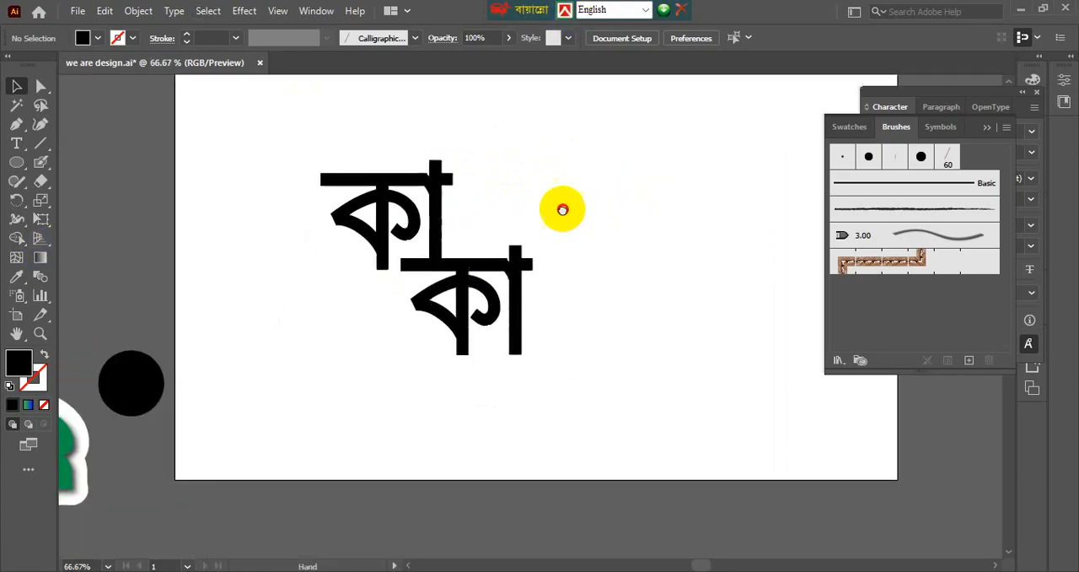
pyautogui.scroll(2, 506, 253)
pyautogui.moveTo(415, 295); pyautogui.dragTo(352, 305)
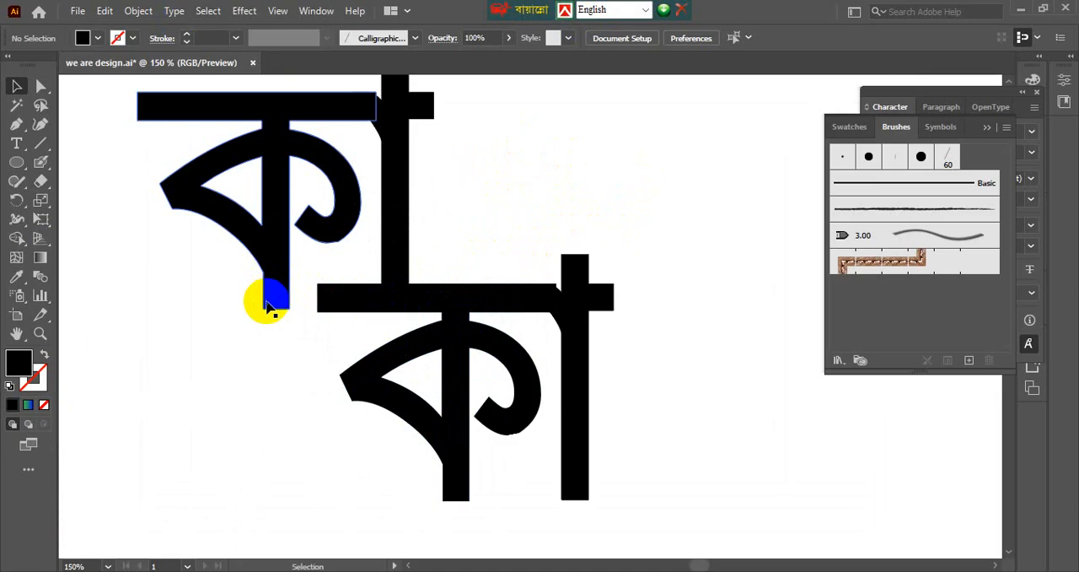
pyautogui.moveTo(255, 308); pyautogui.dragTo(296, 337)
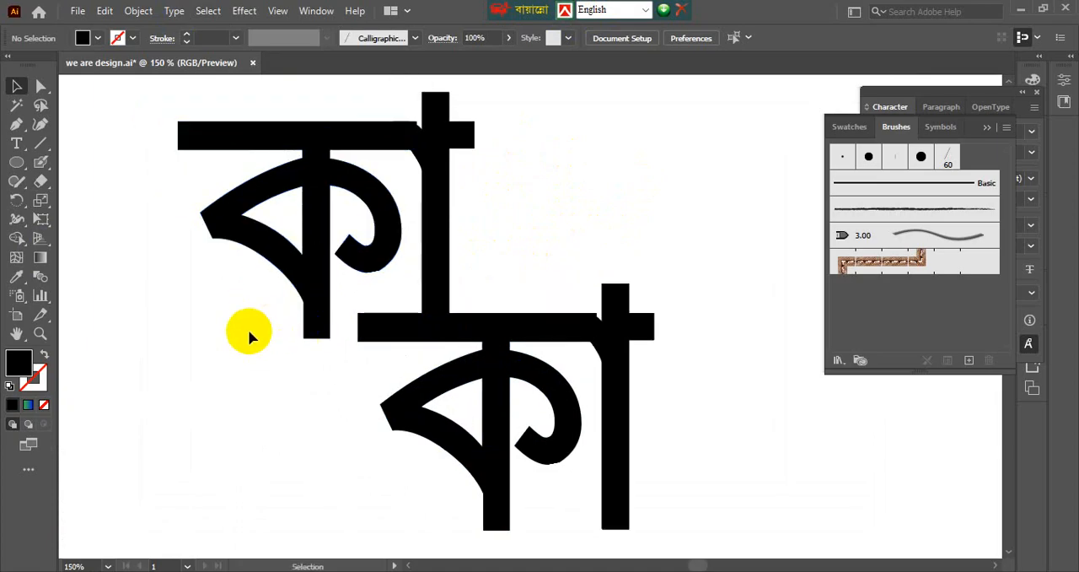
# Delete the rearranged outlined letters of the word "কাকা" from the artboard.
pyautogui.scroll(-1, 251, 334)
pyautogui.click(421, 331)
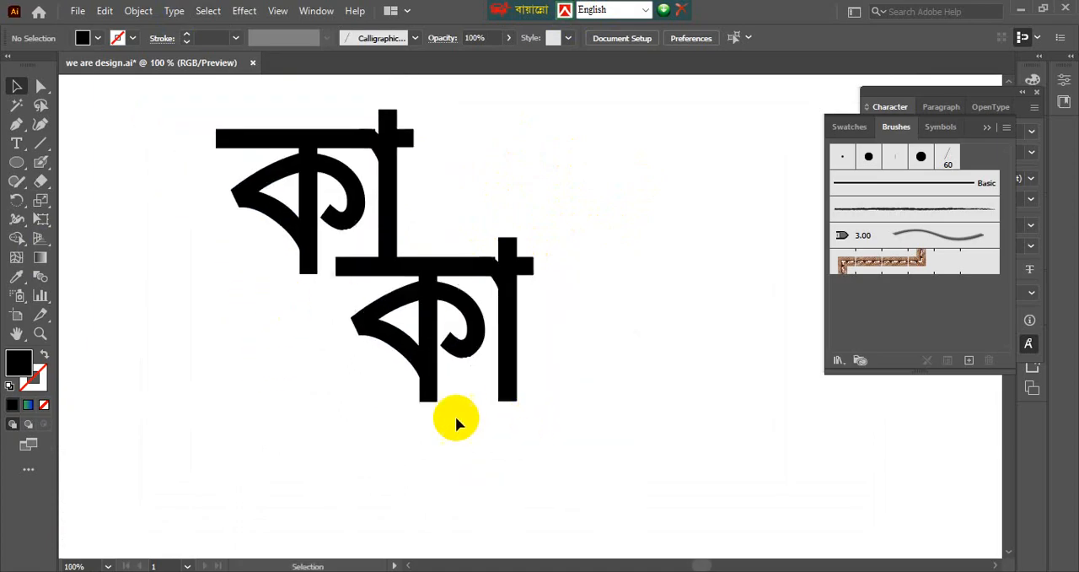
pyautogui.moveTo(455, 416); pyautogui.dragTo(433, 412)
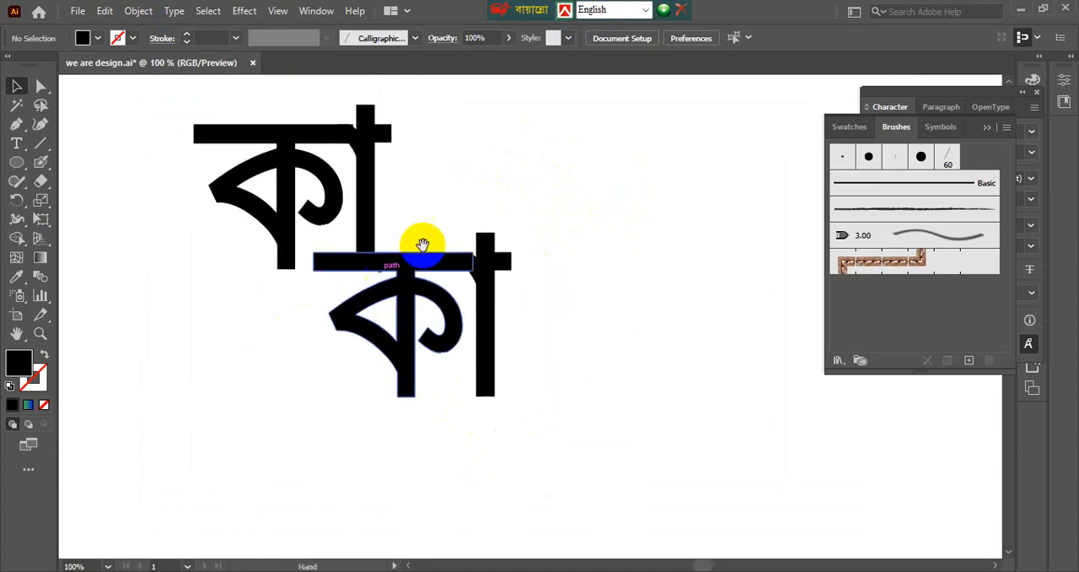
pyautogui.moveTo(424, 245); pyautogui.dragTo(351, 303)
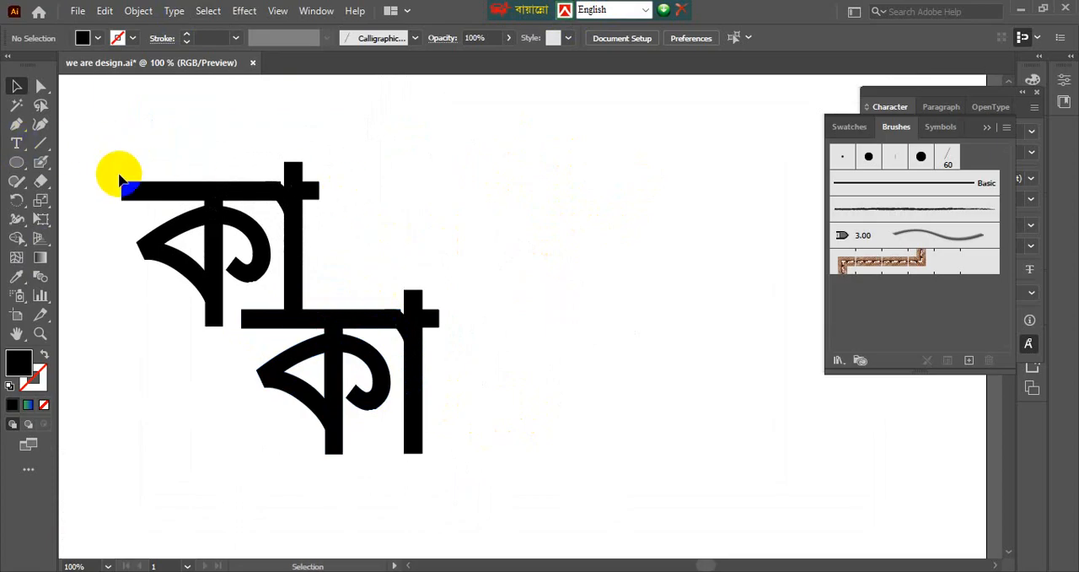
pyautogui.moveTo(132, 160); pyautogui.dragTo(463, 415)
pyautogui.press('Delete')
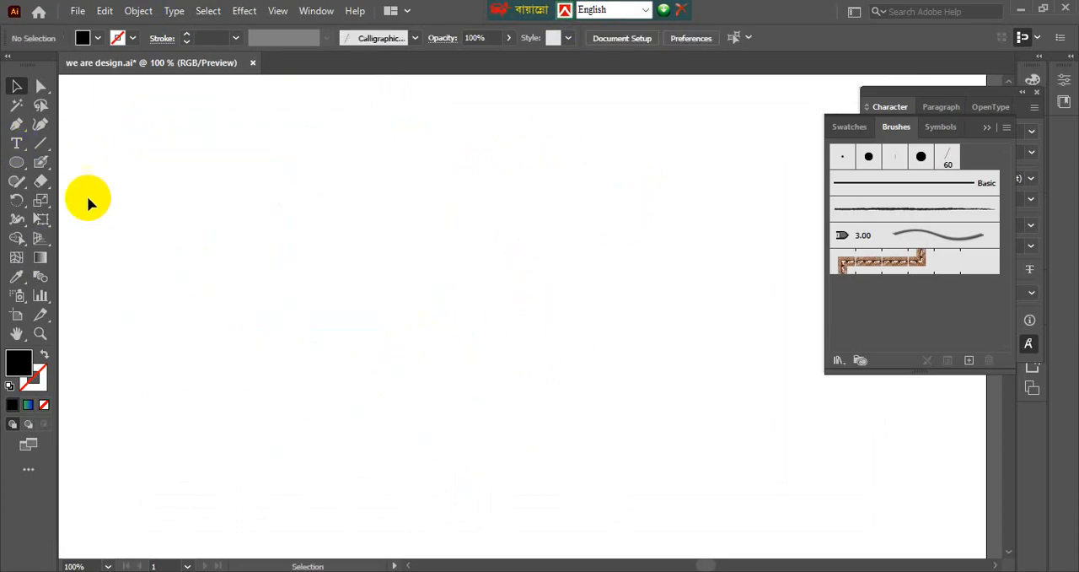
# Add the word "কাকি" to the empty artboard as point text using the Bijoy Classic keyboard layout.
pyautogui.click(16, 143)
pyautogui.click(565, 11)
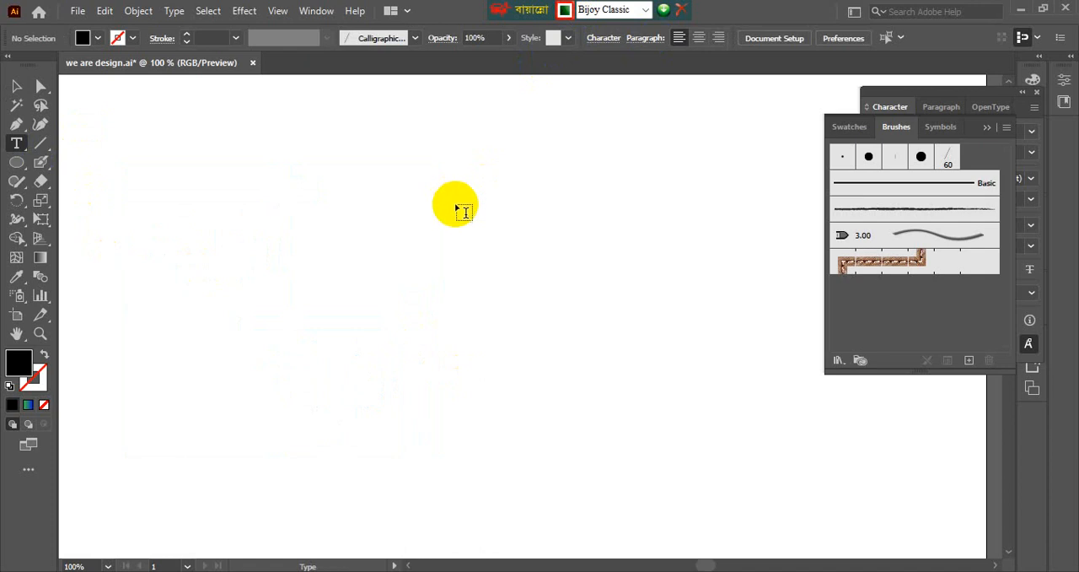
pyautogui.click(466, 199)
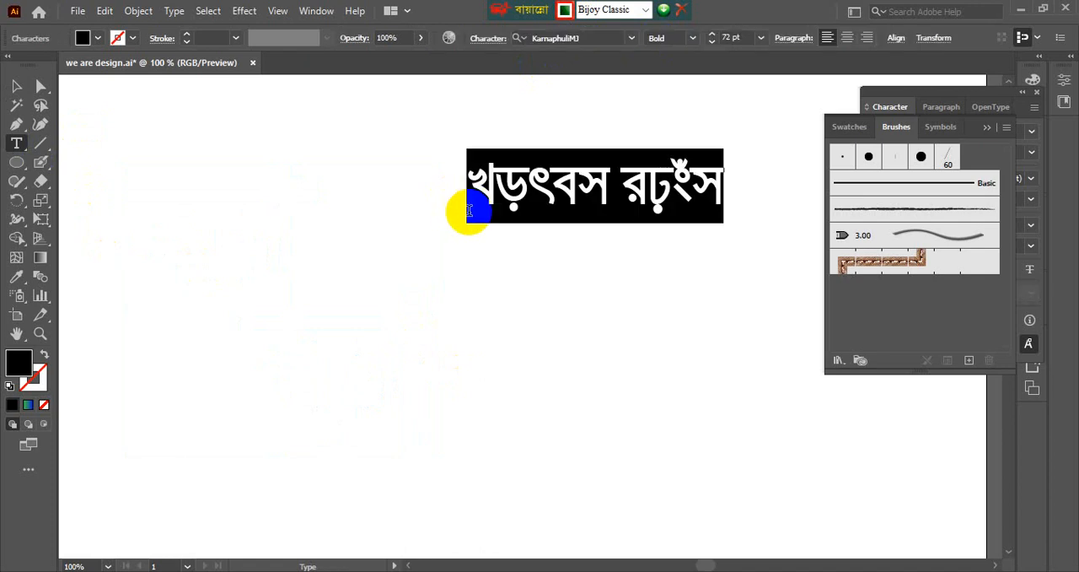
pyautogui.write('কাকি')
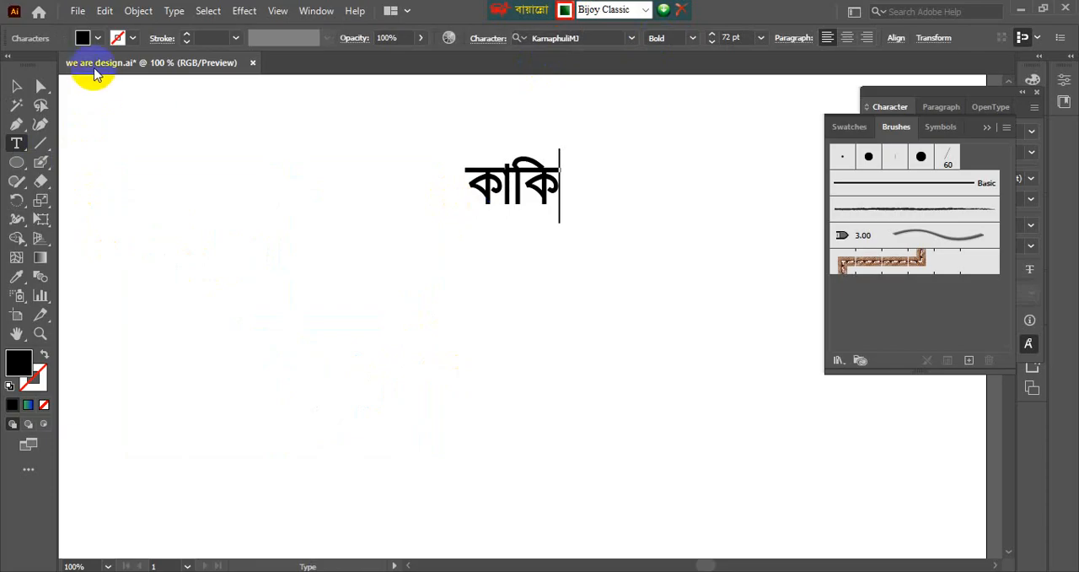
# Finish the text entry, select the word "কাকি" and switch the keyboard layout back to English.
pyautogui.click(14, 87)
pyautogui.click(405, 211)
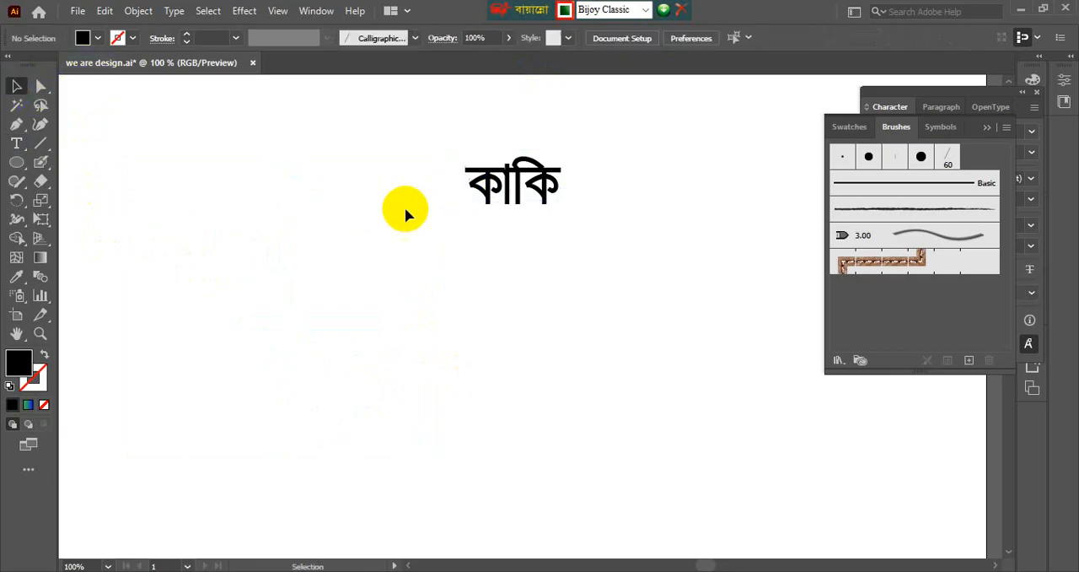
pyautogui.click(545, 154)
pyautogui.click(564, 11)
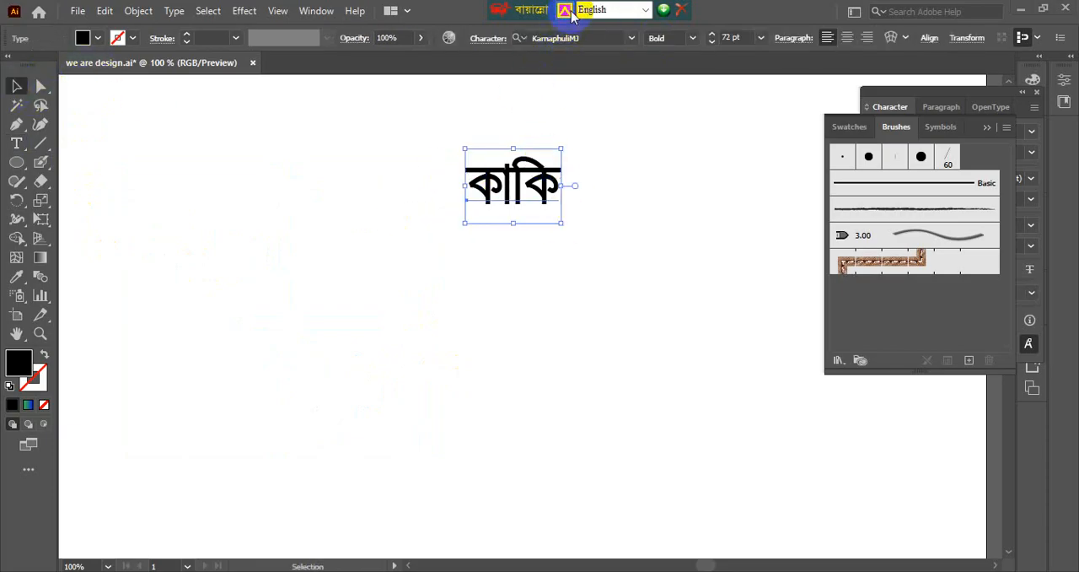
# Convert the word "কাকি" to outlines and enlarge it to nearly three times its size.
pyautogui.rightClick(542, 190)
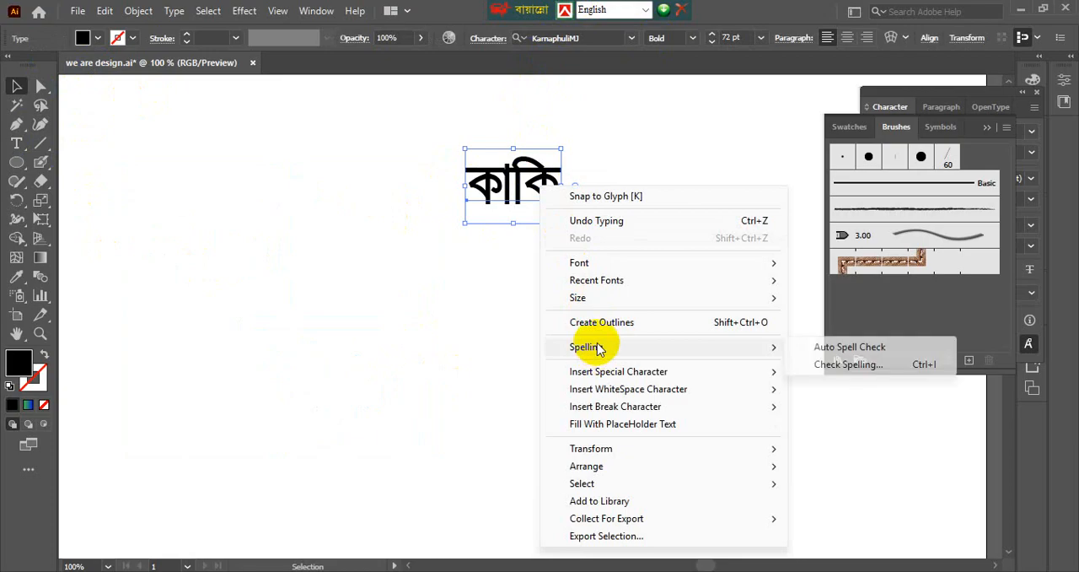
pyautogui.click(599, 316)
pyautogui.moveTo(562, 205); pyautogui.dragTo(735, 433)
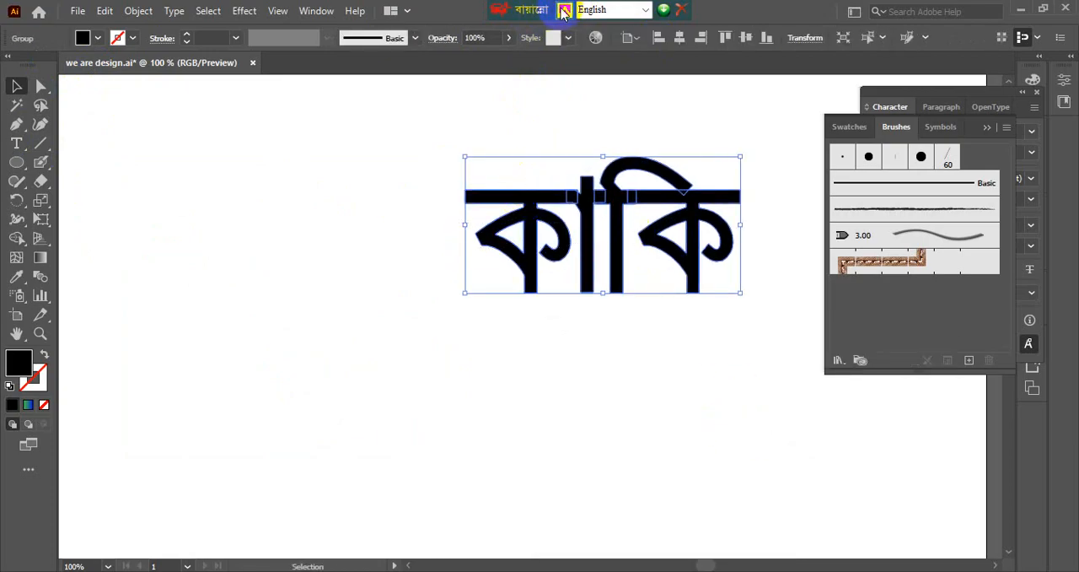
# Ungroup the outlined word "কাকি" into separate letter shapes and deselect them.
pyautogui.click(419, 172)
pyautogui.press('space')
pyautogui.moveTo(460, 185); pyautogui.dragTo(237, 234)
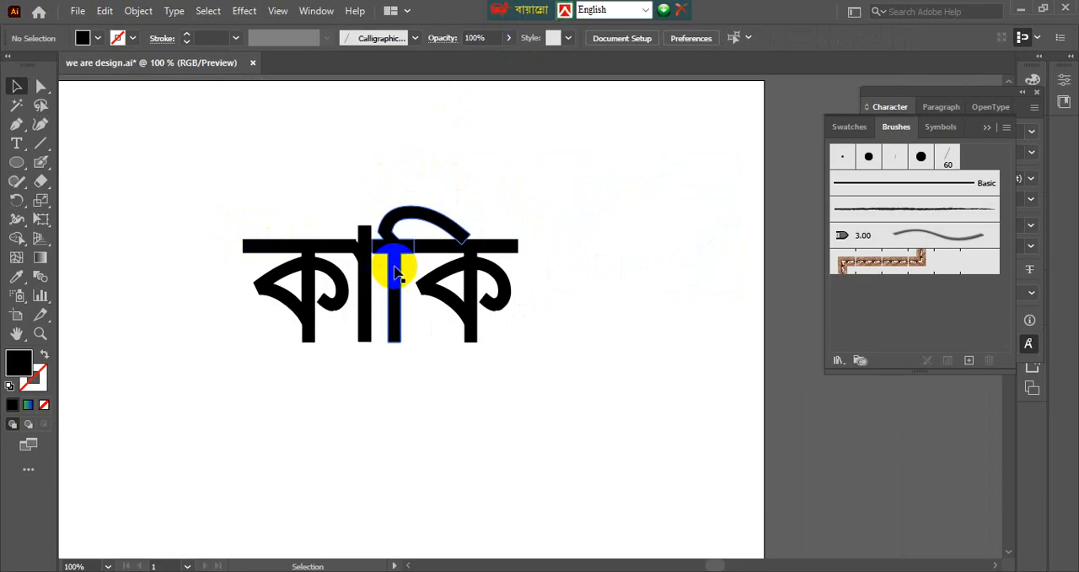
pyautogui.rightClick(389, 269)
pyautogui.click(460, 404)
pyautogui.click(462, 408)
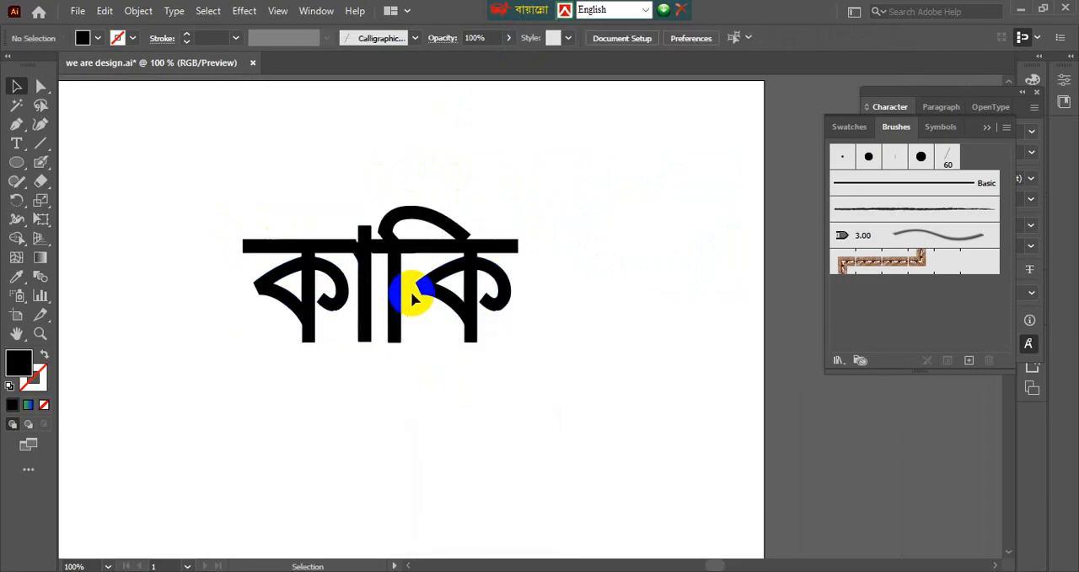
# Try pulling the "ি" sign out of the word and deleting it, and undo the change.
pyautogui.scroll(1, 411, 291)
pyautogui.moveTo(397, 245); pyautogui.dragTo(661, 262)
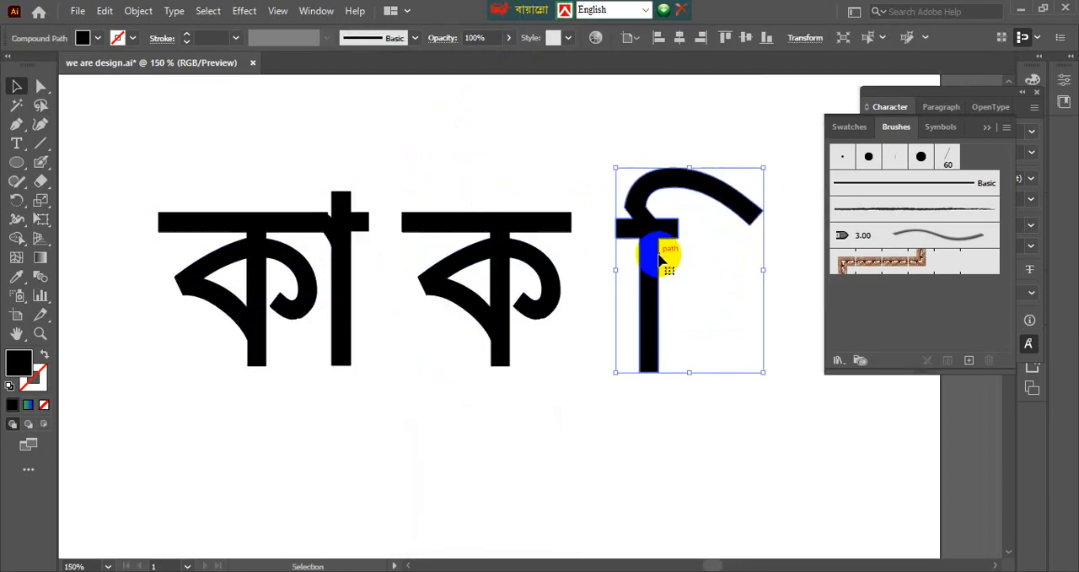
pyautogui.press('Delete')
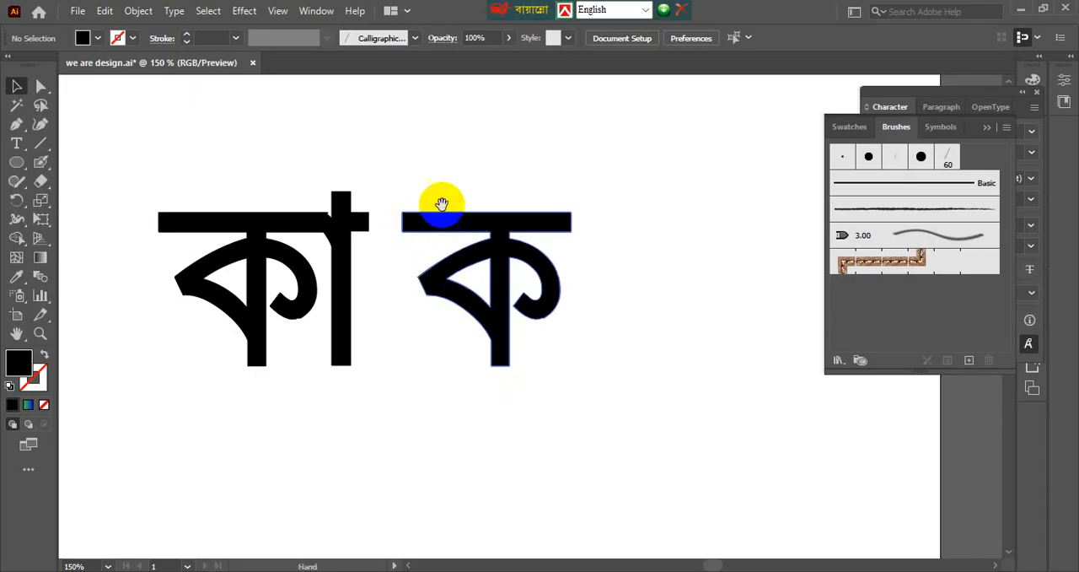
pyautogui.moveTo(436, 205)
pyautogui.mouseDown()
pyautogui.moveTo(407, 257)
pyautogui.moveTo(450, 188)
pyautogui.moveTo(427, 210)
pyautogui.mouseUp()
pyautogui.hotkey('ctrl', 'z')
pyautogui.hotkey('ctrl', 'z')
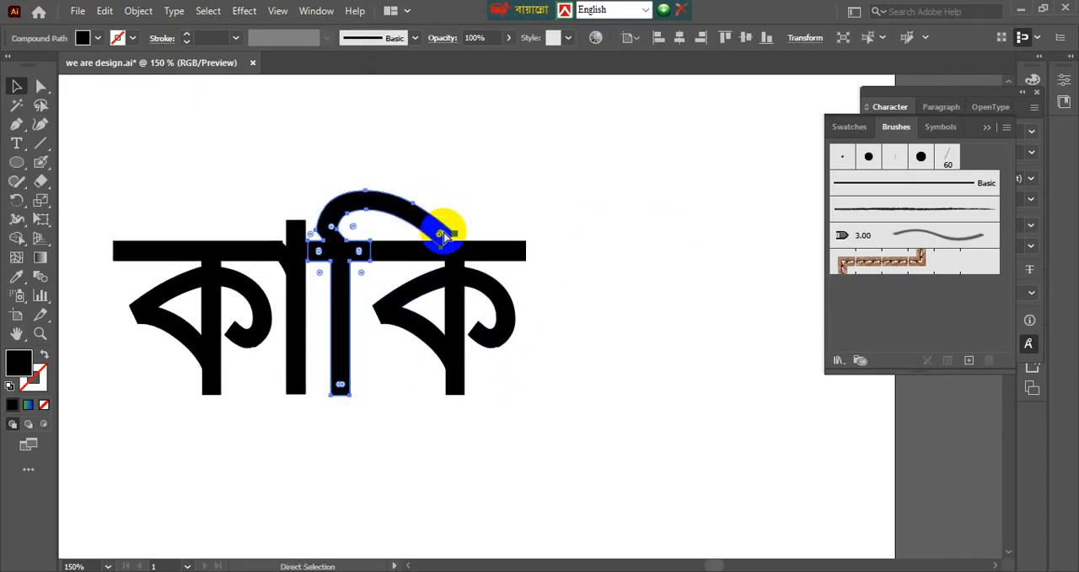
pyautogui.click(450, 194)
pyautogui.click(420, 212)
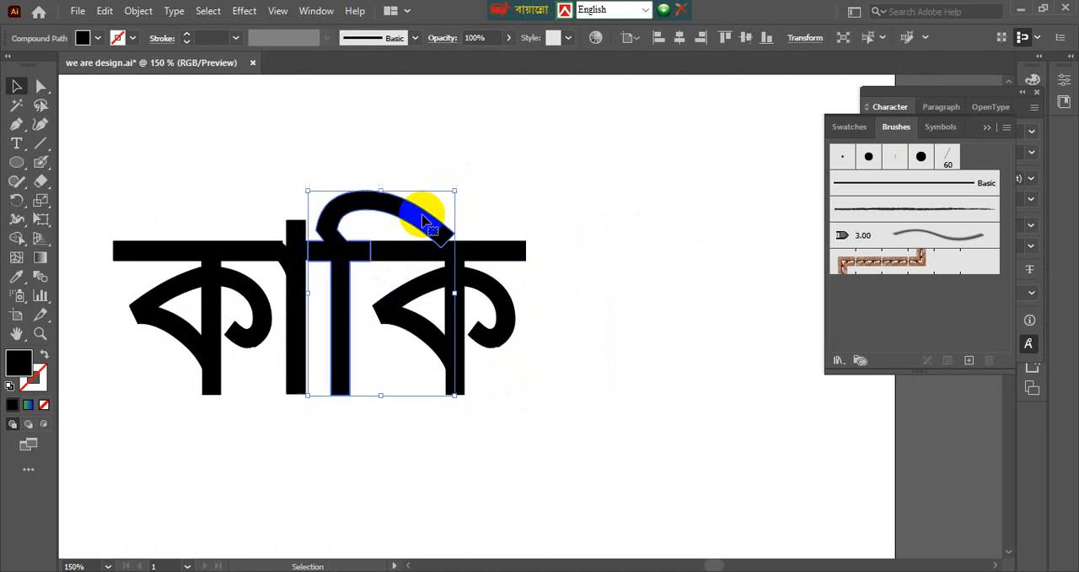
pyautogui.click(376, 185)
pyautogui.click(345, 202)
pyautogui.click(409, 175)
pyautogui.click(409, 214)
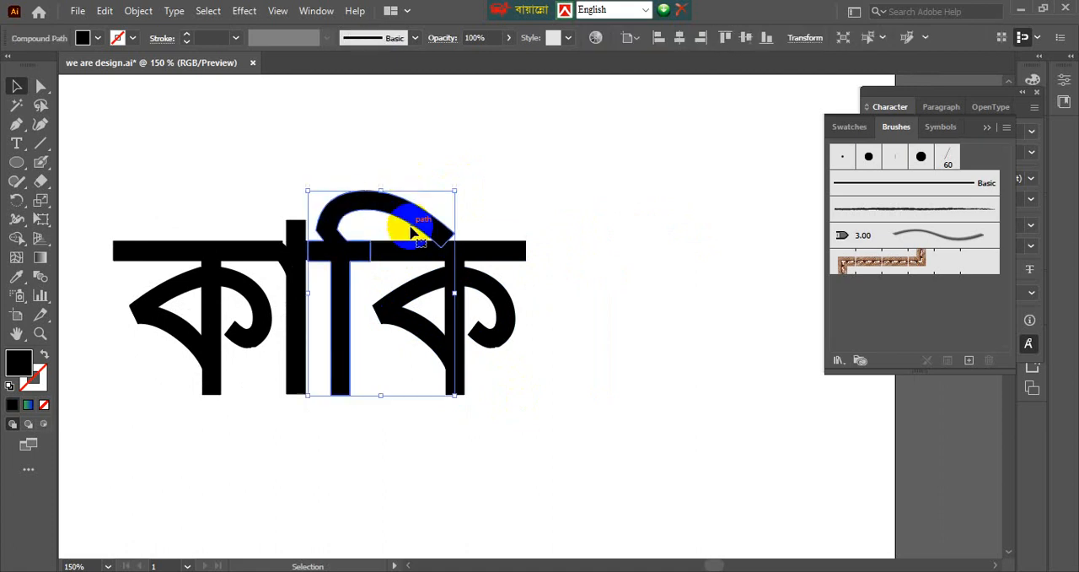
pyautogui.click(349, 222)
# Move the "ি" sign up so its crossbar sits clear above the word's headline, and deselect it.
pyautogui.scroll(2, 344, 218)
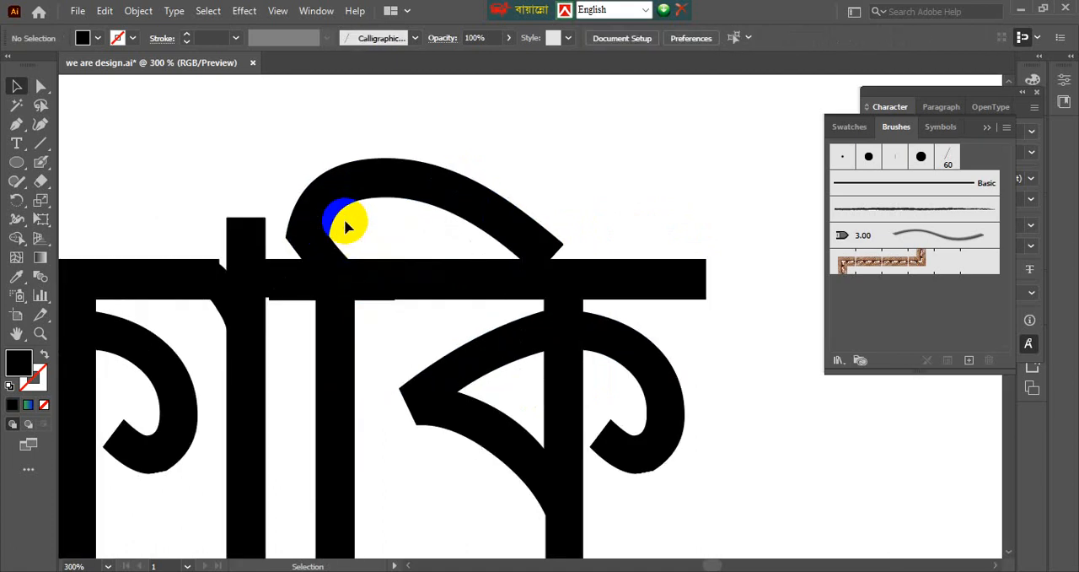
pyautogui.moveTo(496, 221); pyautogui.dragTo(500, 161)
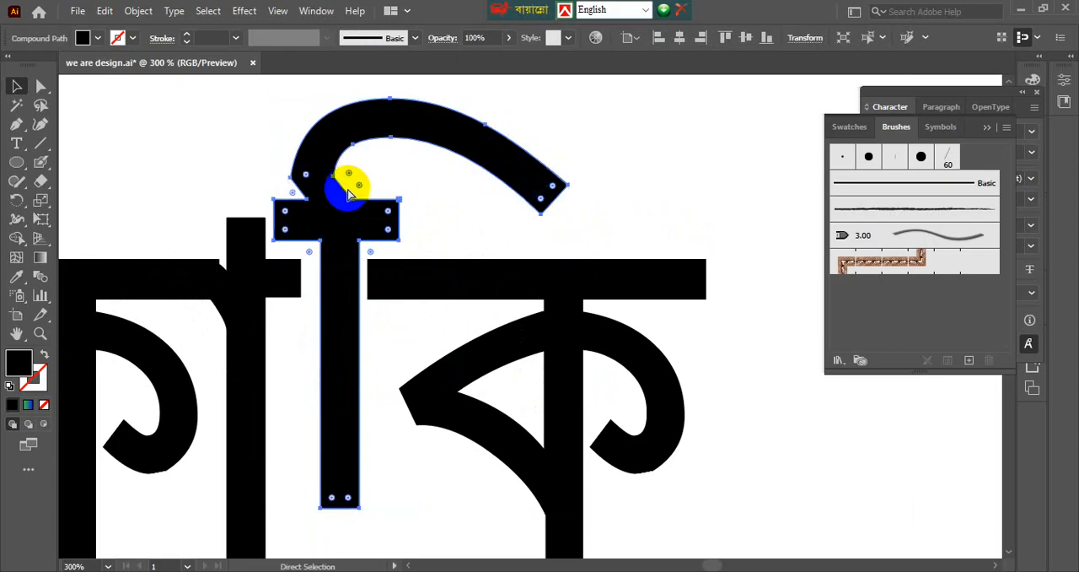
pyautogui.click(221, 137)
pyautogui.moveTo(226, 126); pyautogui.dragTo(213, 240)
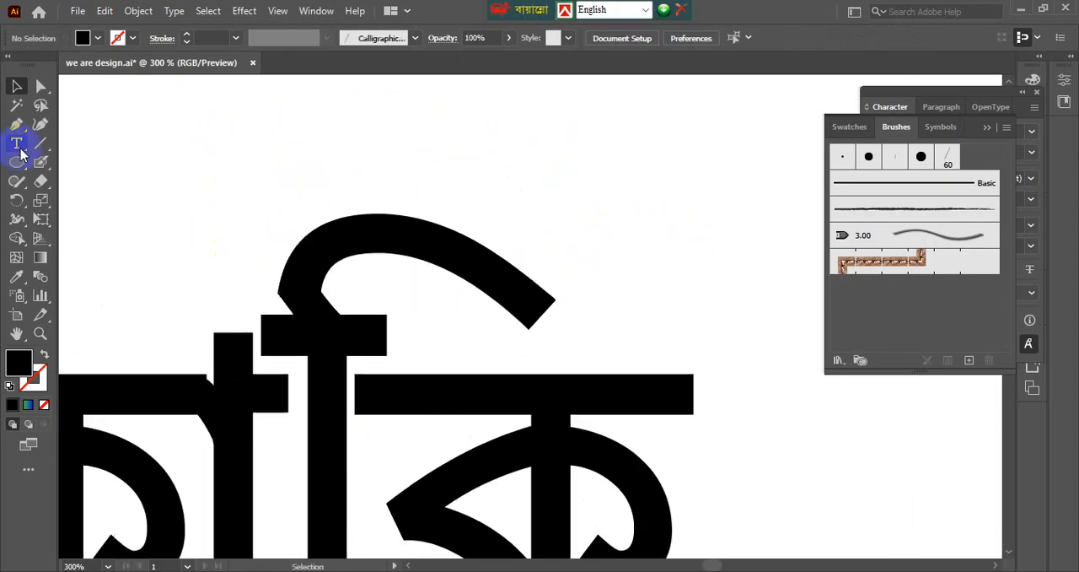
# Draw a rectangle covering the curl of the "ি" sign down to its crossbar, and select it together with the sign.
pyautogui.click(16, 144)
pyautogui.click(16, 162)
pyautogui.click(85, 157)
pyautogui.moveTo(221, 172); pyautogui.dragTo(654, 314)
pyautogui.press('v')
pyautogui.keyDown('shift'); pyautogui.click(475, 256); pyautogui.keyUp('shift')
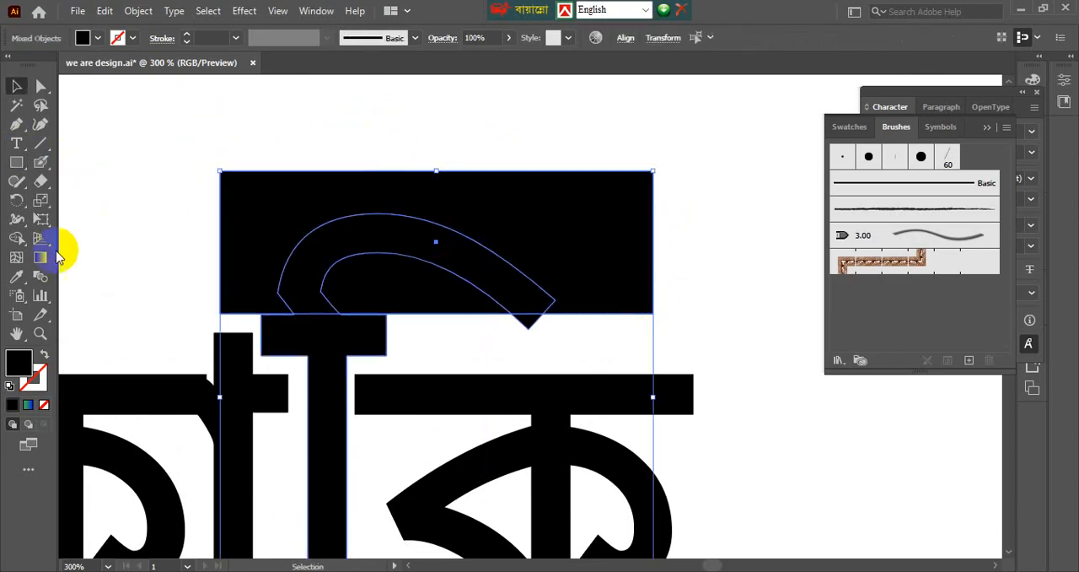
# Remove the sign's curl and the covering rectangle with the Shape Builder tool, leaving only the crossbar and stem.
pyautogui.click(16, 237)
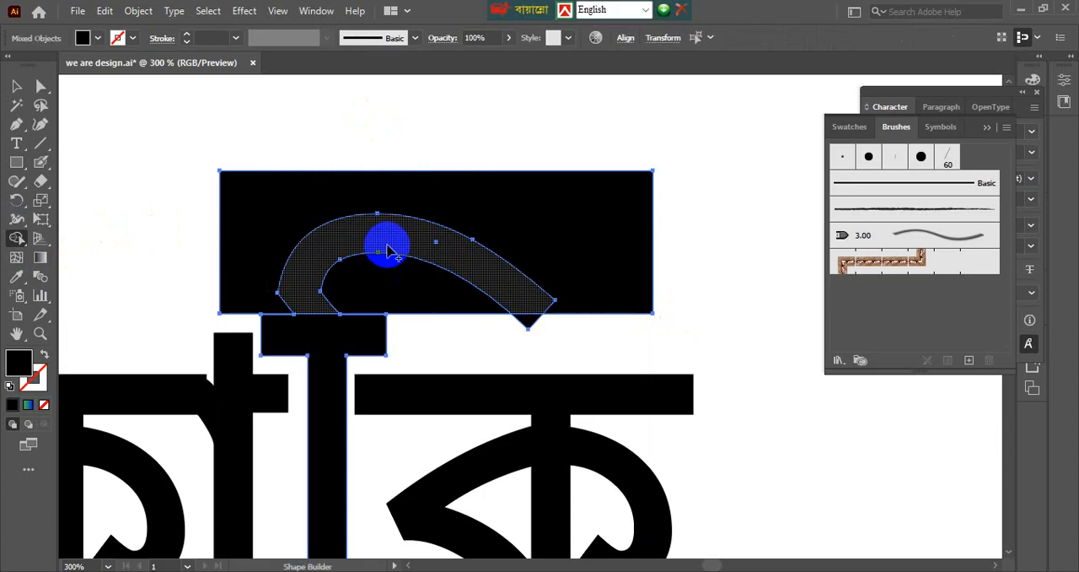
pyautogui.moveTo(388, 247)
pyautogui.mouseDown()
pyautogui.moveTo(407, 189)
pyautogui.moveTo(413, 231)
pyautogui.mouseUp()
pyautogui.moveTo(472, 305)
pyautogui.mouseDown()
pyautogui.moveTo(538, 323)
pyautogui.moveTo(523, 304)
pyautogui.mouseUp()
pyautogui.press('v')
# Move the cut-down stem of the "ি" sign back down so its crossbar overlaps the word's headline.
pyautogui.scroll(-3, 485, 245)
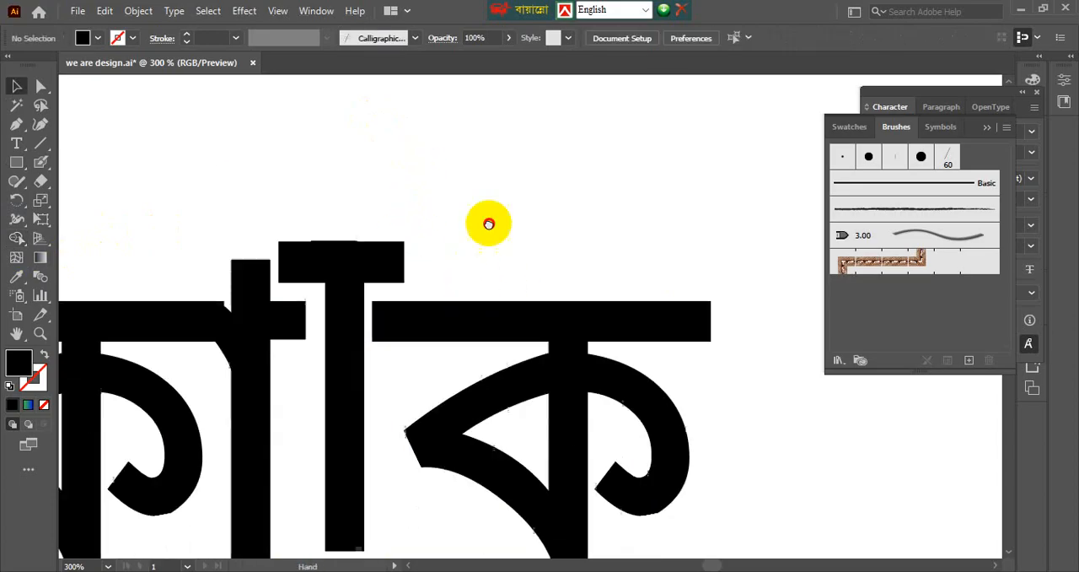
pyautogui.moveTo(351, 241); pyautogui.dragTo(360, 292)
pyautogui.scroll(3, 348, 321)
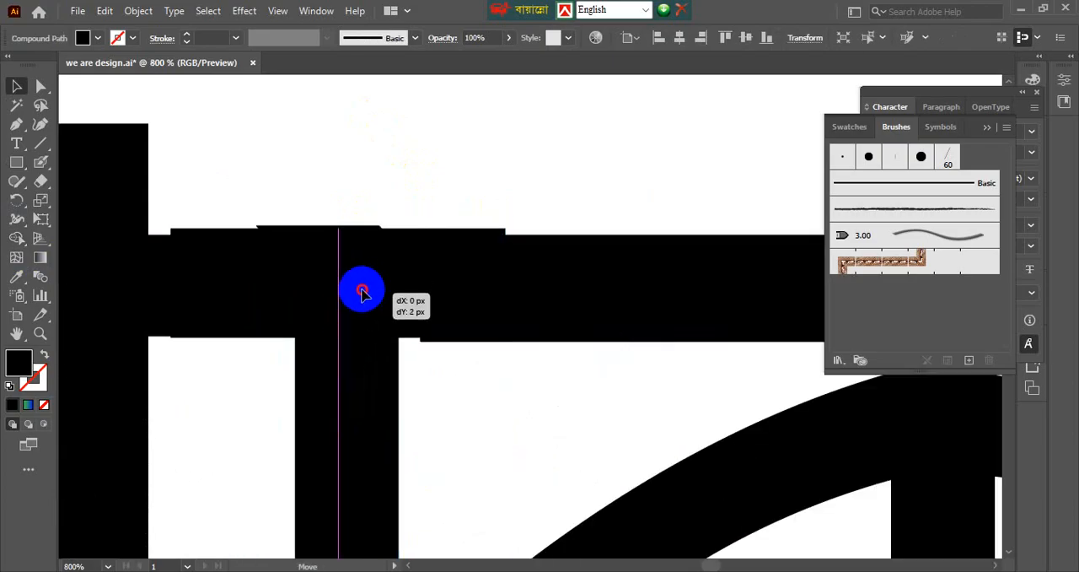
pyautogui.click(342, 140)
# Turn off Snap to Pixel.
pyautogui.click(281, 10)
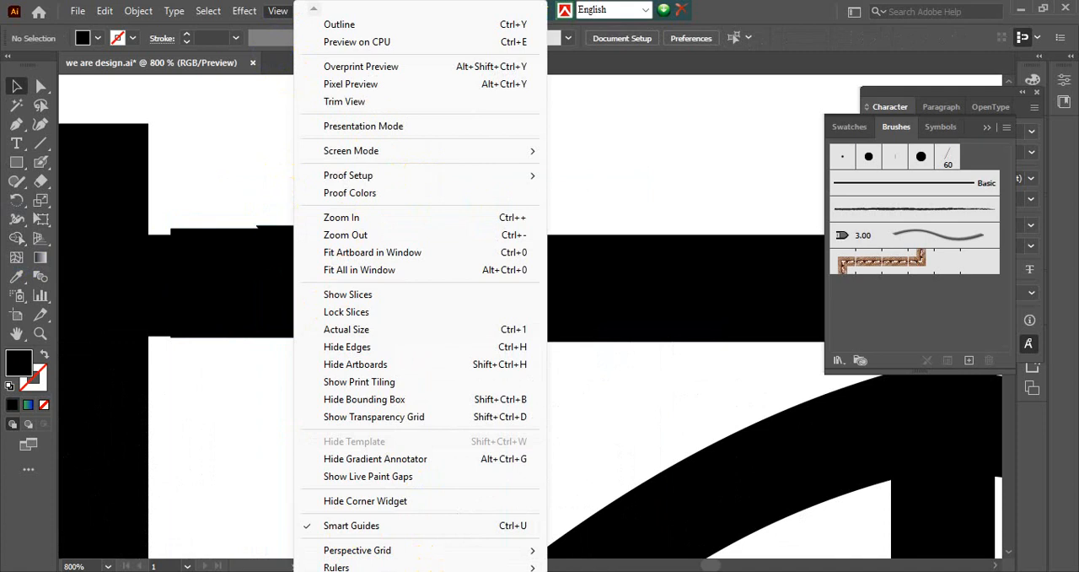
pyautogui.scroll(-5, 421, 295)
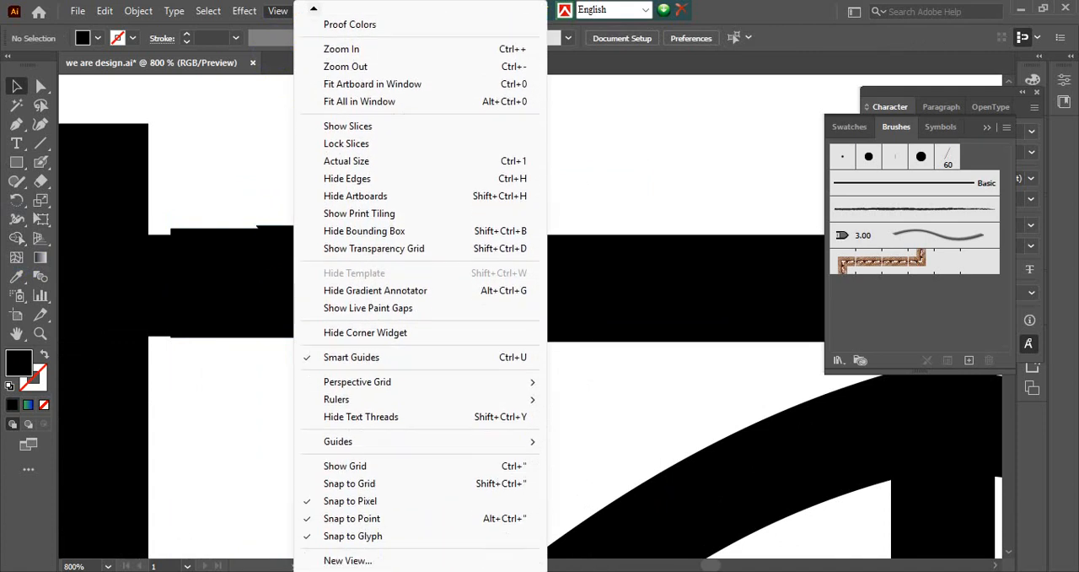
pyautogui.click(338, 501)
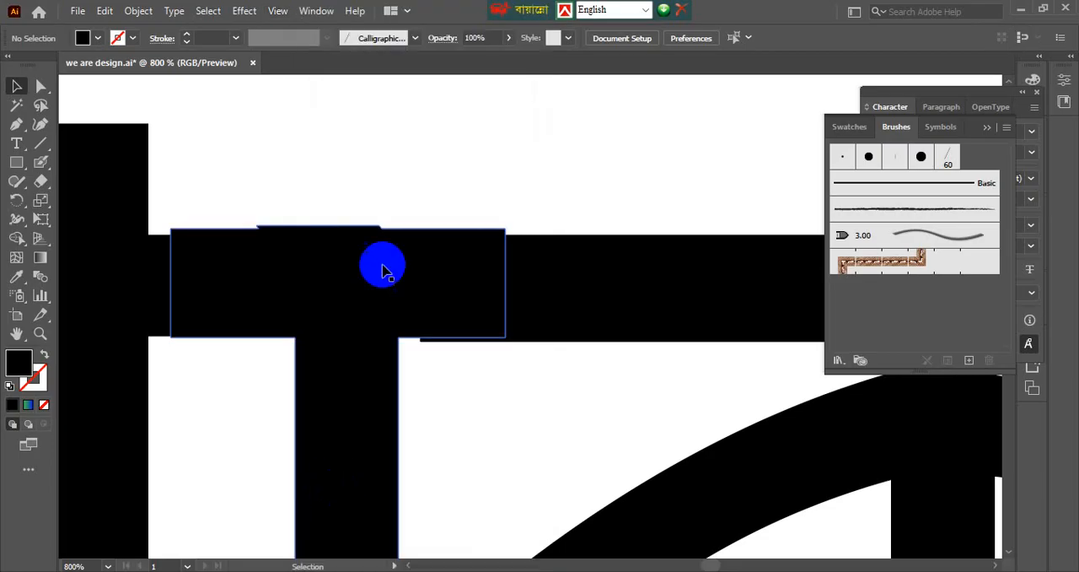
# Nudge the stem in small amounts until its crossbar lines up with the headlines of the neighbouring letters.
pyautogui.hotkey('ctrl', '+')
pyautogui.moveTo(376, 279); pyautogui.dragTo(376, 280)
pyautogui.click(438, 140)
pyautogui.scroll(-1, 438, 140)
pyautogui.moveTo(438, 140); pyautogui.dragTo(440, 222)
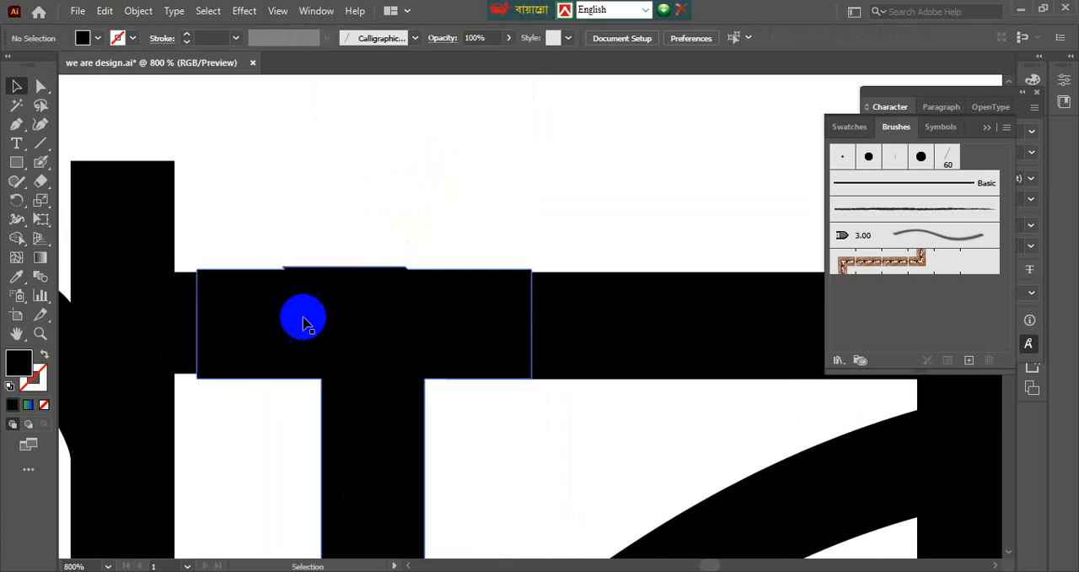
pyautogui.click(273, 340)
pyautogui.scroll(1, 272, 340)
pyautogui.moveTo(260, 354); pyautogui.dragTo(258, 350)
pyautogui.scroll(-3, 258, 349)
pyautogui.click(343, 196)
pyautogui.scroll(-2, 343, 197)
pyautogui.moveTo(430, 200); pyautogui.dragTo(379, 270)
pyautogui.scroll(-3, 423, 234)
pyautogui.scroll(1, 380, 269)
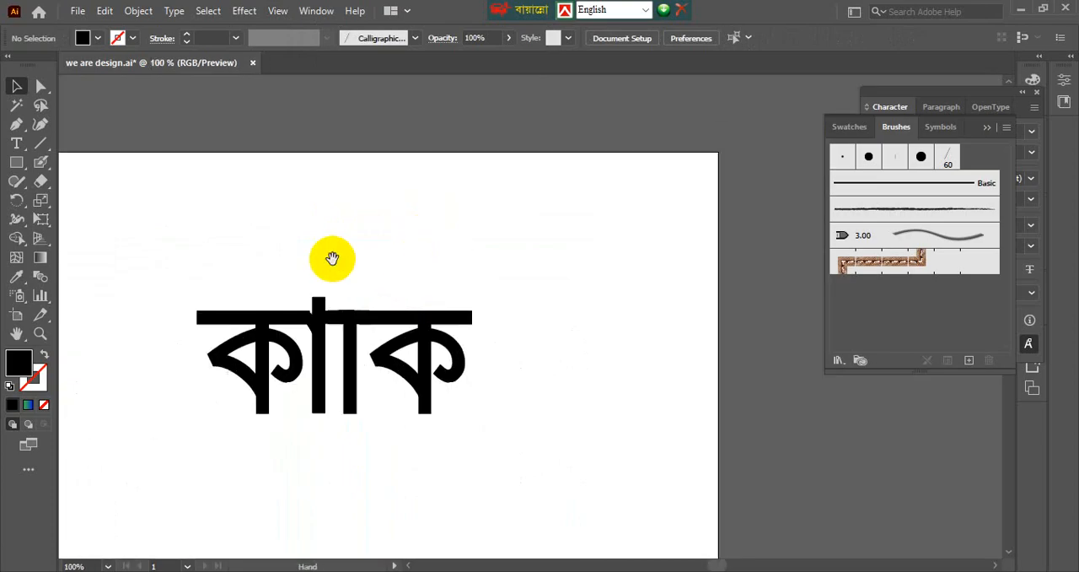
# Swap fill and stroke, and draw an open Pen curve from the stem's top up and right over the second "ক".
pyautogui.hscroll(-1, 332, 256)
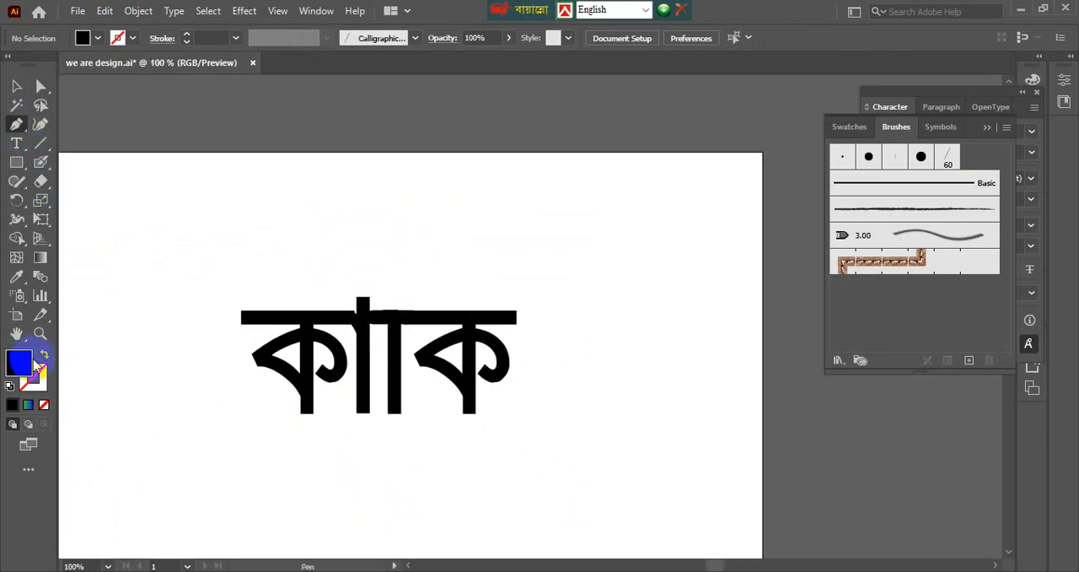
pyautogui.click(45, 355)
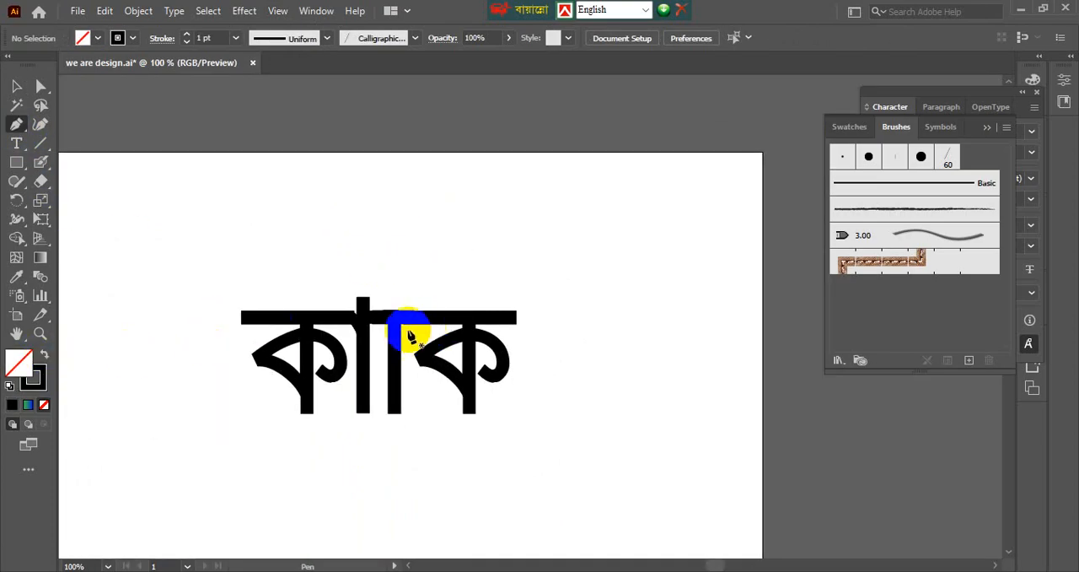
pyautogui.click(393, 334)
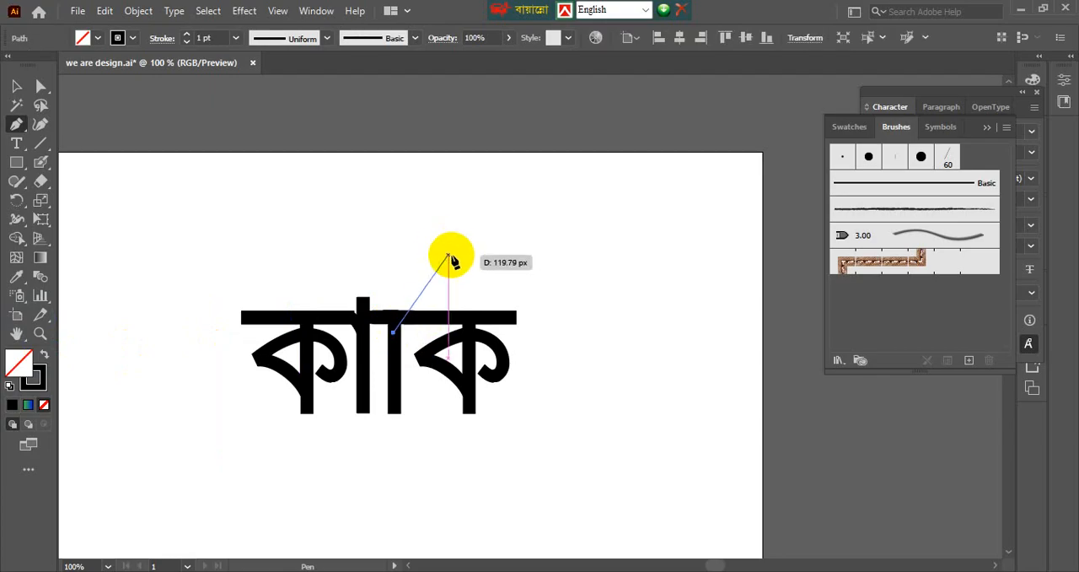
pyautogui.moveTo(492, 246); pyautogui.dragTo(604, 250)
pyautogui.click(492, 248)
pyautogui.click(16, 90)
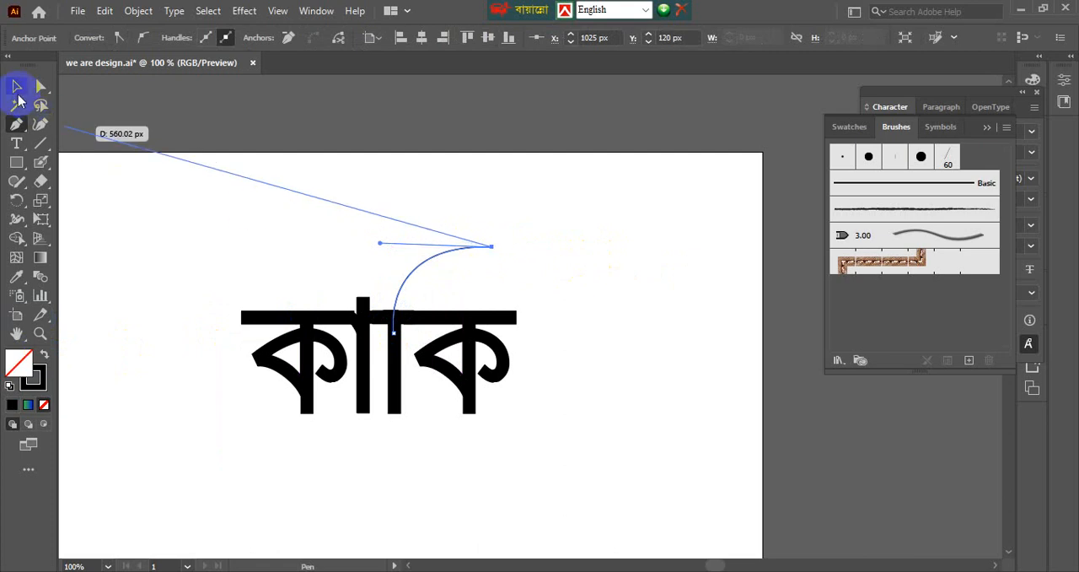
# Select the newly drawn curve and set its stroke weight to 19 pt.
pyautogui.click(305, 205)
pyautogui.scroll(2, 482, 266)
pyautogui.click(460, 221)
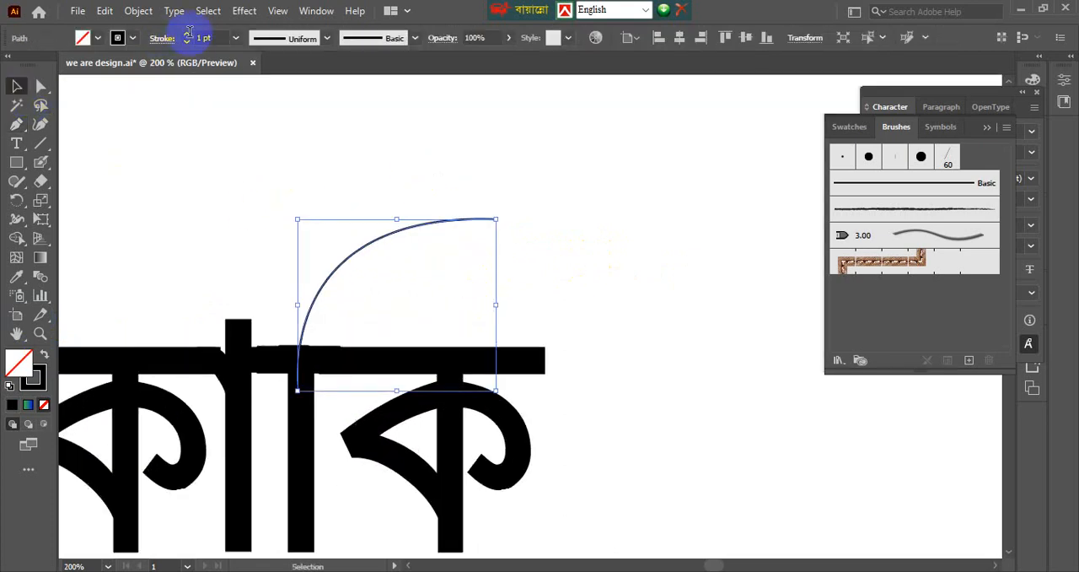
pyautogui.scroll(18, 205, 38)
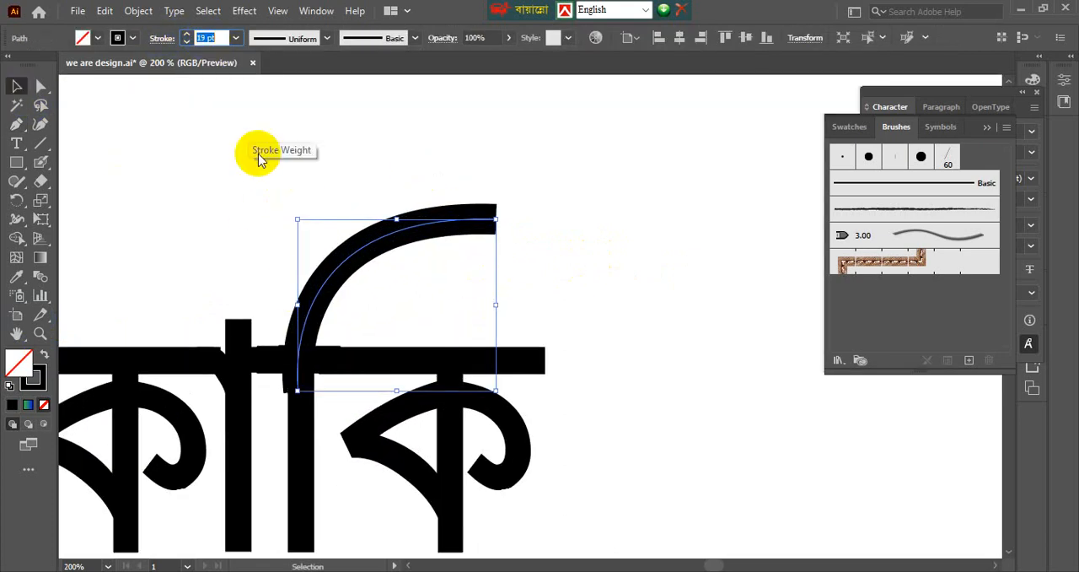
pyautogui.click(376, 301)
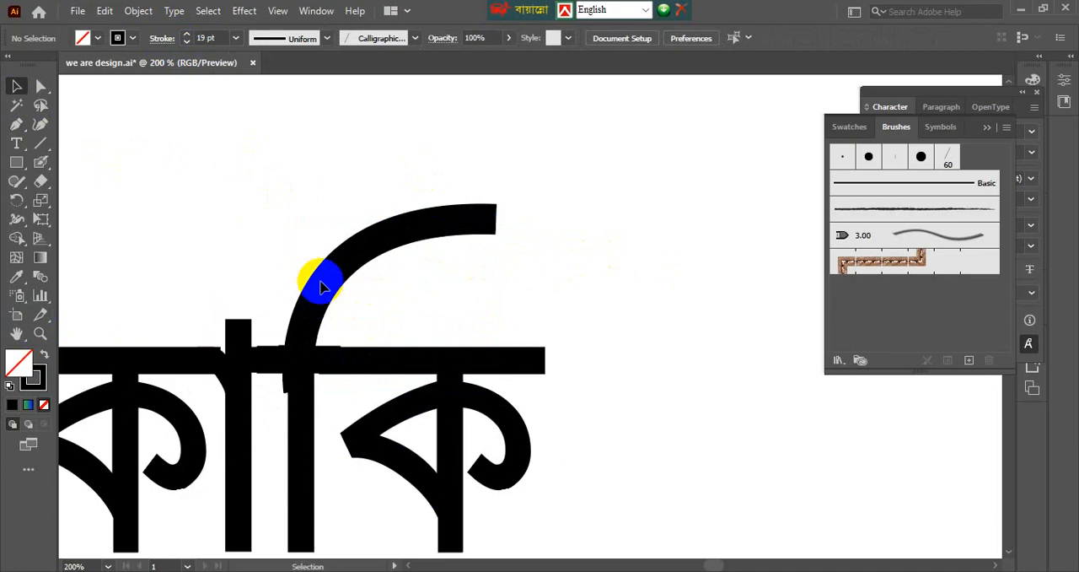
# Reduce the curve's stroke weight to 16 pt to match the thickness of the stem.
pyautogui.moveTo(328, 286); pyautogui.dragTo(334, 287)
pyautogui.click(212, 38)
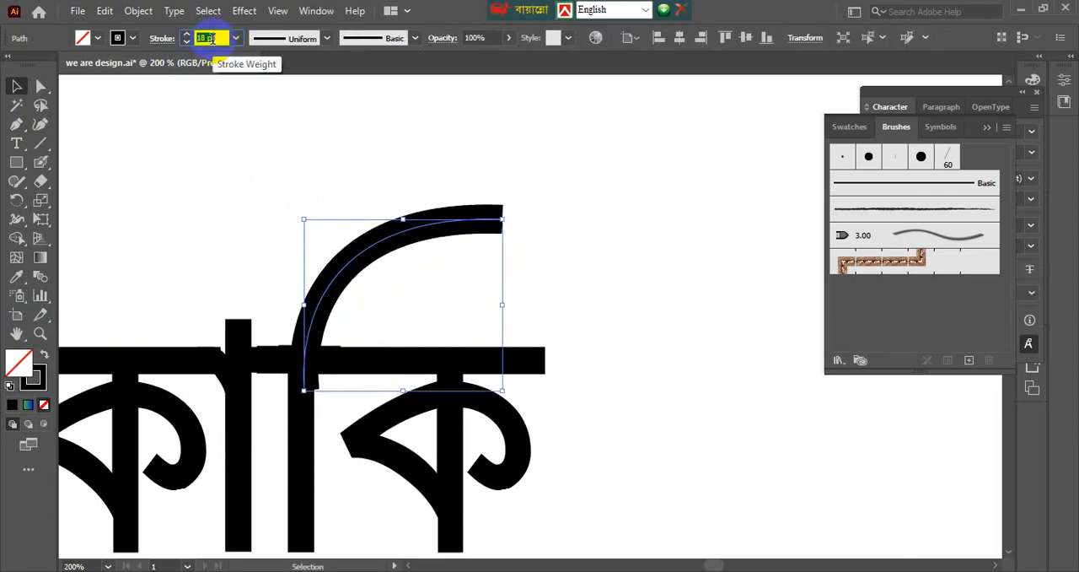
pyautogui.click(273, 212)
pyautogui.click(363, 253)
pyautogui.hotkey('ctrl', 'z')
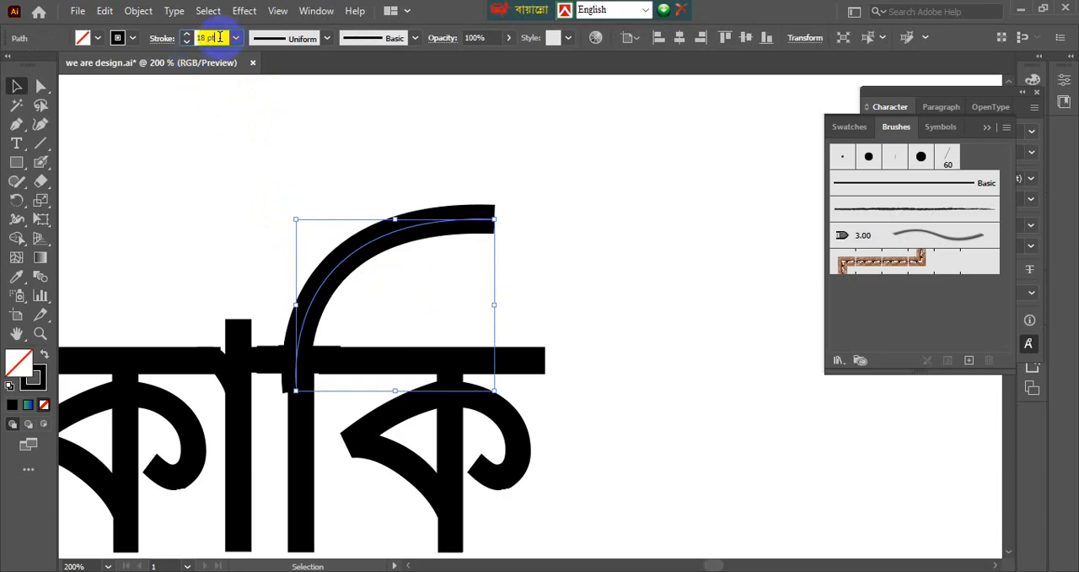
pyautogui.press('Down')
pyautogui.click(208, 151)
# Shift the curve slightly sideways so its lower end sits directly over the stem of the "ি" sign.
pyautogui.moveTo(259, 192); pyautogui.dragTo(486, 272)
pyautogui.press('Right')
pyautogui.click(440, 275)
pyautogui.scroll(1, 347, 308)
pyautogui.scroll(1, 347, 309)
pyautogui.moveTo(292, 299); pyautogui.dragTo(289, 296)
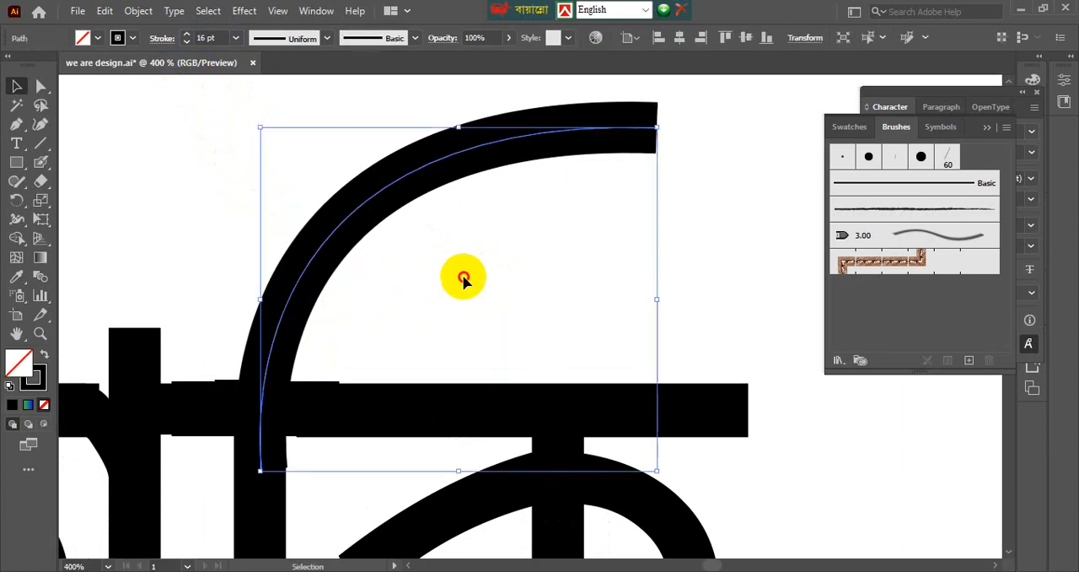
pyautogui.click(463, 277)
# Flare the curve's free end with the Width tool to a width of about 48.5 px.
pyautogui.scroll(-2, 530, 241)
pyautogui.moveTo(367, 181); pyautogui.dragTo(523, 278)
pyautogui.click(560, 279)
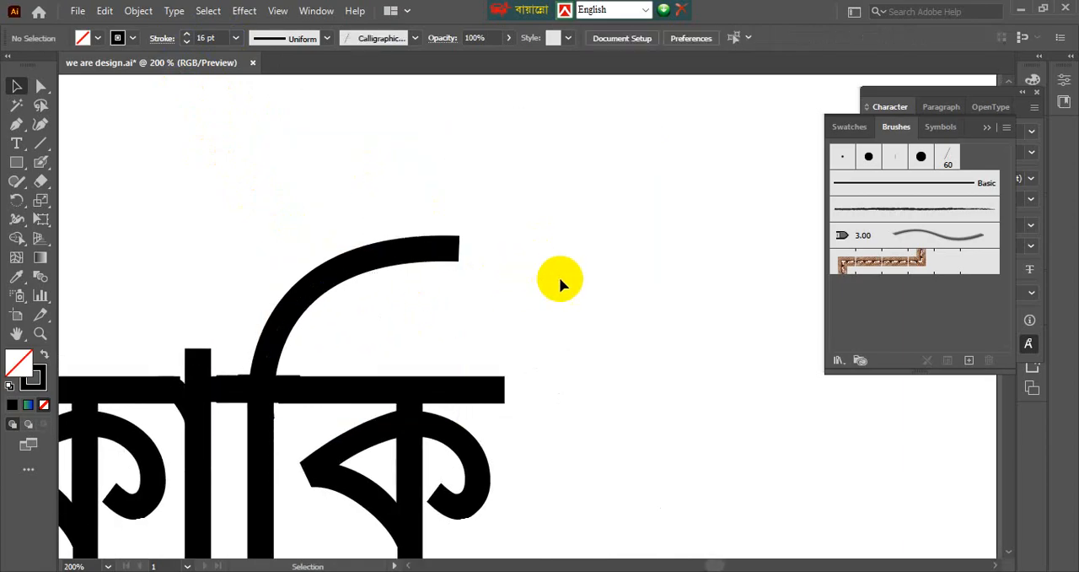
pyautogui.scroll(-2, 559, 279)
pyautogui.moveTo(448, 248); pyautogui.dragTo(505, 298)
pyautogui.click(505, 298)
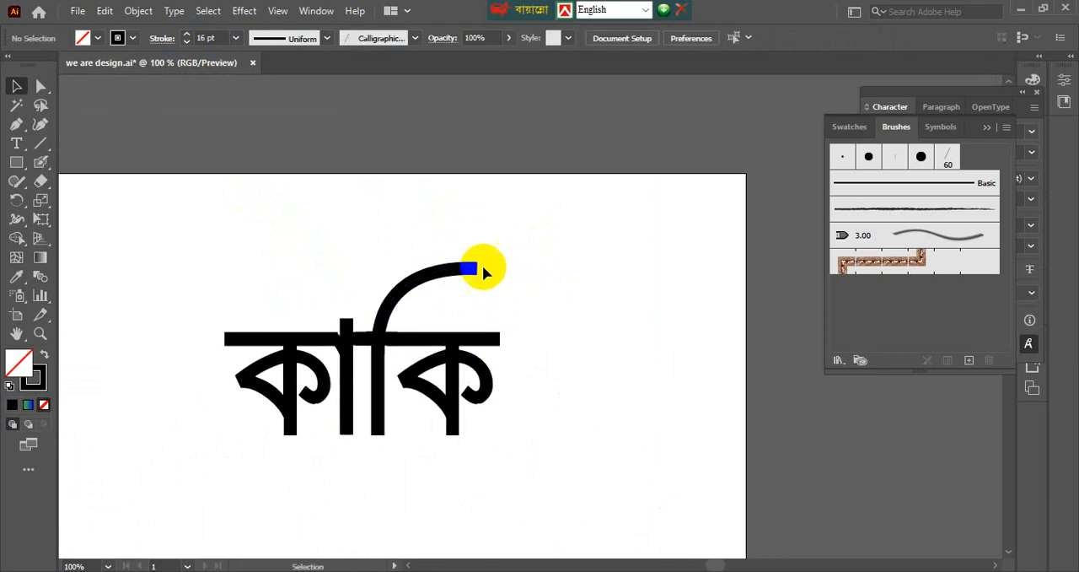
pyautogui.moveTo(396, 232); pyautogui.dragTo(502, 279)
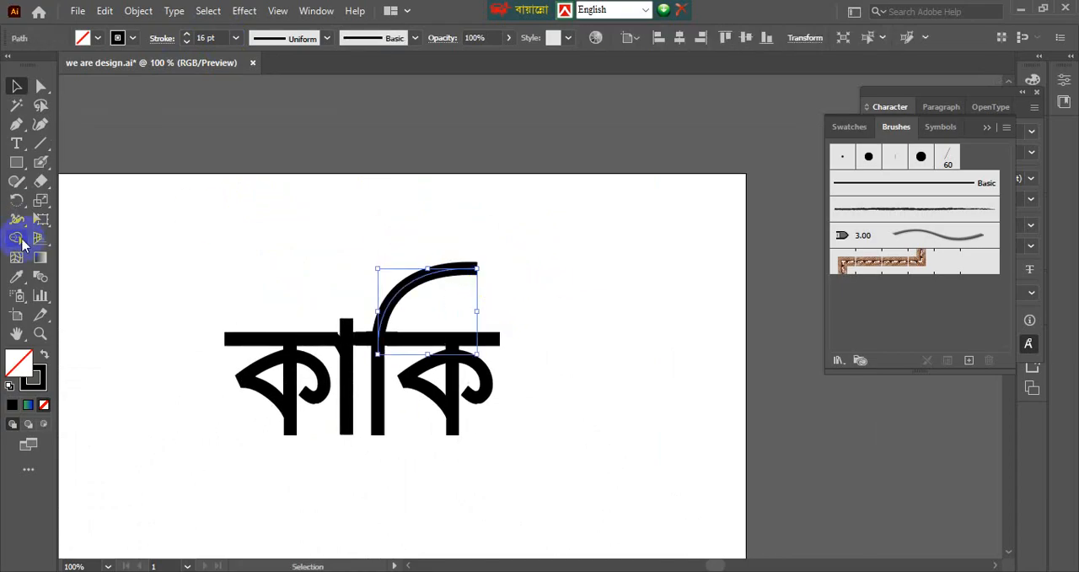
pyautogui.moveTo(17, 219); pyautogui.dragTo(100, 219)
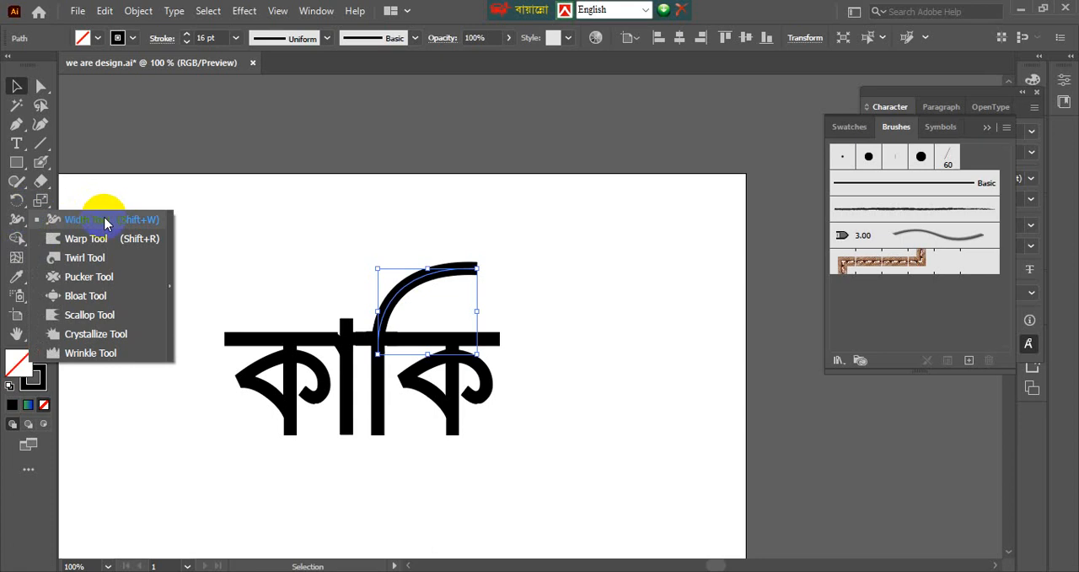
pyautogui.moveTo(105, 222); pyautogui.dragTo(105, 222)
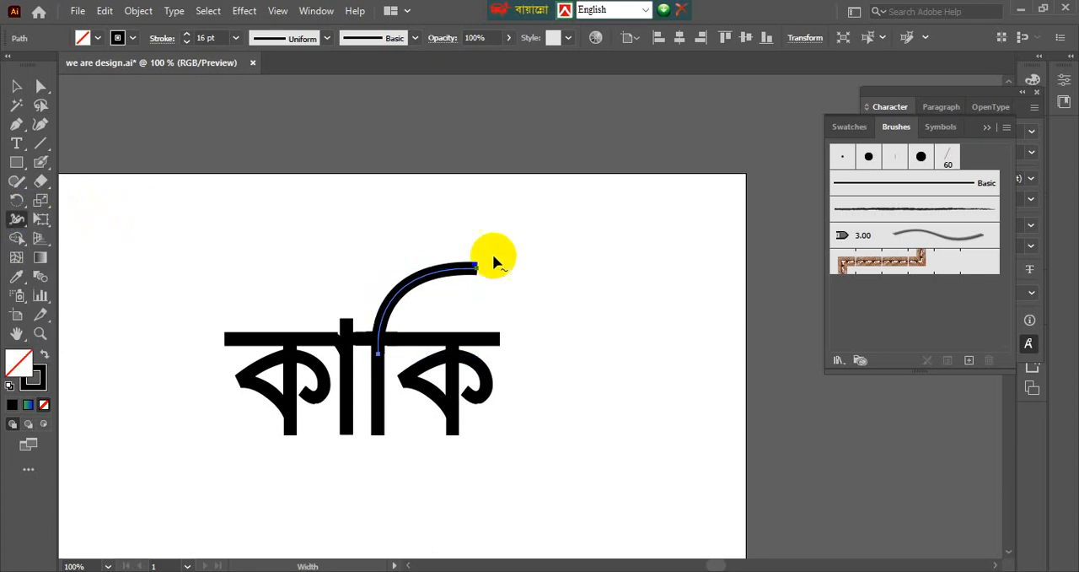
pyautogui.scroll(1, 474, 282)
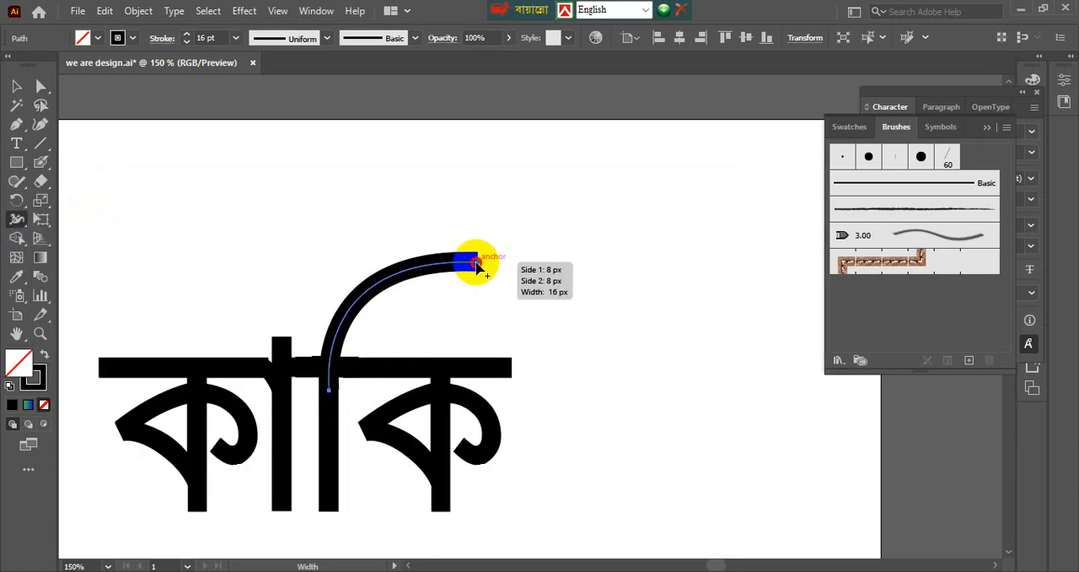
pyautogui.moveTo(477, 264); pyautogui.dragTo(478, 288)
pyautogui.press('v')
pyautogui.click(559, 288)
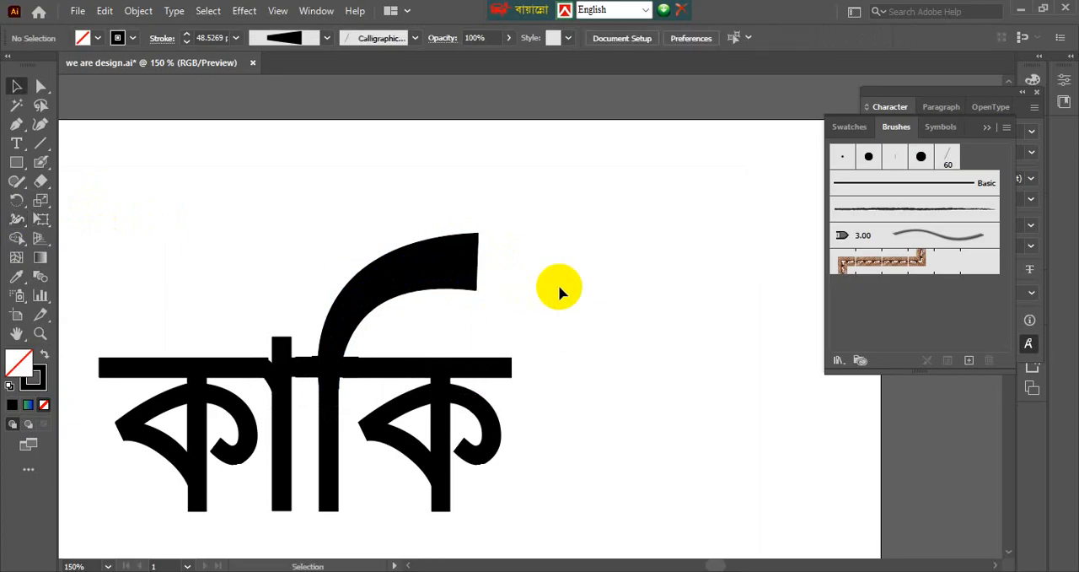
# Narrow the curve's free end with the Width tool and widen it again to about 48.3 px.
pyautogui.click(446, 265)
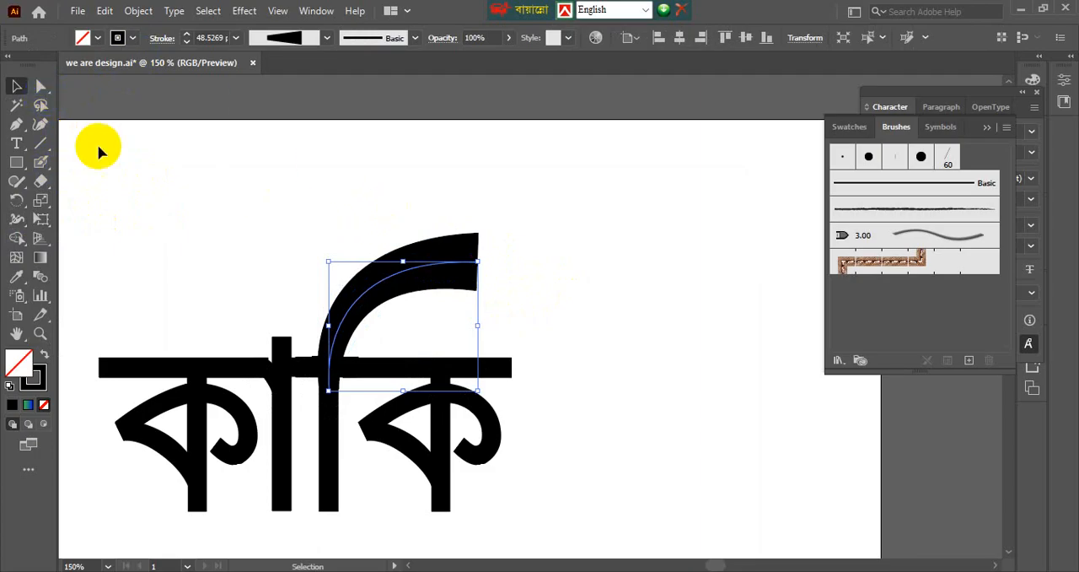
pyautogui.moveTo(21, 223); pyautogui.dragTo(67, 220)
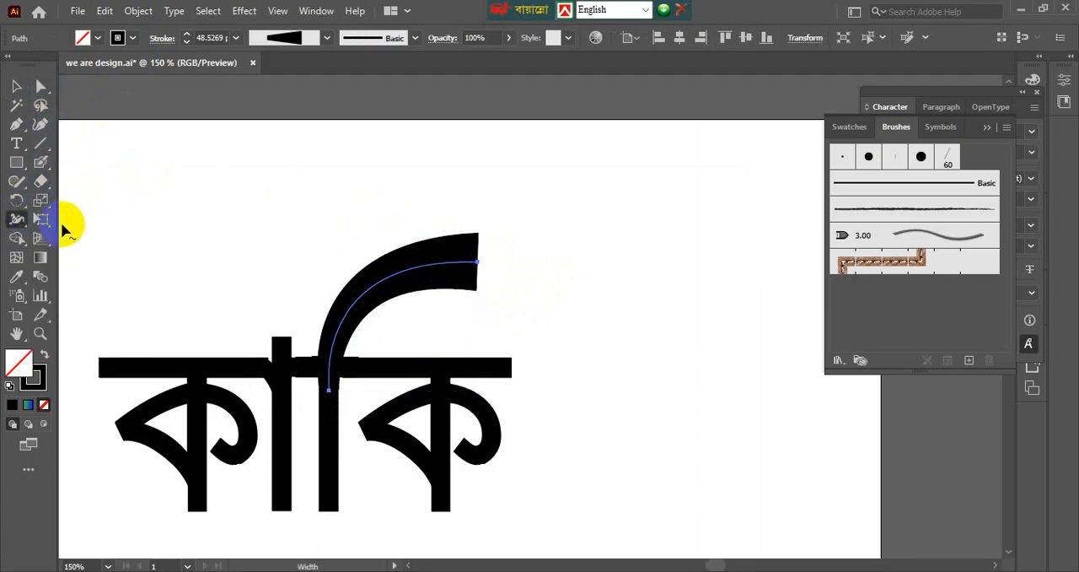
pyautogui.moveTo(476, 265); pyautogui.dragTo(479, 253)
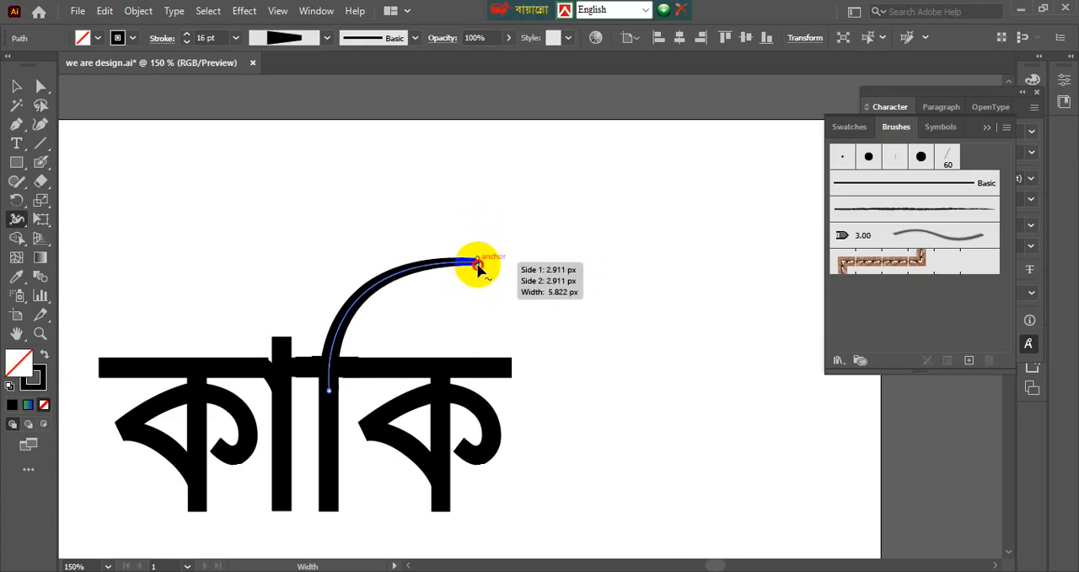
pyautogui.moveTo(477, 265)
pyautogui.mouseDown()
pyautogui.moveTo(481, 303)
pyautogui.moveTo(475, 294)
pyautogui.mouseUp()
pyautogui.press('v')
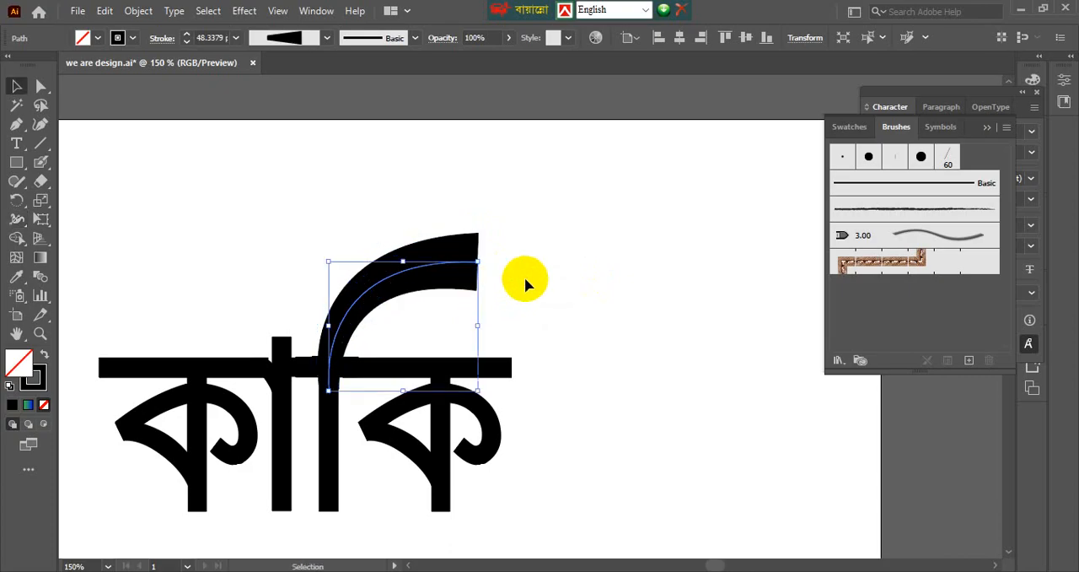
pyautogui.click(525, 276)
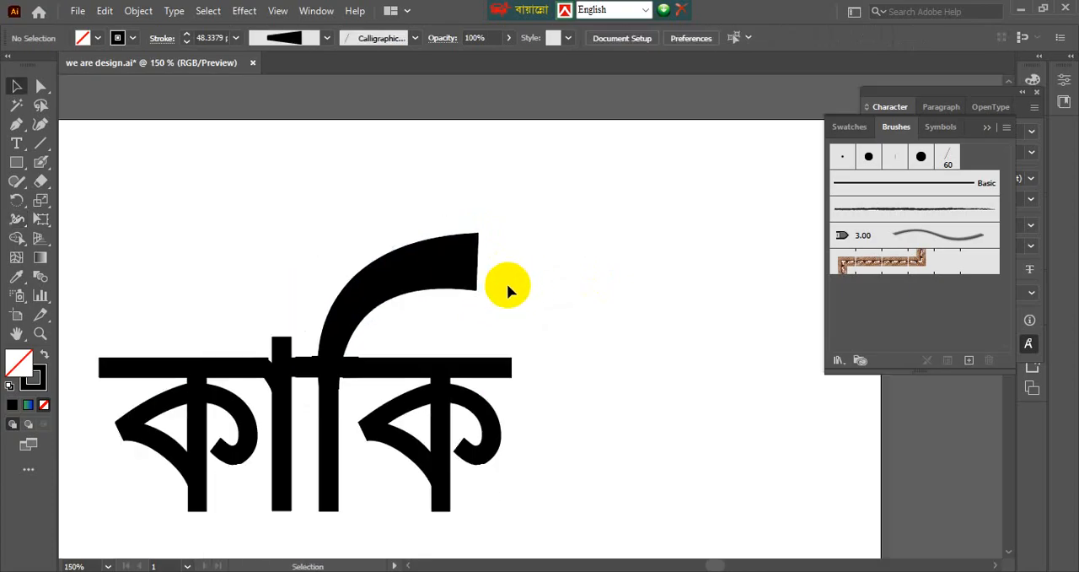
# Move the curve's end anchor right and slightly down with Direct Selection, until it is above the right end of the headline.
pyautogui.click(414, 245)
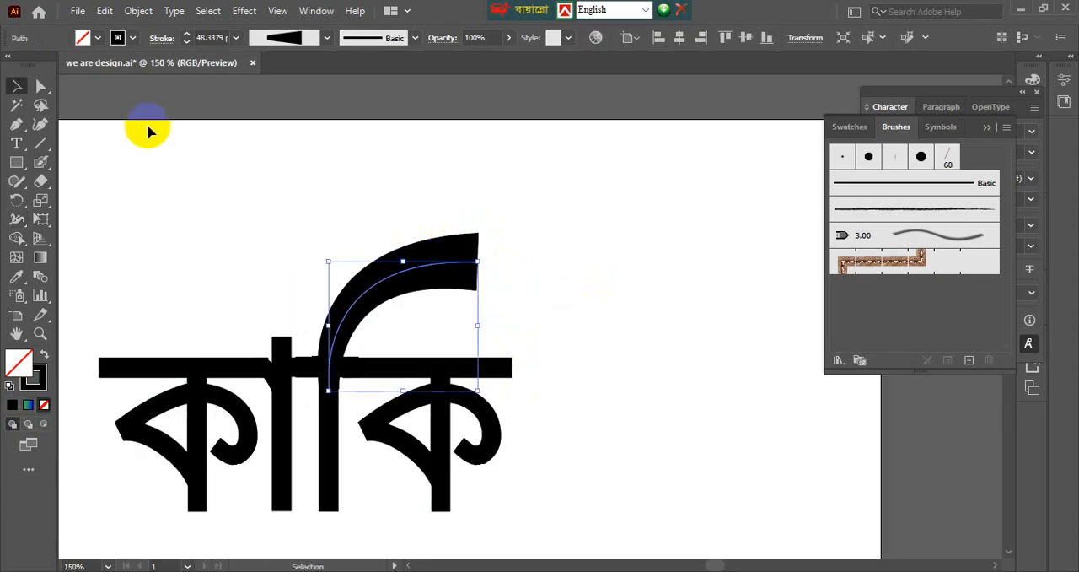
pyautogui.click(40, 86)
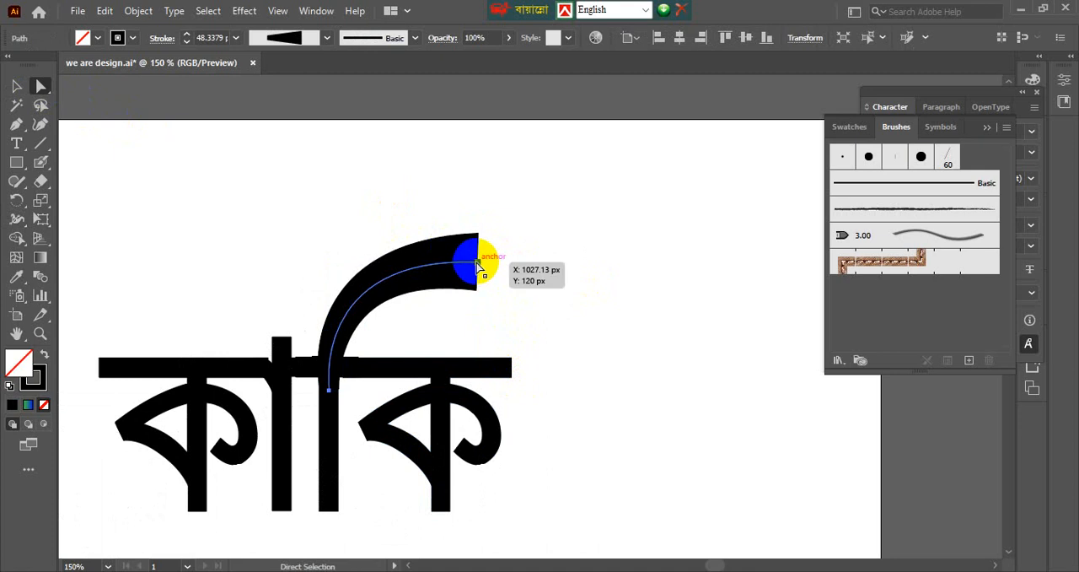
pyautogui.moveTo(476, 261); pyautogui.dragTo(512, 268)
pyautogui.hotkey('ctrl', 'z')
pyautogui.click(421, 226)
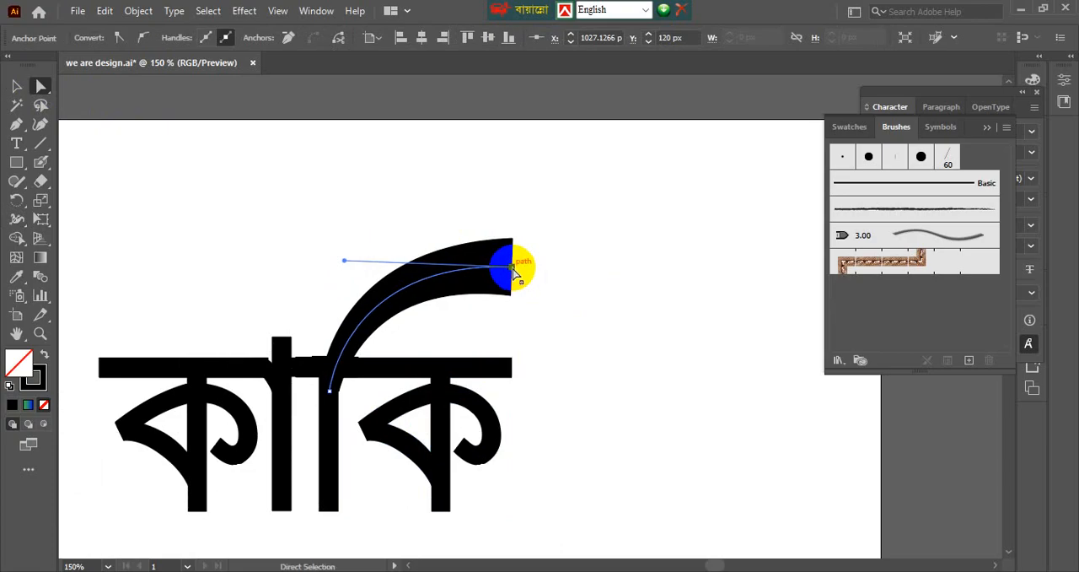
pyautogui.click(551, 301)
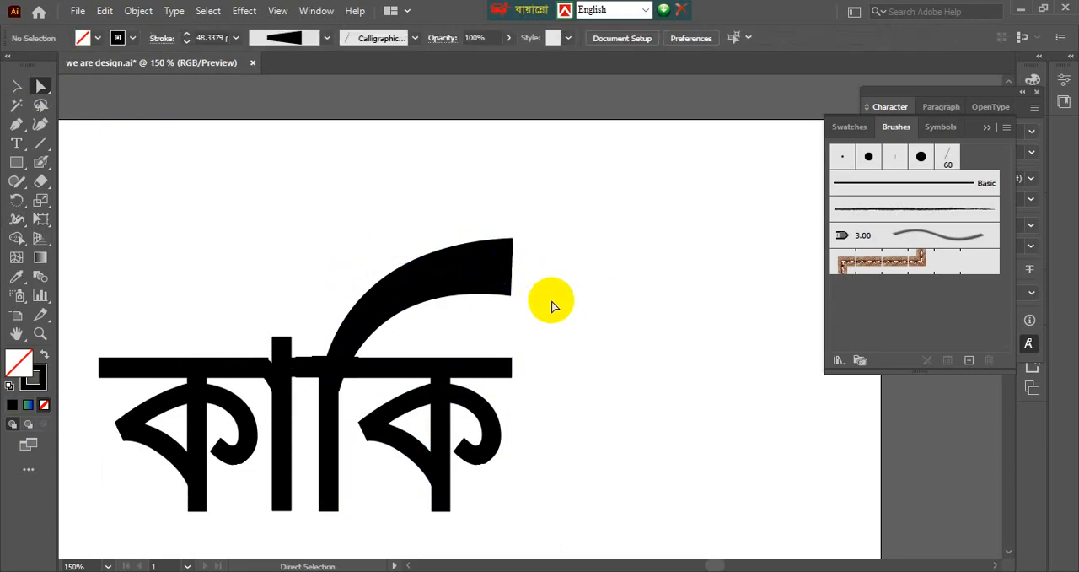
# Extend the end anchor's handle further left so the curve rises more steeply out of the stem.
pyautogui.click(353, 394)
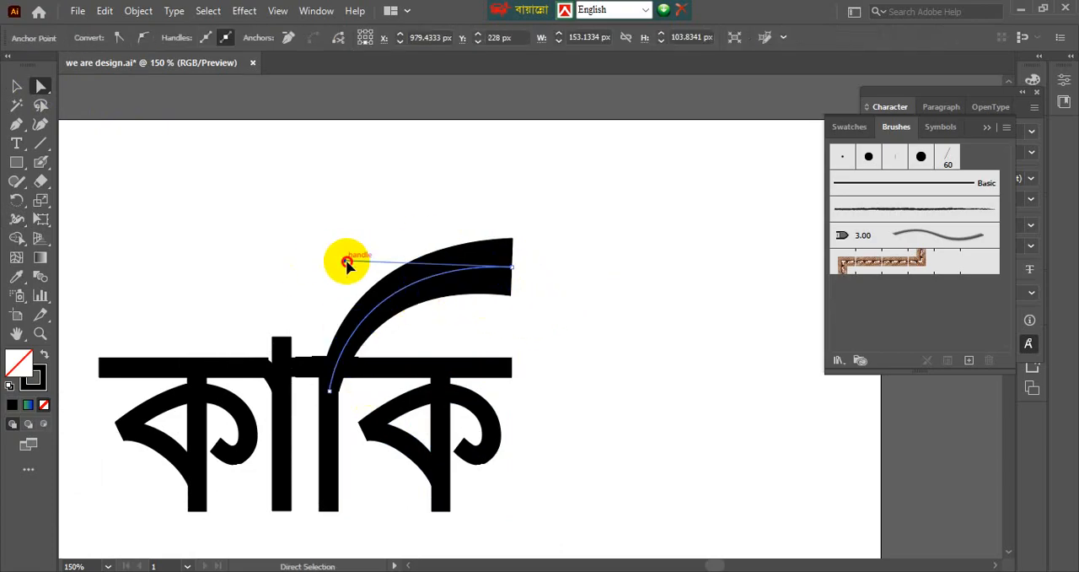
pyautogui.moveTo(347, 263); pyautogui.dragTo(301, 256)
pyautogui.click(352, 324)
pyautogui.click(355, 310)
pyautogui.click(251, 242)
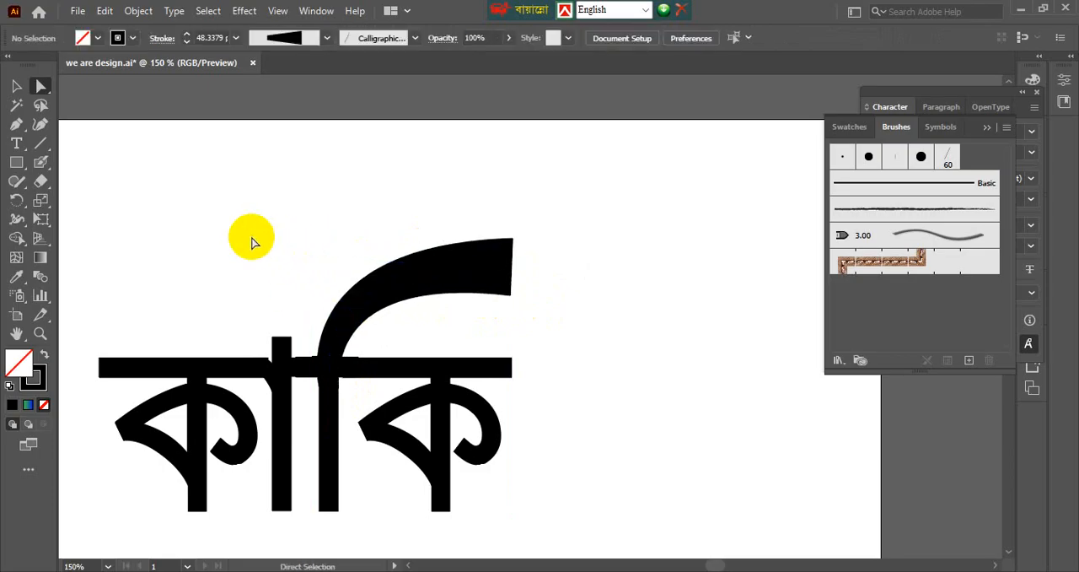
# Examine how the curve's base meets the stem and headline, both close up and across the whole word.
pyautogui.scroll(1, 340, 380)
pyautogui.press('v')
pyautogui.scroll(-2, 436, 300)
pyautogui.press('space')
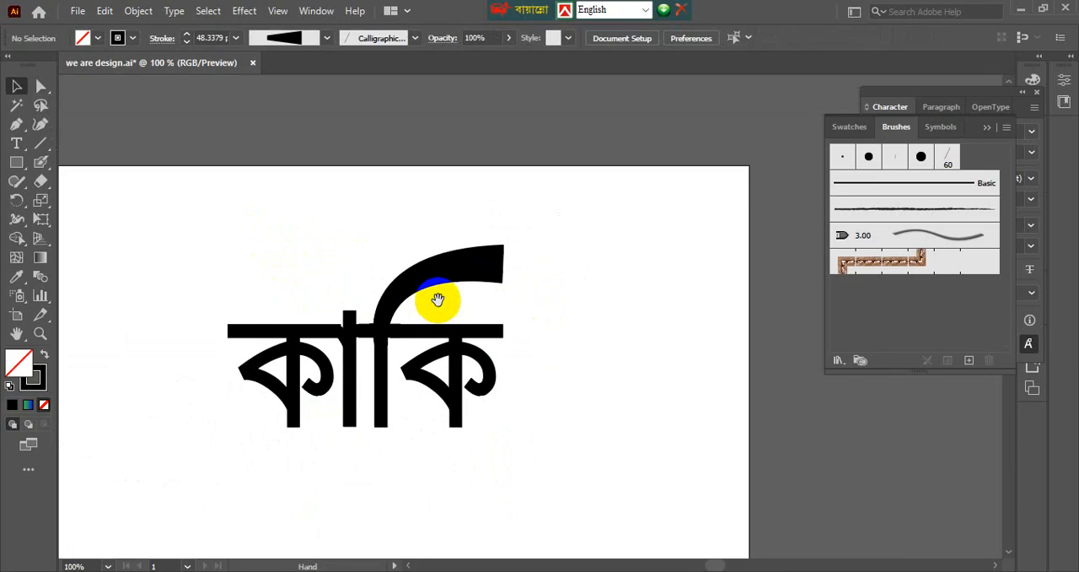
pyautogui.scroll(3, 410, 357)
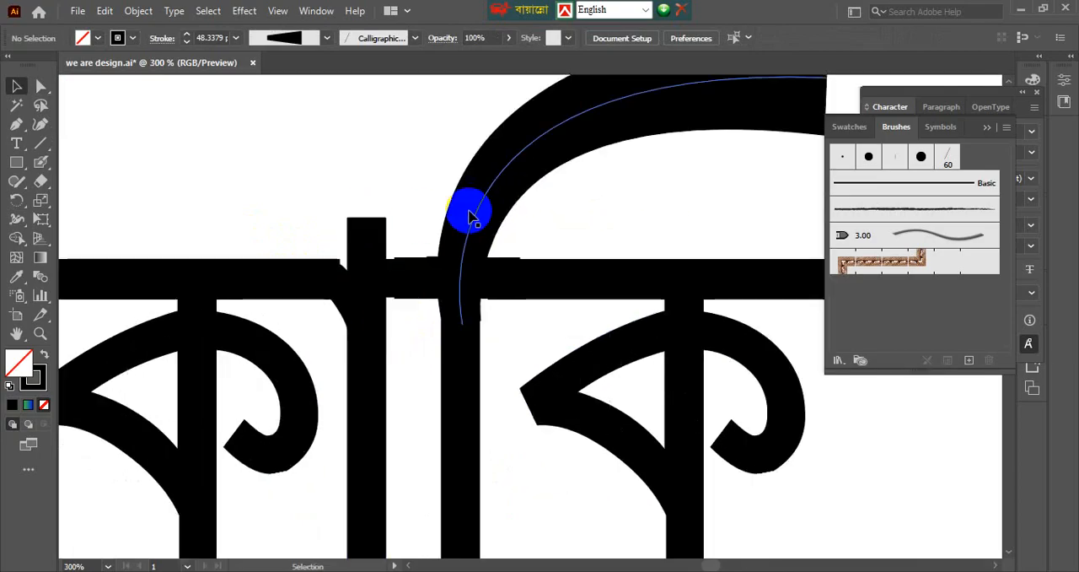
pyautogui.scroll(2, 450, 270)
pyautogui.click(398, 261)
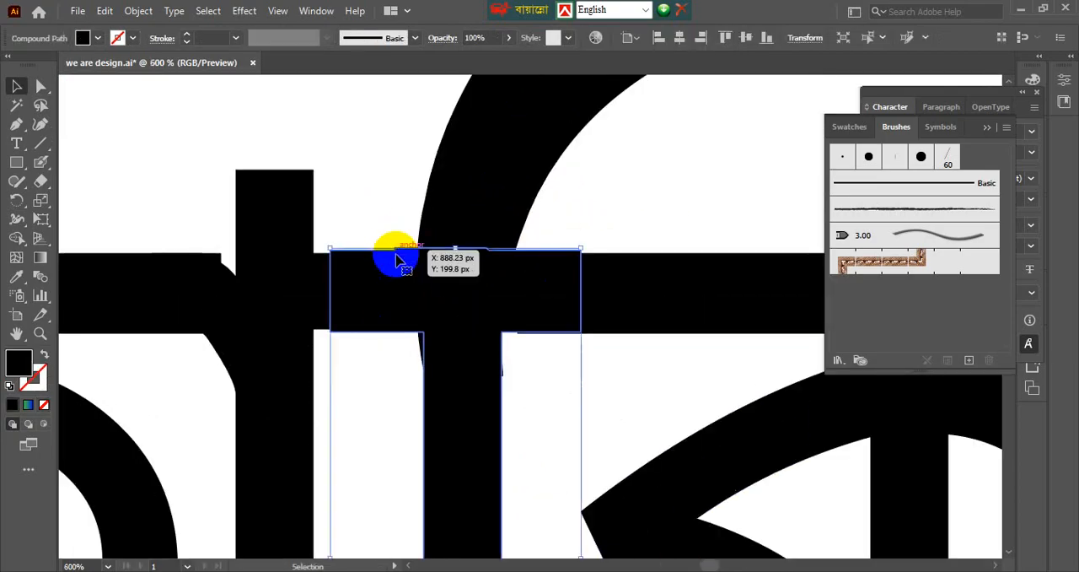
pyautogui.scroll(2, 398, 281)
pyautogui.click(415, 425)
pyautogui.scroll(-5, 407, 396)
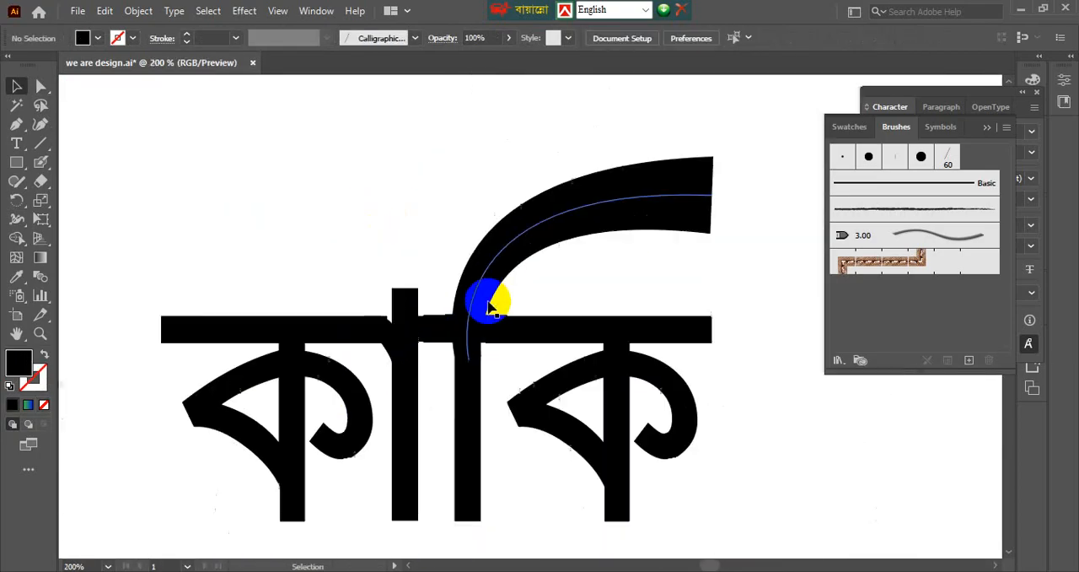
pyautogui.hscroll(3, 489, 305)
pyautogui.click(430, 272)
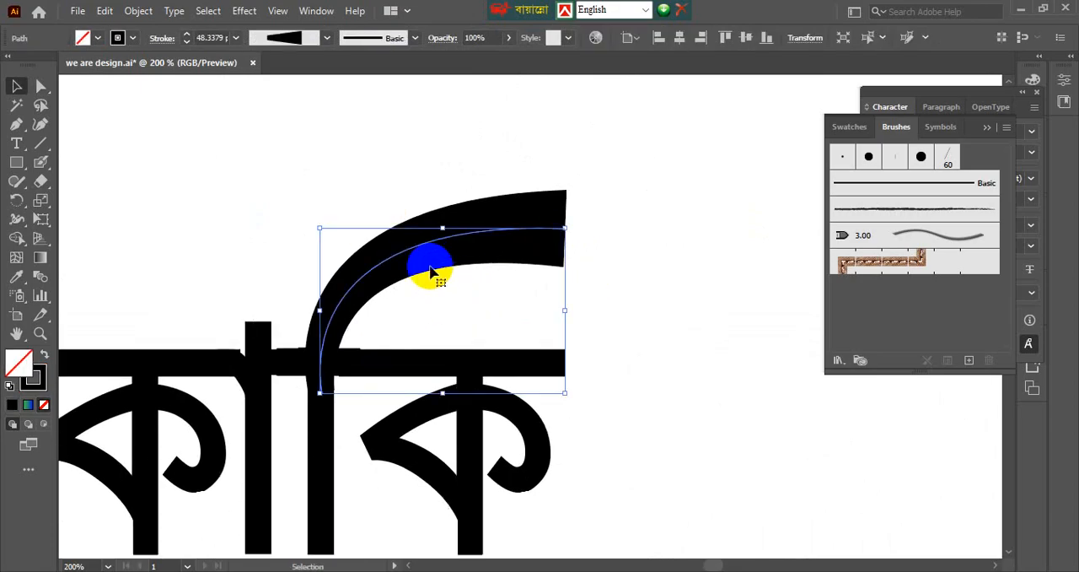
pyautogui.scroll(-2, 430, 272)
pyautogui.click(535, 304)
pyautogui.scroll(1, 502, 282)
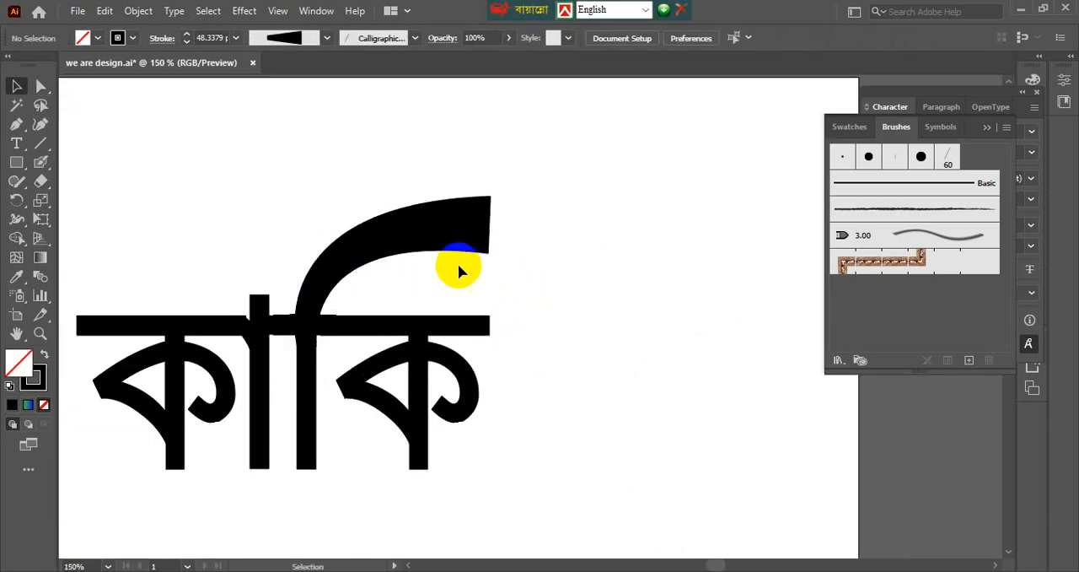
# Add an anchor point near the middle of the flared curve with the Reshape tool.
pyautogui.click(458, 266)
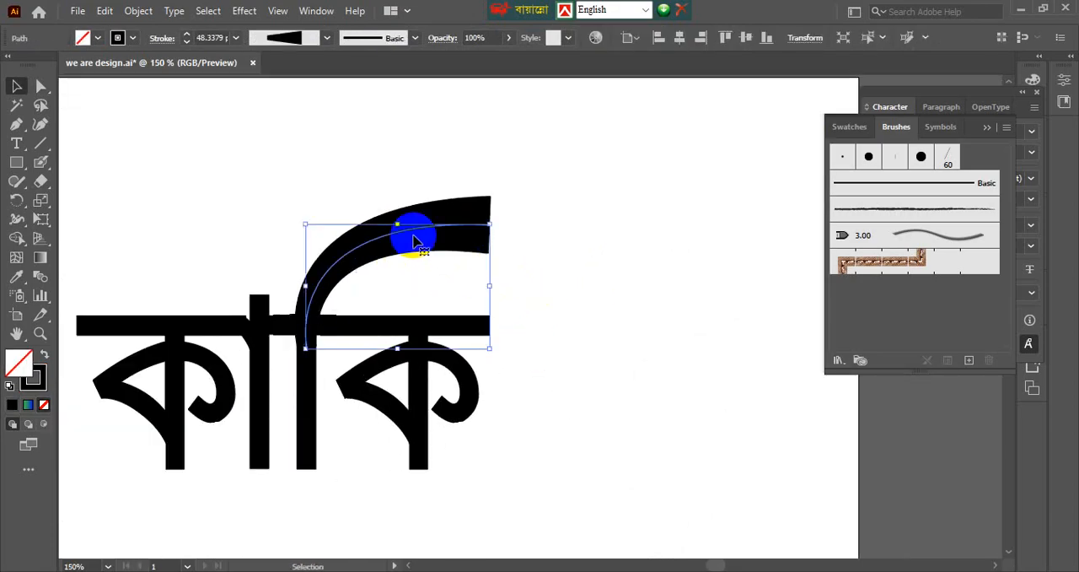
pyautogui.click(19, 130)
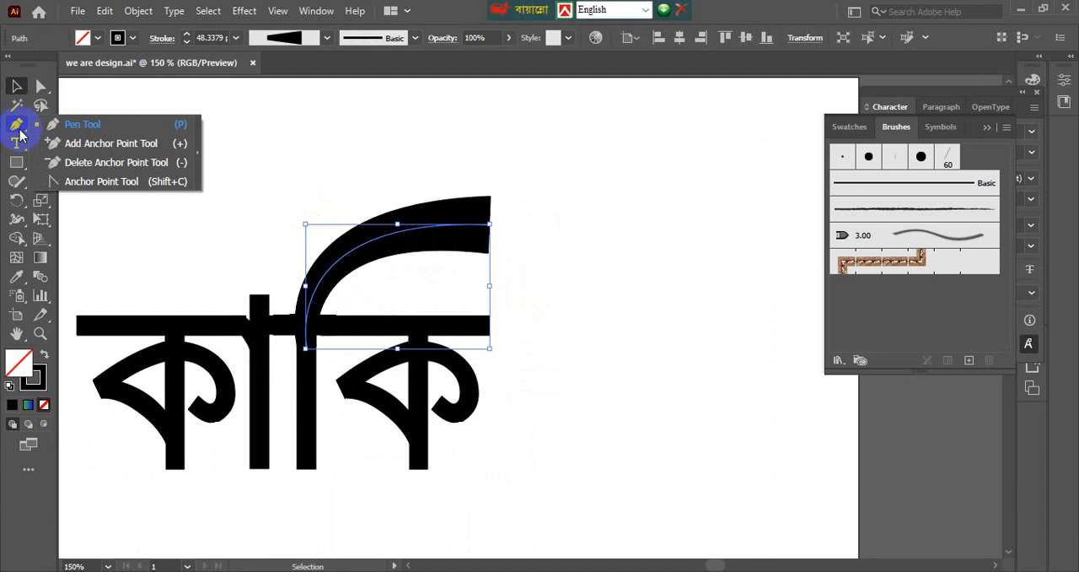
pyautogui.click(42, 217)
pyautogui.click(42, 201)
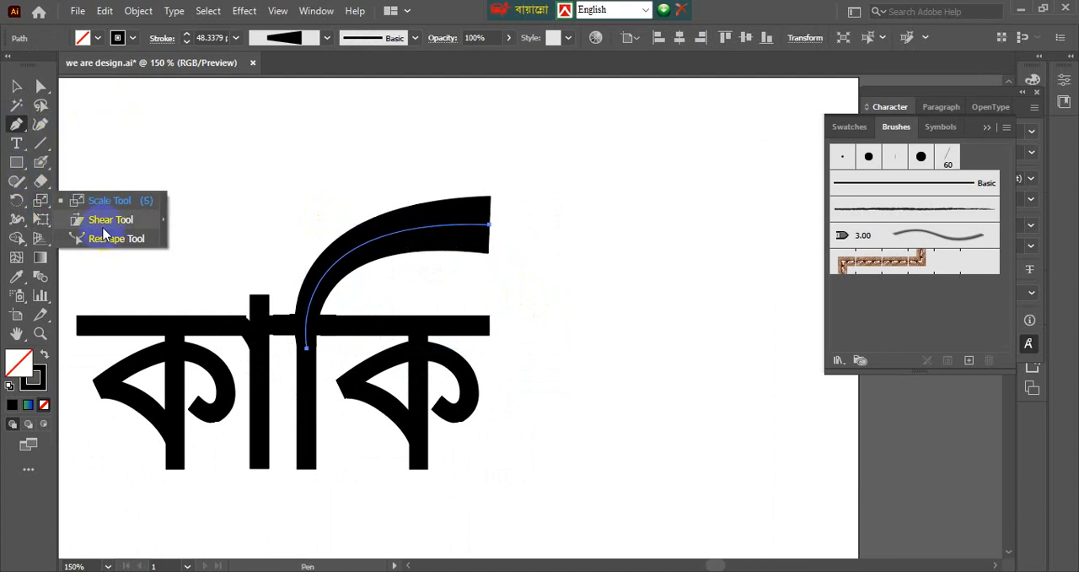
pyautogui.click(108, 240)
pyautogui.click(381, 236)
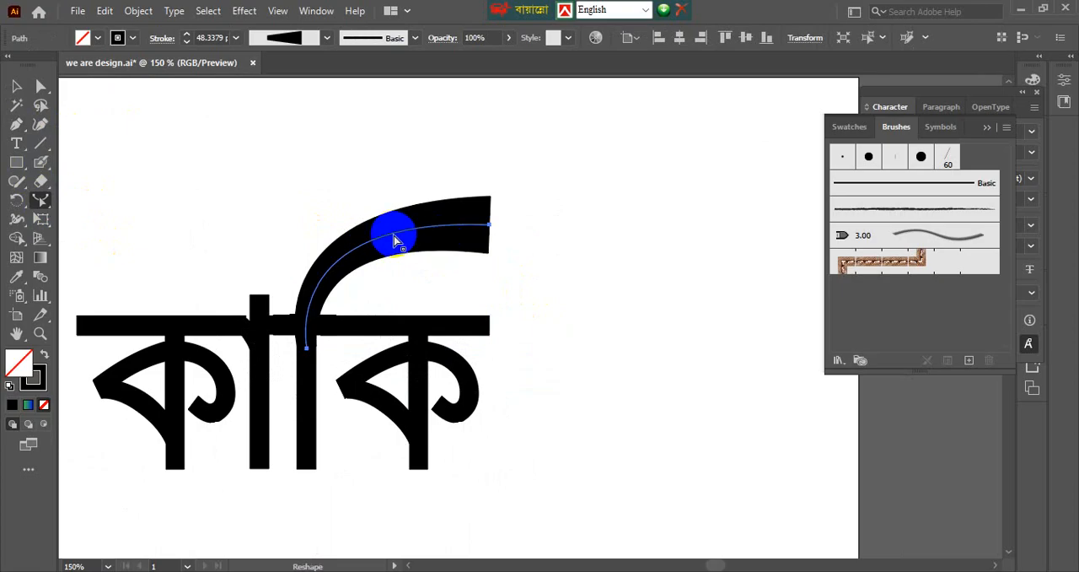
pyautogui.click(40, 85)
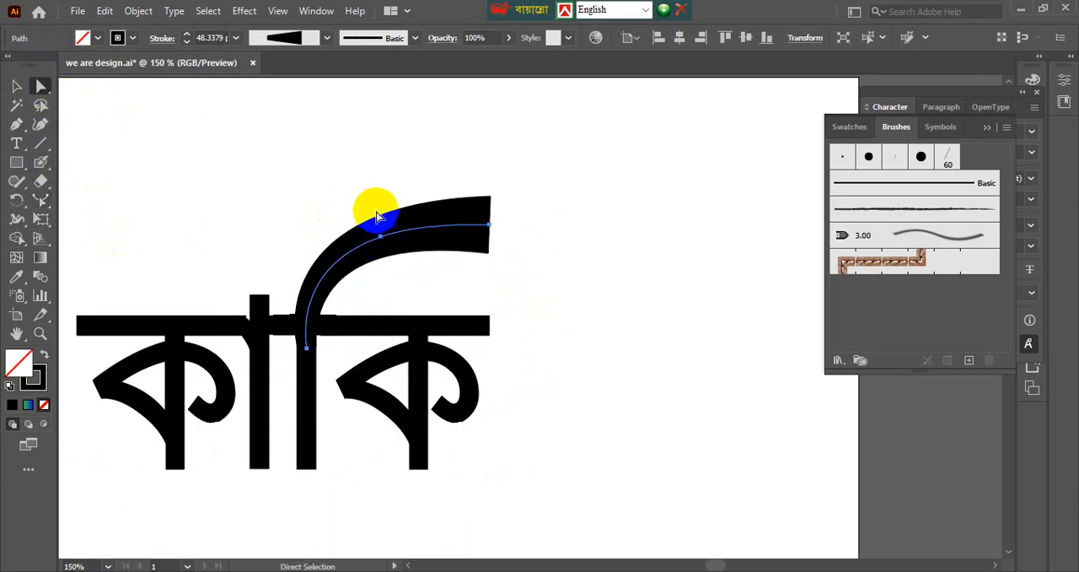
# Reshape the flared curve's middle anchor into a bend with Direct Selection, and round that corner by about 161 px.
pyautogui.moveTo(381, 237)
pyautogui.mouseDown()
pyautogui.moveTo(391, 258)
pyautogui.moveTo(414, 261)
pyautogui.mouseUp()
pyautogui.moveTo(413, 254)
pyautogui.mouseDown()
pyautogui.moveTo(366, 168)
pyautogui.moveTo(393, 190)
pyautogui.mouseUp()
pyautogui.moveTo(370, 255); pyautogui.dragTo(211, 142)
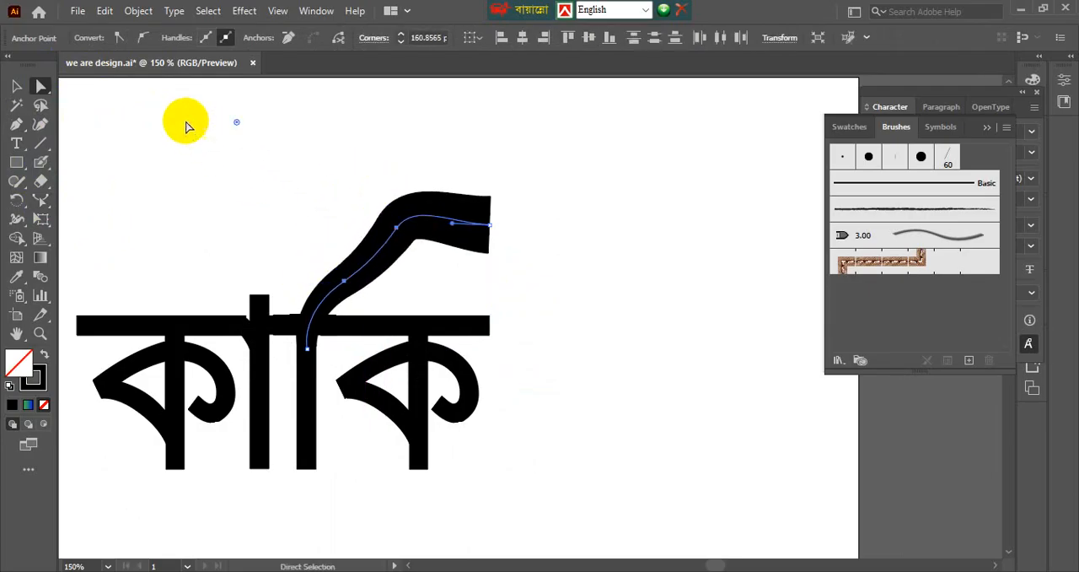
pyautogui.click(220, 150)
pyautogui.press('v')
# Examine the bent stroke's shape and blunt right end, both close up and in the context of the whole word.
pyautogui.scroll(-1, 636, 271)
pyautogui.moveTo(639, 269); pyautogui.dragTo(602, 292)
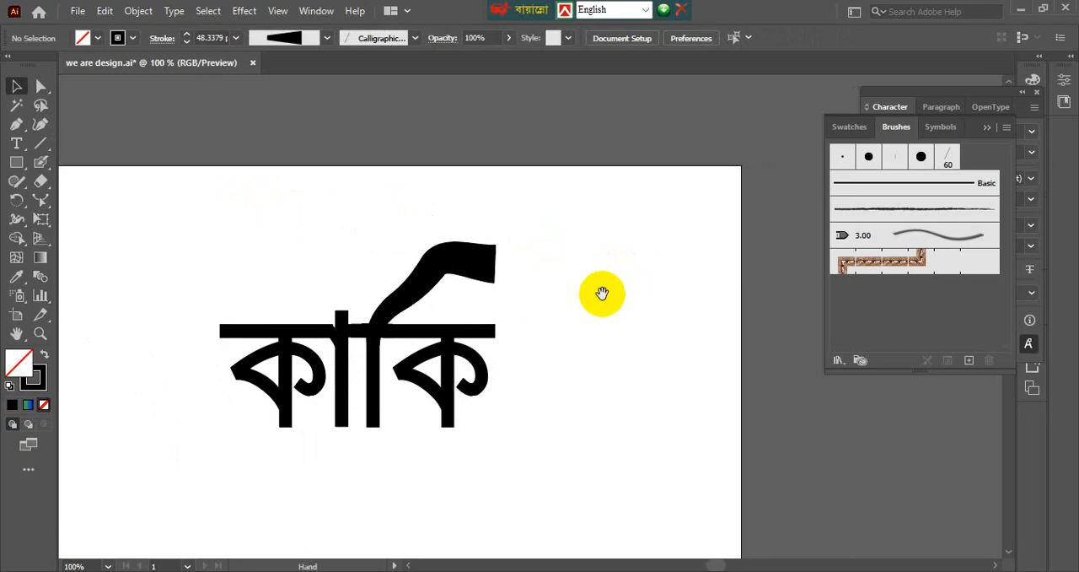
pyautogui.scroll(2, 577, 294)
pyautogui.scroll(-2, 517, 294)
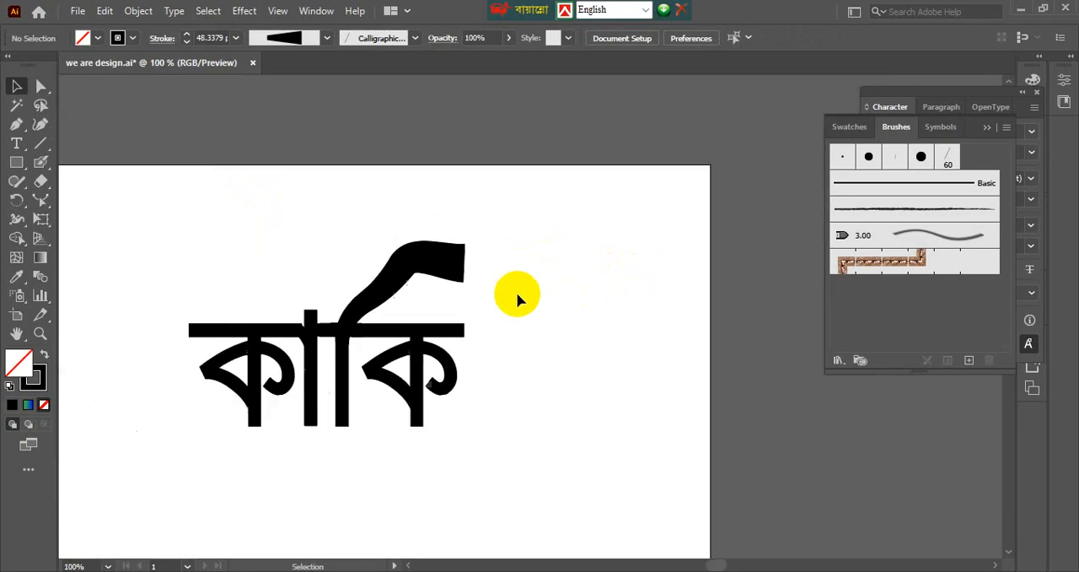
pyautogui.moveTo(517, 294); pyautogui.dragTo(559, 275)
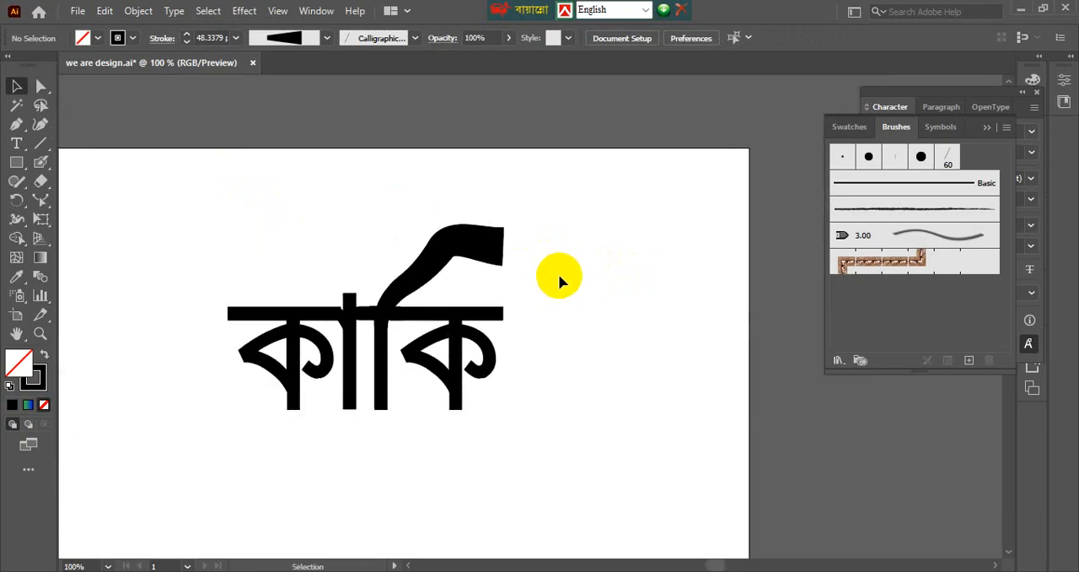
pyautogui.click(493, 243)
pyautogui.scroll(1, 498, 244)
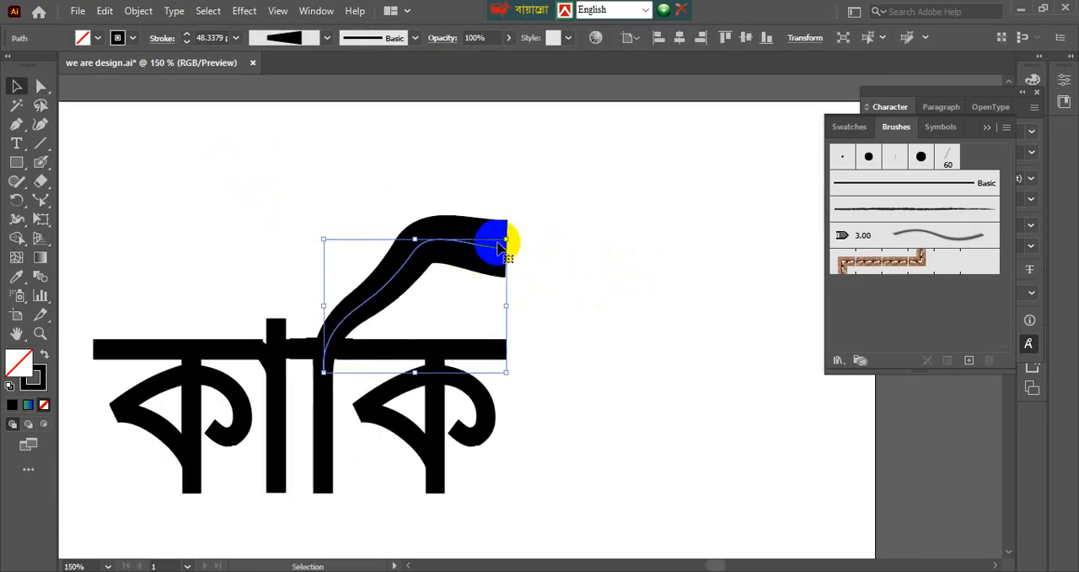
pyautogui.click(550, 236)
pyautogui.click(475, 223)
pyautogui.click(552, 212)
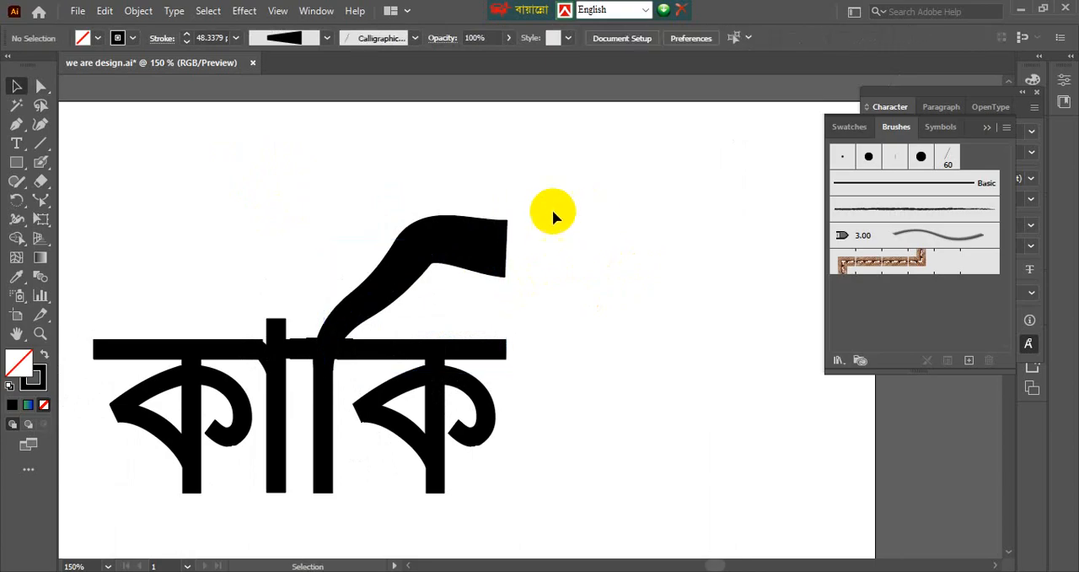
pyautogui.scroll(-1, 552, 210)
# Check the Bangla calligraphy reference images in Chrome and return to Illustrator.
pyautogui.click(568, 571)
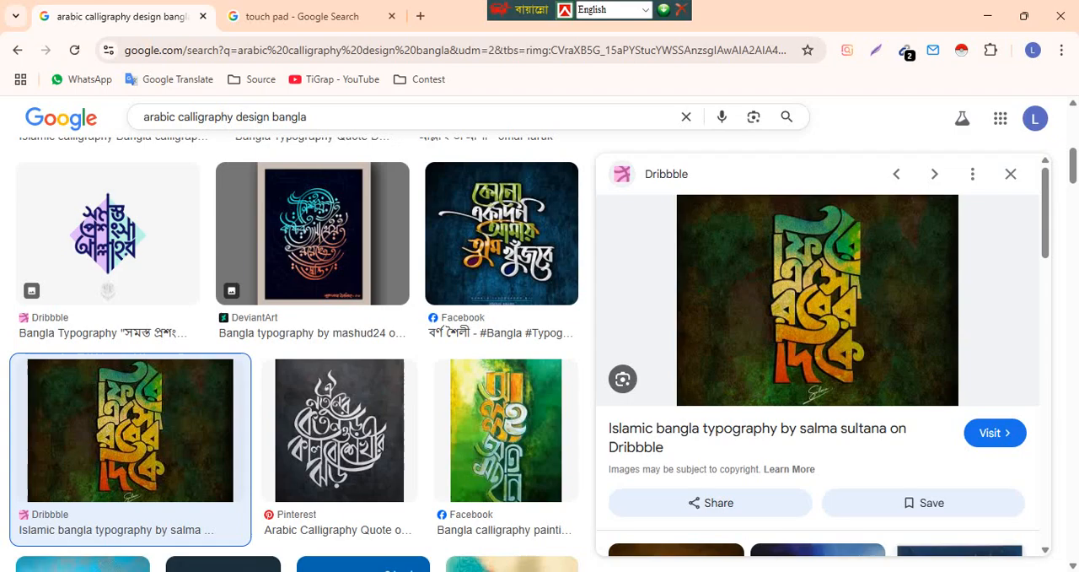
pyautogui.scroll(-1, 793, 310)
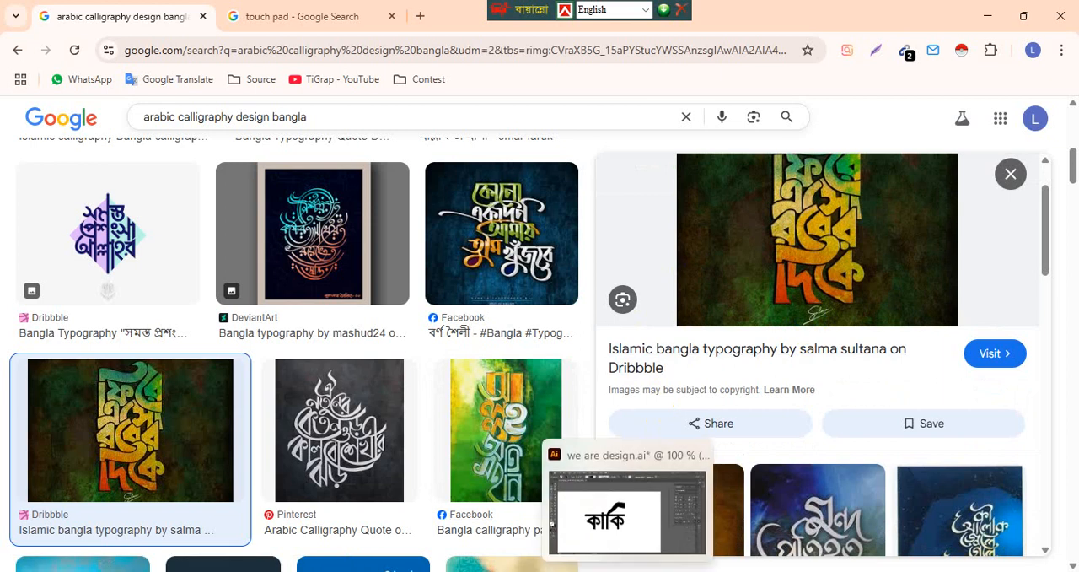
pyautogui.click(628, 571)
pyautogui.click(628, 571)
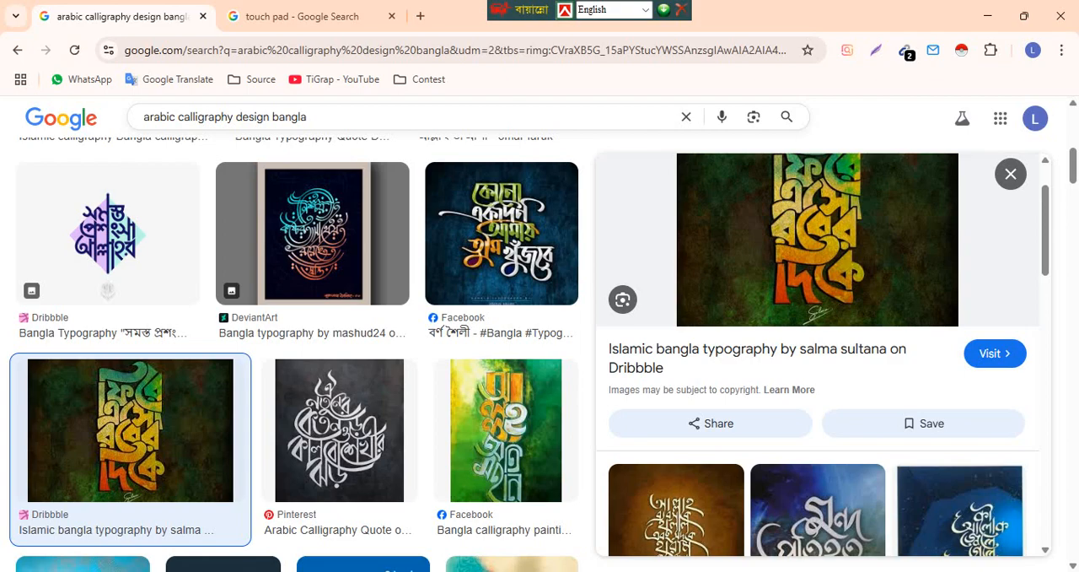
pyautogui.scroll(1, 747, 324)
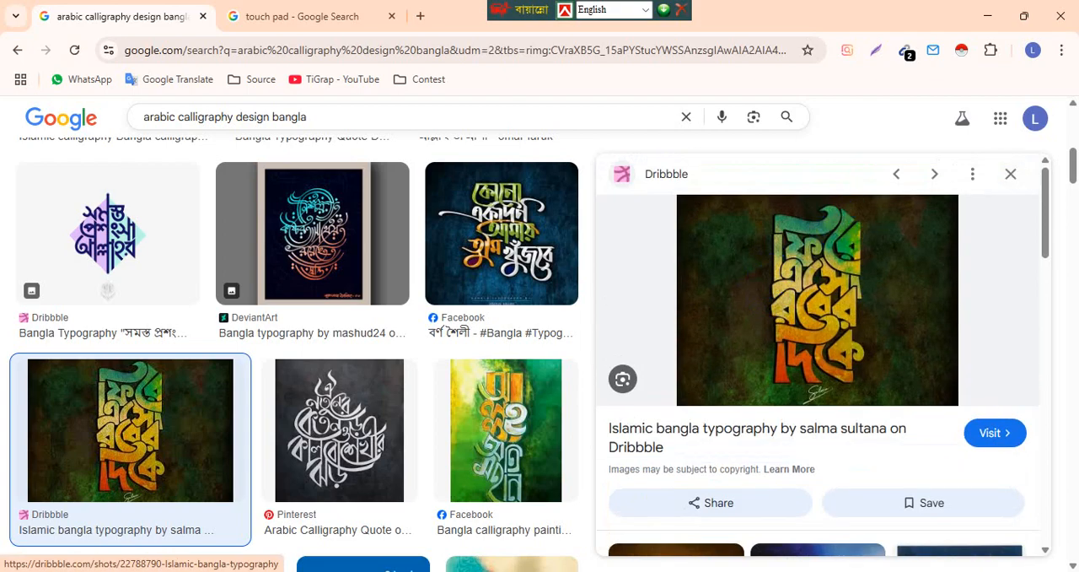
pyautogui.click(628, 571)
# Expand the appearance of the flared stroke above the headline so it becomes an editable filled shape.
pyautogui.click(507, 221)
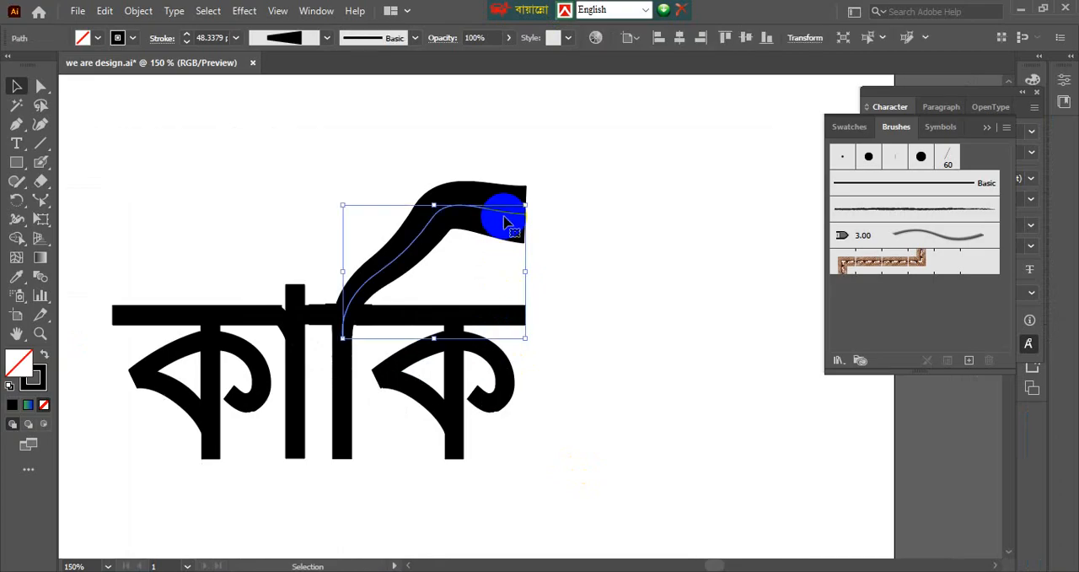
pyautogui.moveTo(478, 180); pyautogui.dragTo(494, 226)
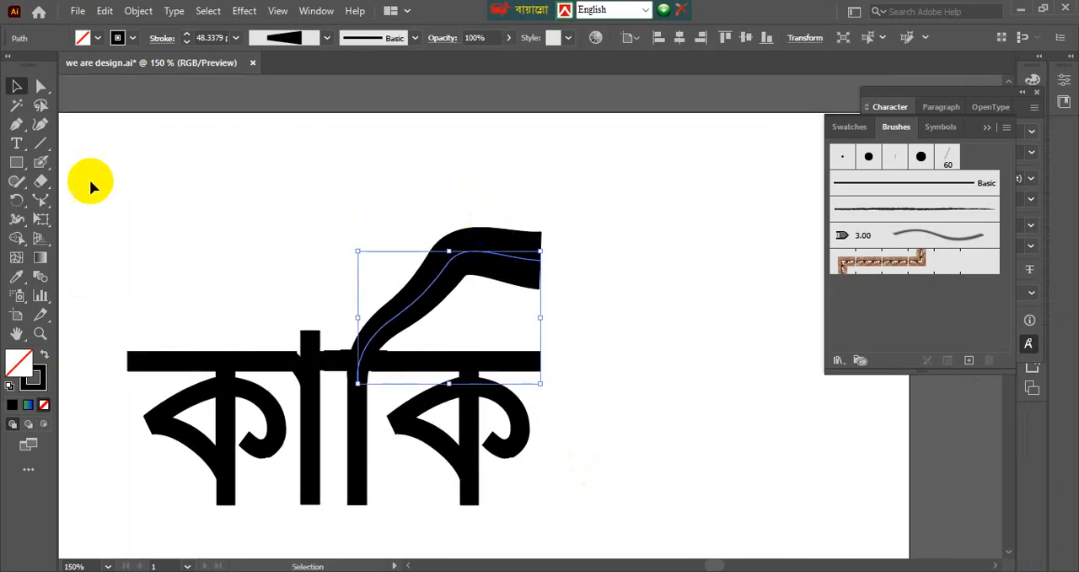
pyautogui.click(139, 11)
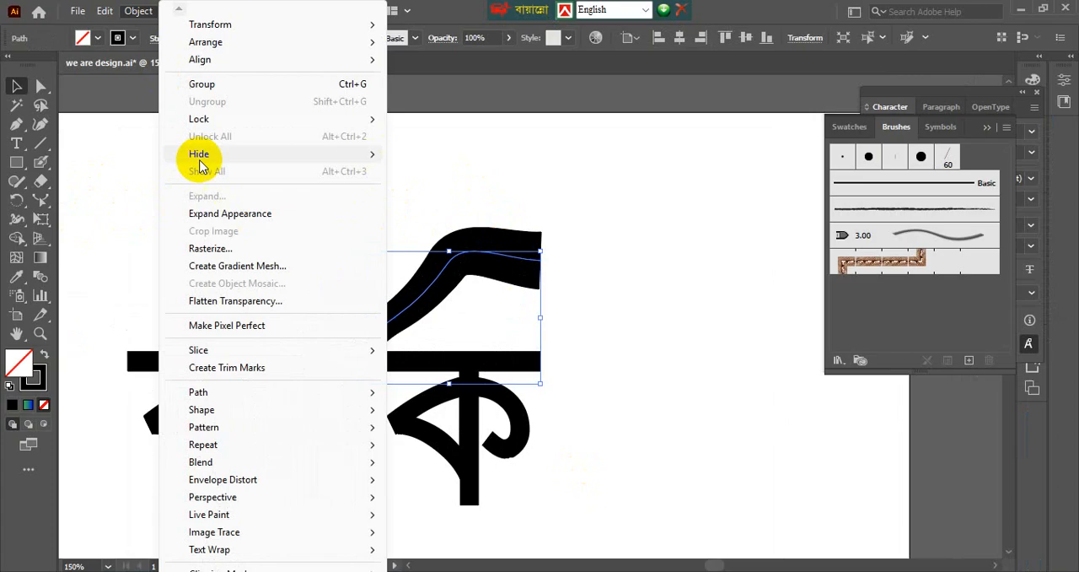
pyautogui.click(196, 211)
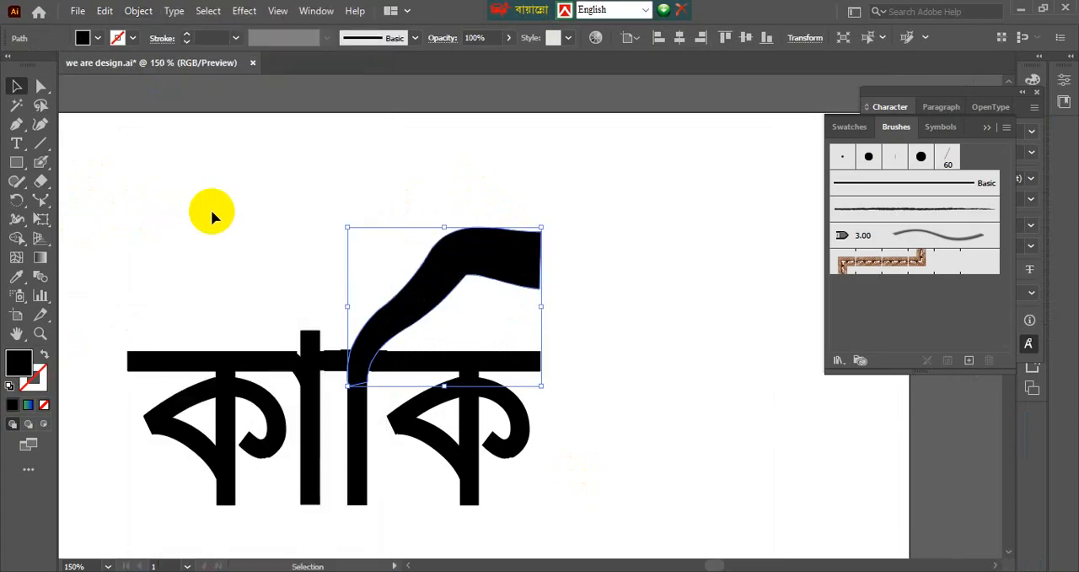
# Twist the stroke's blunt right end upward into a pointed tip with the Twirl tool.
pyautogui.click(17, 219)
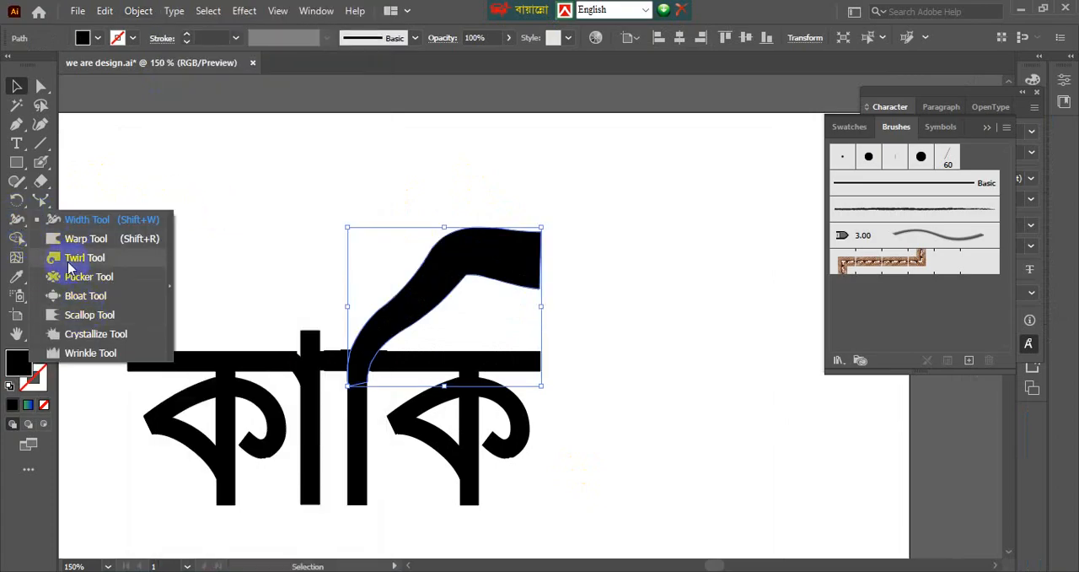
pyautogui.click(69, 268)
pyautogui.moveTo(518, 256)
pyautogui.mouseDown()
pyautogui.moveTo(571, 210)
pyautogui.moveTo(527, 212)
pyautogui.mouseUp()
pyautogui.press('v')
pyautogui.click(632, 199)
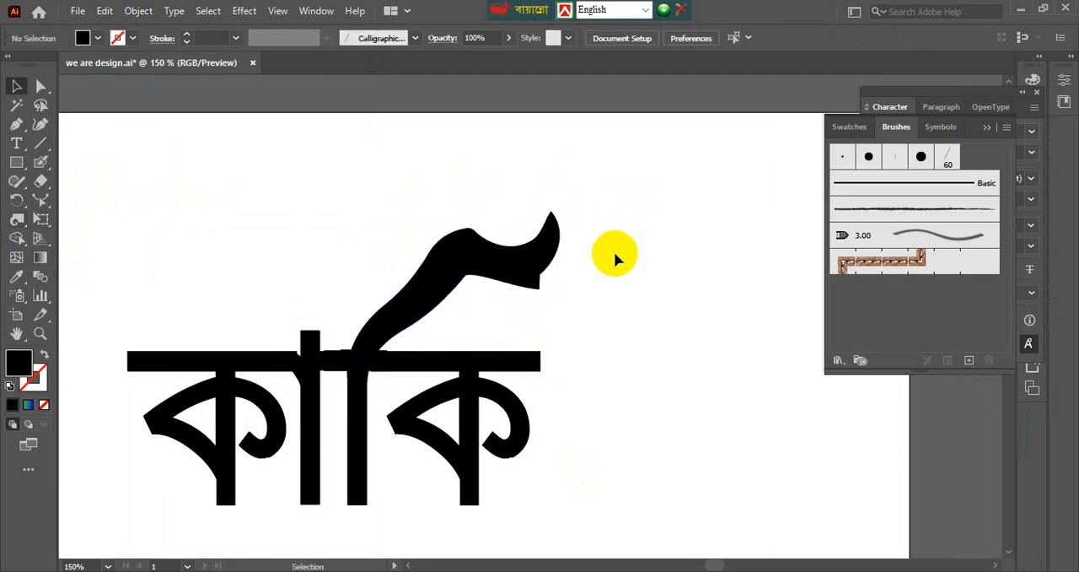
# Draw a closed Pen shape over the square corner beneath the twirled tip, curving its upper edge along the stroke's underside.
pyautogui.scroll(2, 613, 252)
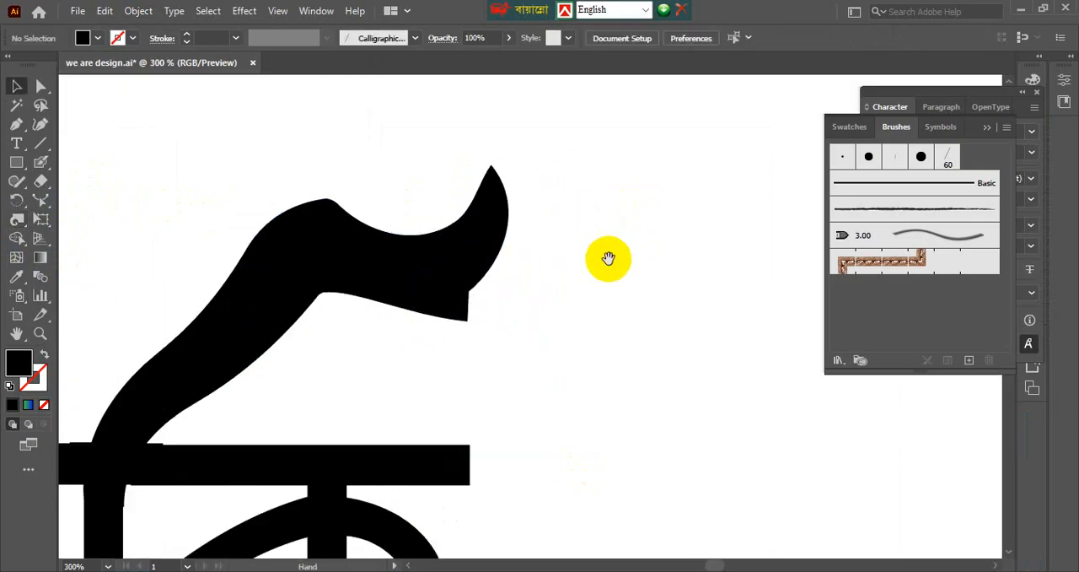
pyautogui.click(16, 125)
pyautogui.click(318, 295)
pyautogui.moveTo(473, 291); pyautogui.dragTo(496, 278)
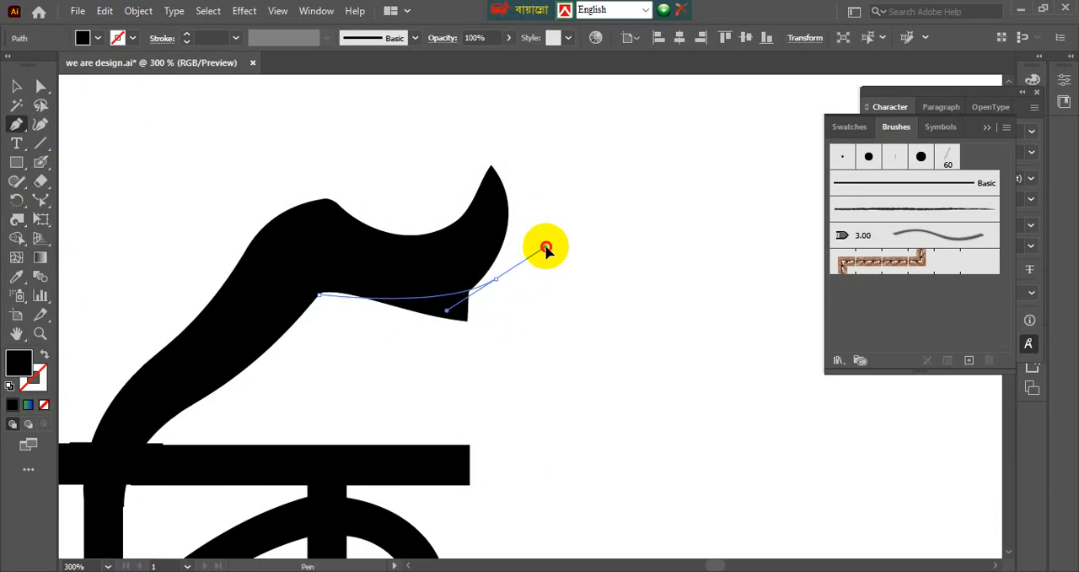
pyautogui.click(537, 335)
pyautogui.click(455, 382)
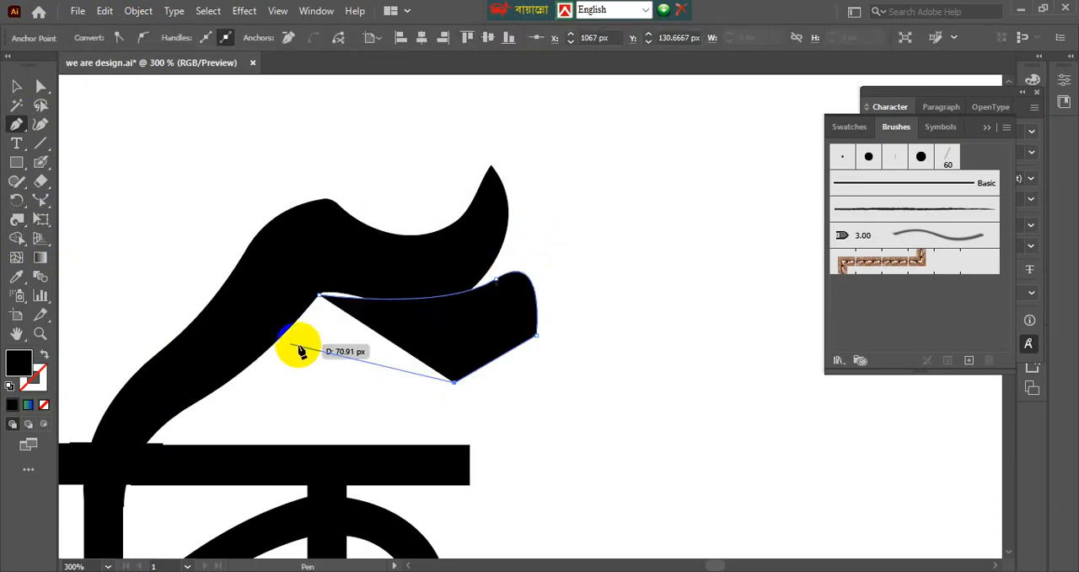
pyautogui.click(283, 340)
pyautogui.moveTo(319, 295)
pyautogui.mouseDown()
pyautogui.moveTo(319, 306)
pyautogui.moveTo(323, 297)
pyautogui.mouseUp()
pyautogui.click(322, 295)
# Fill the new cover shape with white sampled from the artboard, and check how it masks the square corner.
pyautogui.press('i')
pyautogui.click(612, 367)
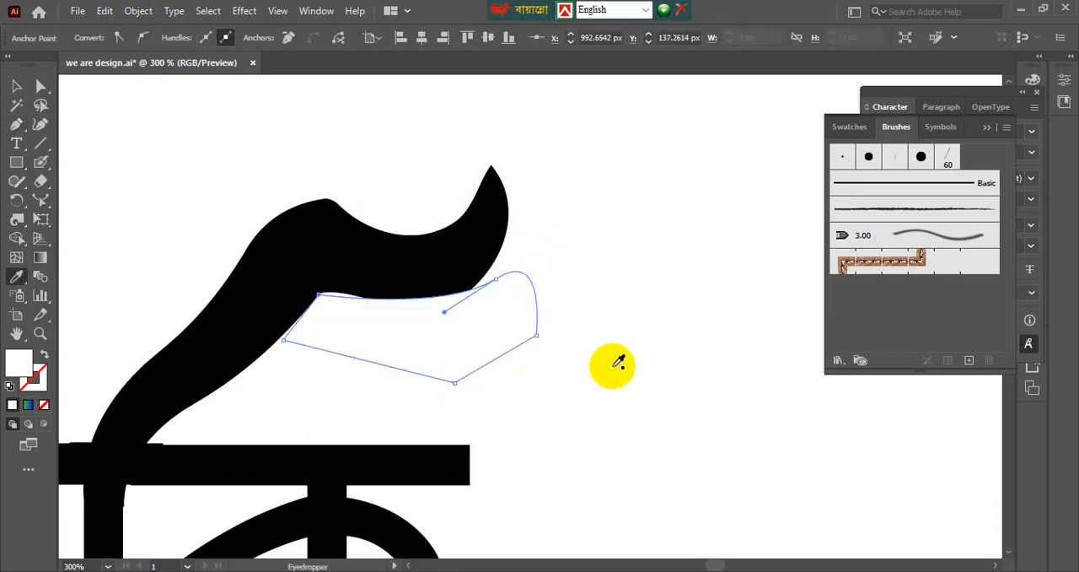
pyautogui.press('v')
pyautogui.click(592, 360)
pyautogui.scroll(-1, 600, 348)
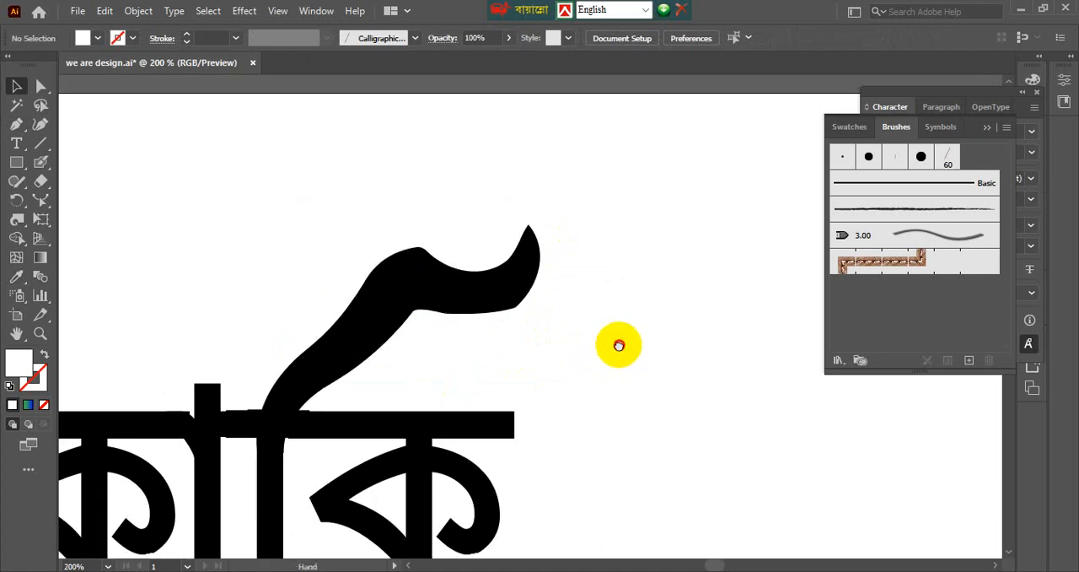
pyautogui.moveTo(619, 345); pyautogui.dragTo(493, 403)
pyautogui.scroll(-1, 555, 385)
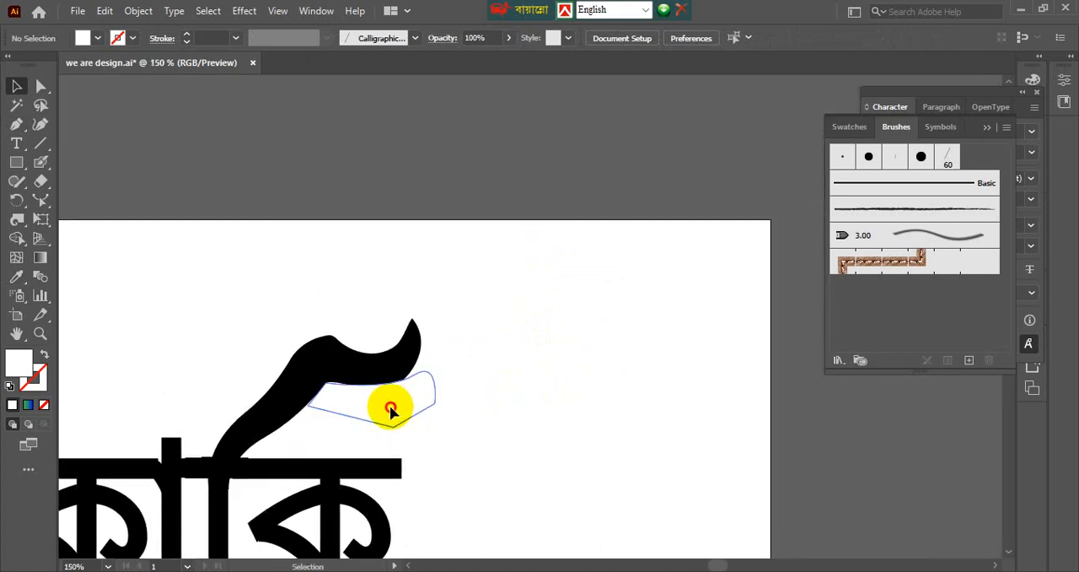
pyautogui.moveTo(390, 409)
pyautogui.mouseDown()
pyautogui.moveTo(433, 228)
pyautogui.moveTo(465, 236)
pyautogui.moveTo(405, 401)
pyautogui.mouseUp()
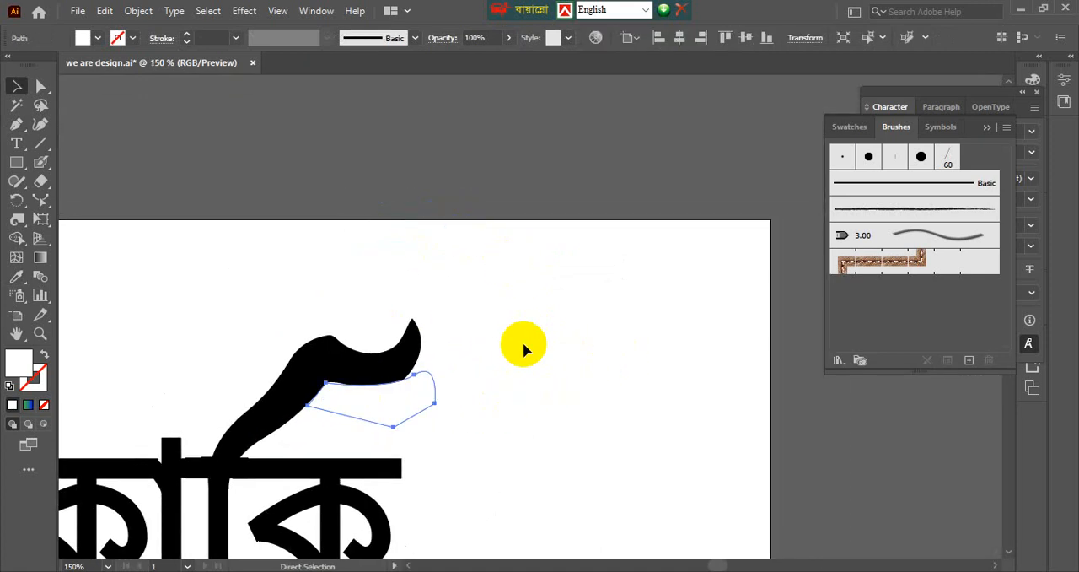
pyautogui.click(523, 342)
# Cut the square corner off the stroke's underside with Shape Builder, using the stroke and white cover shape together.
pyautogui.scroll(2, 407, 424)
pyautogui.moveTo(349, 211); pyautogui.dragTo(448, 393)
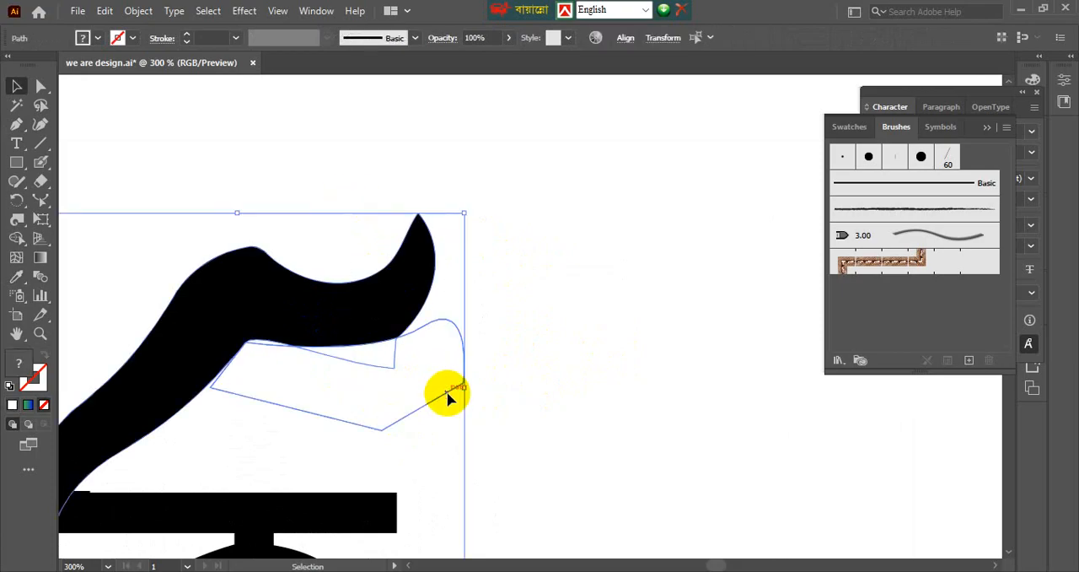
pyautogui.click(18, 225)
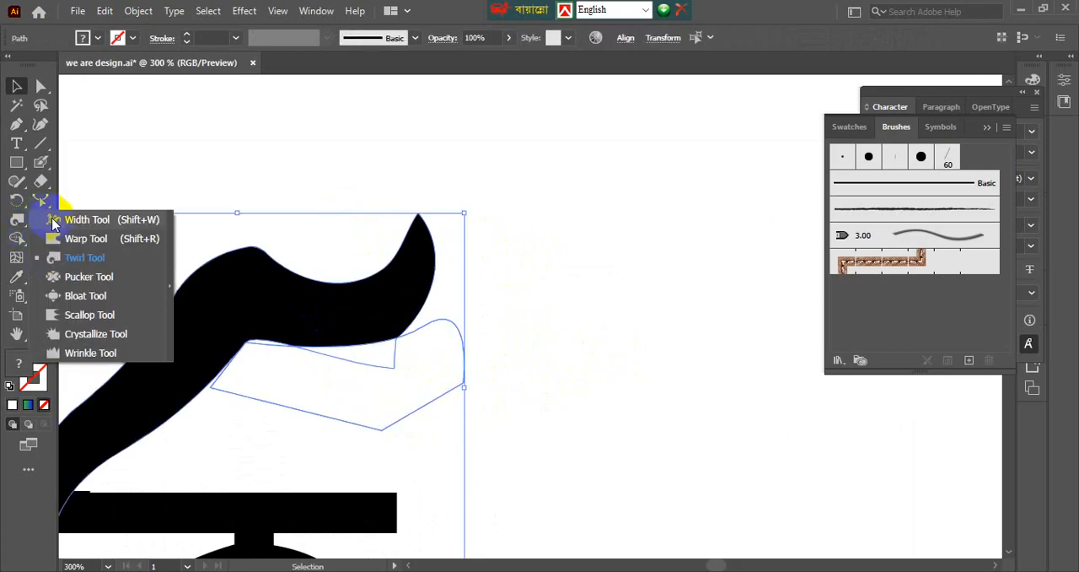
pyautogui.moveTo(16, 238); pyautogui.dragTo(66, 243)
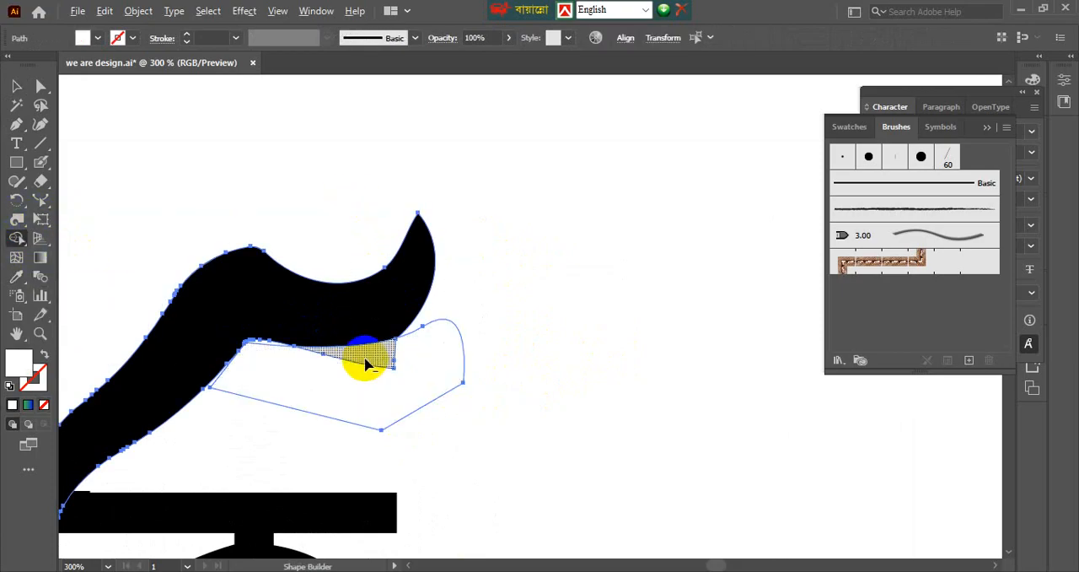
pyautogui.keyDown('alt'); pyautogui.click(362, 364); pyautogui.keyUp('alt')
pyautogui.click(502, 350)
pyautogui.scroll(-2, 502, 350)
pyautogui.scroll(2, 466, 351)
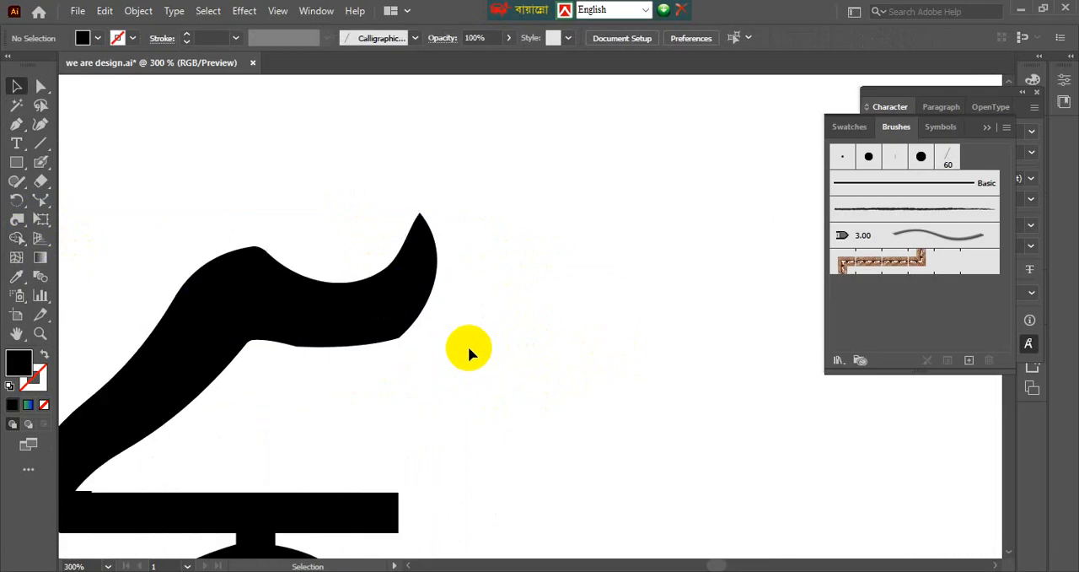
# Round the outer lower corner below the stroke's pointed tip by about 28 px with Direct Selection.
pyautogui.click(379, 317)
pyautogui.scroll(4, 389, 342)
pyautogui.moveTo(41, 85); pyautogui.dragTo(113, 88)
pyautogui.click(410, 331)
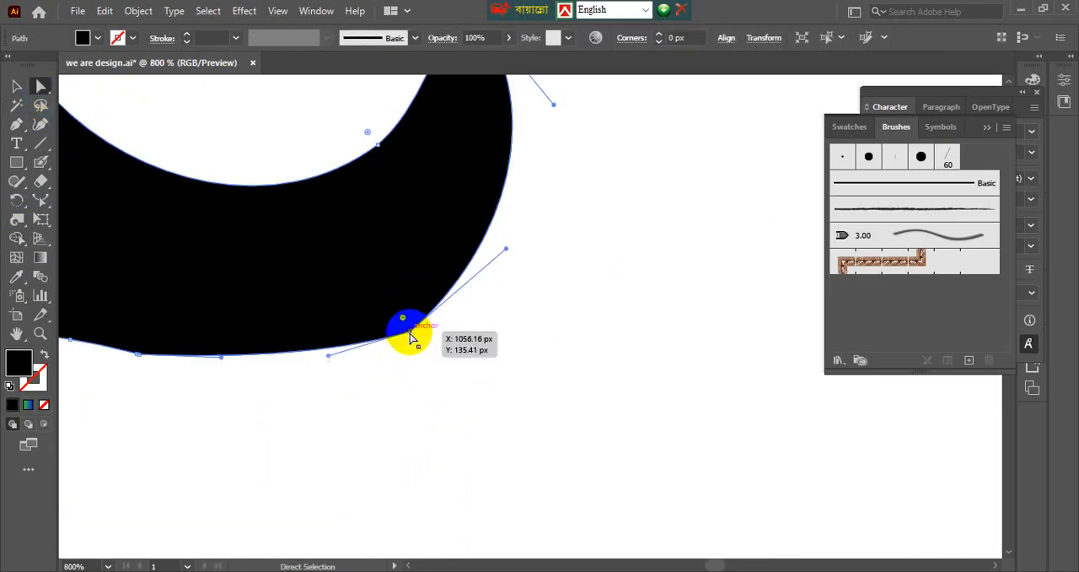
pyautogui.moveTo(378, 275); pyautogui.dragTo(323, 168)
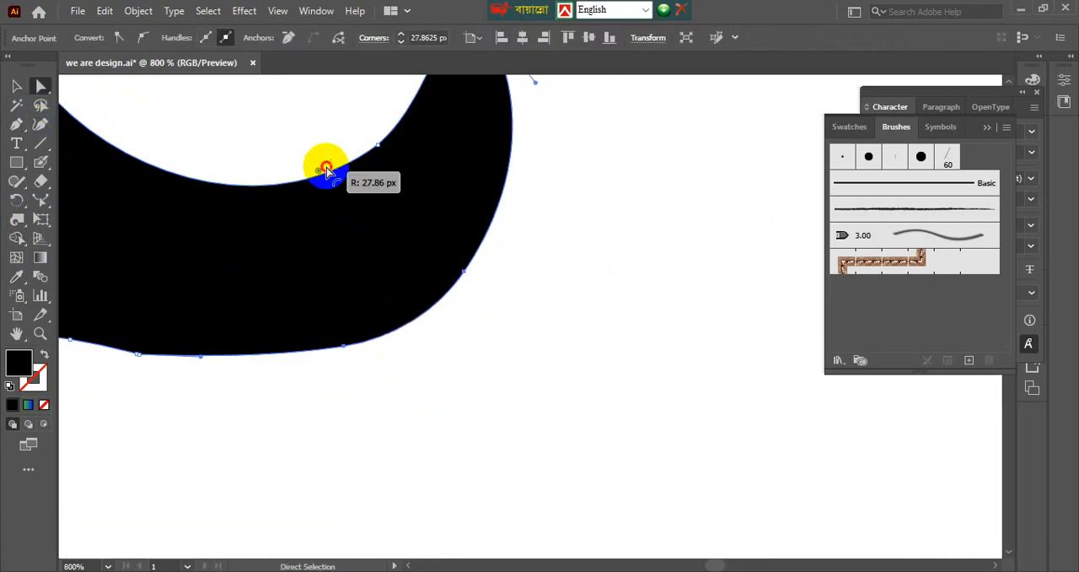
pyautogui.click(574, 362)
pyautogui.scroll(-3, 574, 362)
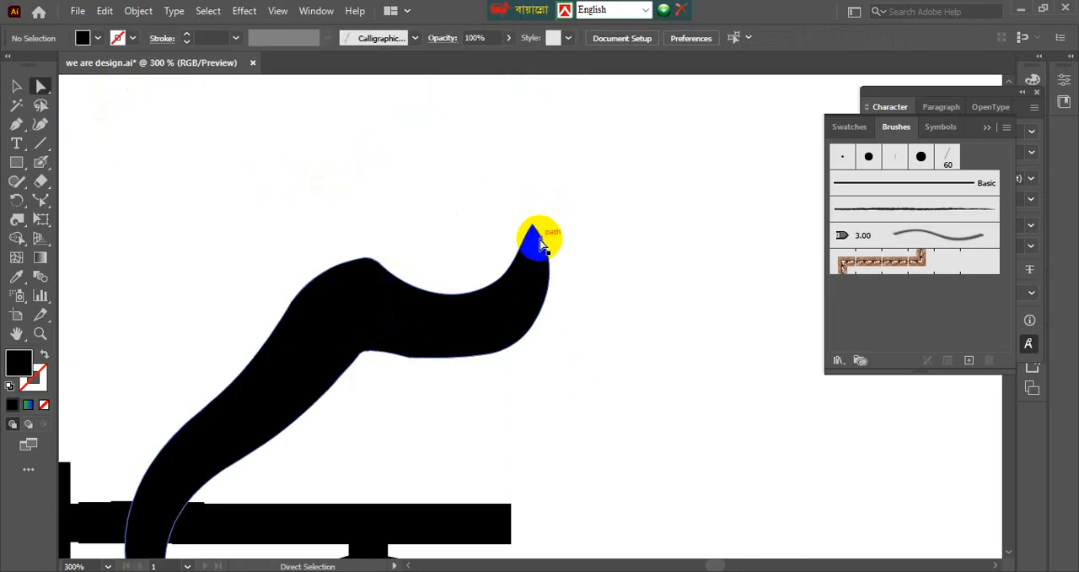
# Round the corner at the crest of the stroke's upper bend by about 13 px with Direct Selection.
pyautogui.scroll(1, 487, 245)
pyautogui.click(323, 282)
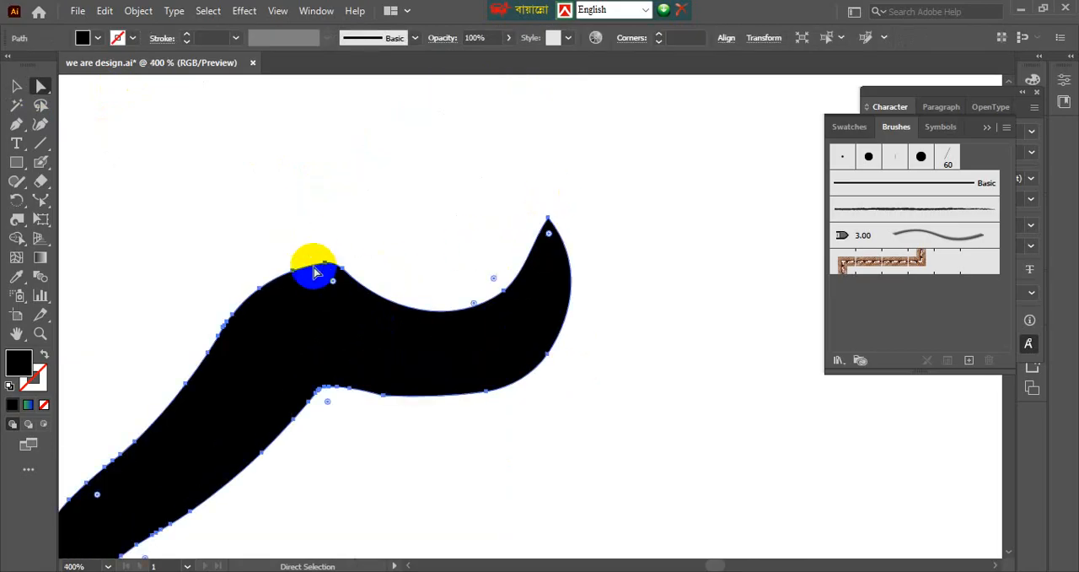
pyautogui.click(335, 280)
pyautogui.moveTo(334, 280); pyautogui.dragTo(383, 443)
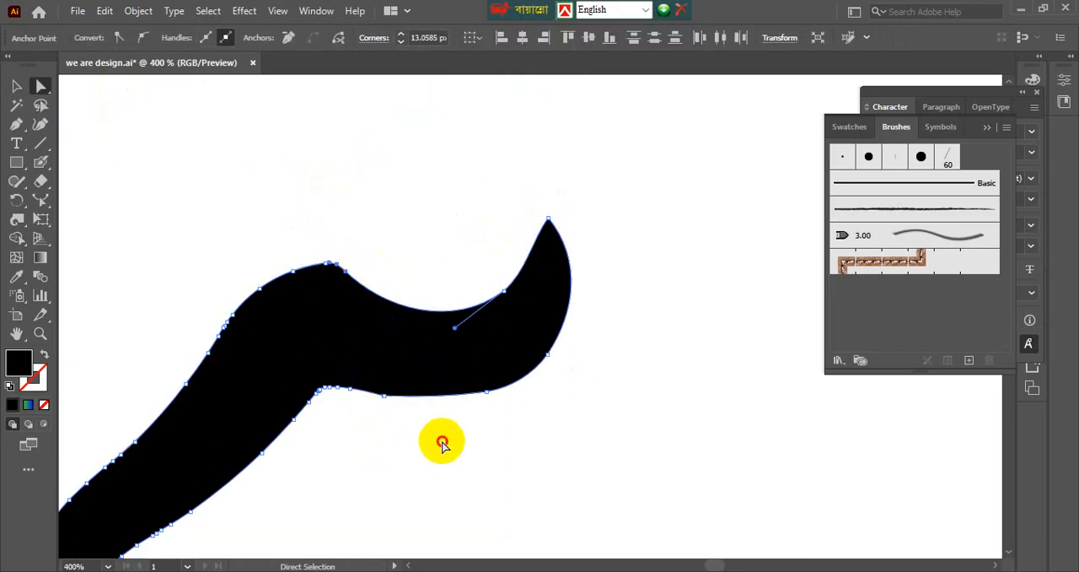
pyautogui.click(443, 440)
pyautogui.scroll(-2, 447, 433)
pyautogui.press('v')
pyautogui.scroll(-2, 539, 420)
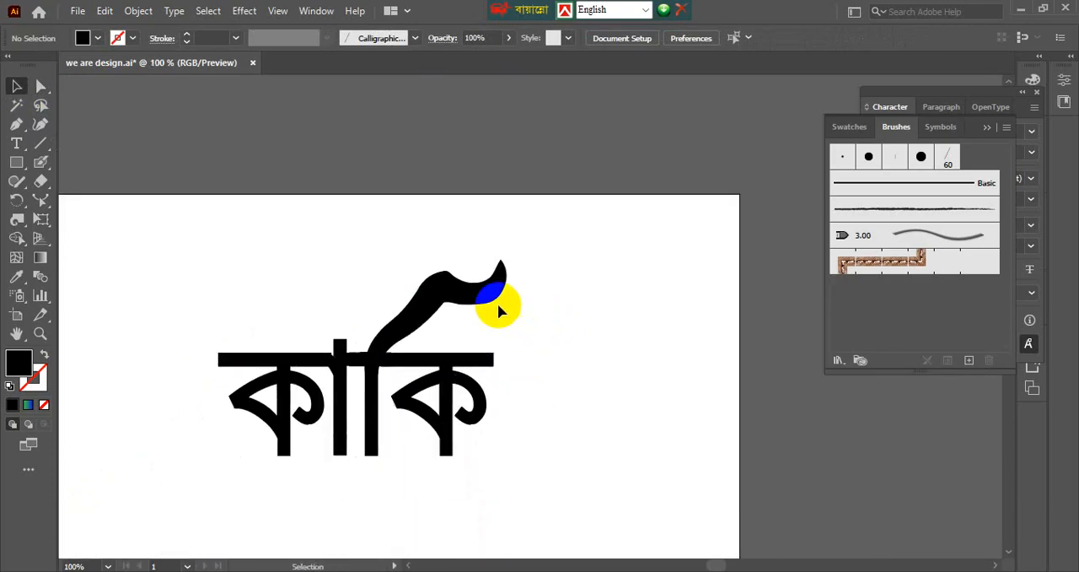
pyautogui.scroll(1, 497, 302)
pyautogui.scroll(-1, 497, 303)
pyautogui.moveTo(520, 332); pyautogui.dragTo(542, 321)
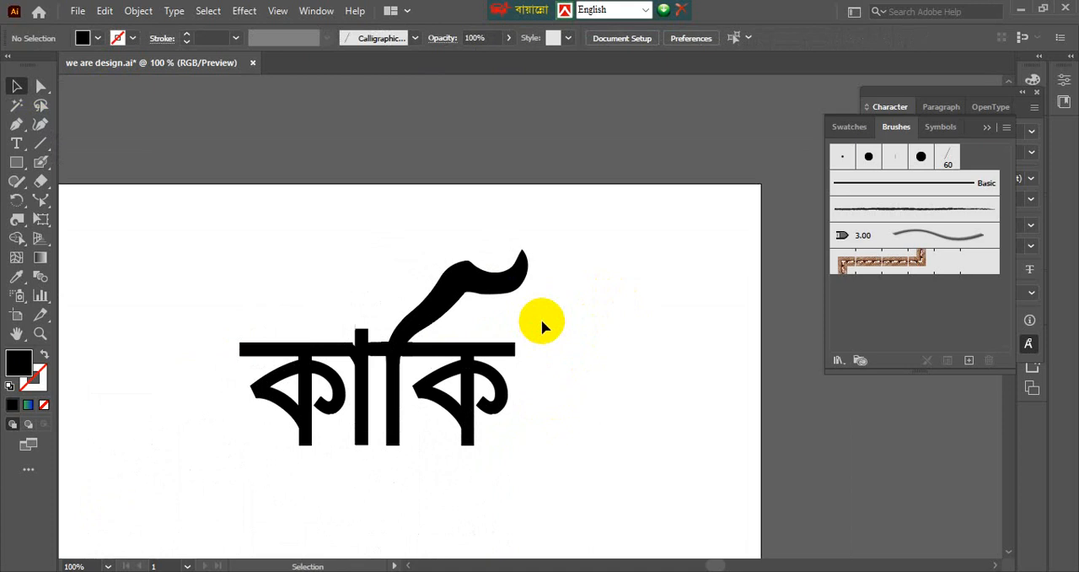
# Switch to the Bangla calligraphy image results in Chrome.
pyautogui.hotkey('alt', 'Tab')
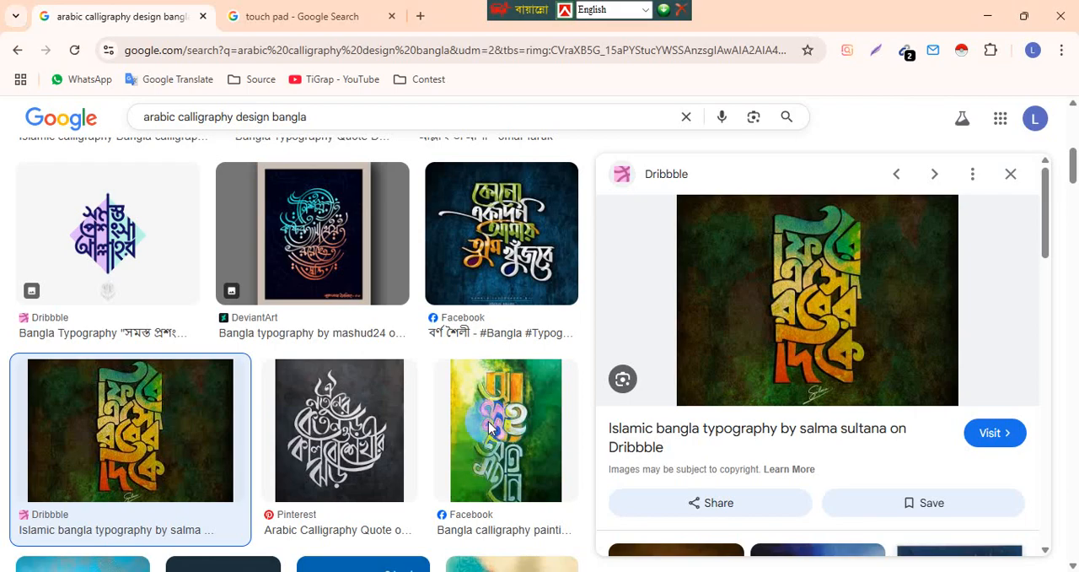
# Replace the touch pad search with an image search for "natok" and preview the "Powerful দম্পতি" poster from the results.
pyautogui.click(309, 18)
pyautogui.click(295, 54)
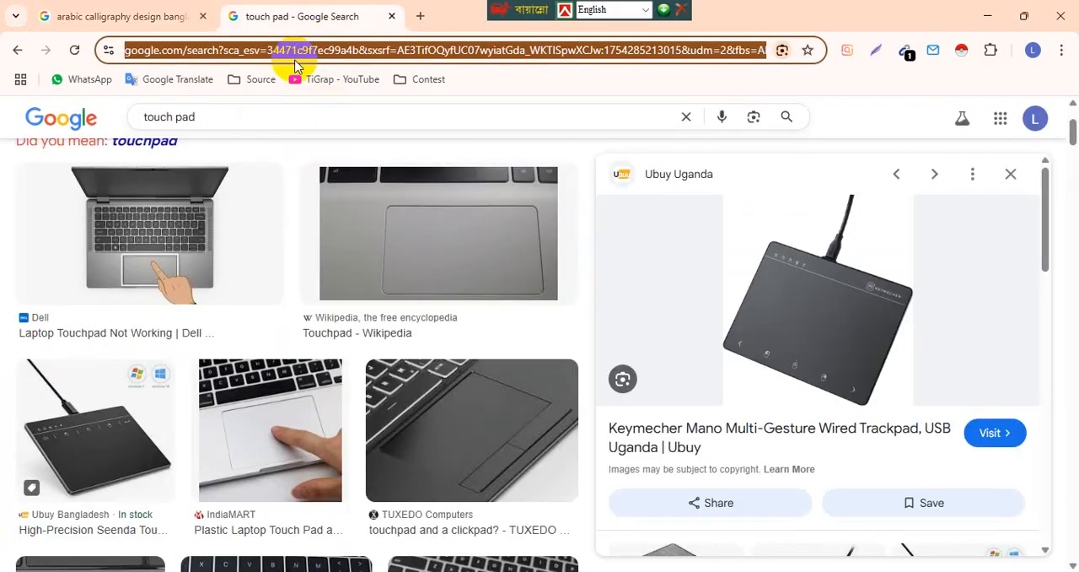
pyautogui.write('nam')
pyautogui.press('BackSpace')
pyautogui.write('tok')
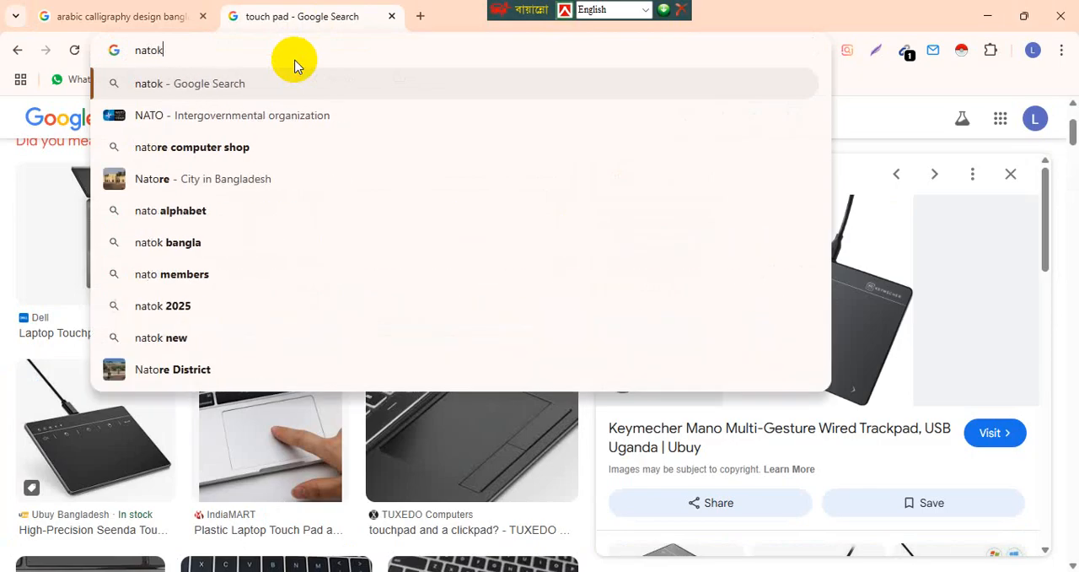
pyautogui.press('Return')
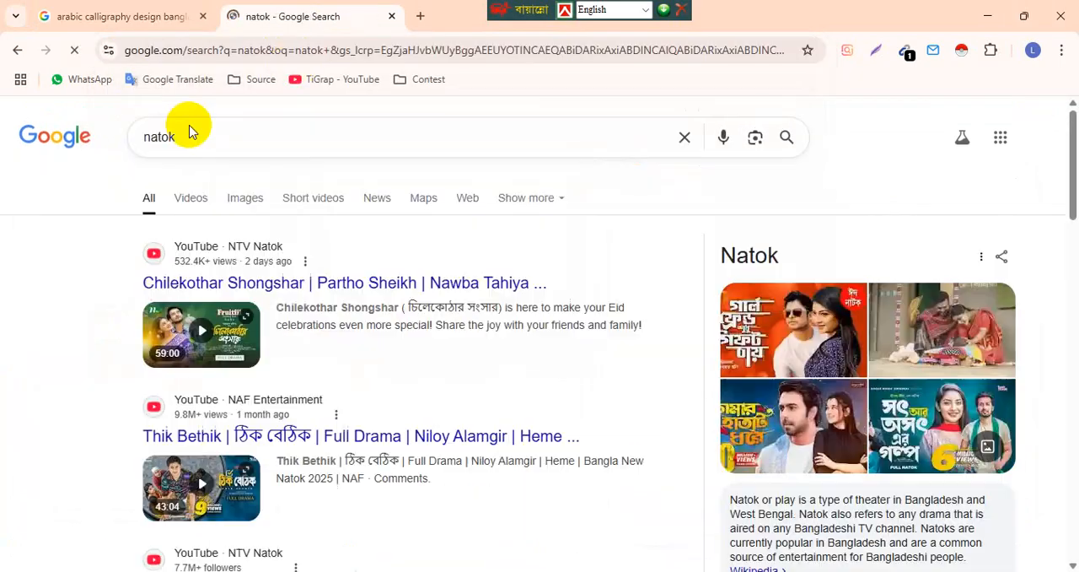
pyautogui.click(242, 196)
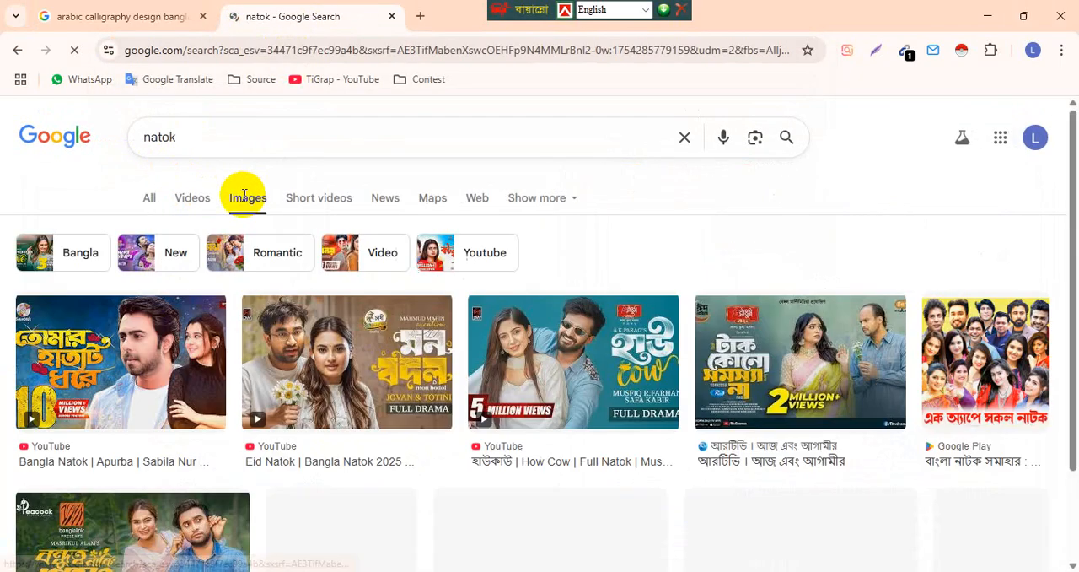
pyautogui.scroll(-3, 79, 358)
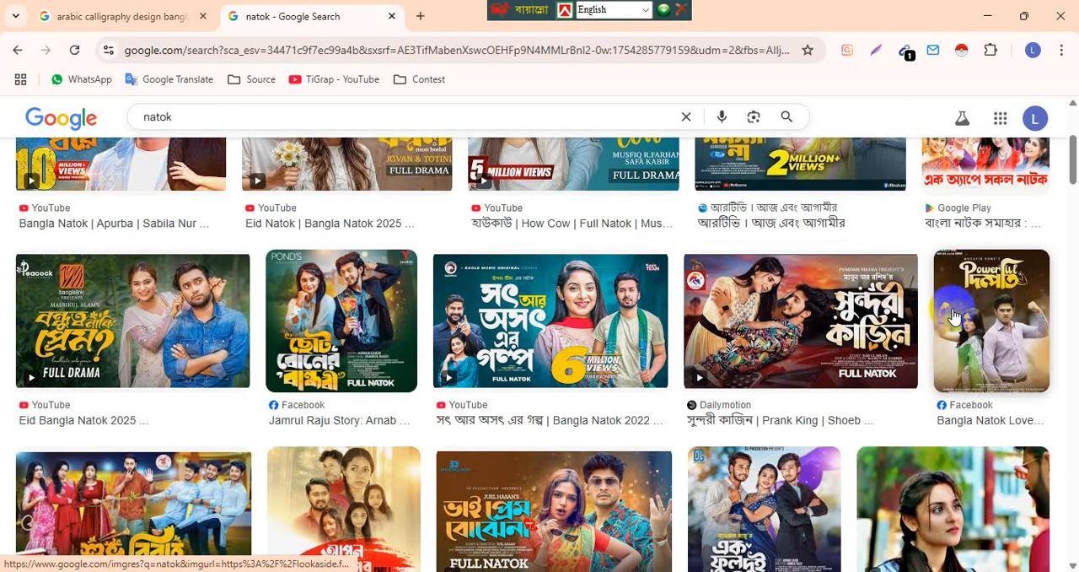
pyautogui.click(954, 315)
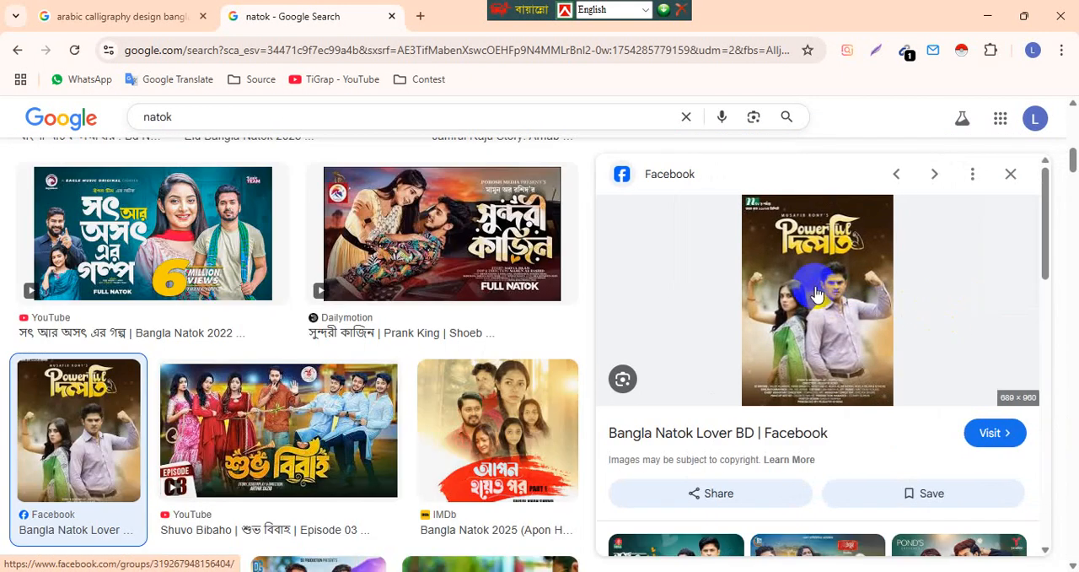
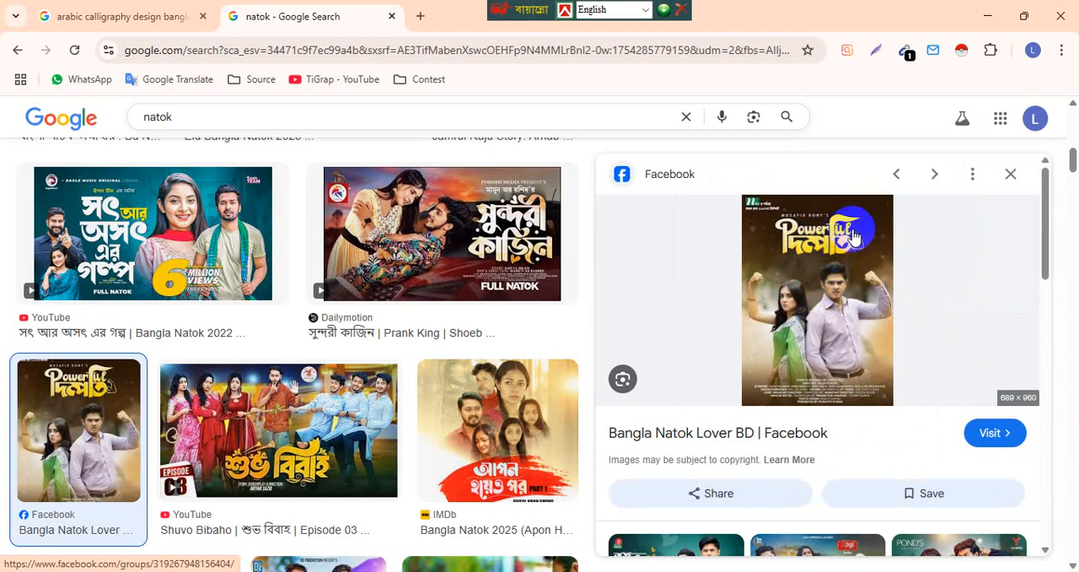
# Preview the "শুভ বিবাহ" poster from the natok image results, browse further results, and return to the Illustrator lettering.
pyautogui.scroll(-3, 847, 238)
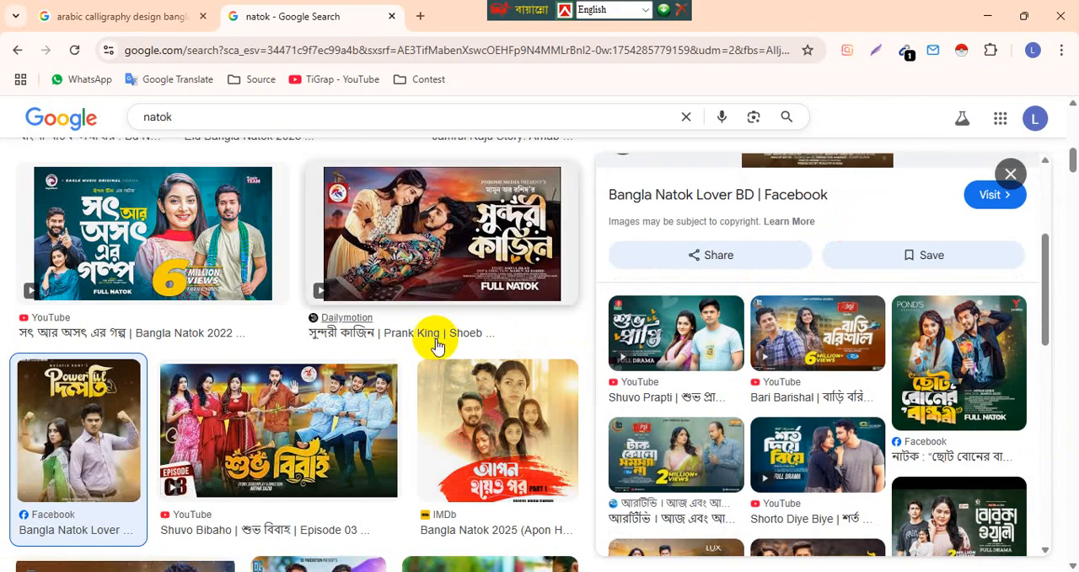
pyautogui.click(273, 437)
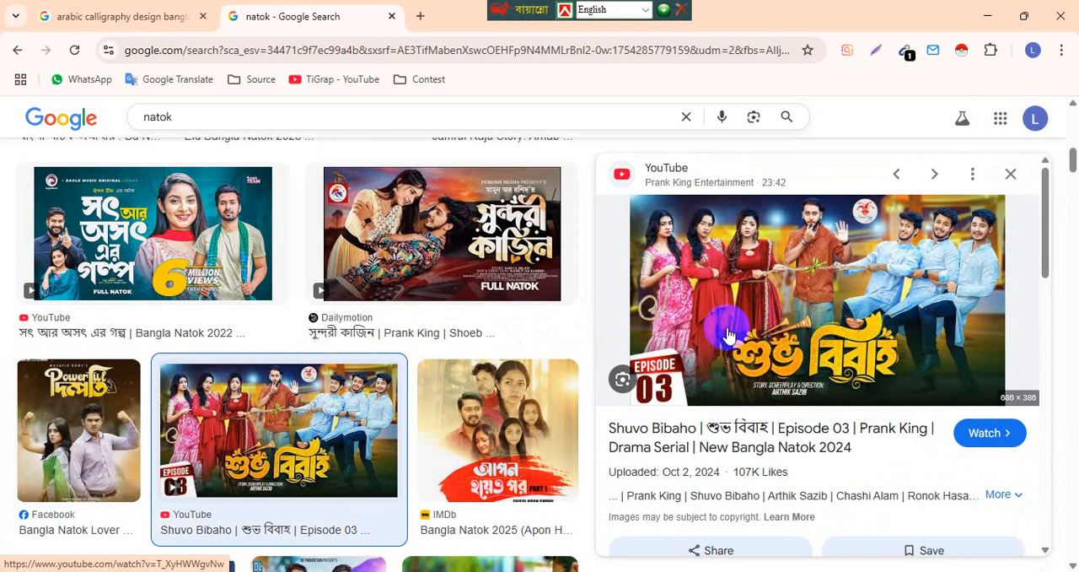
pyautogui.scroll(-1, 243, 387)
pyautogui.scroll(-1, 243, 387)
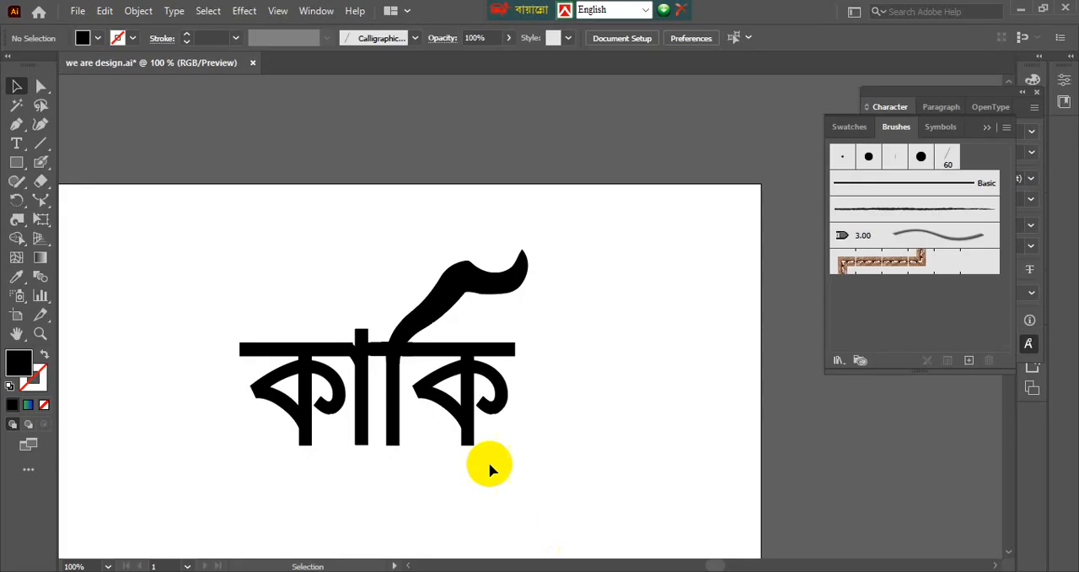
# Examine the lower ends of the vertical stems in the "কাকি" lettering.
pyautogui.scroll(2, 278, 463)
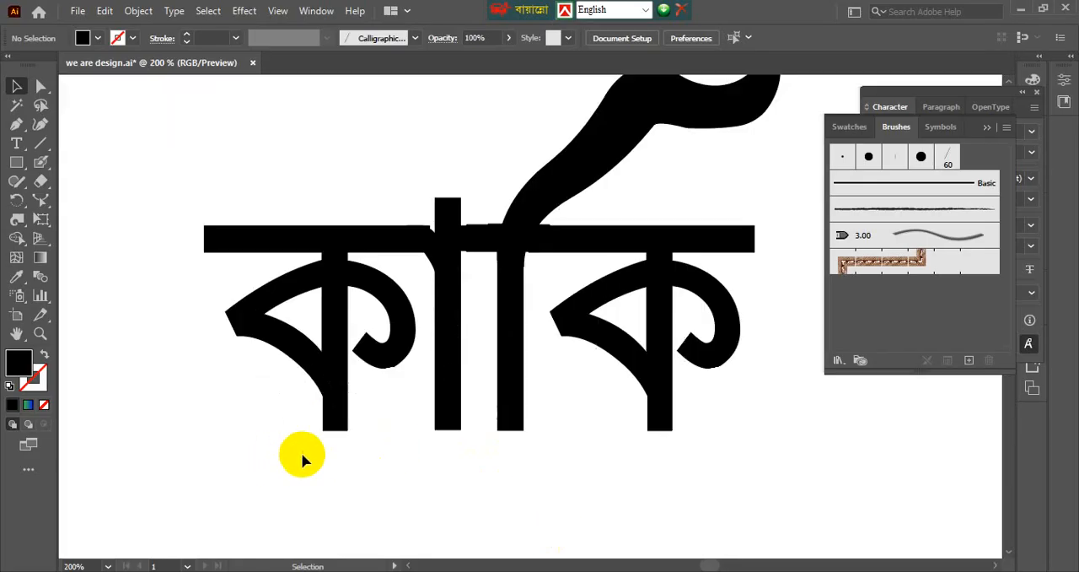
pyautogui.moveTo(303, 451); pyautogui.dragTo(330, 383)
pyautogui.click(342, 283)
pyautogui.click(348, 370)
pyautogui.scroll(-1, 350, 369)
pyautogui.click(309, 342)
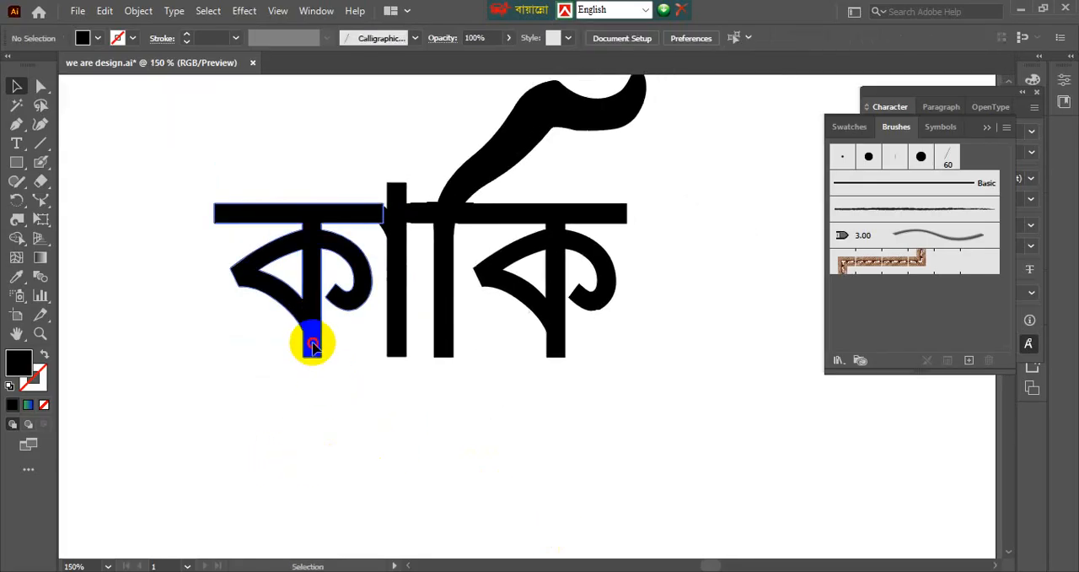
pyautogui.click(307, 374)
pyautogui.click(327, 291)
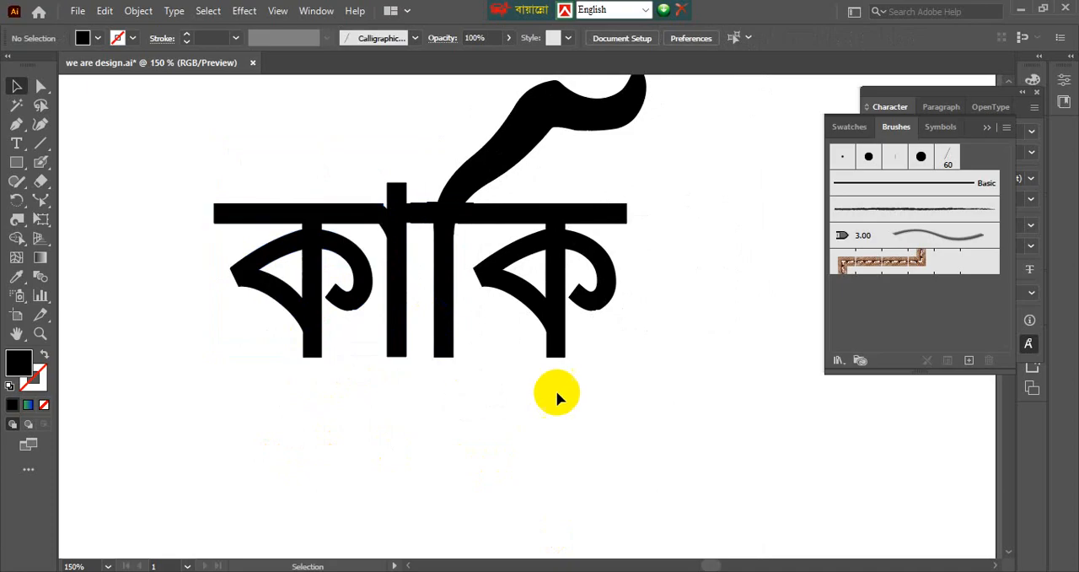
pyautogui.moveTo(513, 394); pyautogui.dragTo(482, 380)
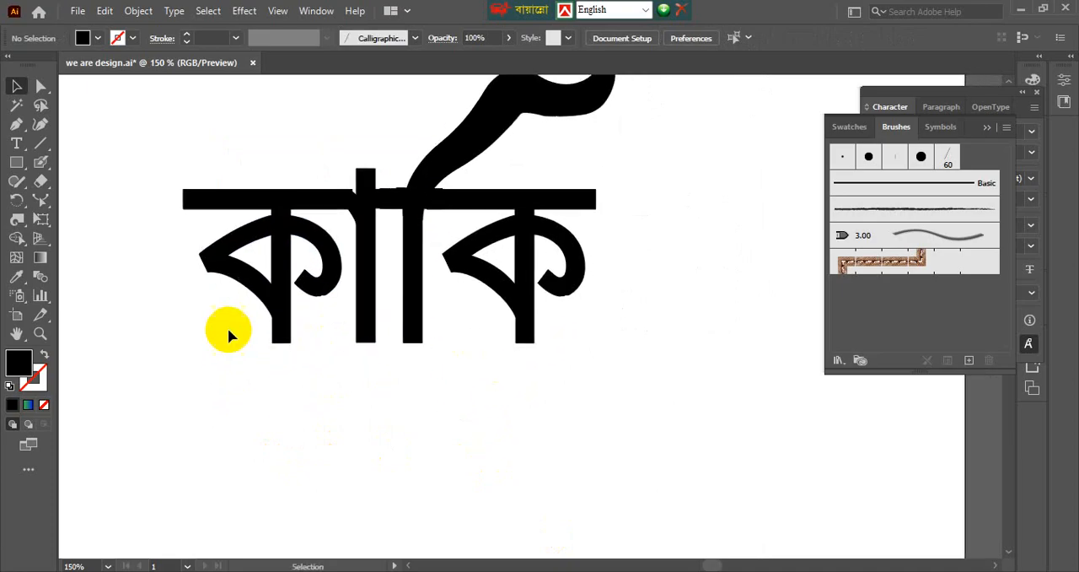
# Roughen the lower end of the first ক's stem into ragged points with the Wrinkle tool.
pyautogui.click(275, 312)
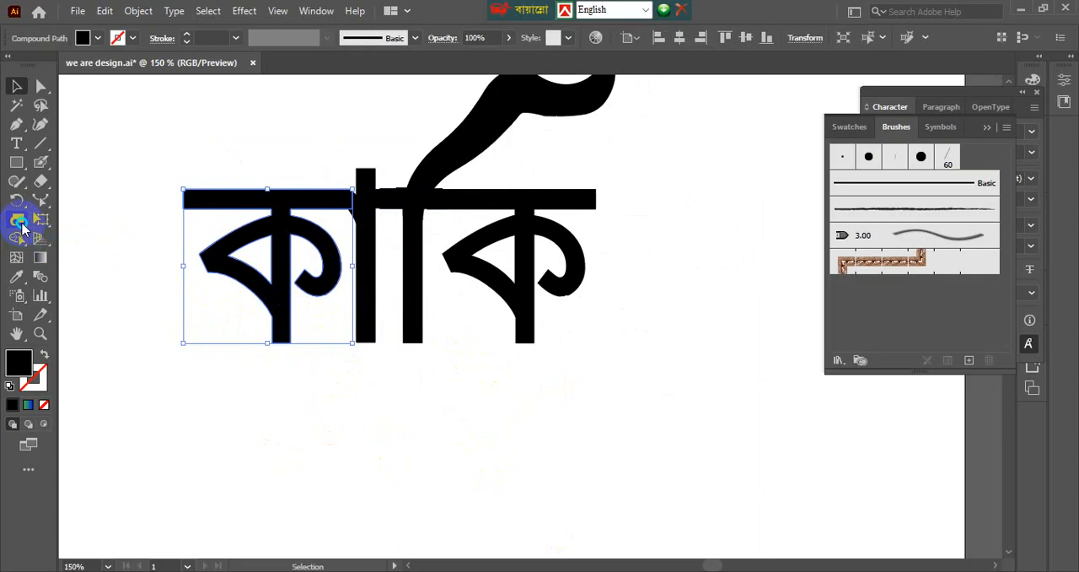
pyautogui.moveTo(22, 228); pyautogui.dragTo(85, 357)
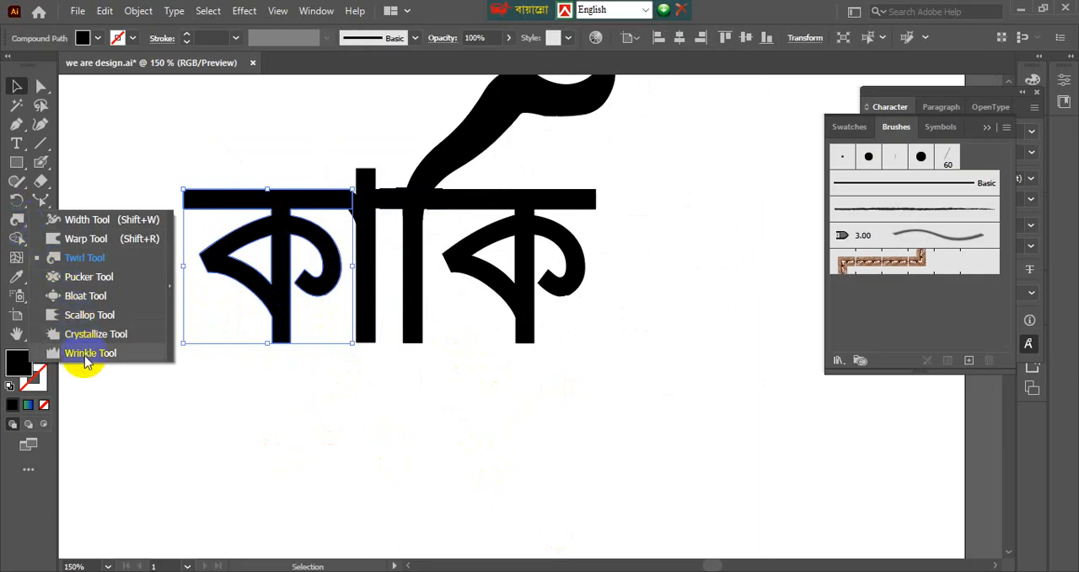
pyautogui.click(85, 359)
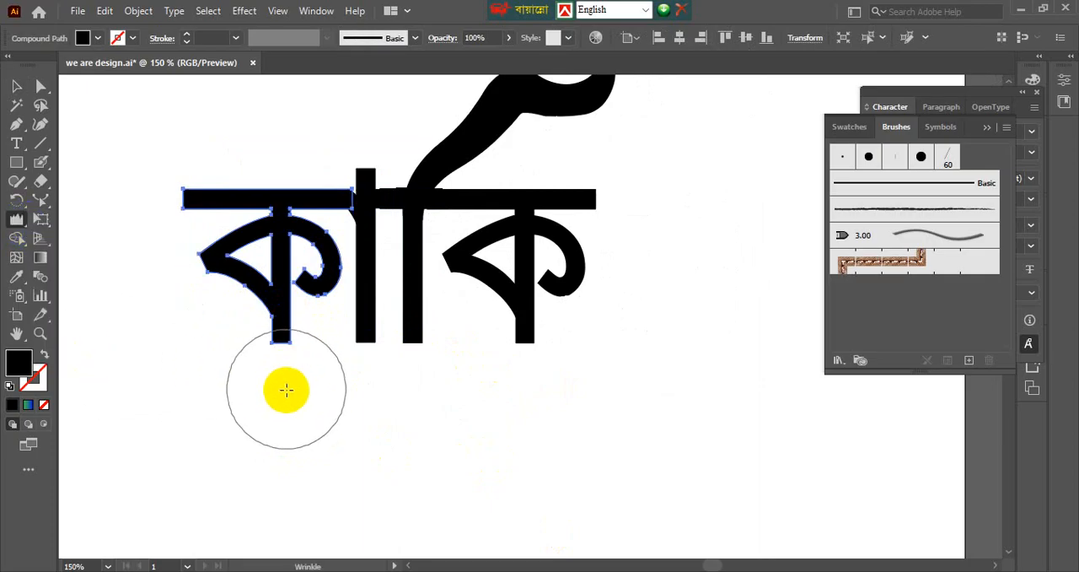
pyautogui.moveTo(287, 392)
pyautogui.mouseDown()
pyautogui.moveTo(287, 430)
pyautogui.moveTo(280, 390)
pyautogui.mouseUp()
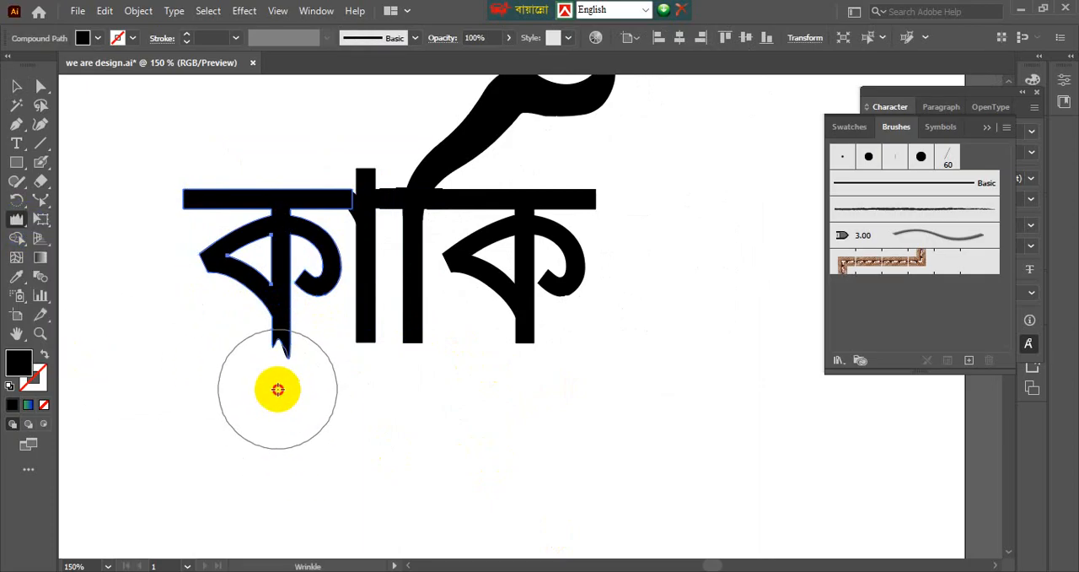
pyautogui.moveTo(278, 389); pyautogui.dragTo(251, 376)
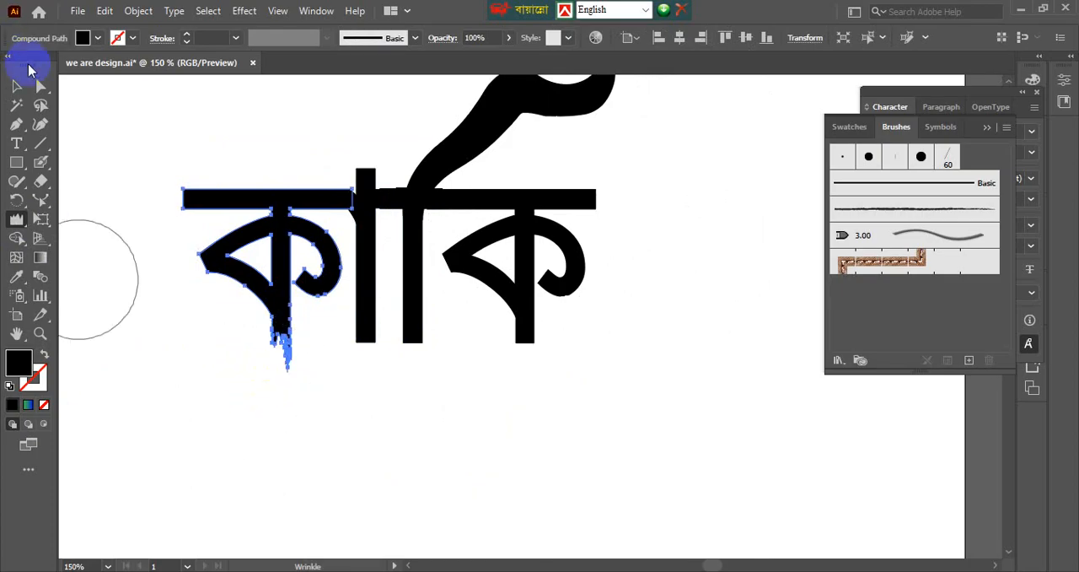
pyautogui.click(18, 85)
pyautogui.click(199, 326)
# Set the Wrinkle brush to 60 px wide and 60 px high, and roughen the lower end of the া stem.
pyautogui.scroll(1, 287, 388)
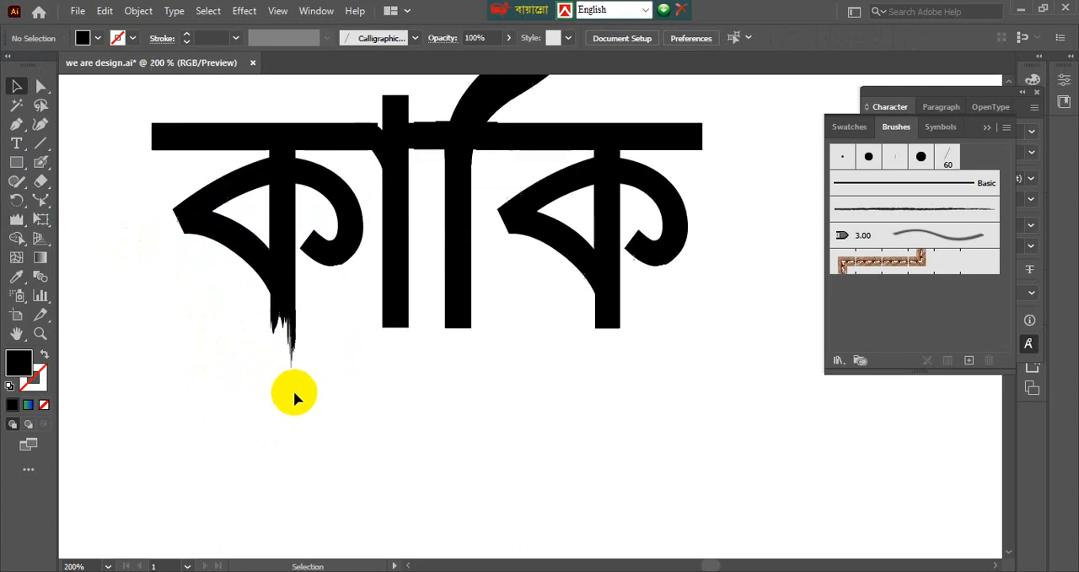
pyautogui.click(364, 333)
pyautogui.doubleClick(18, 221)
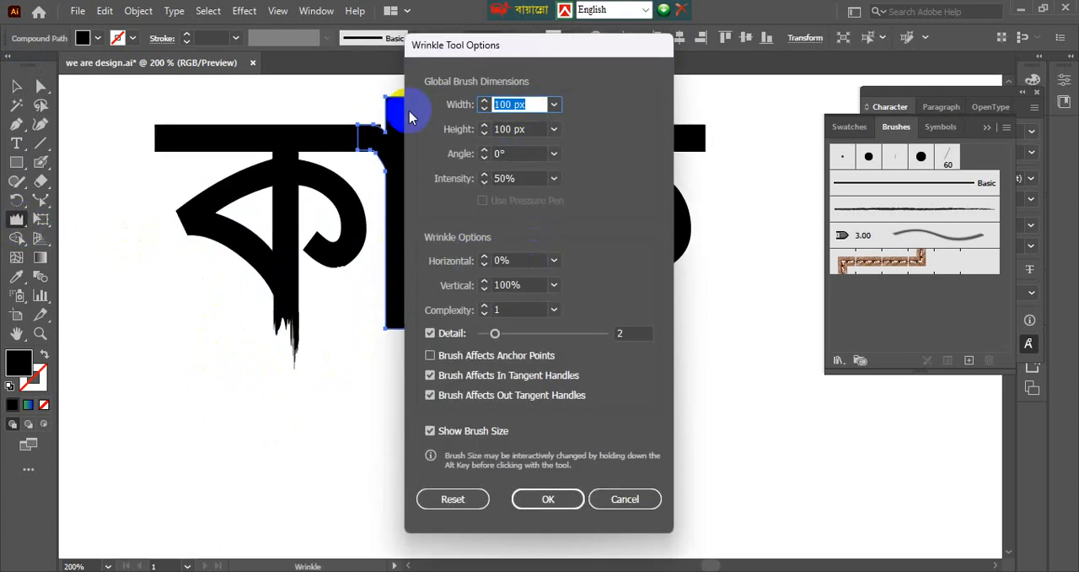
pyautogui.press('Tab')
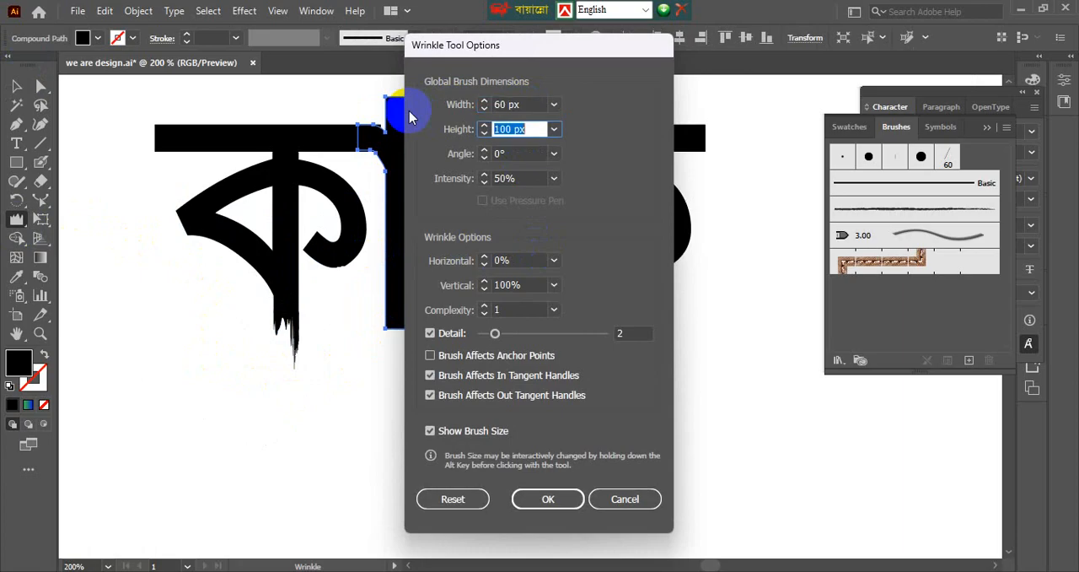
pyautogui.write('60')
pyautogui.press('Return')
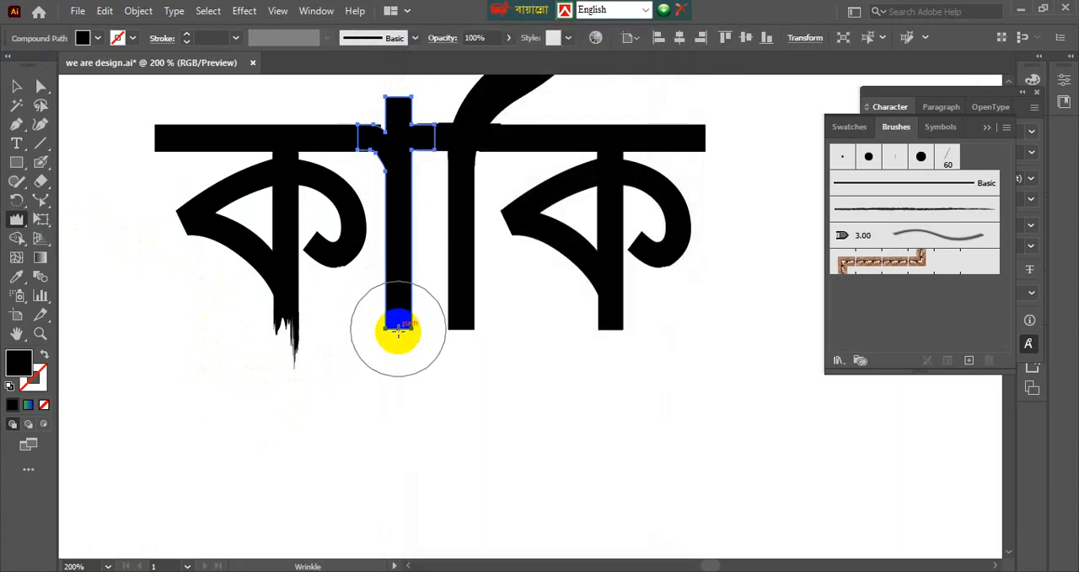
pyautogui.moveTo(401, 349); pyautogui.dragTo(397, 350)
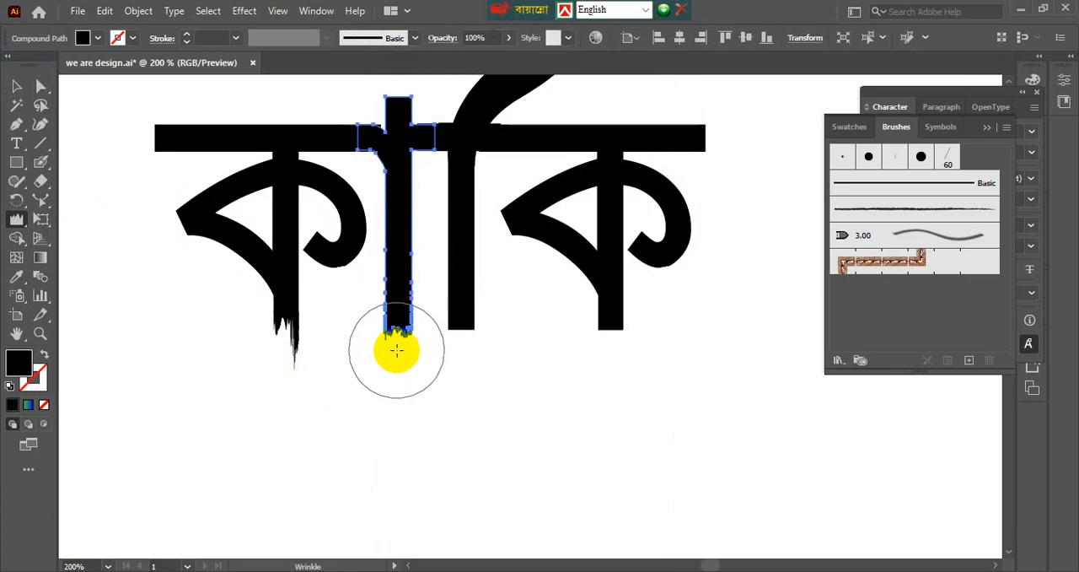
pyautogui.press('v')
pyautogui.click(468, 403)
# Roughen the lower end of the ি stem with the Wrinkle tool.
pyautogui.click(461, 308)
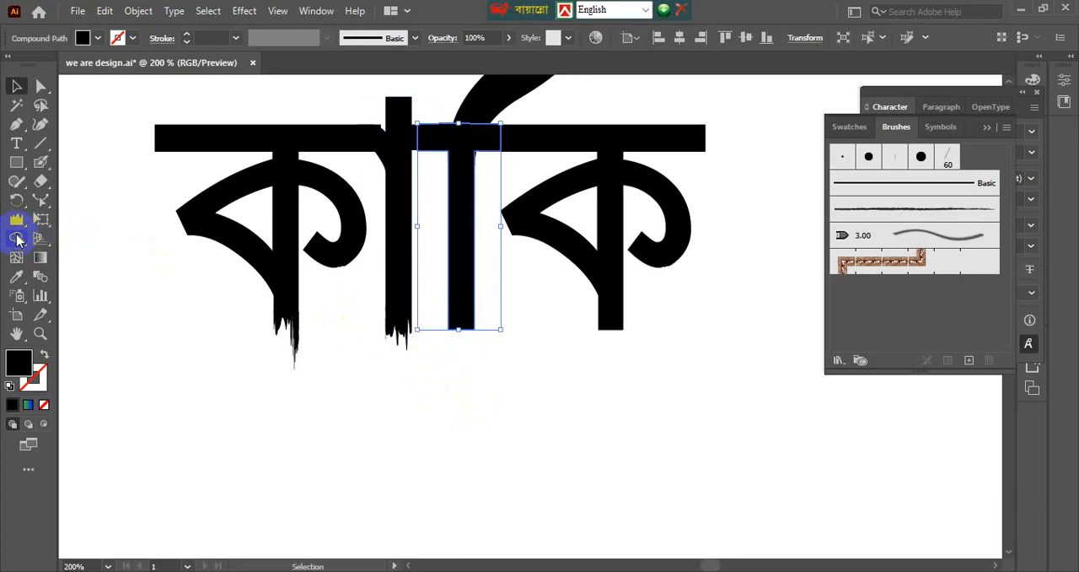
pyautogui.click(16, 218)
pyautogui.moveTo(462, 325)
pyautogui.mouseDown()
pyautogui.moveTo(470, 321)
pyautogui.moveTo(457, 344)
pyautogui.moveTo(458, 329)
pyautogui.moveTo(469, 330)
pyautogui.mouseUp()
pyautogui.press('v')
# Roughen the lower end of the second ক's stem with the Wrinkle tool.
pyautogui.moveTo(559, 357)
pyautogui.mouseDown()
pyautogui.moveTo(509, 330)
pyautogui.moveTo(540, 361)
pyautogui.moveTo(548, 348)
pyautogui.moveTo(534, 355)
pyautogui.moveTo(536, 346)
pyautogui.mouseUp()
pyautogui.click(526, 313)
pyautogui.click(16, 218)
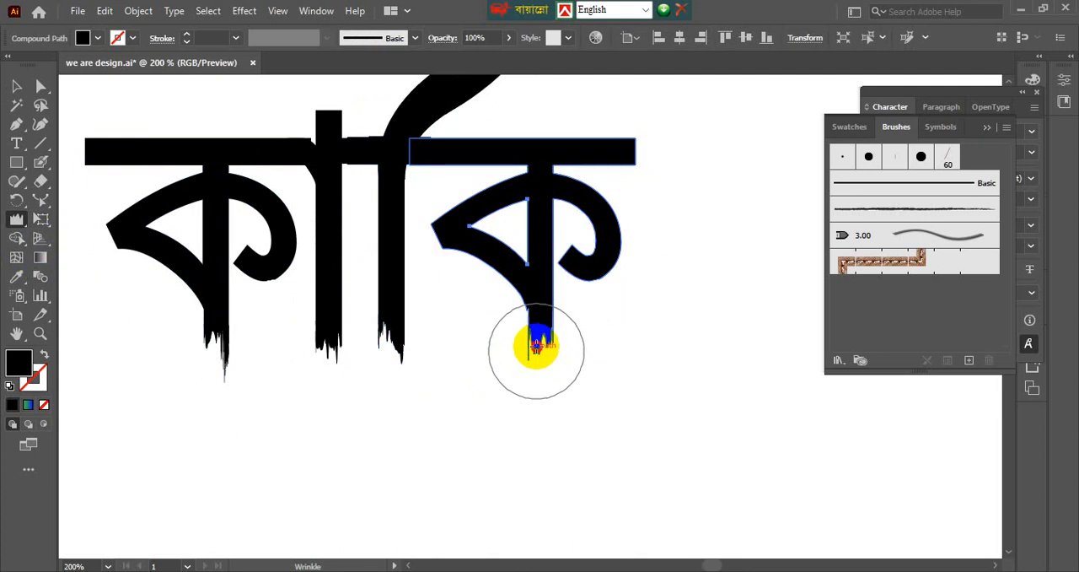
pyautogui.press('v')
pyautogui.click(599, 361)
pyautogui.scroll(-2, 599, 361)
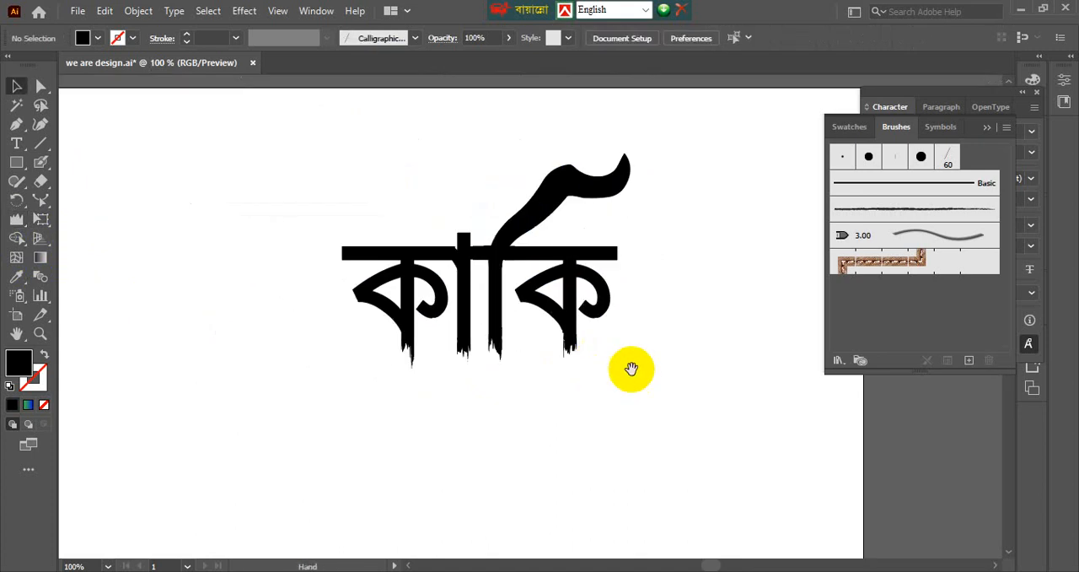
pyautogui.moveTo(632, 368); pyautogui.dragTo(543, 370)
# Switch to Chrome and search for "dagi natok" in a new tab.
pyautogui.click(506, 570)
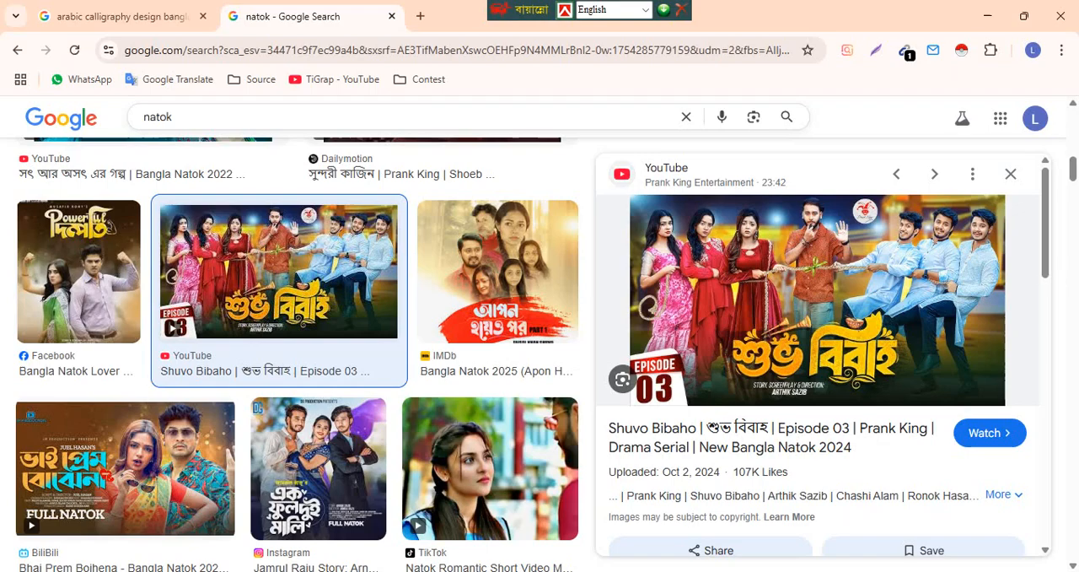
pyautogui.click(422, 21)
pyautogui.write('dagi natok')
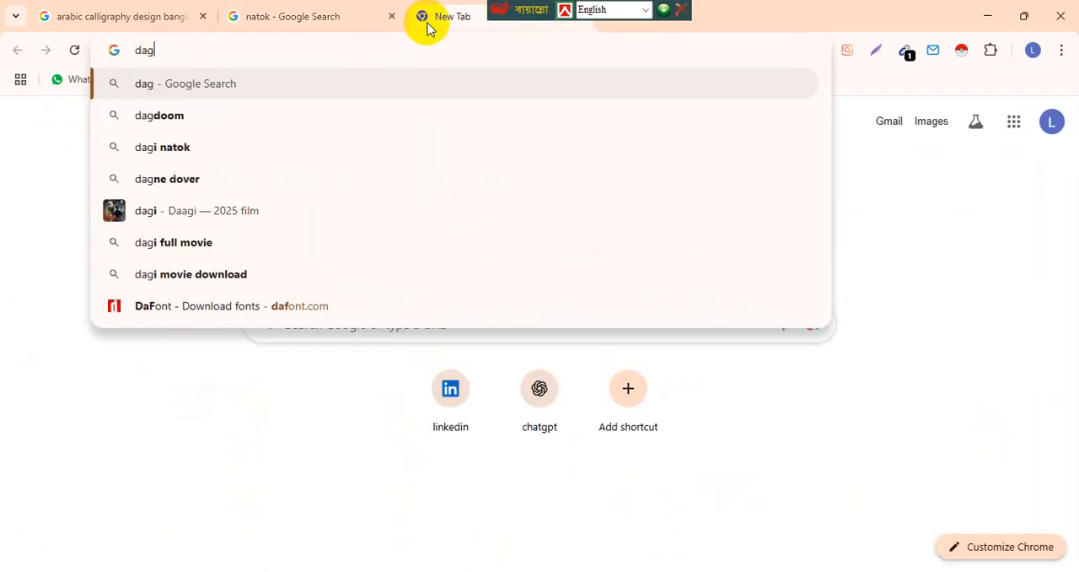
pyautogui.press('Return')
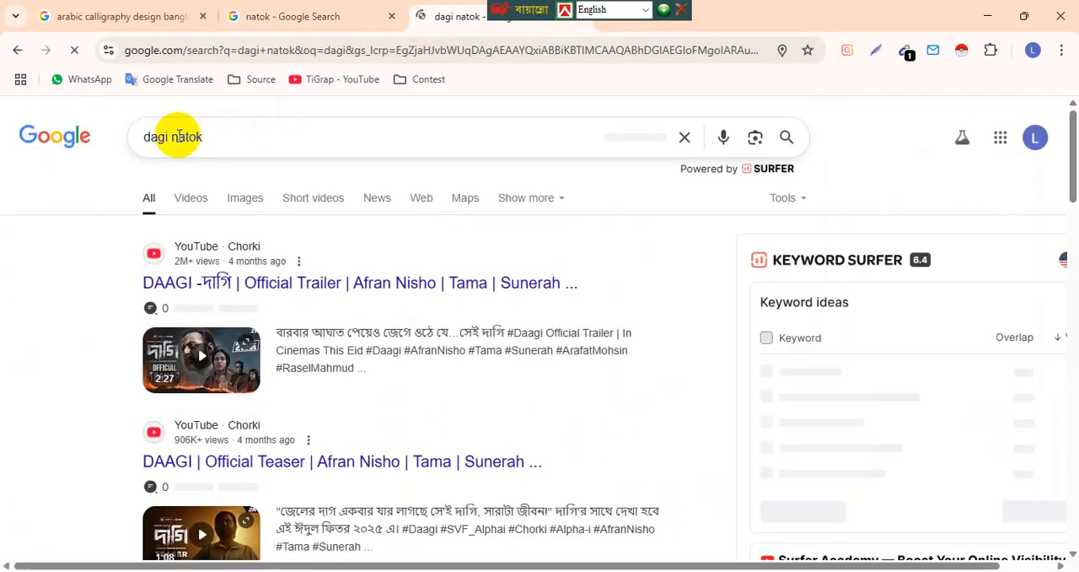
# Change the search to "dagi movie" and preview the official trailer image with the "দাগি" title.
pyautogui.moveTo(176, 136); pyautogui.dragTo(362, 138)
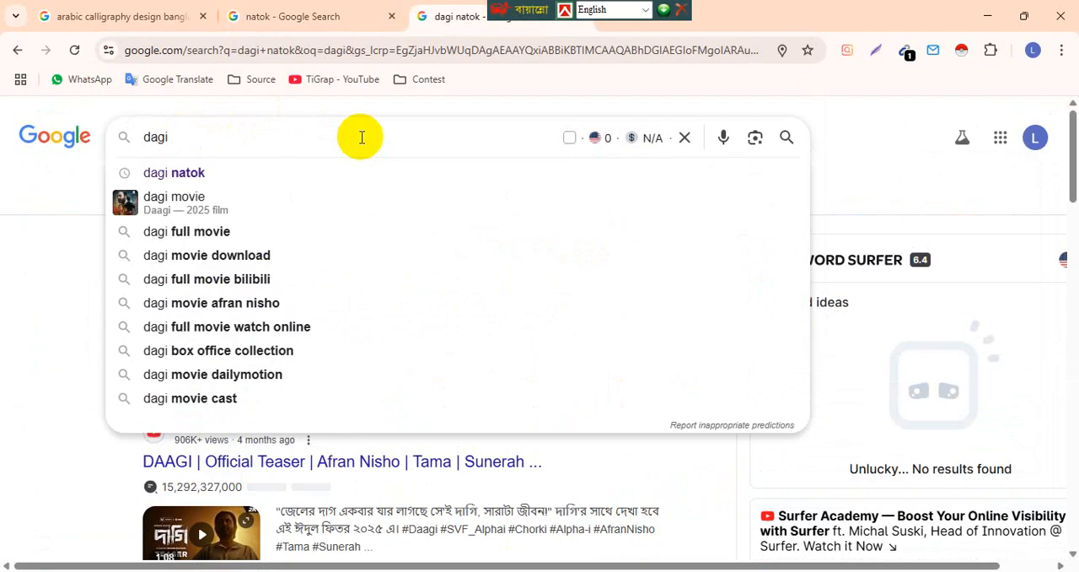
pyautogui.write('movie')
pyautogui.press('Return')
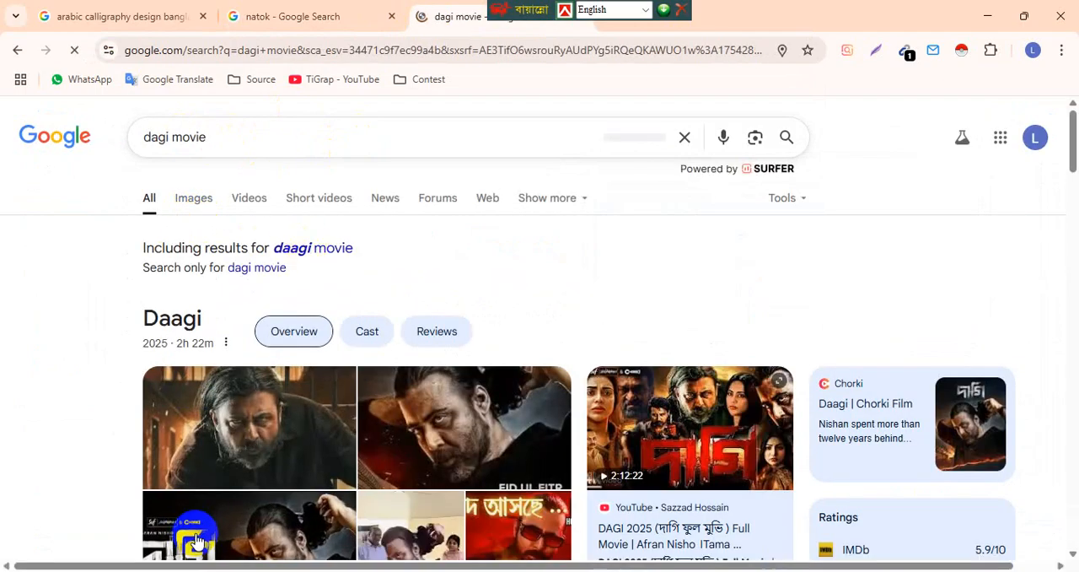
pyautogui.click(190, 540)
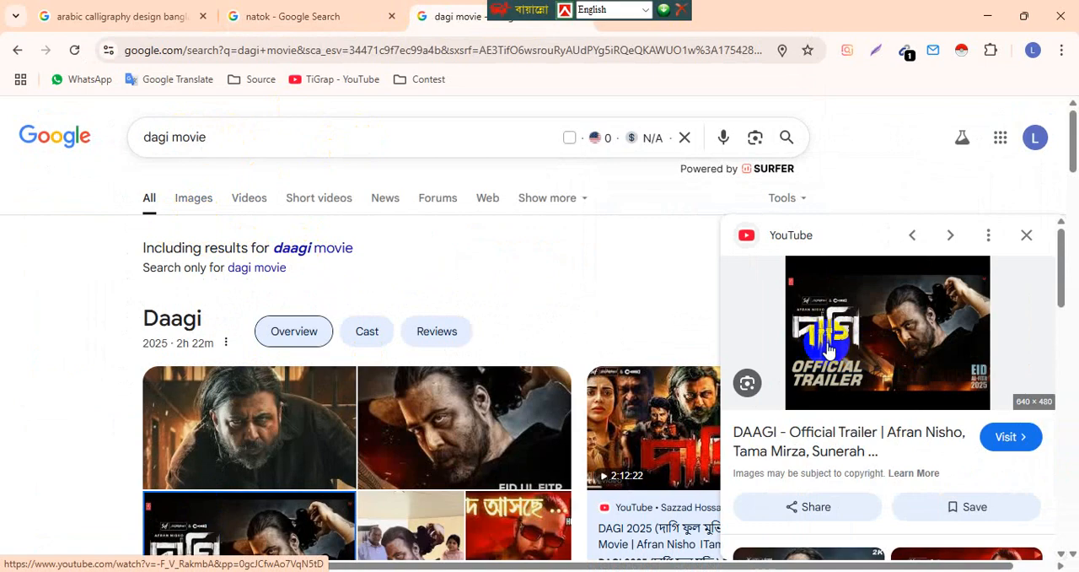
# Show the image results for "dagi movie" and preview The Report's red poster and the Bangla Wikipedia poster.
pyautogui.click(212, 197)
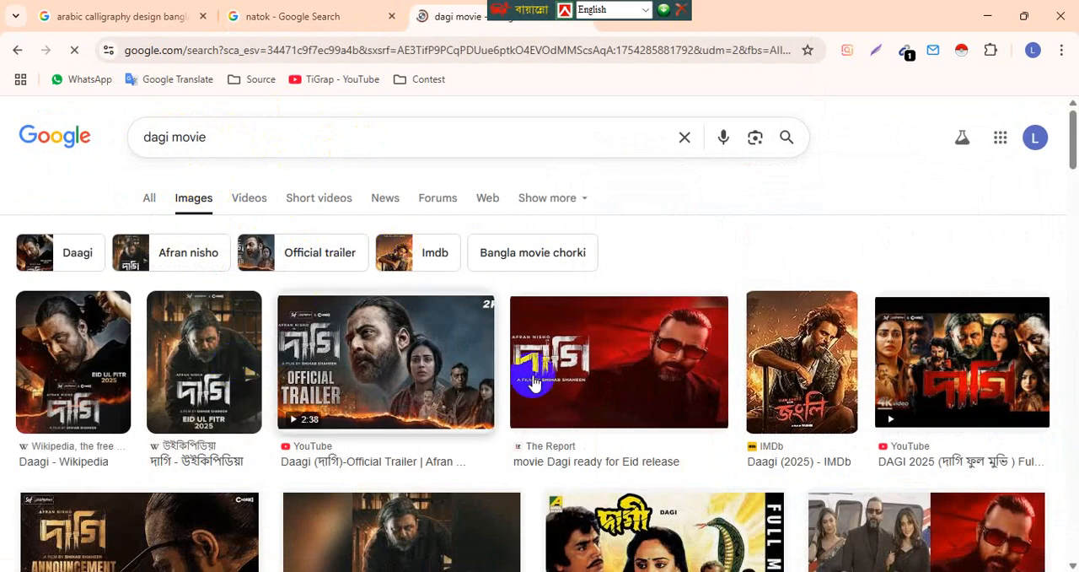
pyautogui.click(583, 385)
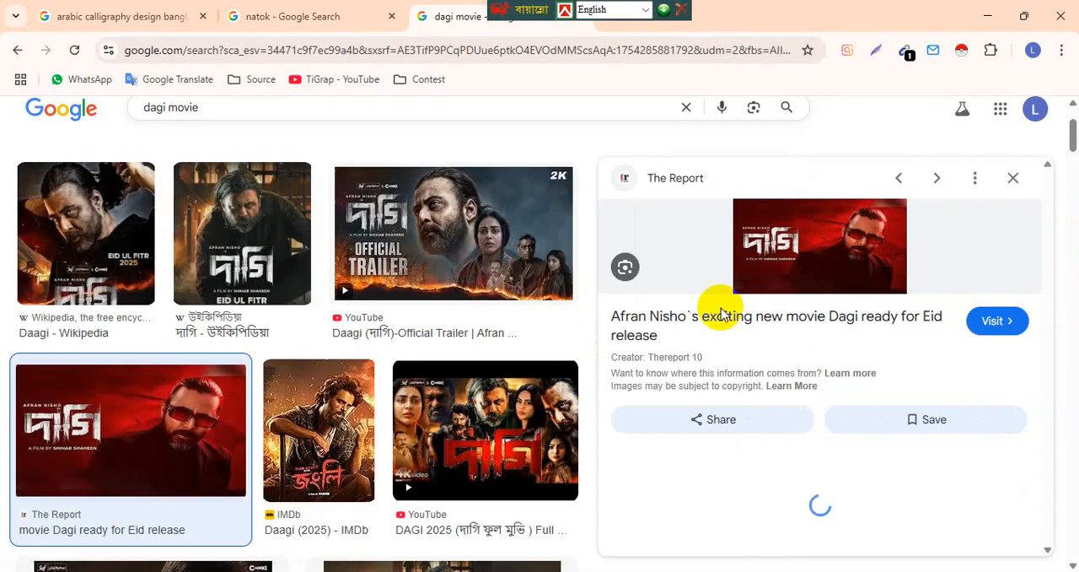
pyautogui.click(230, 249)
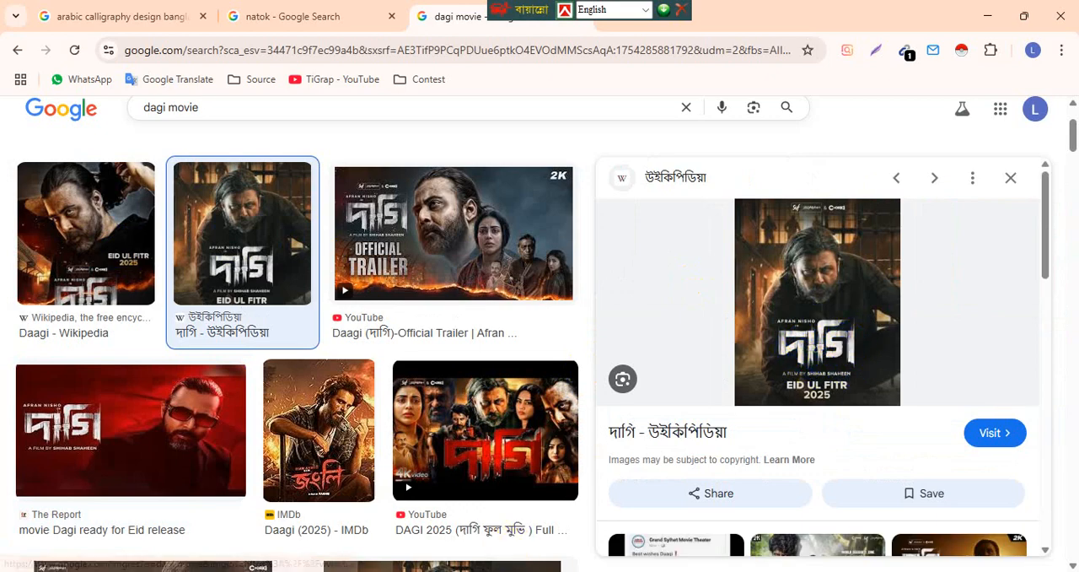
# Switch to Illustrator and roughen the left end of the first ক's headline bar with the Wrinkle tool.
pyautogui.click(422, 571)
pyautogui.moveTo(585, 219); pyautogui.dragTo(577, 291)
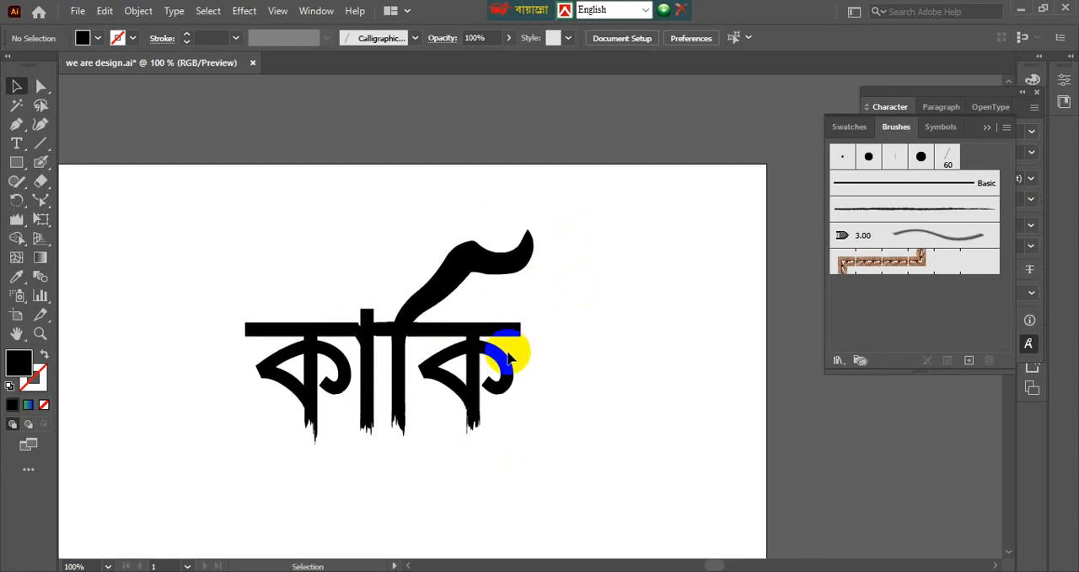
pyautogui.scroll(2, 195, 322)
pyautogui.click(309, 334)
pyautogui.click(12, 218)
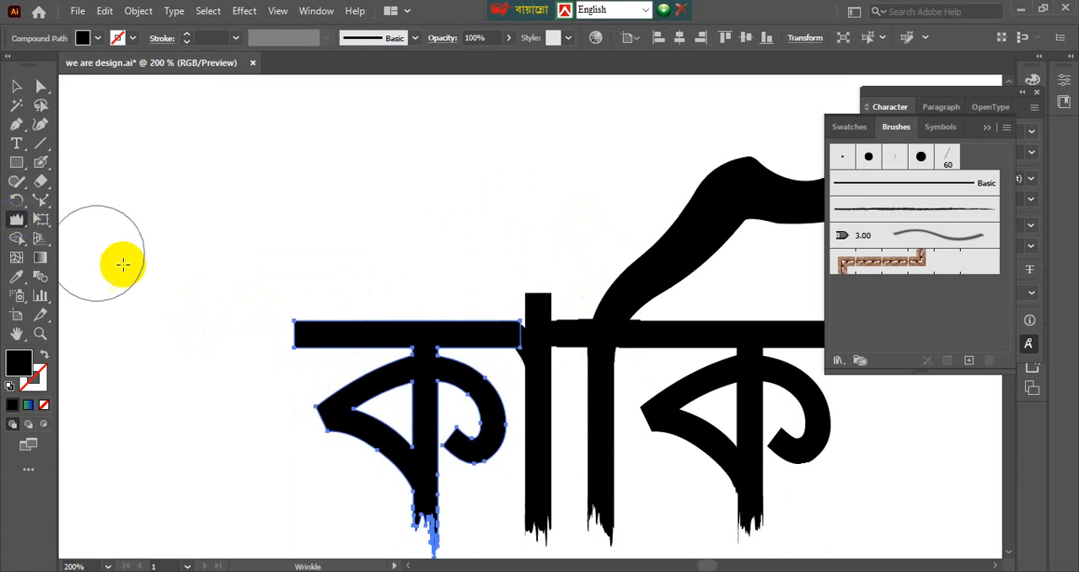
pyautogui.moveTo(266, 321)
pyautogui.mouseDown()
pyautogui.moveTo(297, 327)
pyautogui.moveTo(237, 330)
pyautogui.moveTo(253, 327)
pyautogui.moveTo(73, 258)
pyautogui.mouseUp()
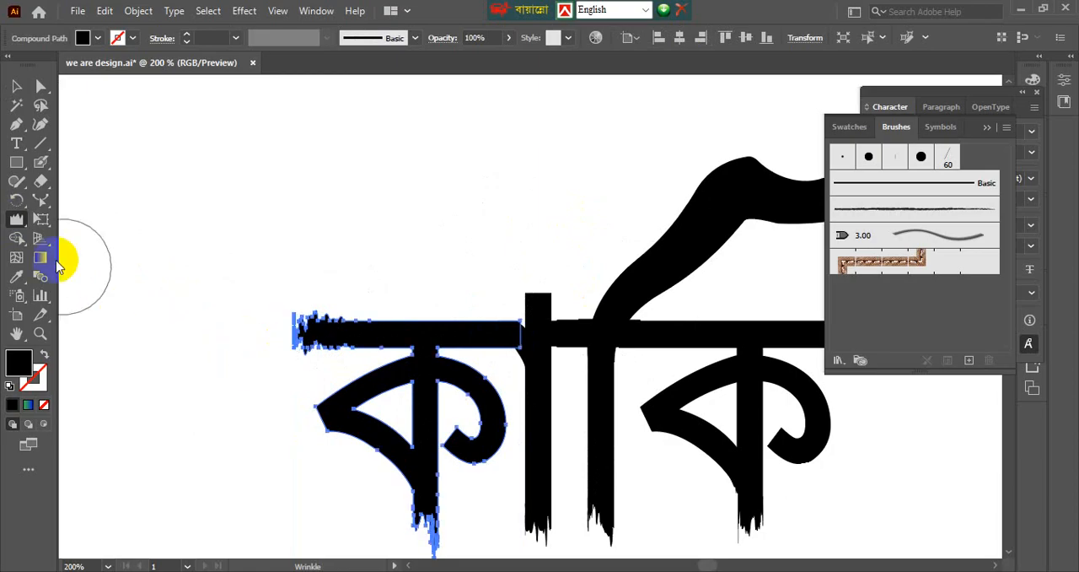
# Set the Wrinkle tool to 100% horizontal and 0% vertical, and wrinkle the left end of the first ক's headline bar again.
pyautogui.doubleClick(15, 220)
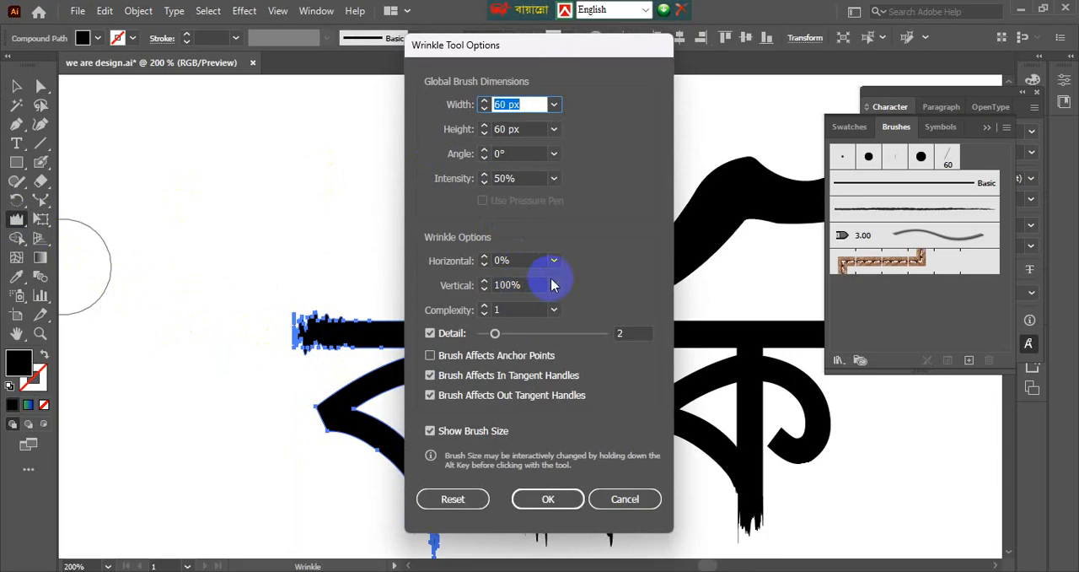
pyautogui.click(456, 265)
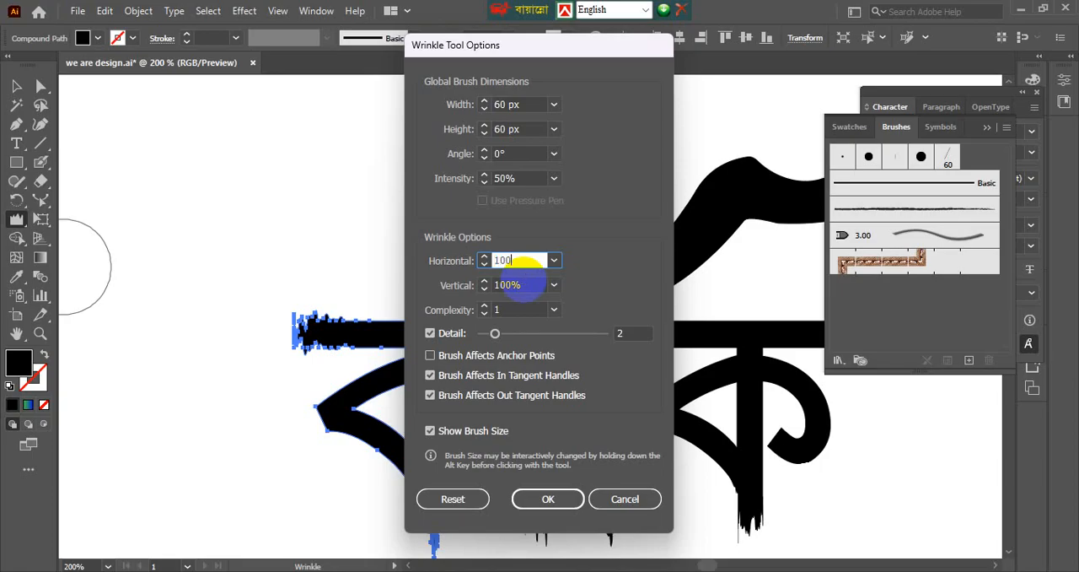
pyautogui.click(523, 281)
pyautogui.write('0')
pyautogui.press('Return')
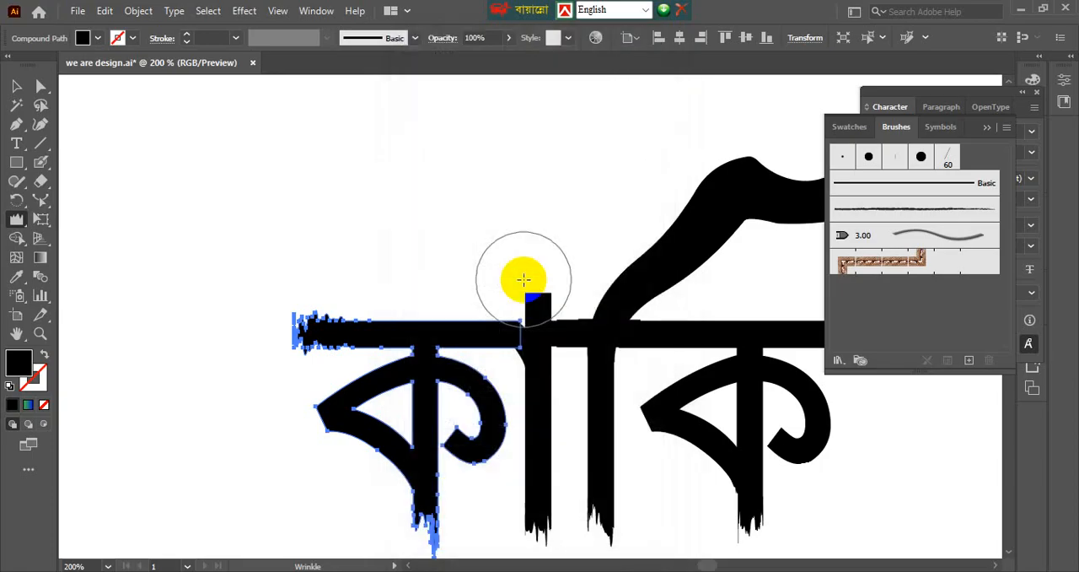
pyautogui.moveTo(251, 330)
pyautogui.mouseDown()
pyautogui.moveTo(284, 325)
pyautogui.moveTo(295, 337)
pyautogui.moveTo(181, 306)
pyautogui.mouseUp()
pyautogui.click(14, 87)
pyautogui.click(342, 212)
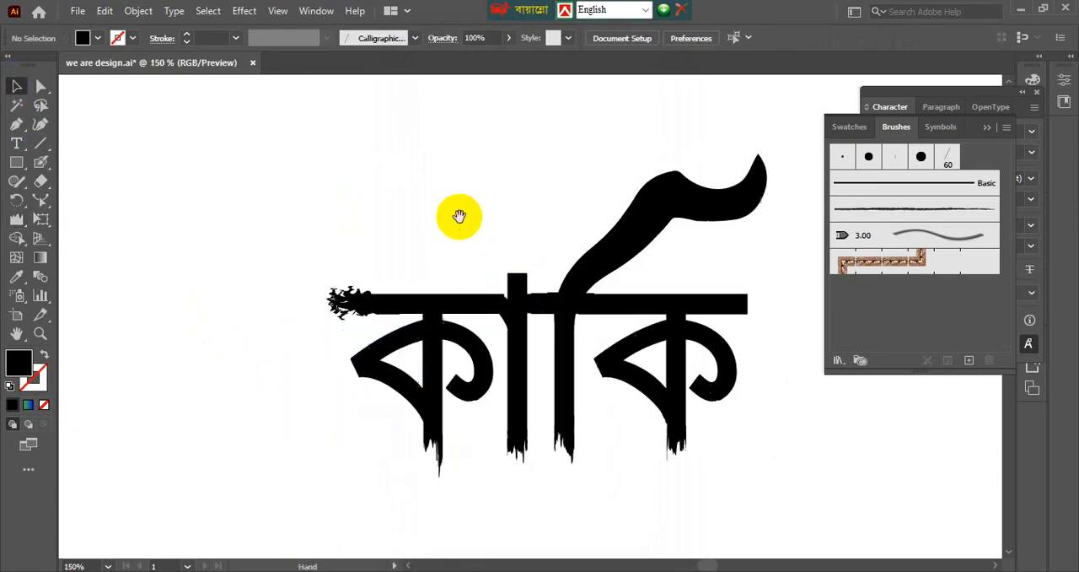
# Roughen the right end of the last ক's headline bar with the Wrinkle tool and deselect the letter.
pyautogui.hotkey('ctrl', '-')
pyautogui.click(557, 328)
pyautogui.scroll(2, 569, 333)
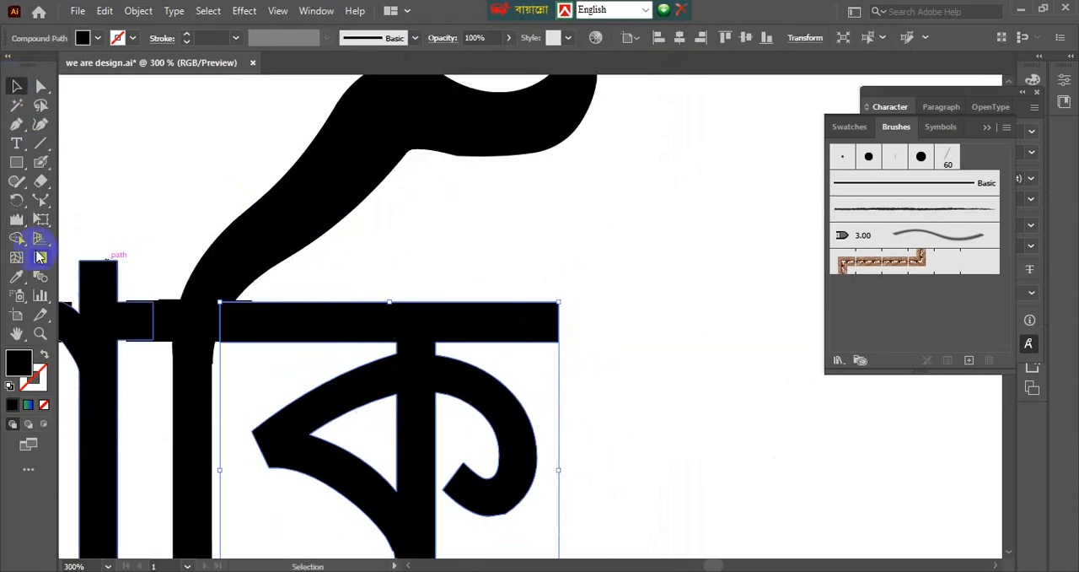
pyautogui.click(16, 220)
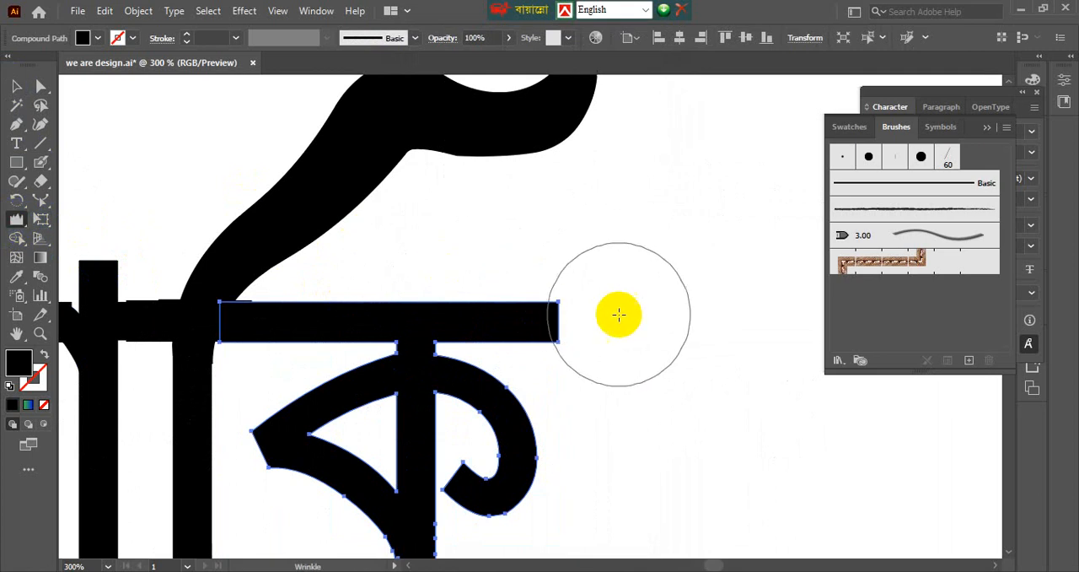
pyautogui.moveTo(640, 323)
pyautogui.mouseDown()
pyautogui.moveTo(592, 324)
pyautogui.moveTo(616, 327)
pyautogui.moveTo(616, 301)
pyautogui.moveTo(582, 319)
pyautogui.mouseUp()
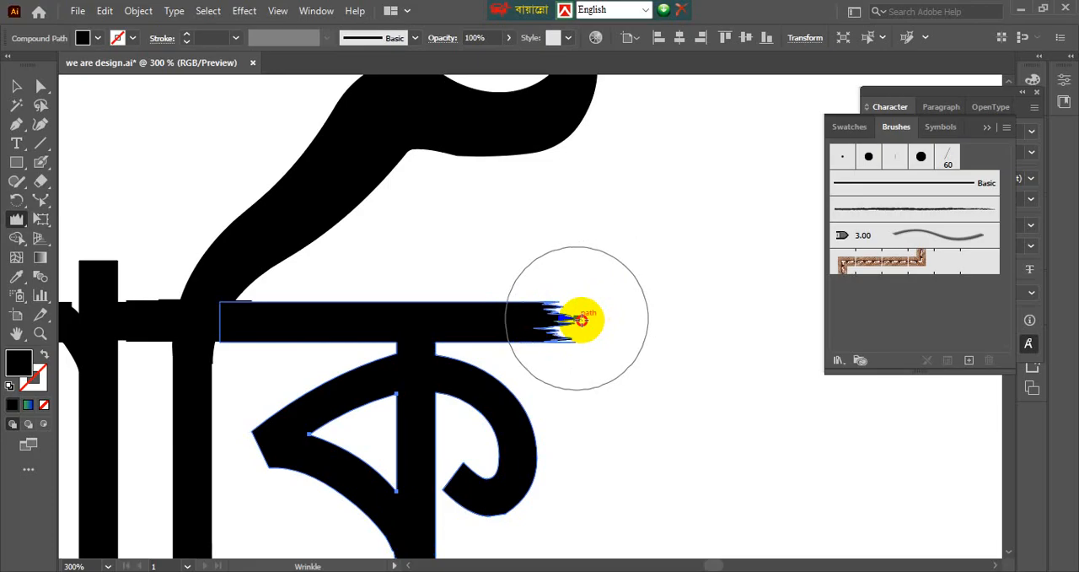
pyautogui.click(16, 85)
pyautogui.click(699, 316)
pyautogui.hotkey('ctrl', '-')
pyautogui.hotkey('ctrl', '-')
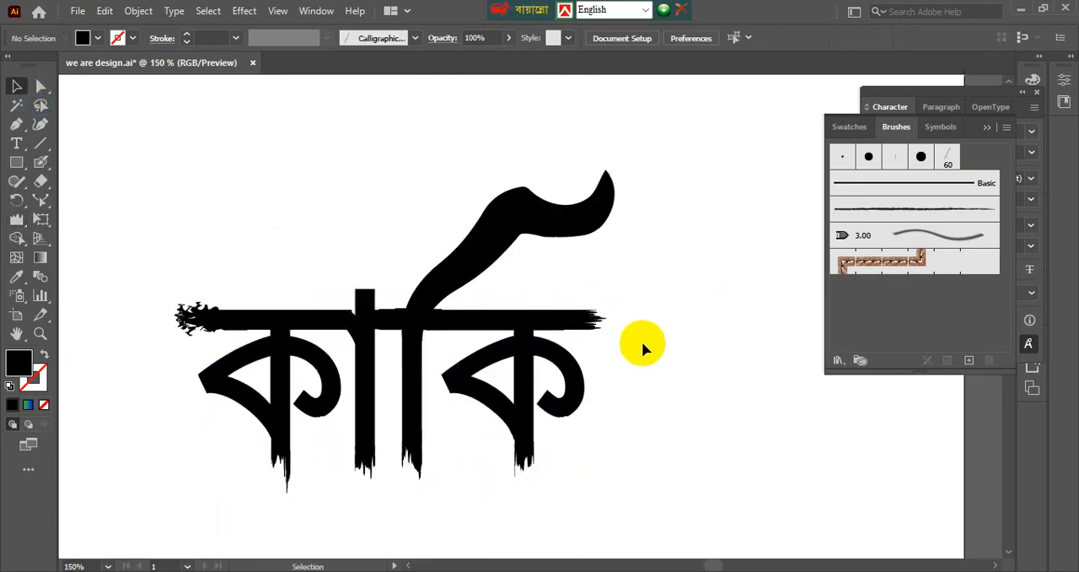
pyautogui.moveTo(662, 371); pyautogui.dragTo(684, 341)
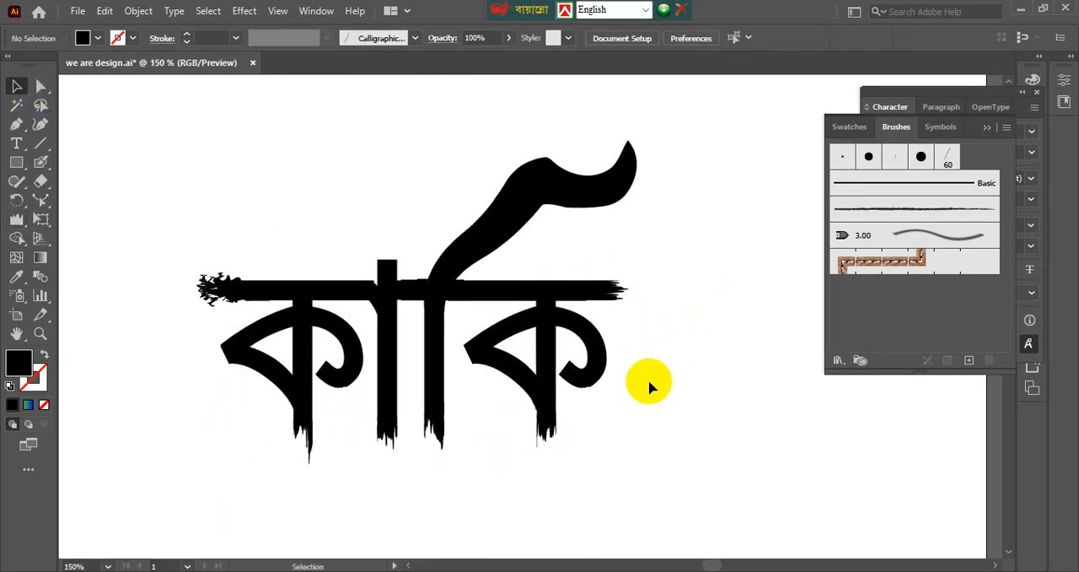
pyautogui.hotkey('ctrl', '-')
pyautogui.hotkey('ctrl', '-')
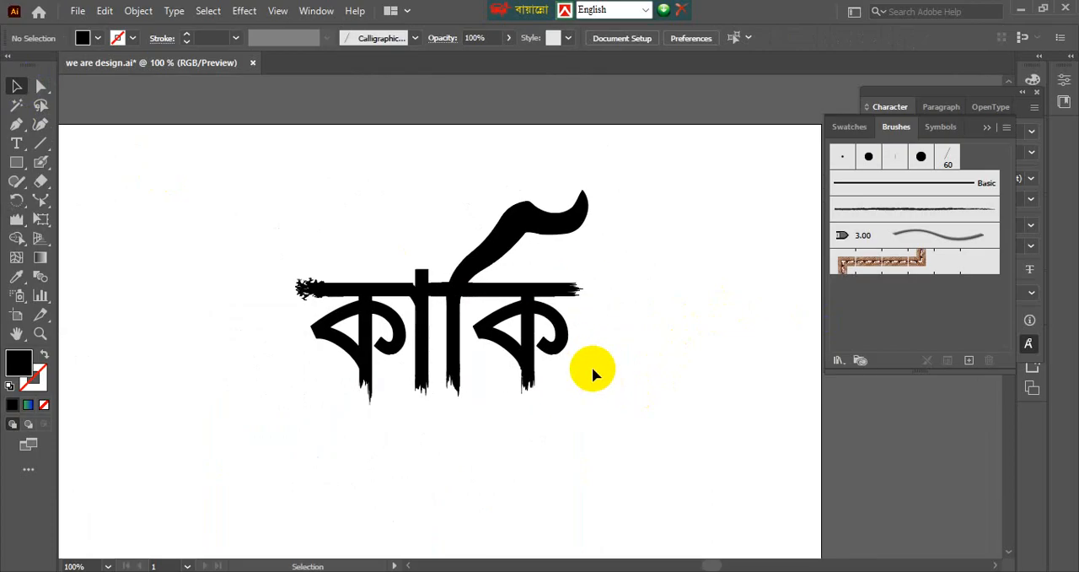